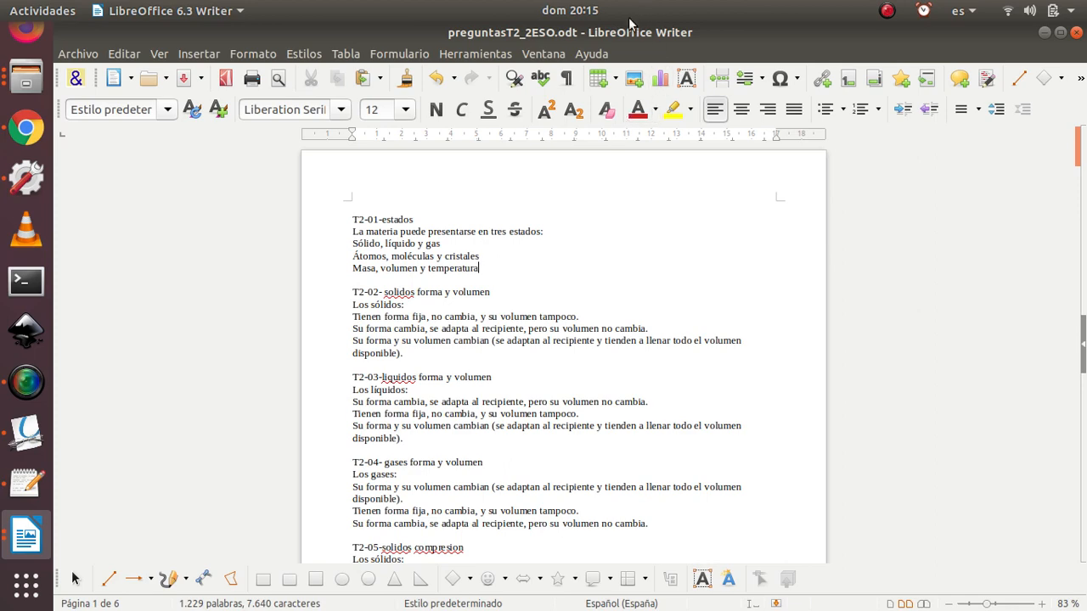
Step: Make sure macro recording (limited) is enabled in the advanced LibreOffice options and accept the settings
{"action": "left_click", "coordinate": [477, 56]}
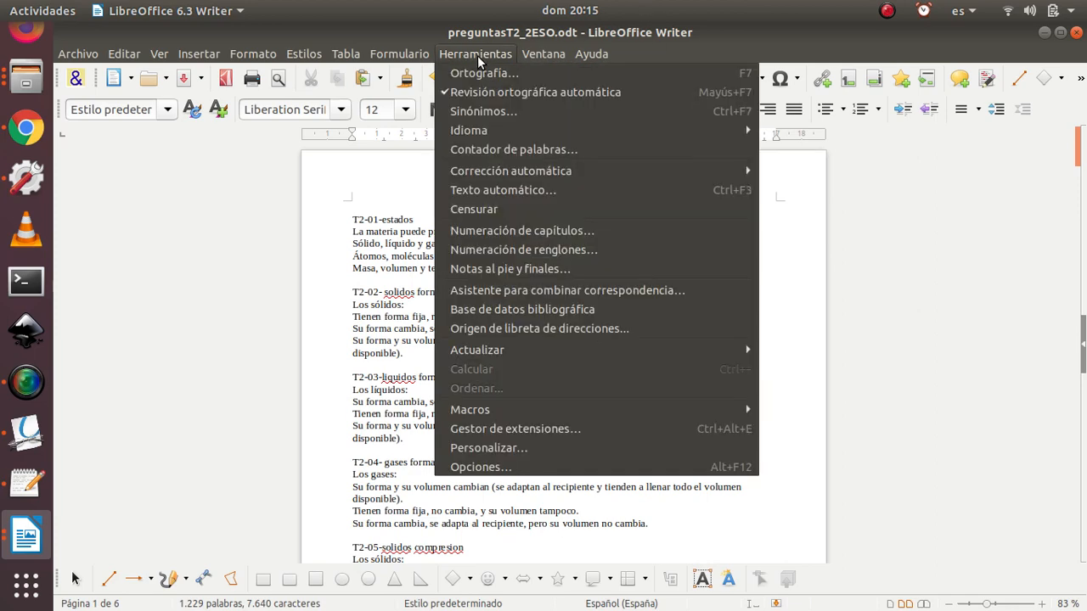
{"action": "left_click", "coordinate": [487, 466]}
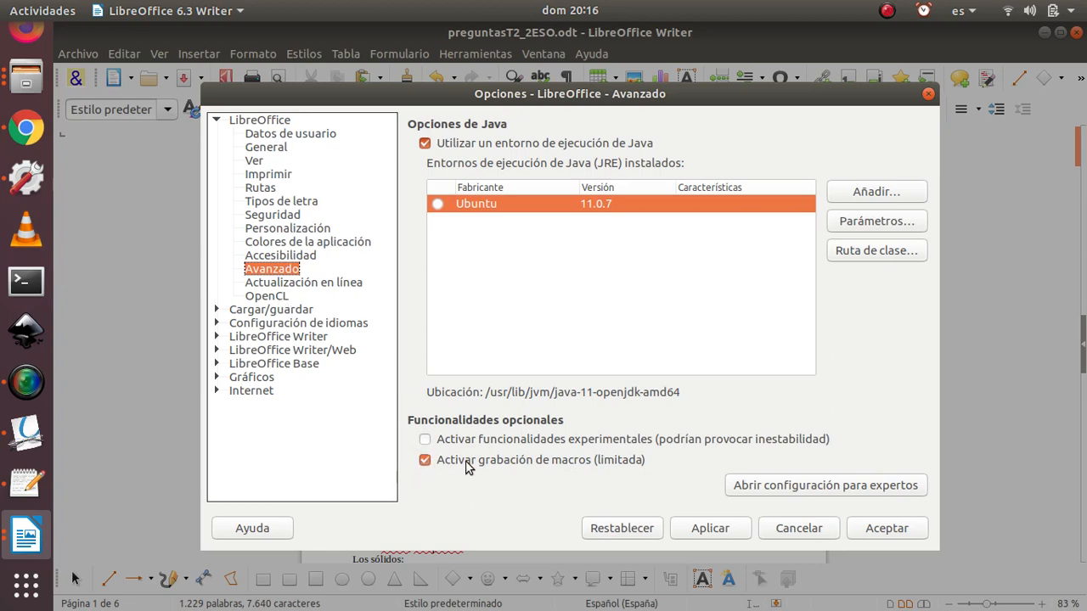
{"action": "left_click", "coordinate": [861, 528]}
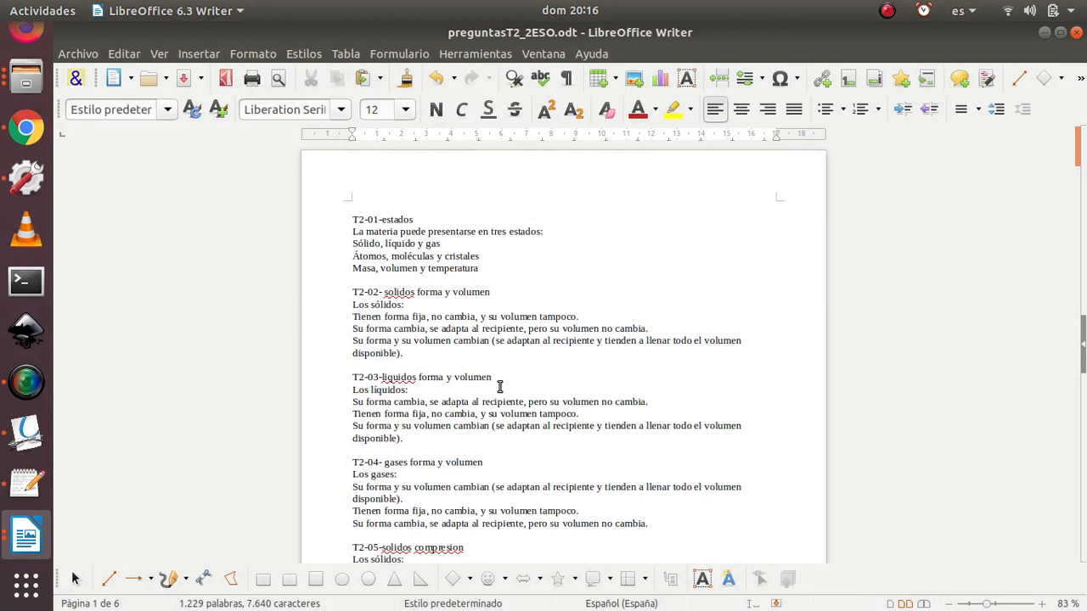
{"action": "left_click", "coordinate": [475, 59]}
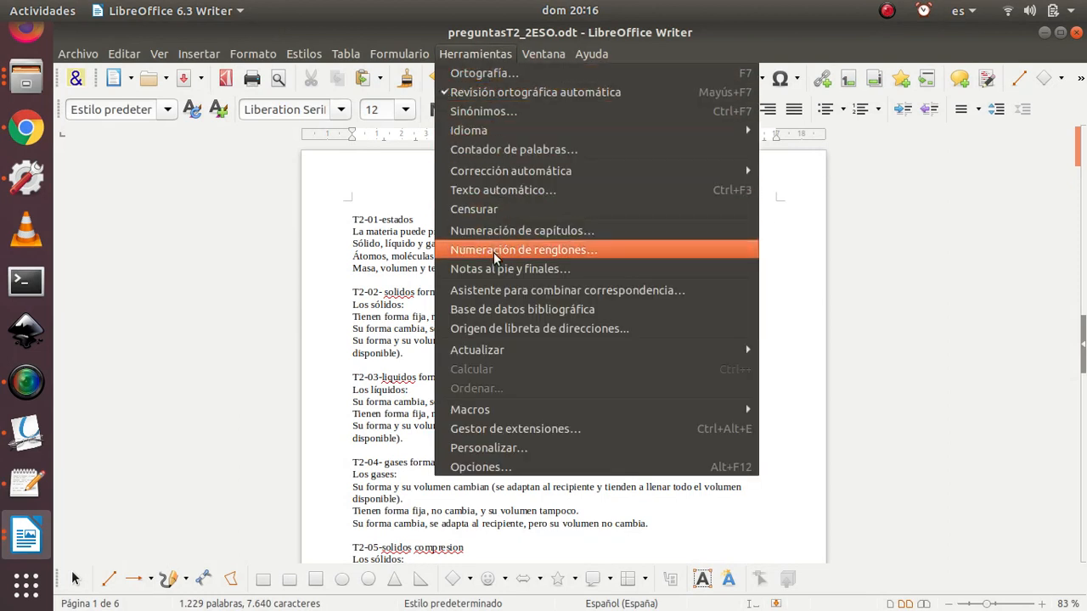
{"action": "mouse_move", "coordinate": [483, 411]}
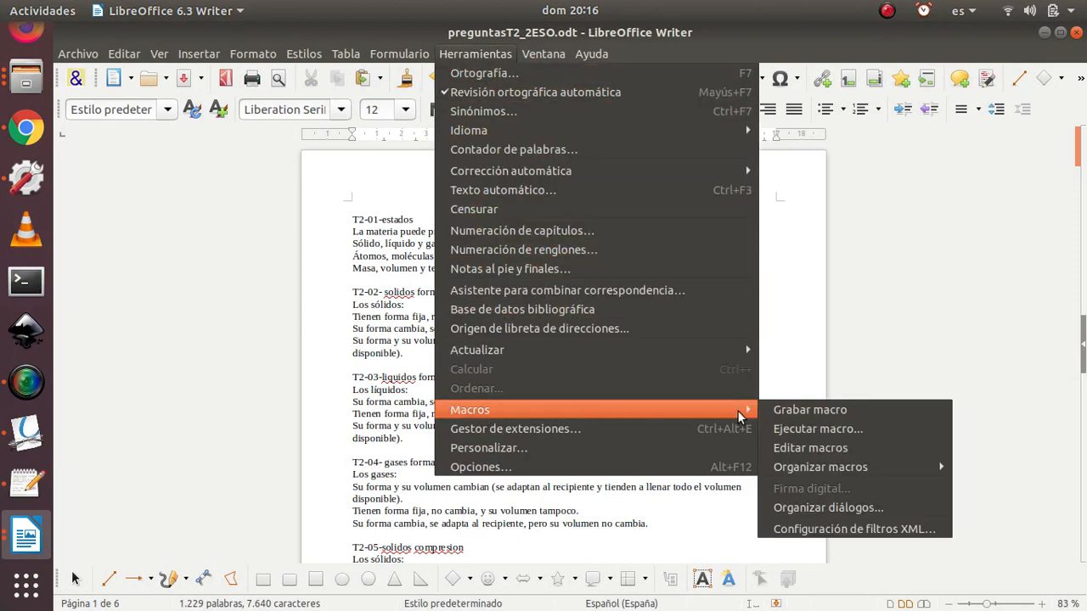
{"action": "left_click", "coordinate": [807, 409]}
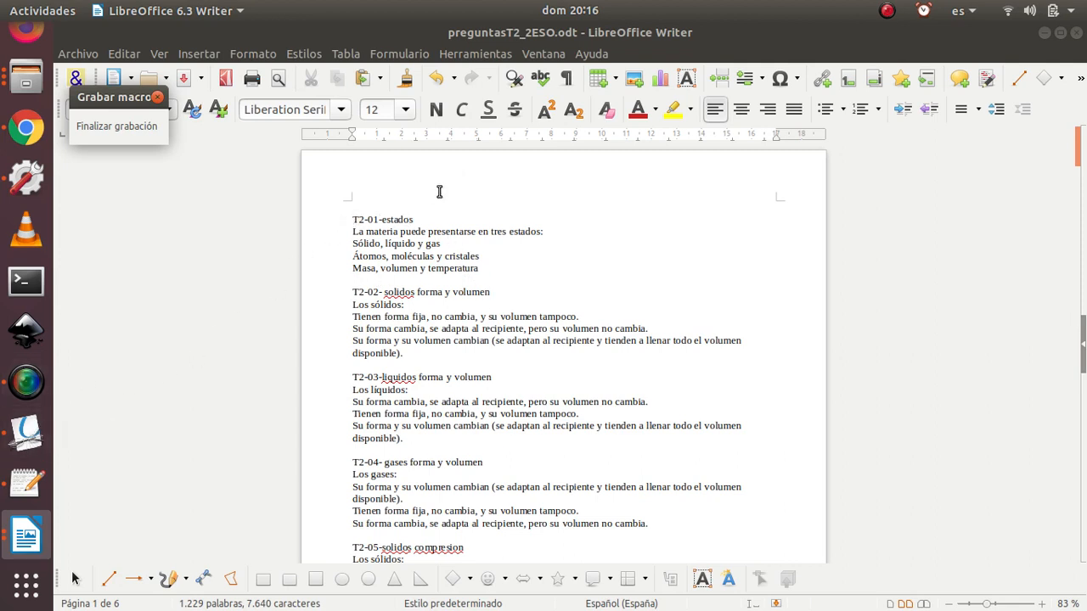
{"action": "left_click", "coordinate": [158, 97]}
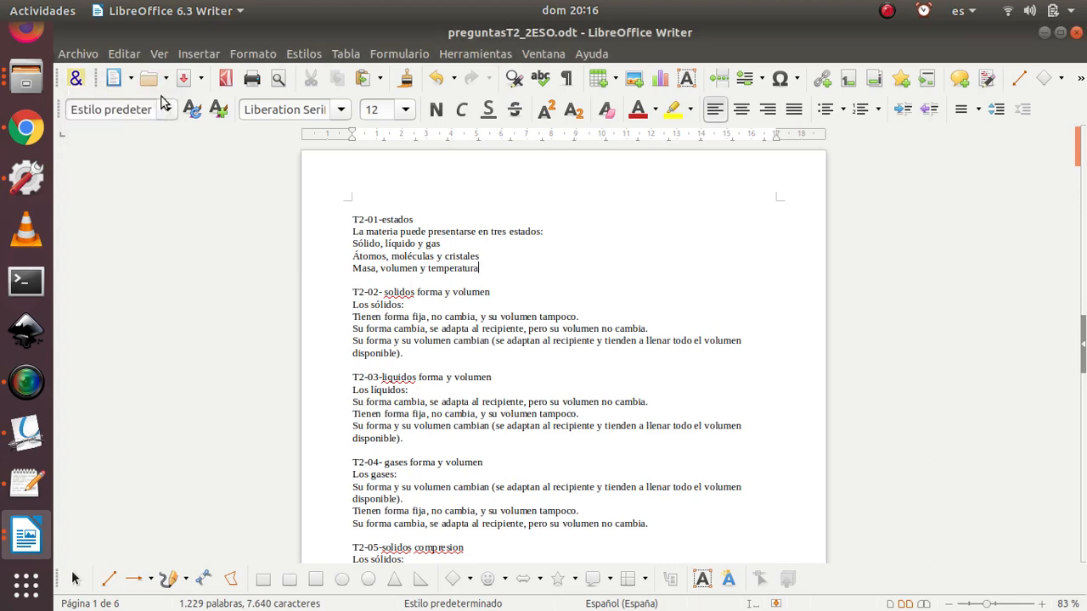
Step: Unmaximize preguntasT2_2ESO.odt, switch to the PDF manual in Okular, and arrange and resize both windows side by side
{"action": "left_click", "coordinate": [1059, 33]}
{"action": "left_click_drag", "start_coordinate": [372, 30], "coordinate": [950, 25]}
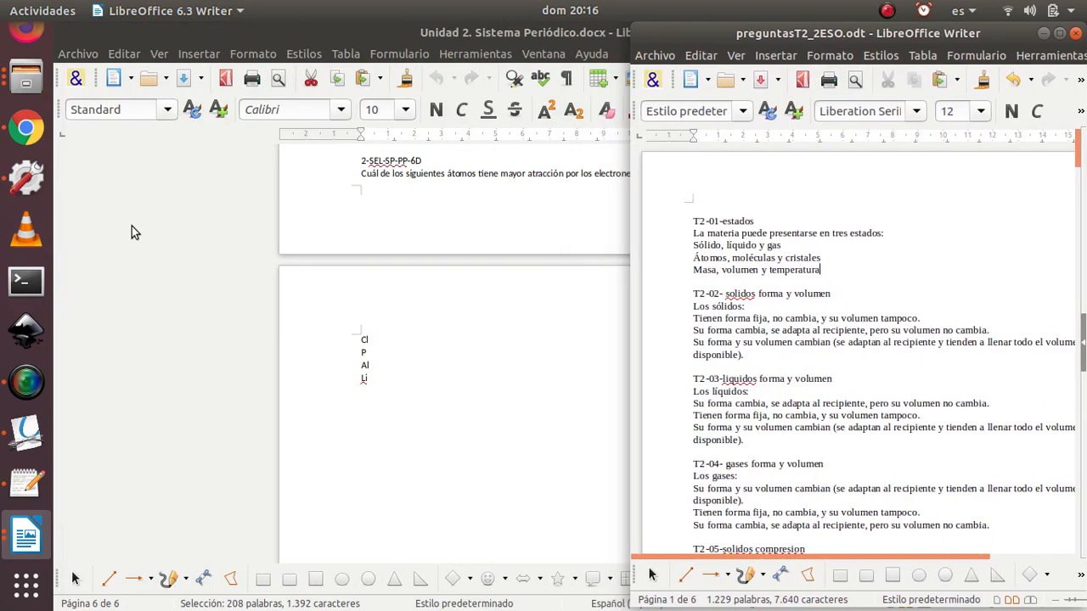
{"action": "left_click", "coordinate": [25, 434]}
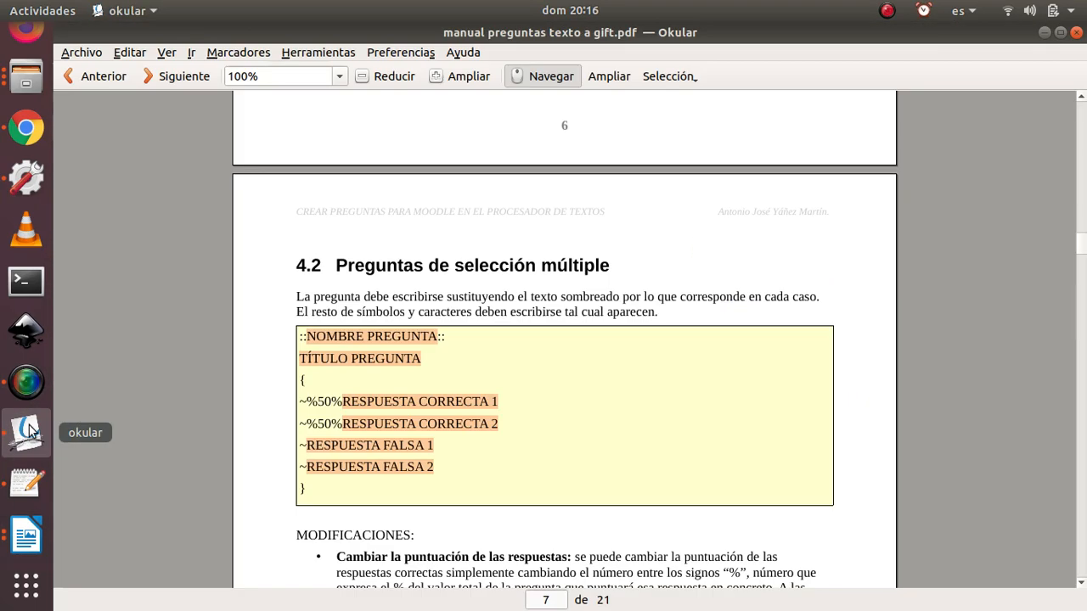
{"action": "left_click", "coordinate": [1060, 36]}
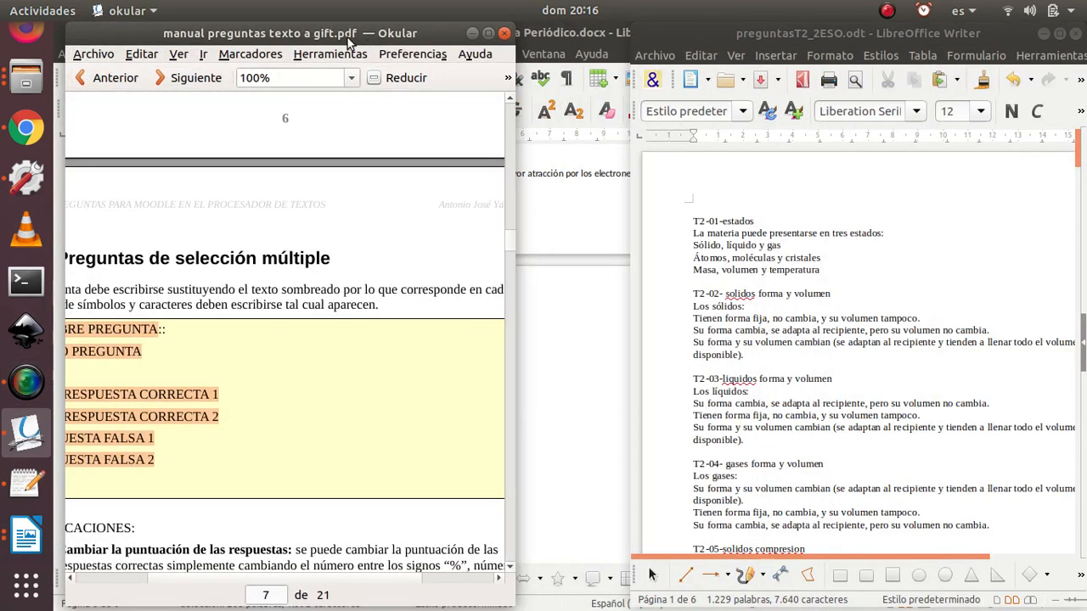
{"action": "left_click_drag", "start_coordinate": [340, 34], "coordinate": [388, 34]}
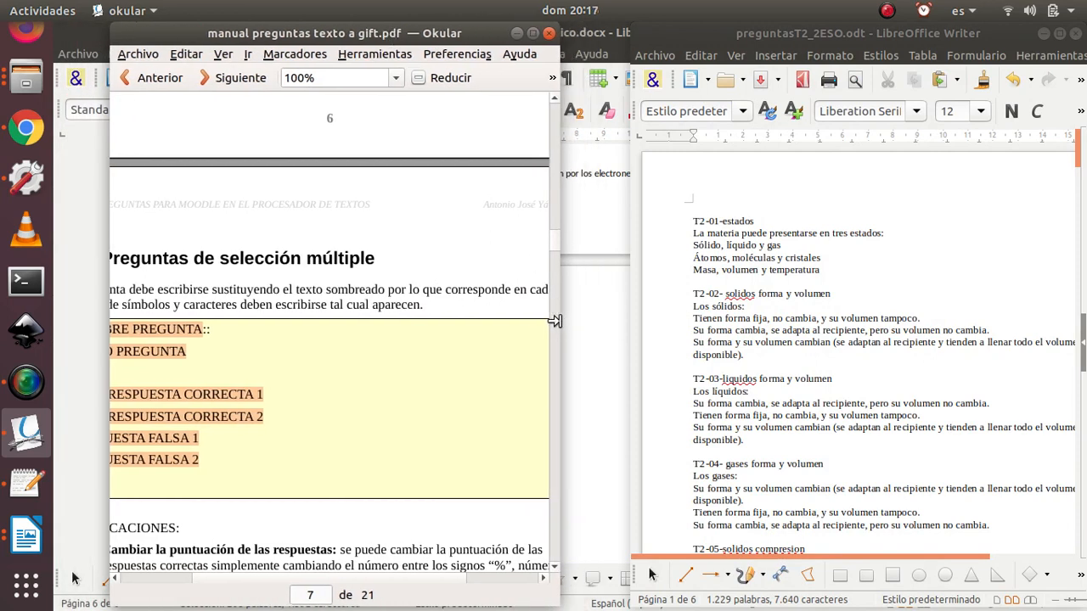
{"action": "left_click", "coordinate": [559, 322]}
{"action": "left_click_drag", "start_coordinate": [558, 322], "coordinate": [610, 322]}
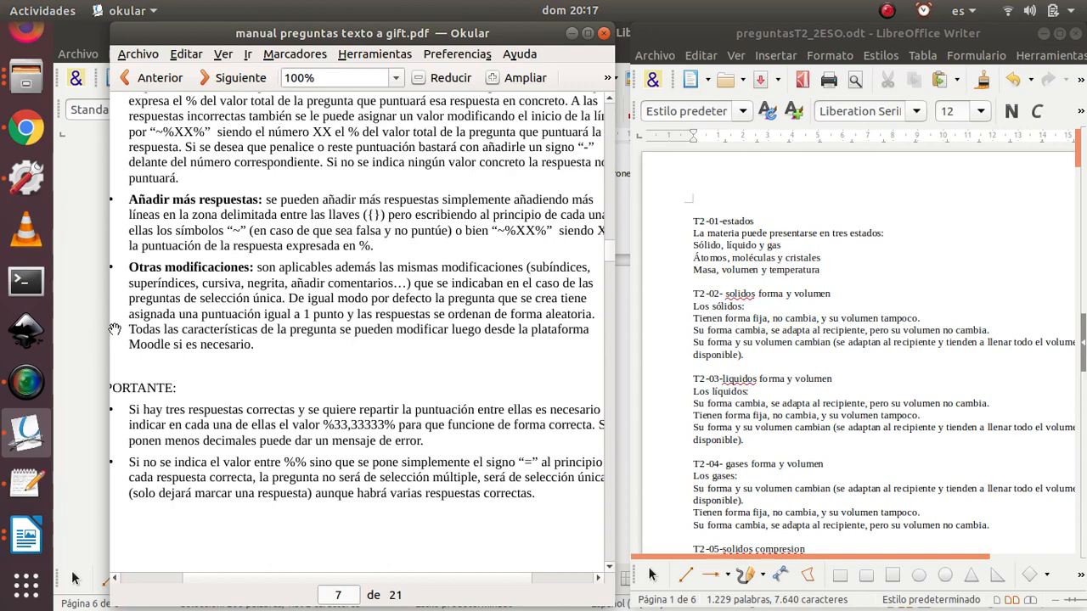
{"action": "left_click_drag", "start_coordinate": [110, 329], "coordinate": [67, 329]}
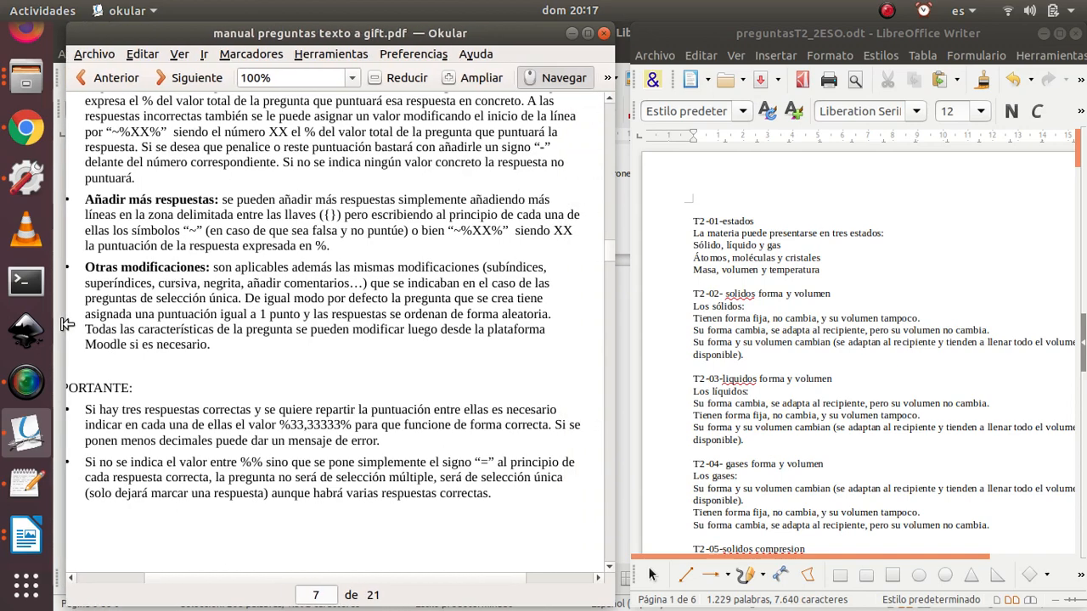
Step: Find the single-choice question template in section 4.1 of the GIFT manual
{"action": "scroll", "coordinate": [245, 342], "scroll_direction": "up", "scroll_amount": 10}
{"action": "scroll", "coordinate": [337, 325], "scroll_direction": "down", "scroll_amount": 2}
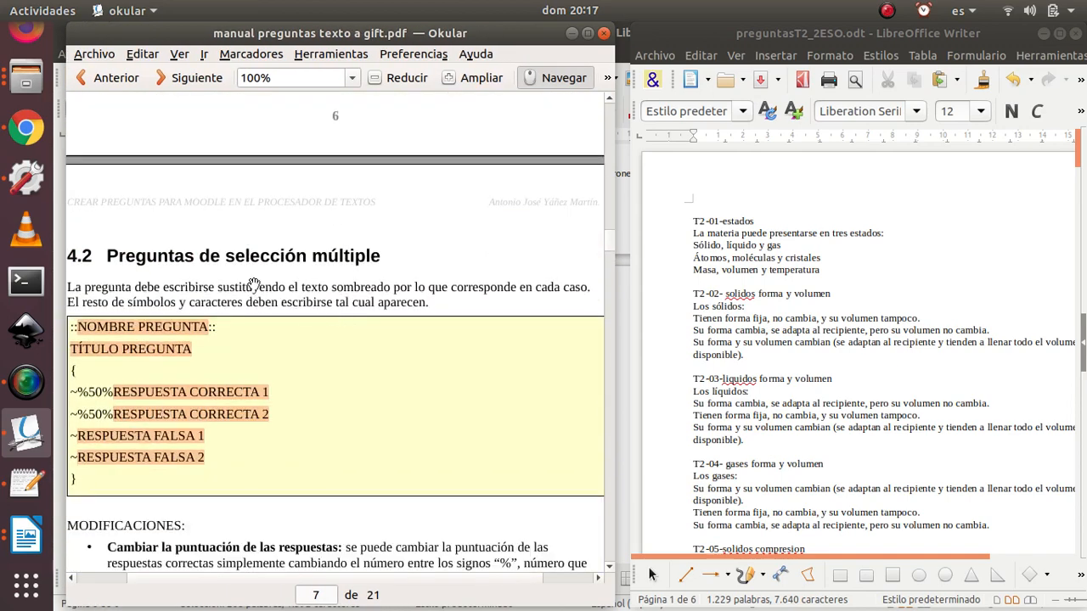
{"action": "scroll", "coordinate": [355, 311], "scroll_direction": "up", "scroll_amount": 20}
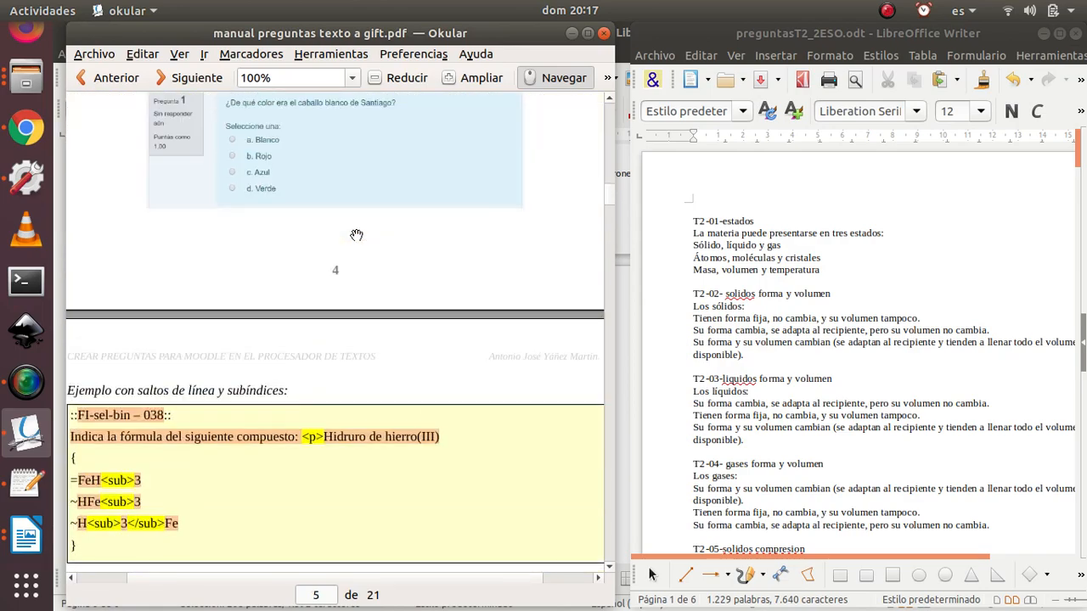
{"action": "scroll", "coordinate": [355, 236], "scroll_direction": "up", "scroll_amount": 5}
{"action": "scroll", "coordinate": [360, 264], "scroll_direction": "up", "scroll_amount": 10}
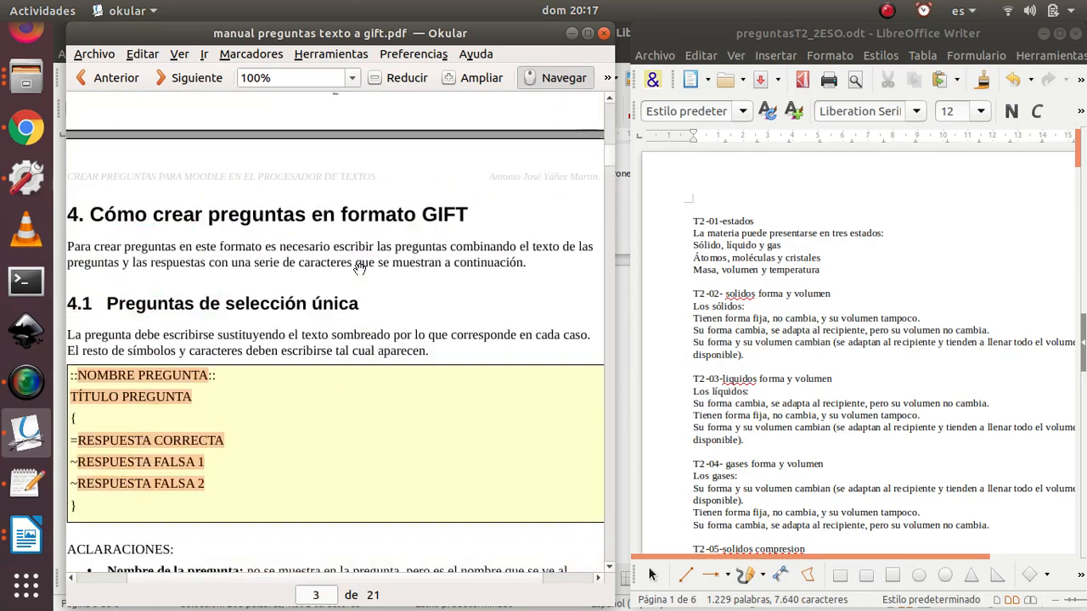
{"action": "scroll", "coordinate": [352, 259], "scroll_direction": "down", "scroll_amount": 6}
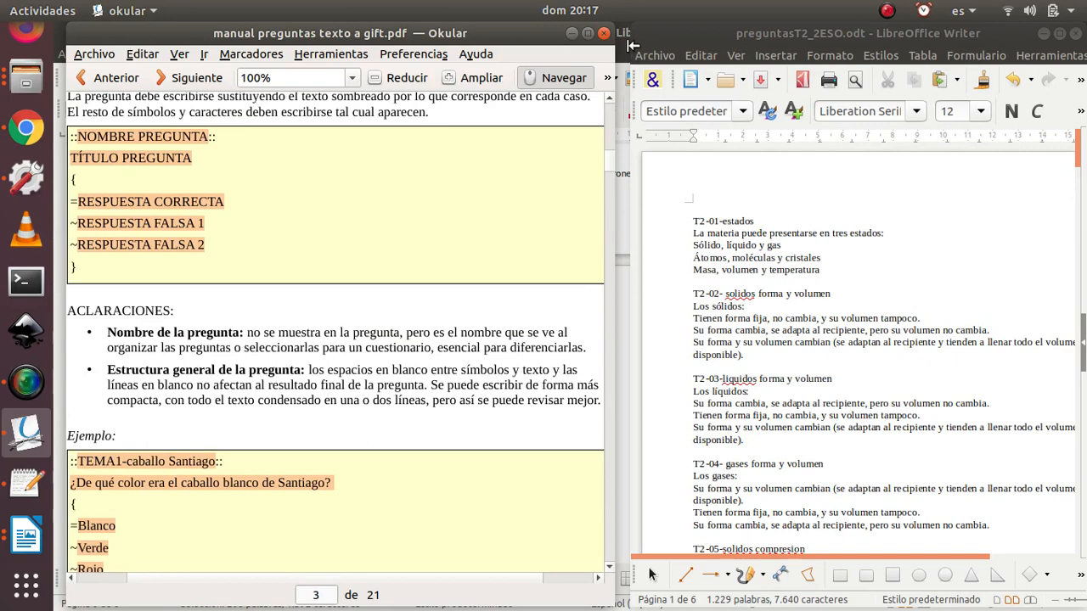
Step: Widen the preguntasT2_2ESO.odt window, start recording a macro, and move the recording control clear of the manual's question template
{"action": "left_click_drag", "start_coordinate": [631, 53], "coordinate": [397, 47]}
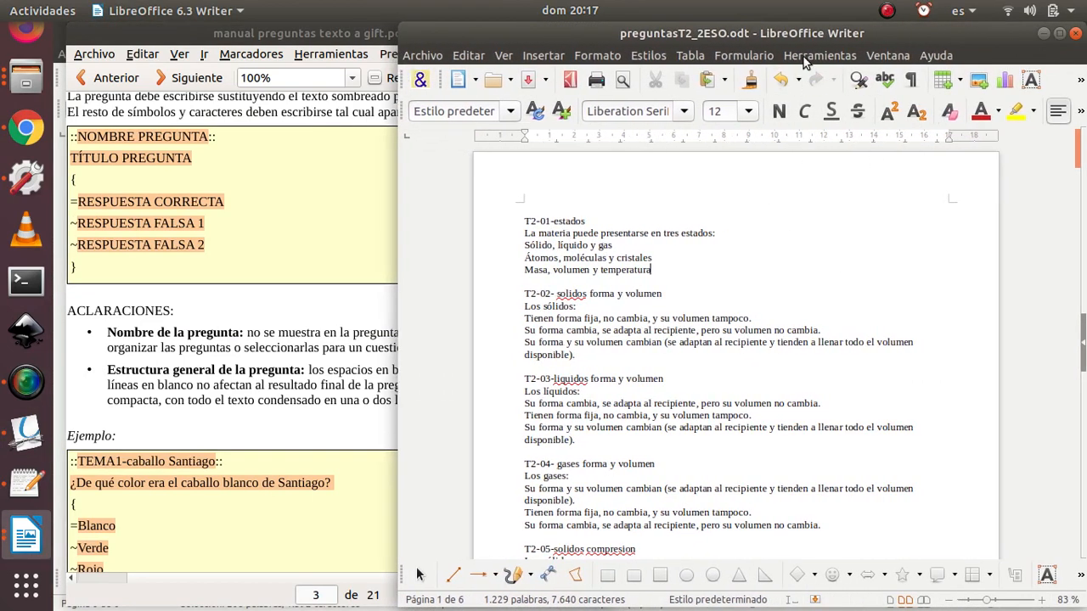
{"action": "left_click", "coordinate": [820, 55]}
{"action": "mouse_move", "coordinate": [830, 436]}
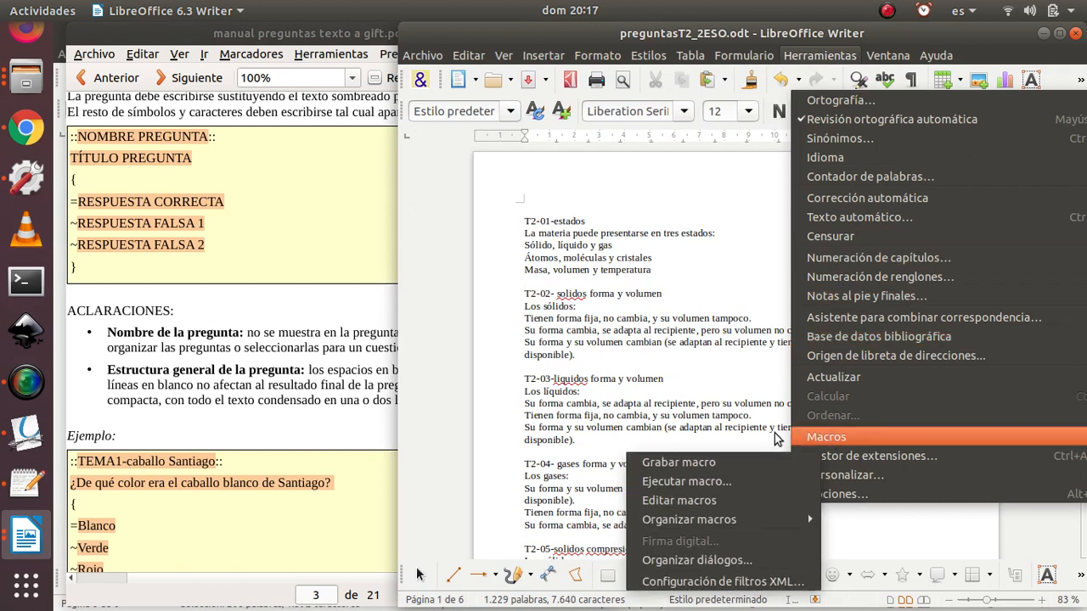
{"action": "left_click", "coordinate": [688, 456]}
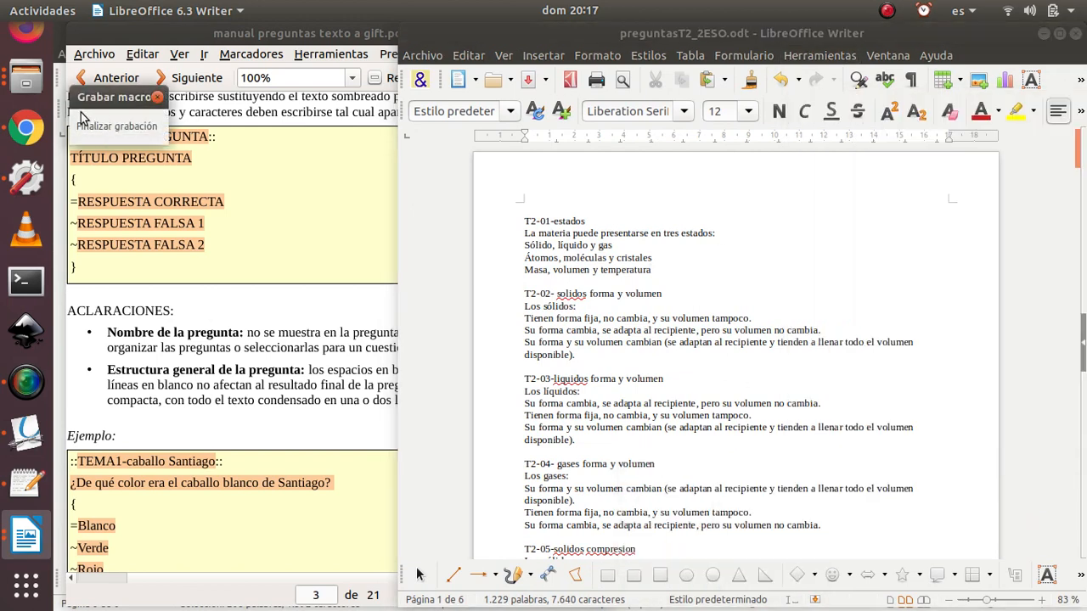
{"action": "left_click", "coordinate": [521, 220]}
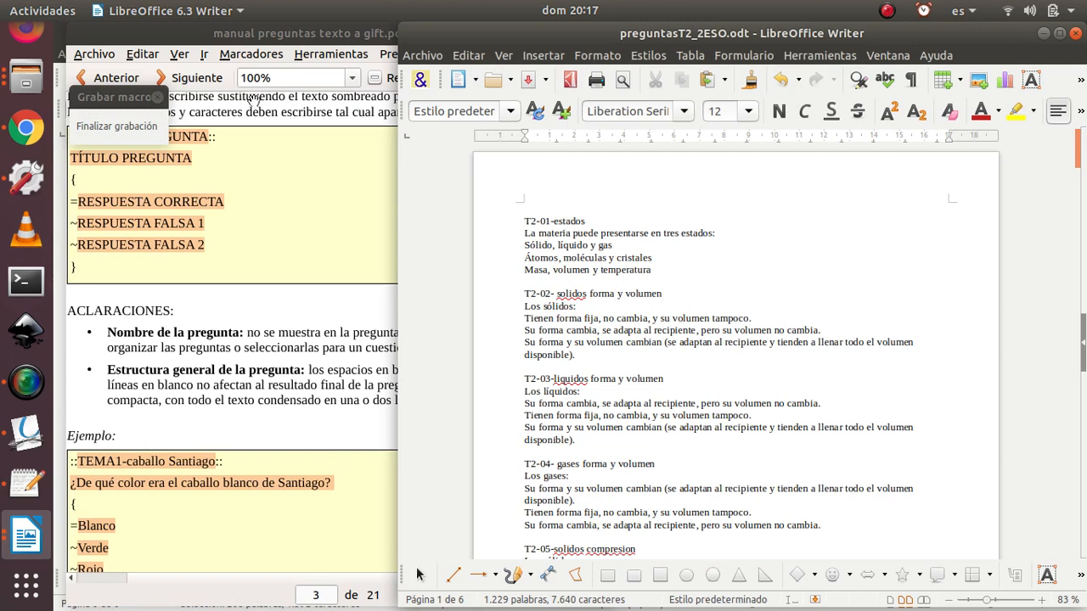
{"action": "left_click_drag", "start_coordinate": [108, 95], "coordinate": [172, 62]}
Step: Enclose the question name T2-01-estados in double colons and add an opening brace { on a new line below the question text
{"action": "left_click", "coordinate": [522, 220]}
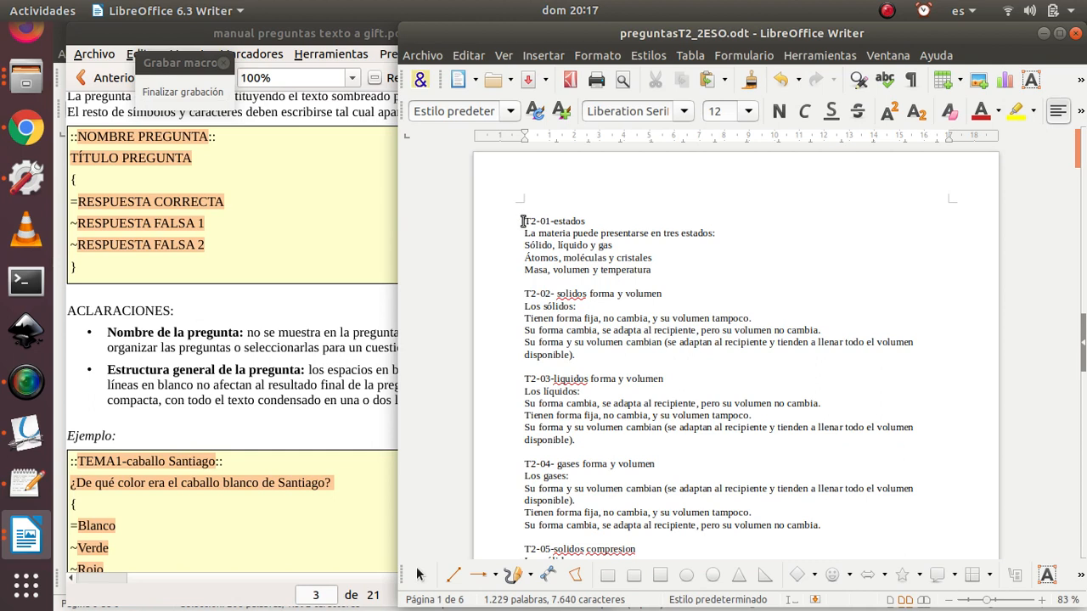
{"action": "type", "text": "::"}
{"action": "type", "text": "::"}
{"action": "left_click", "coordinate": [731, 232]}
{"action": "key", "text": "Return"}
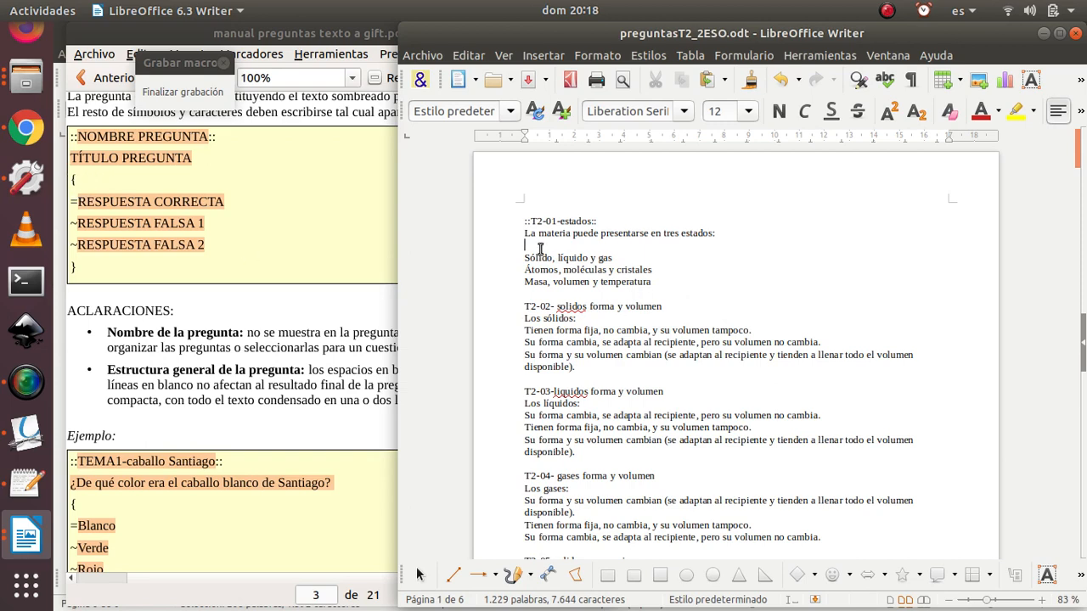
{"action": "type", "text": "{"}
Step: Mark the first answer as correct with = and the two false answers with ~, inserting the last tilde as a special character
{"action": "type", "text": "="}
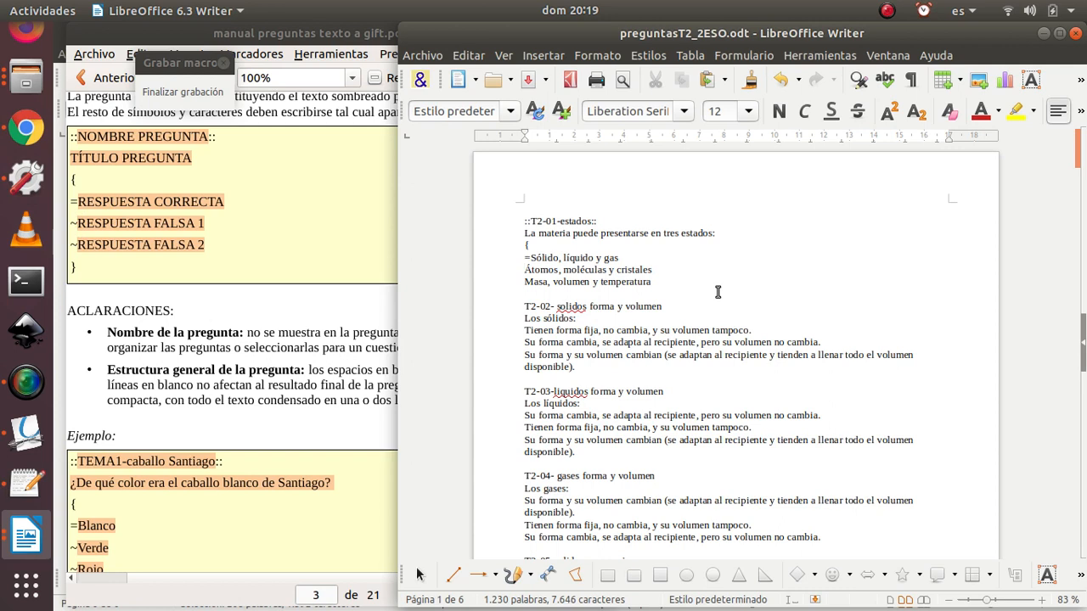
{"action": "type", "text": "~"}
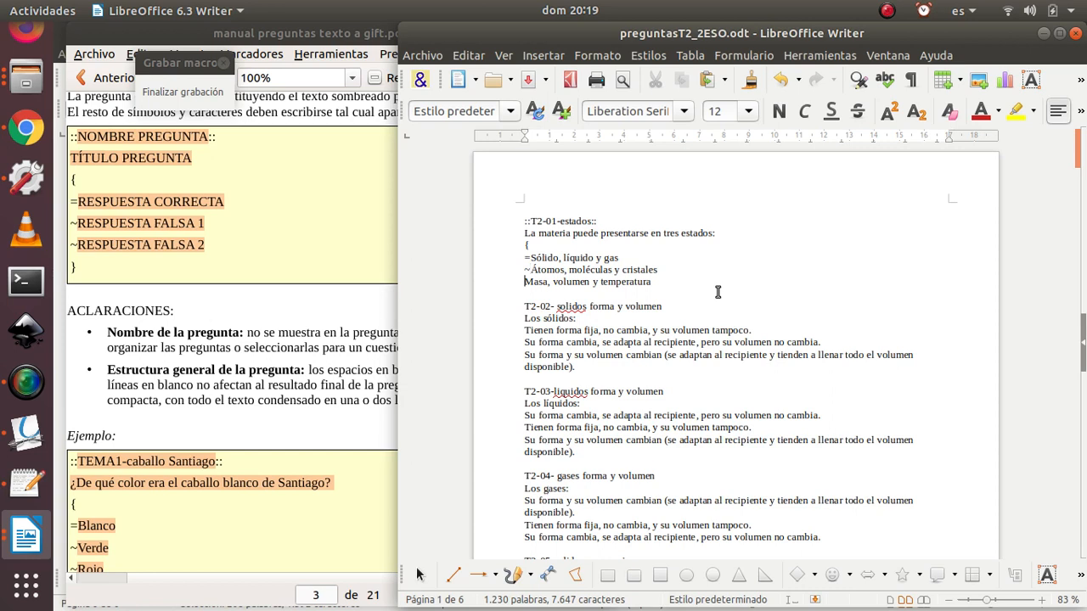
{"action": "left_click", "coordinate": [525, 282]}
{"action": "left_click", "coordinate": [543, 56]}
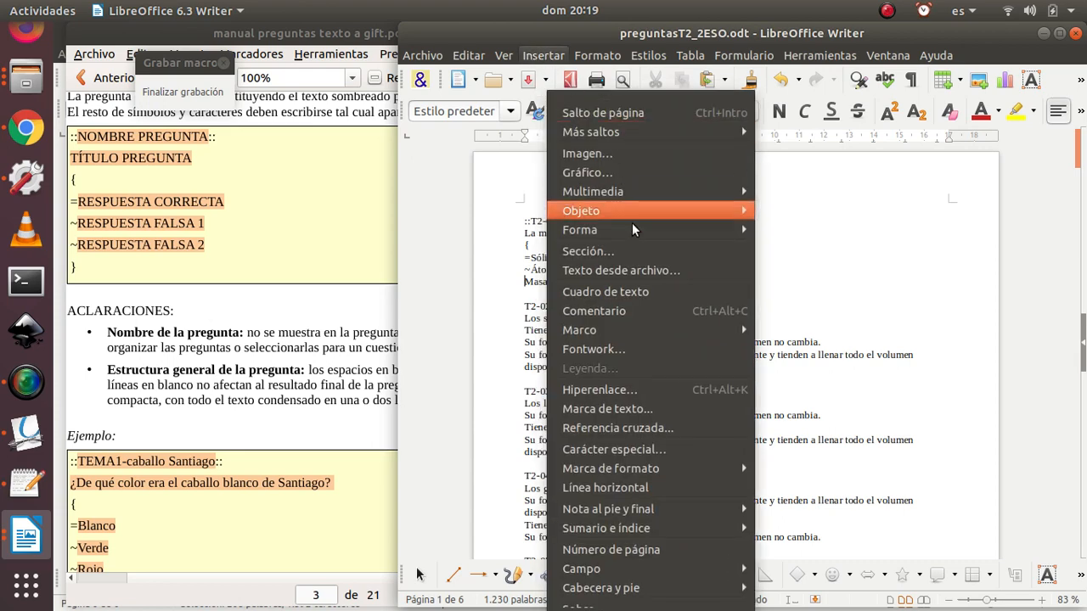
{"action": "left_click", "coordinate": [649, 450]}
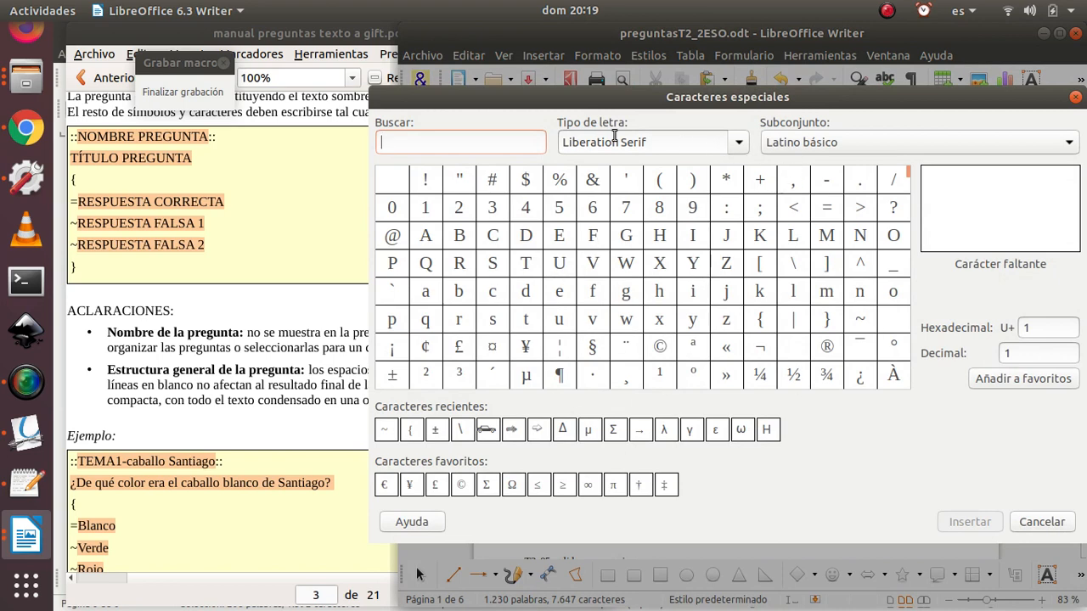
{"action": "left_click", "coordinate": [861, 321]}
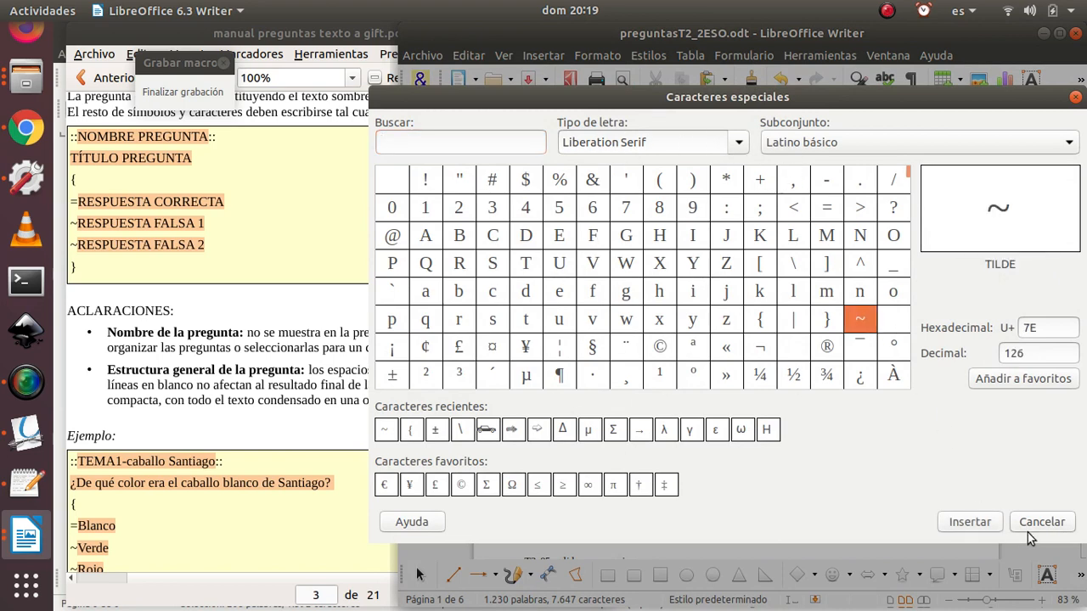
{"action": "left_click", "coordinate": [970, 521]}
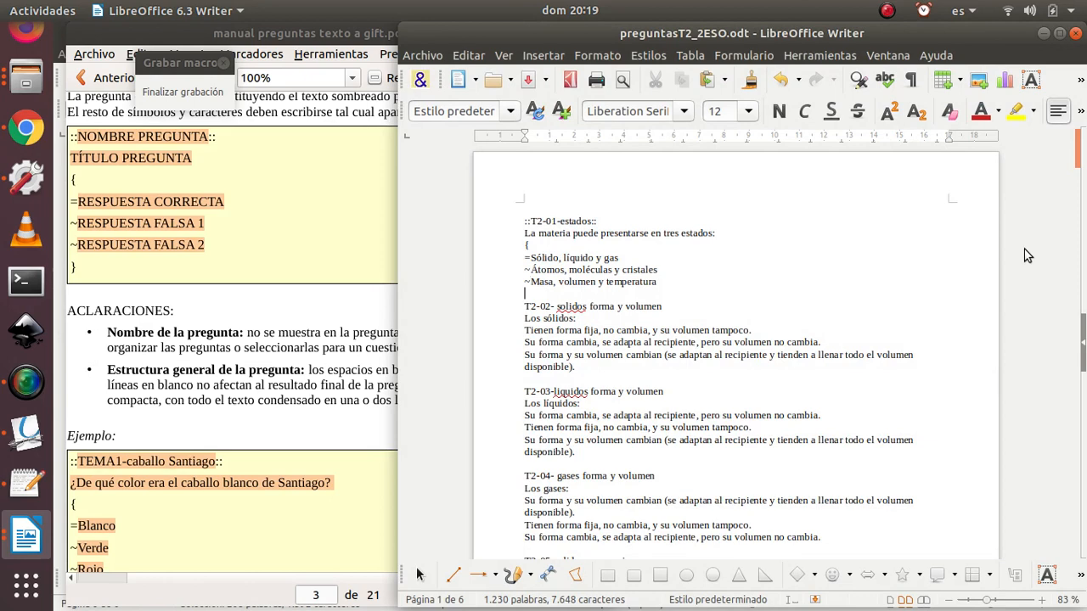
Step: Close the first question with } on the line below its answers, add a line break, and finish the macro recording
{"action": "type", "text": "}"}
{"action": "key", "text": "Return"}
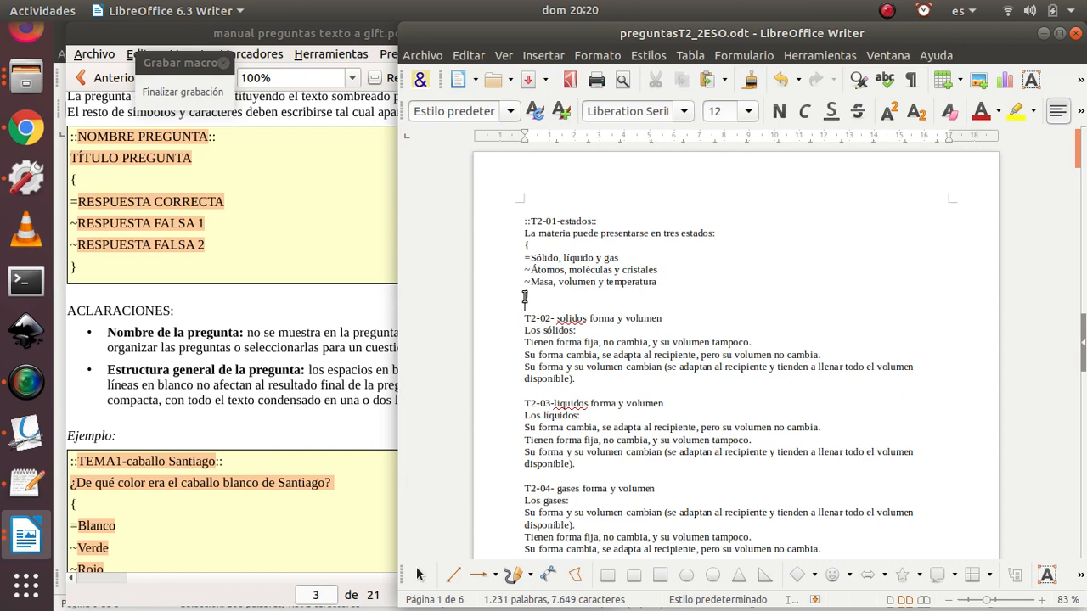
{"action": "left_click", "coordinate": [187, 99]}
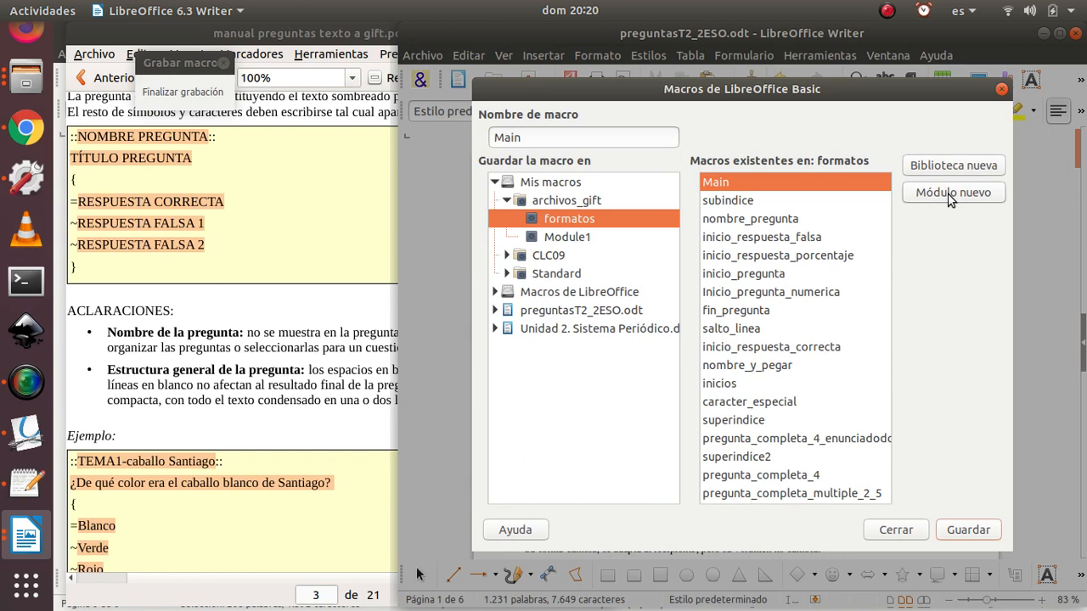
Step: Inspect the macros stored in Module1 of the Standard library under Mis macros
{"action": "left_click", "coordinate": [495, 183]}
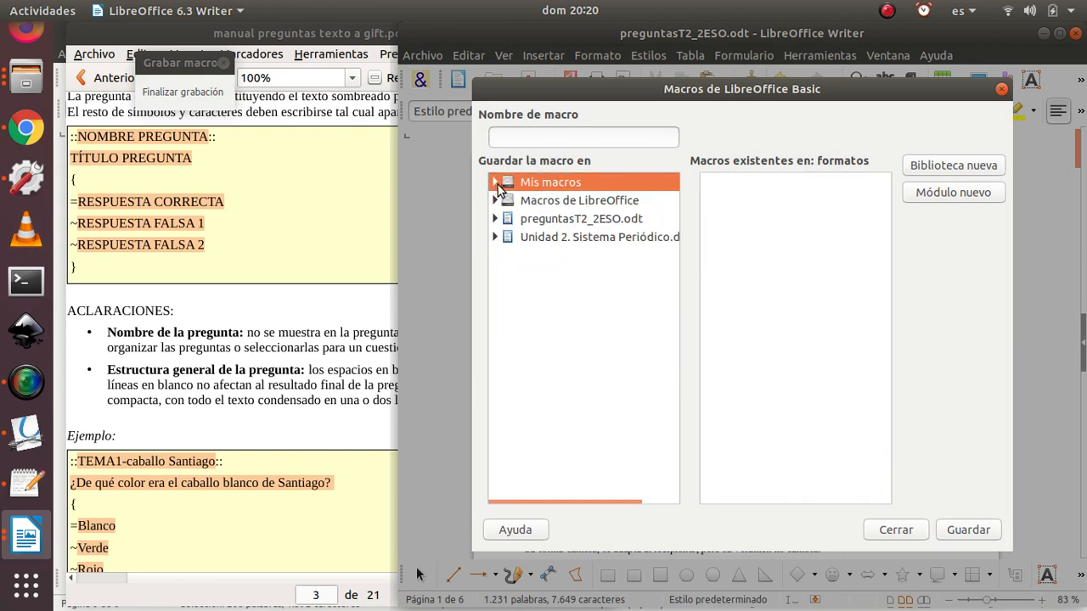
{"action": "left_click", "coordinate": [495, 182]}
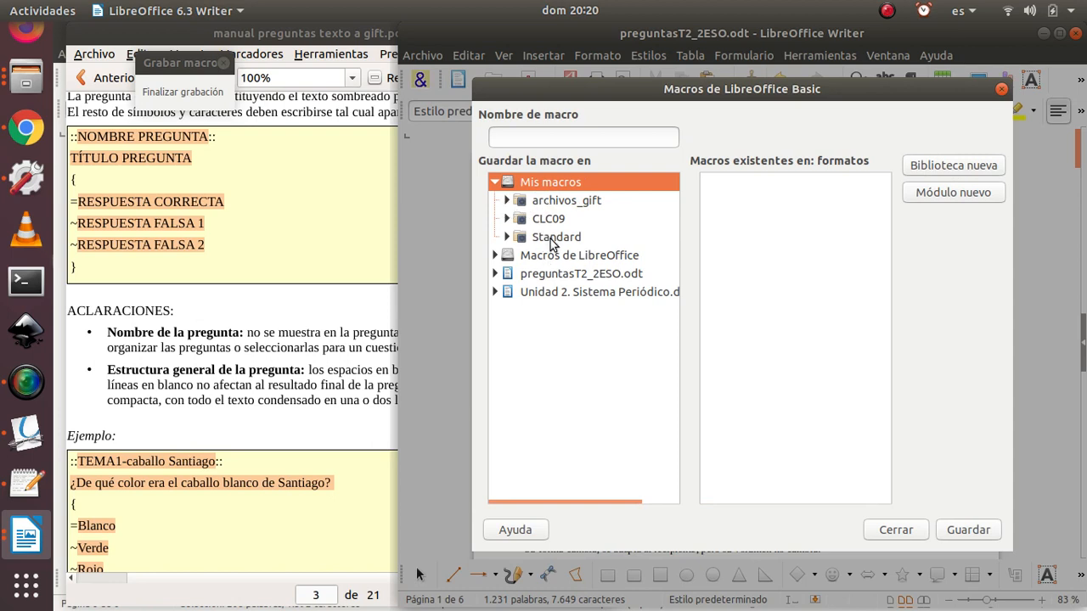
{"action": "left_click", "coordinate": [506, 238]}
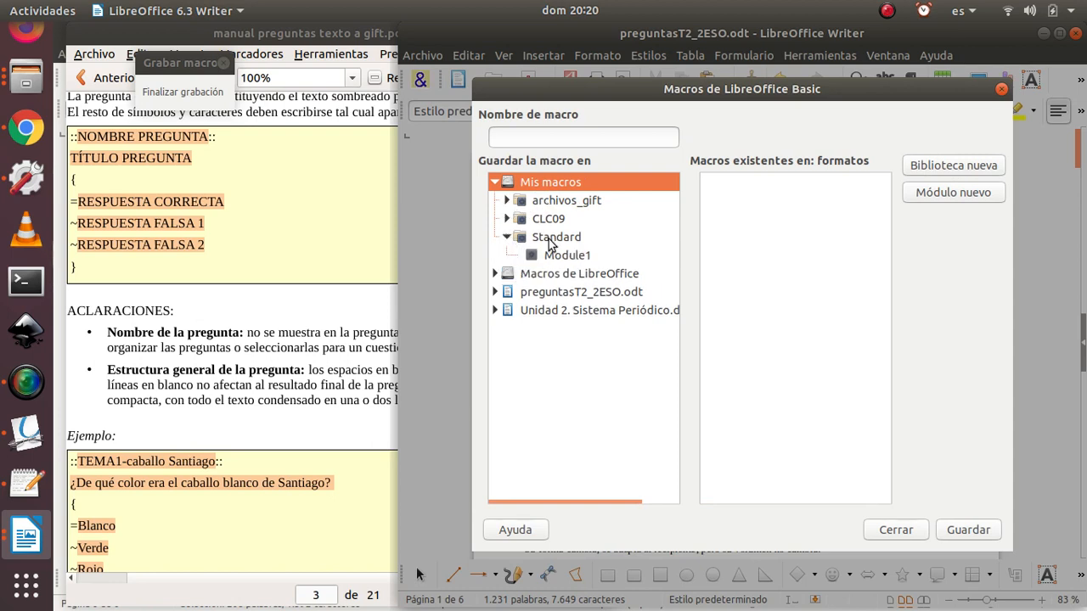
{"action": "left_click", "coordinate": [570, 256]}
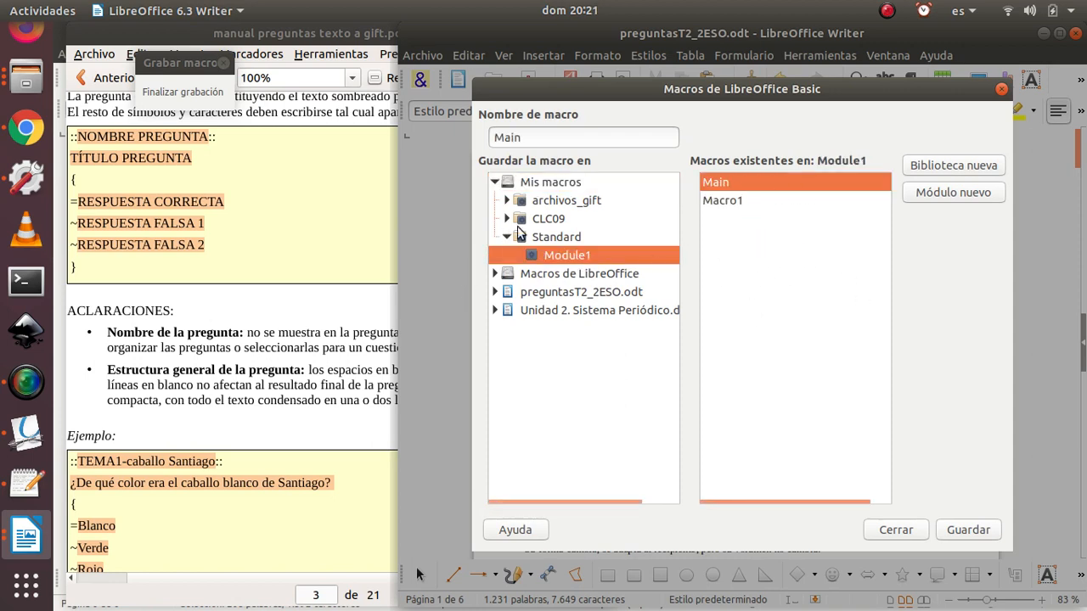
Step: Save the recorded macro as pregunta_3_opciones in the formatos module of the archivos_gift library, overwriting the existing macro
{"action": "left_click", "coordinate": [505, 201]}
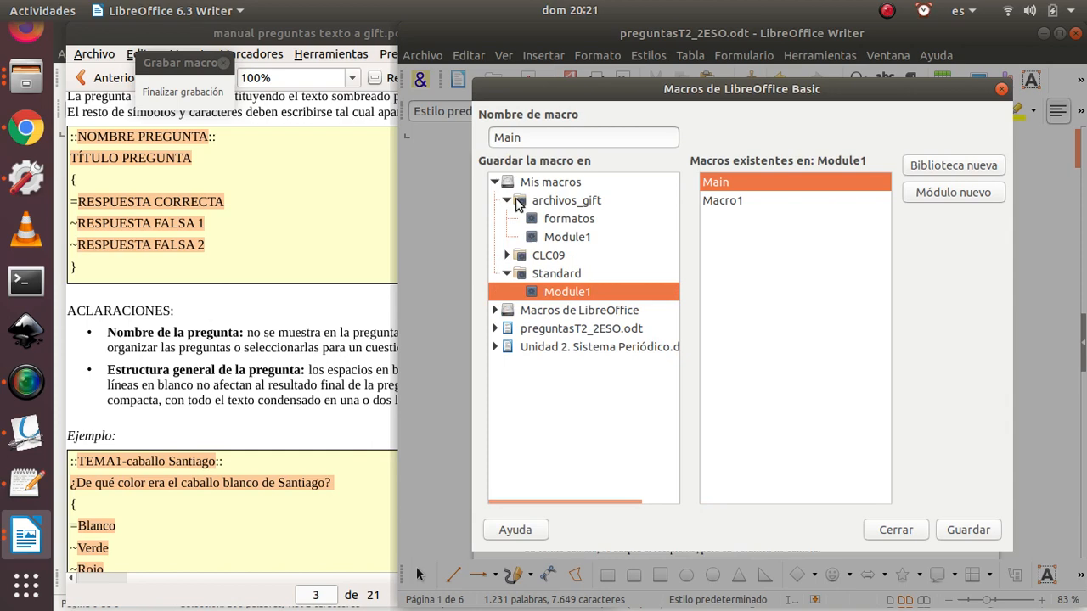
{"action": "left_click", "coordinate": [569, 219]}
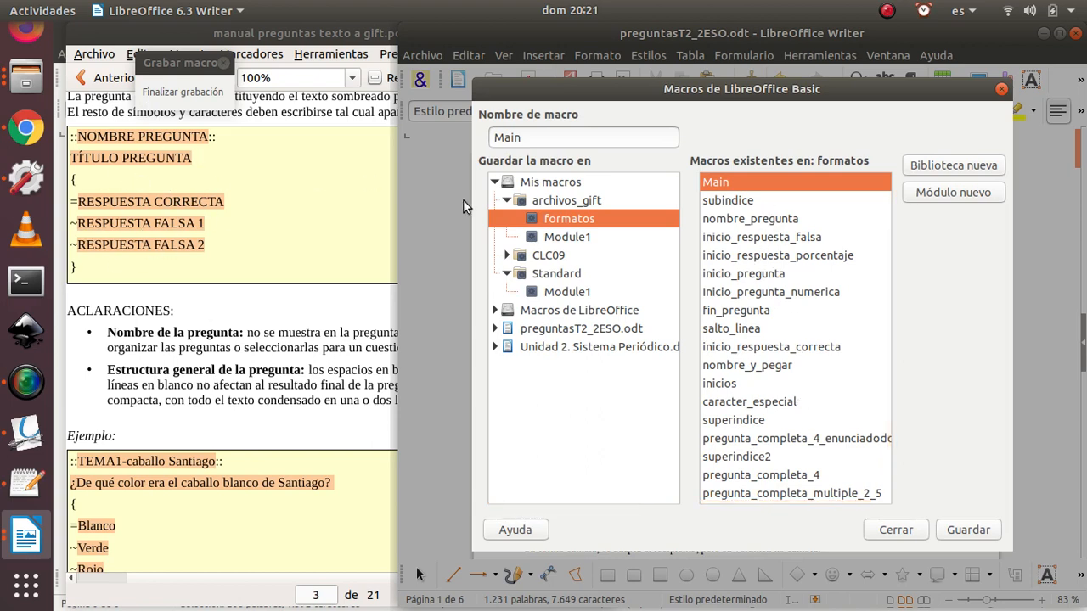
{"action": "scroll", "coordinate": [768, 297], "scroll_direction": "down", "scroll_amount": 2}
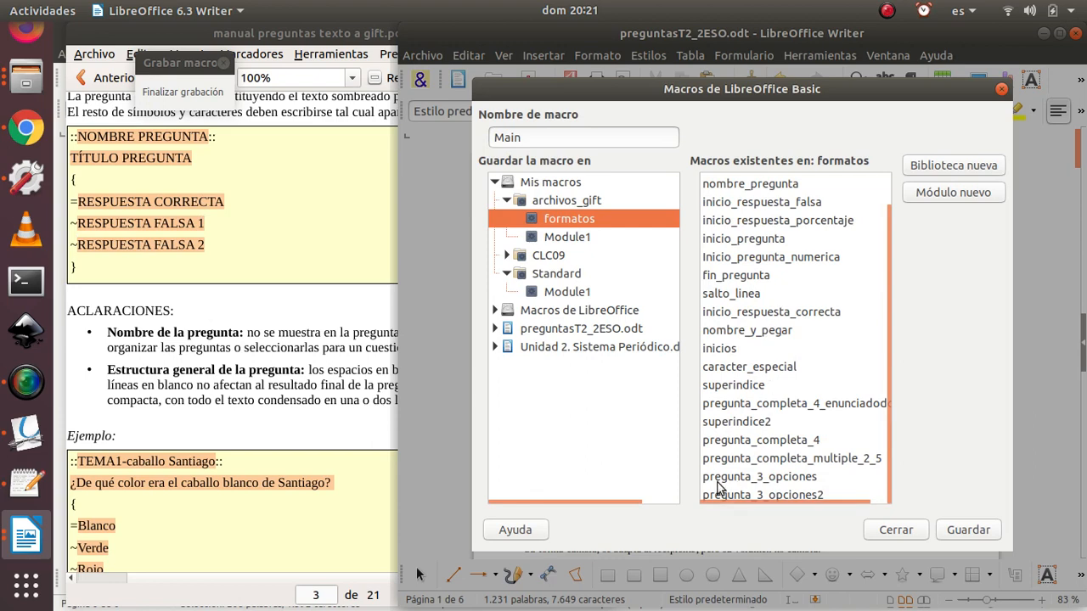
{"action": "left_click", "coordinate": [781, 478]}
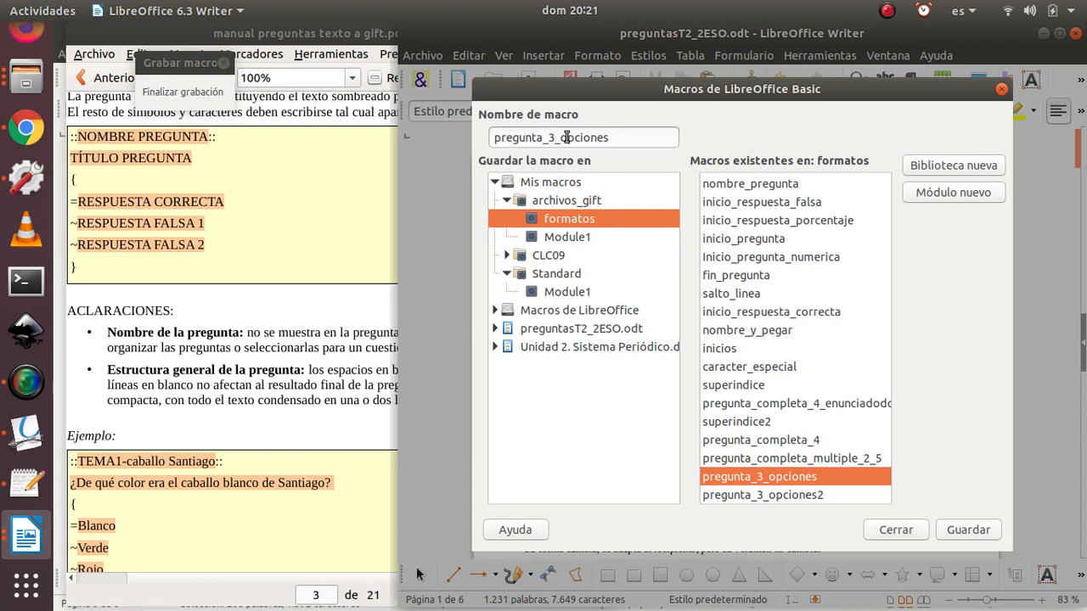
{"action": "left_click", "coordinate": [972, 531]}
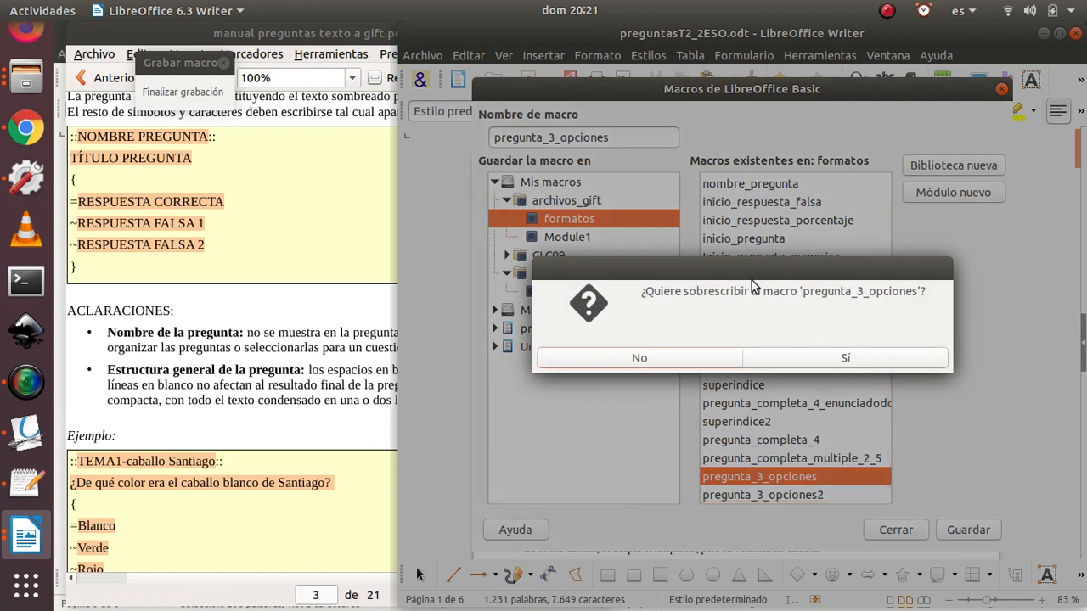
{"action": "left_click", "coordinate": [860, 360]}
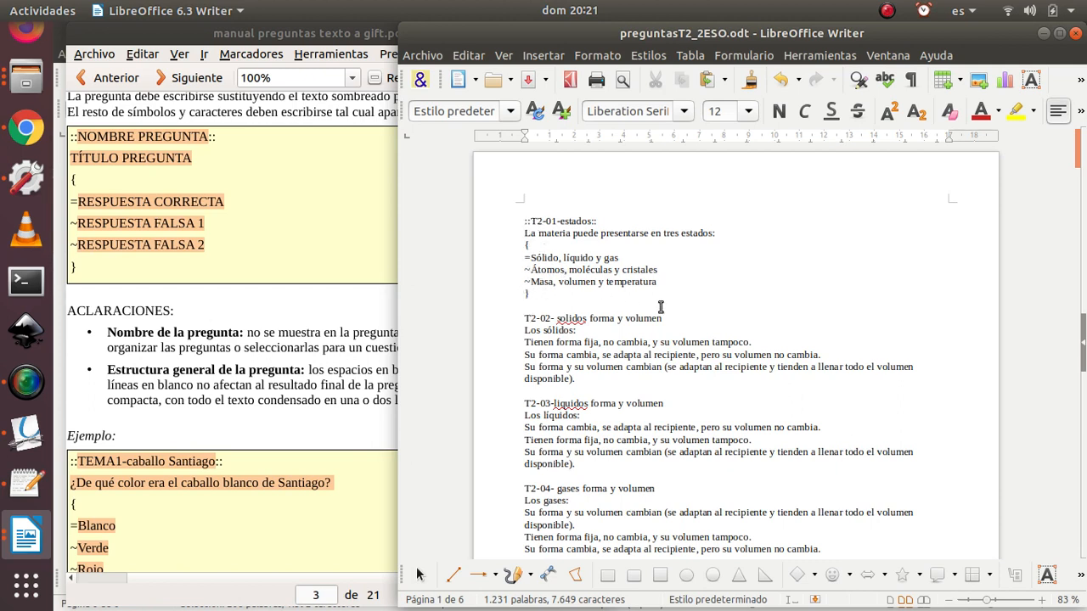
Step: Maximize the preguntasT2_2ESO.odt window and open toolbar customization with the scope set to preguntasT2_2ESO.odt
{"action": "scroll", "coordinate": [628, 271], "scroll_direction": "down", "scroll_amount": 1}
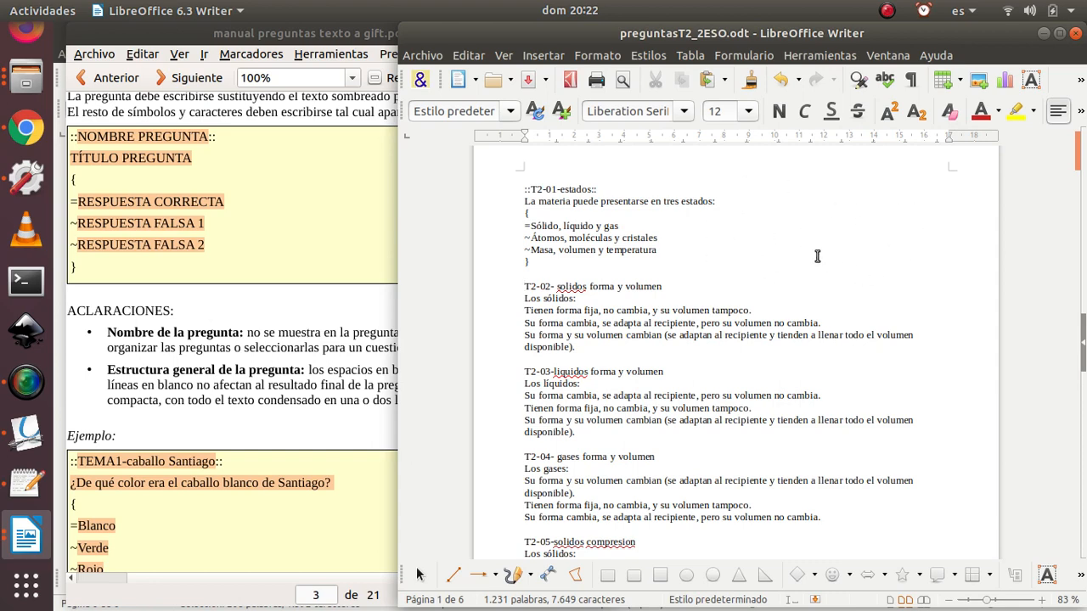
{"action": "left_click", "coordinate": [1060, 34]}
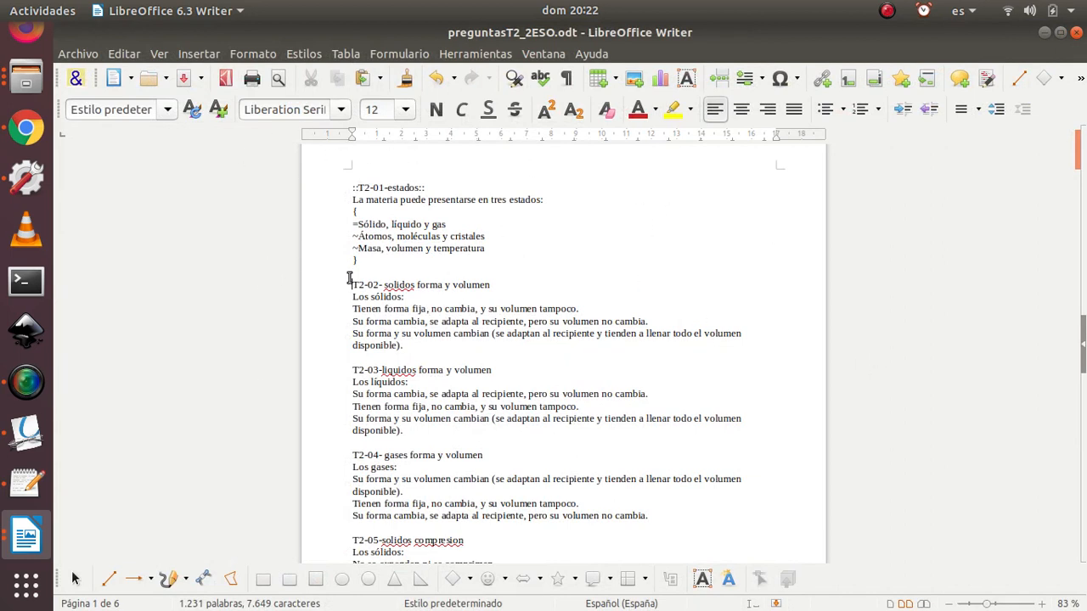
{"action": "left_click", "coordinate": [161, 56]}
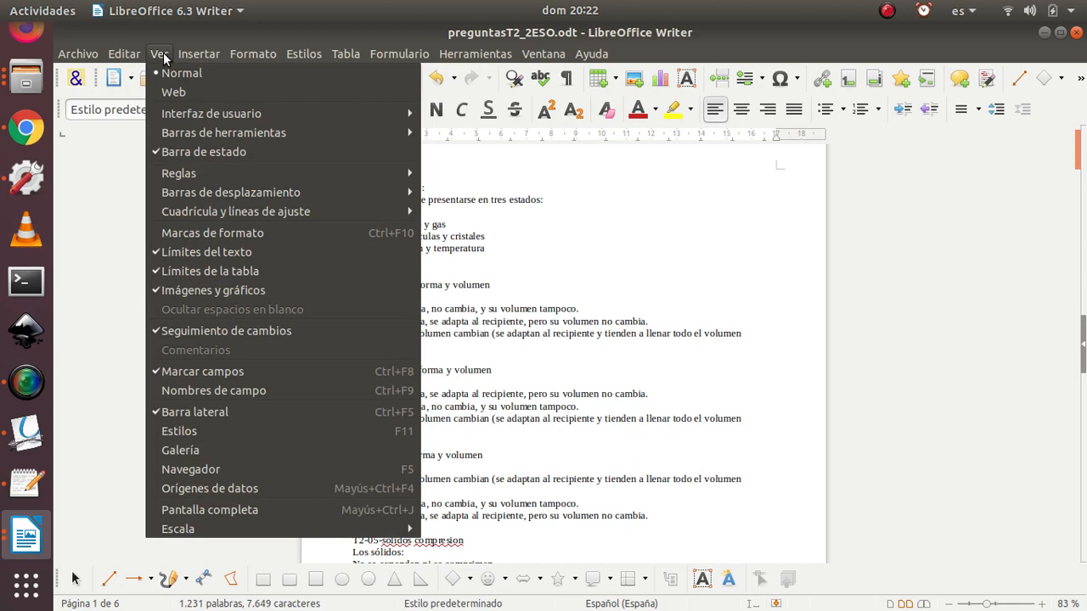
{"action": "mouse_move", "coordinate": [207, 133]}
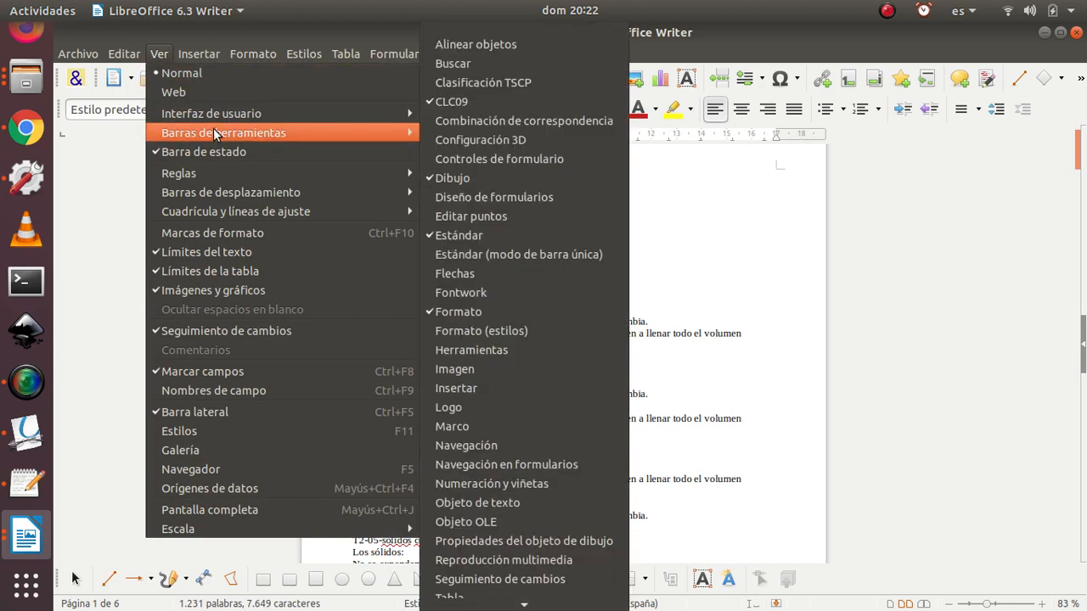
{"action": "scroll", "coordinate": [509, 399], "scroll_direction": "down", "scroll_amount": 3}
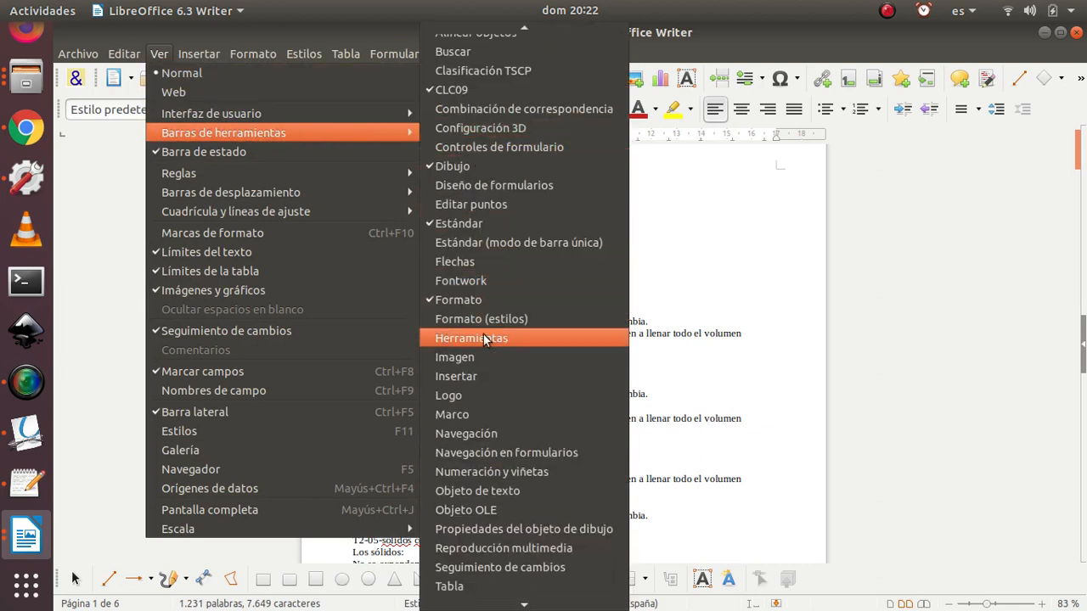
{"action": "left_click", "coordinate": [506, 569]}
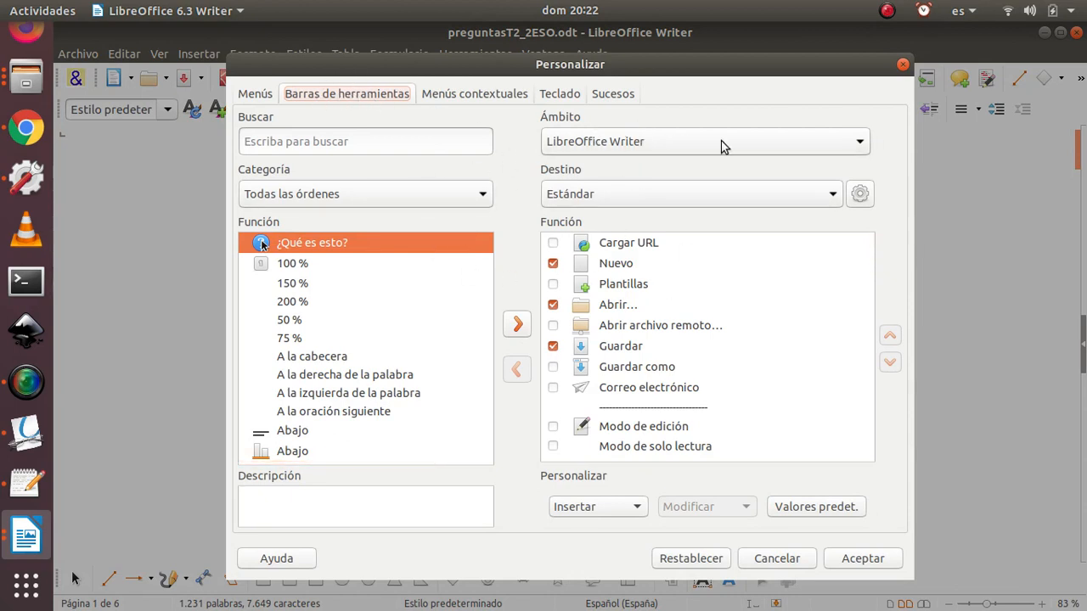
{"action": "left_click", "coordinate": [863, 141]}
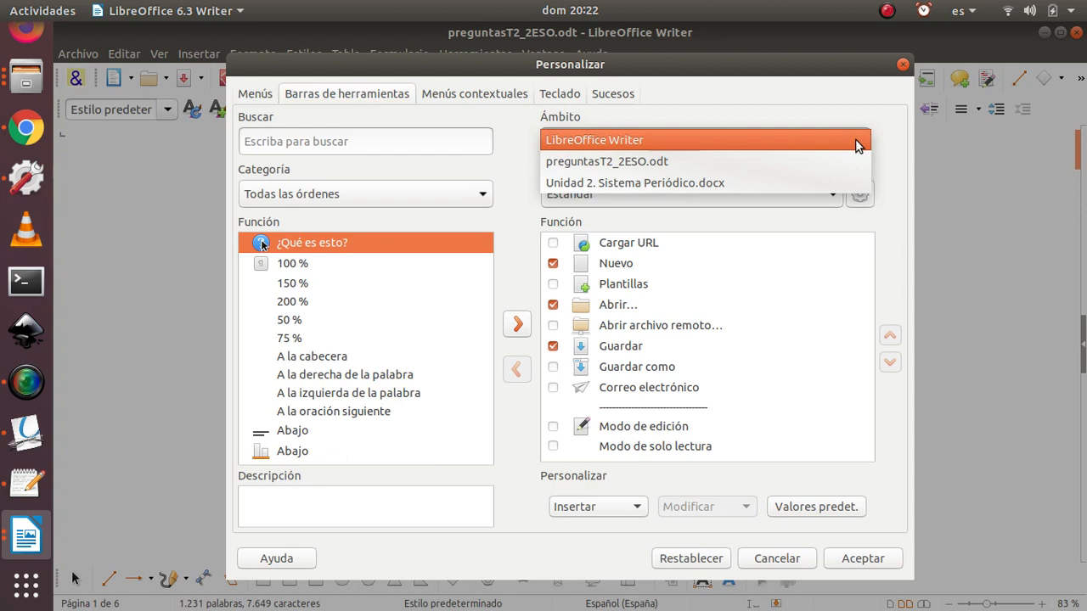
{"action": "left_click", "coordinate": [634, 163]}
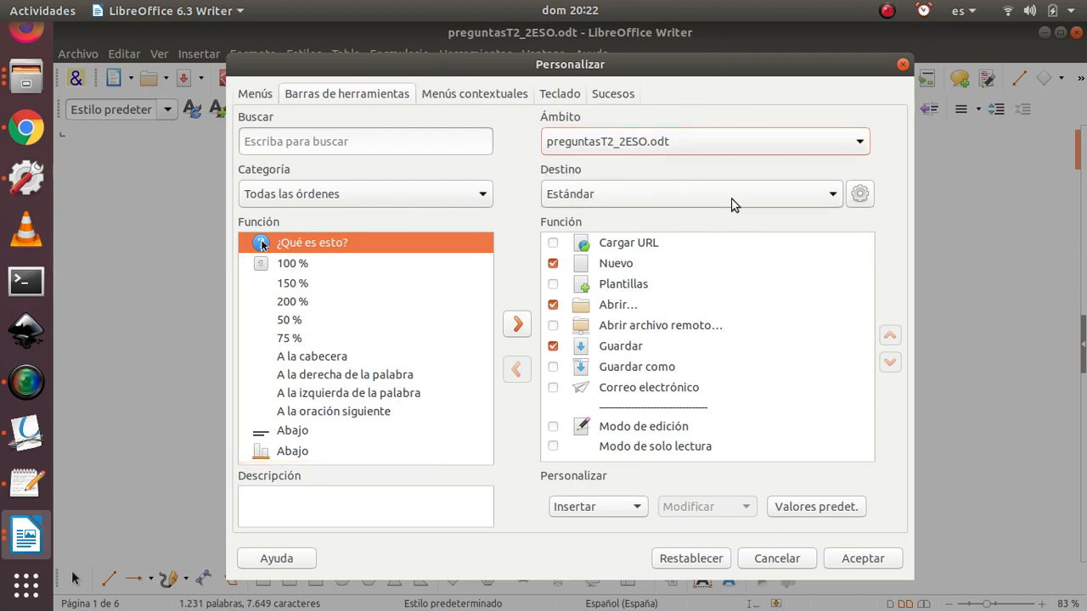
{"action": "left_click", "coordinate": [832, 194]}
{"action": "scroll", "coordinate": [662, 382], "scroll_direction": "down", "scroll_amount": 1}
{"action": "scroll", "coordinate": [684, 281], "scroll_direction": "up", "scroll_amount": 4}
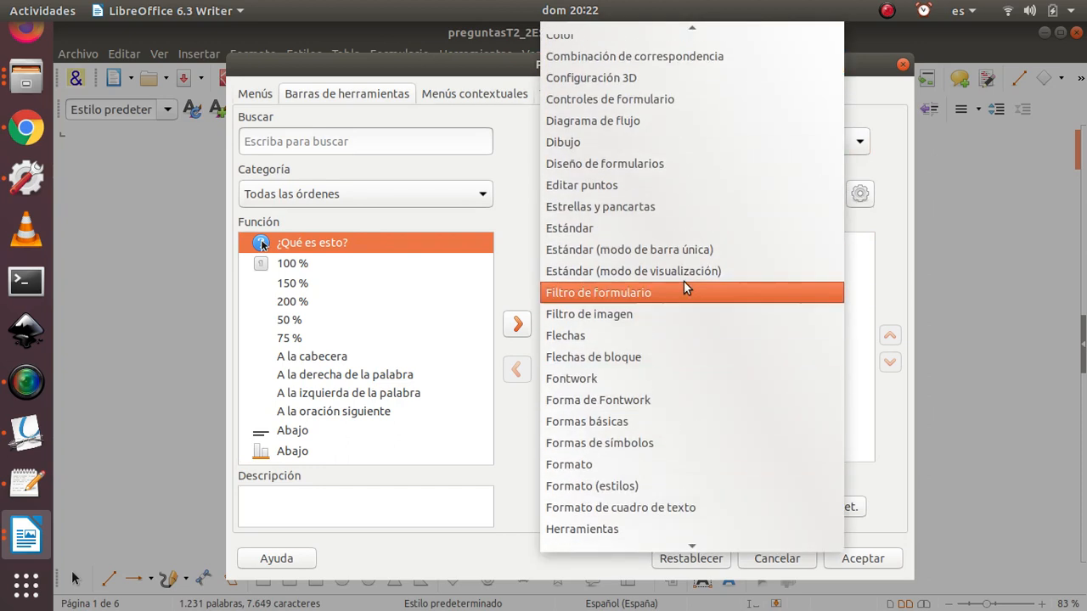
{"action": "left_click", "coordinate": [902, 175]}
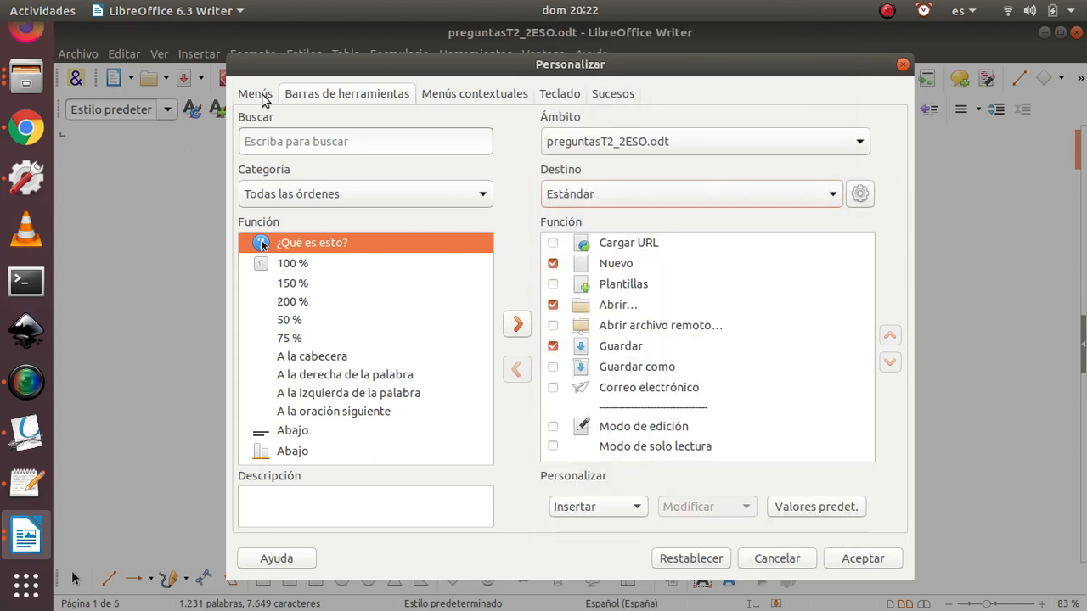
Step: Add a new toolbar named moodle, saved in preguntasT2_2ESO.odt
{"action": "left_click", "coordinate": [860, 195]}
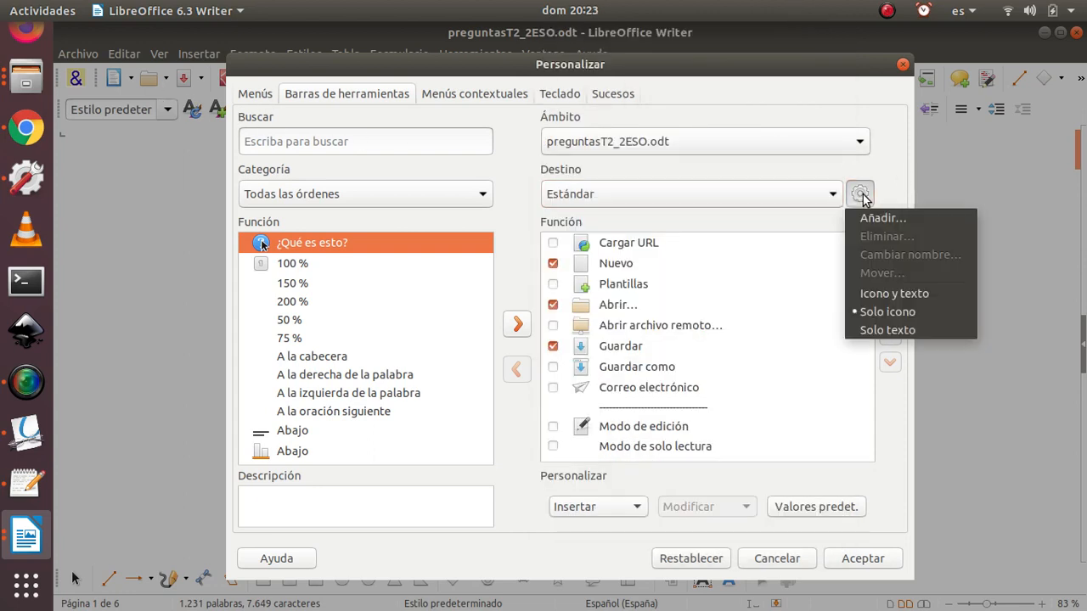
{"action": "left_click", "coordinate": [883, 219]}
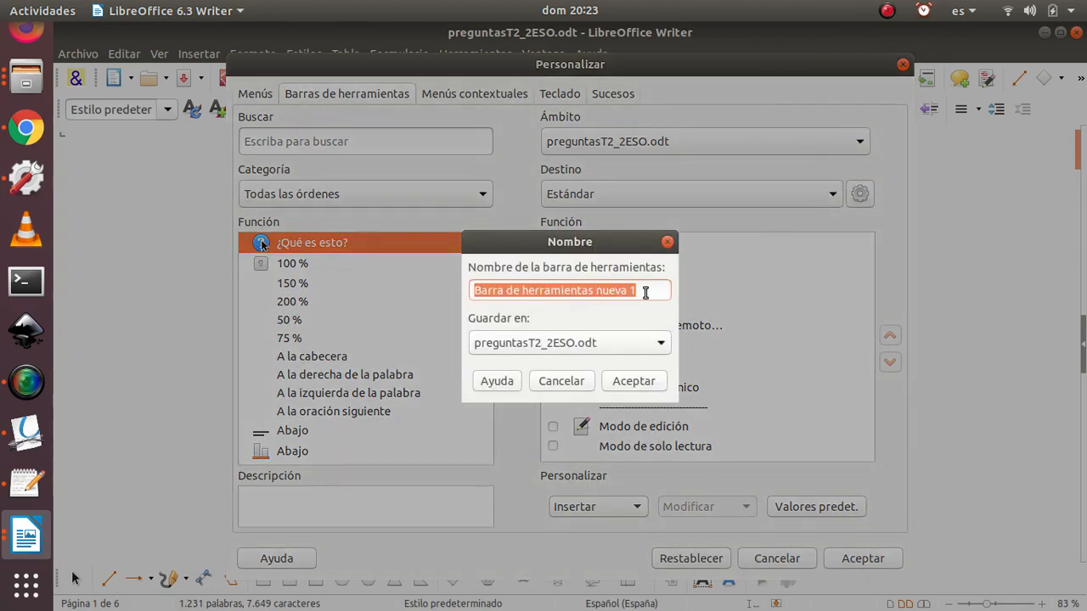
{"action": "type", "text": "moodle"}
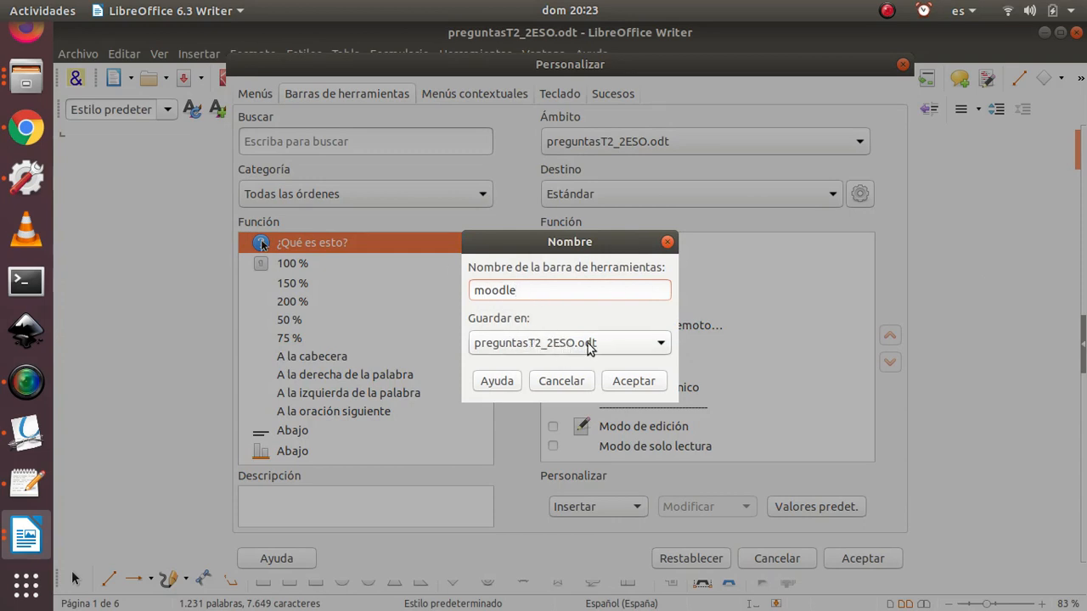
{"action": "left_click", "coordinate": [634, 381]}
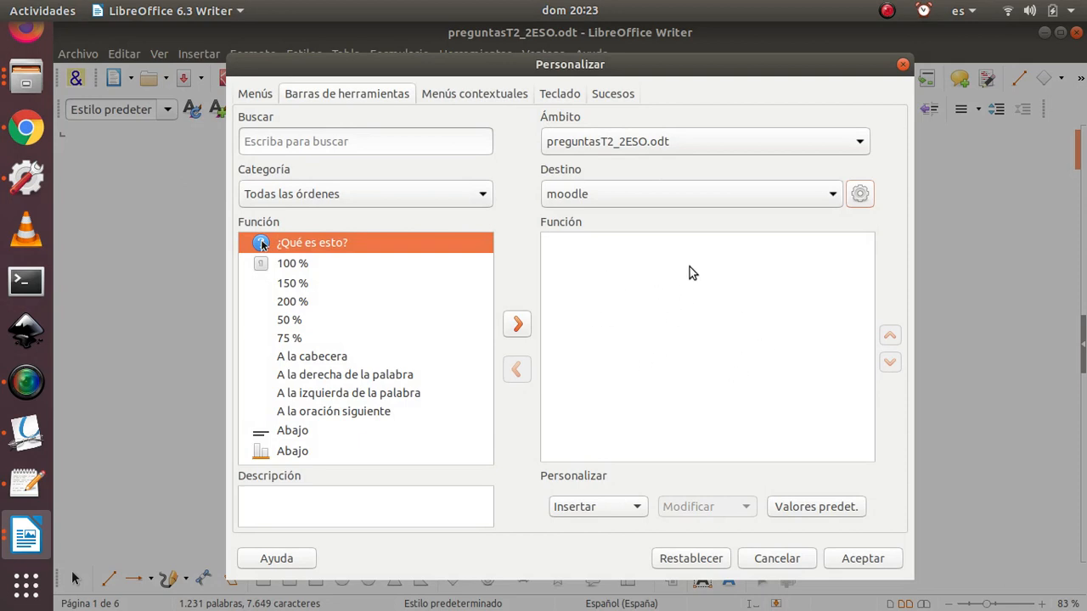
Step: Add the pregunta_3_opciones macro from the archivos_gift formatos module to the moodle toolbar and accept the customization
{"action": "left_click", "coordinate": [481, 197]}
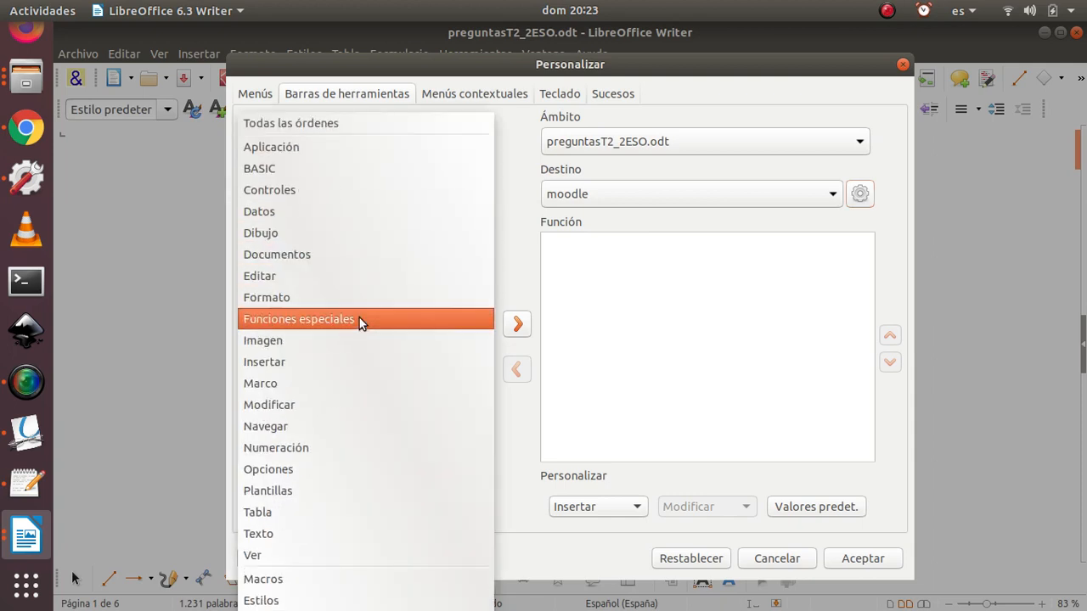
{"action": "left_click", "coordinate": [284, 581]}
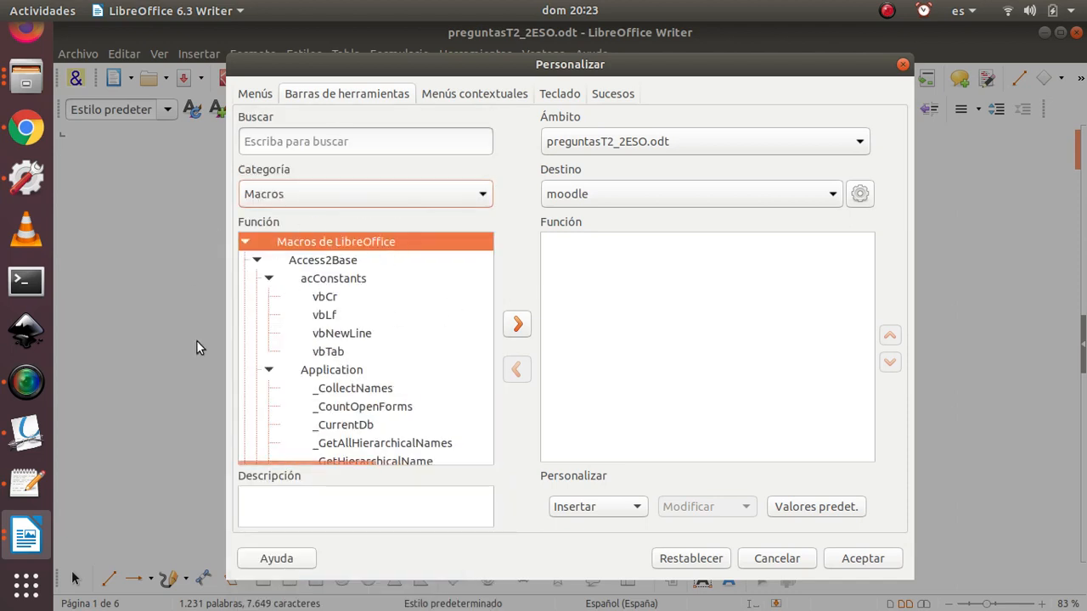
{"action": "left_click", "coordinate": [244, 244]}
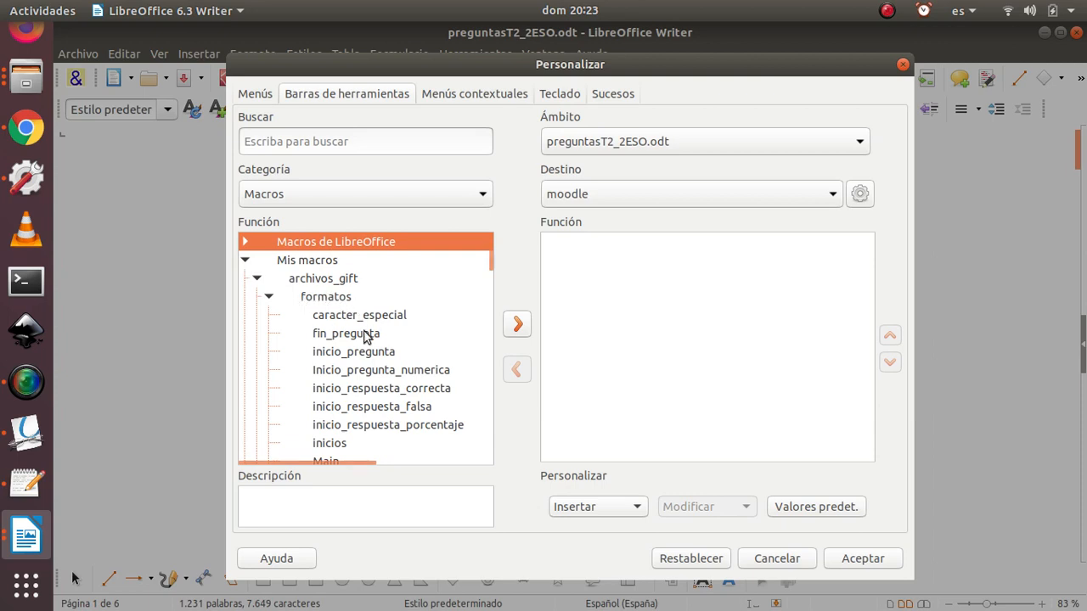
{"action": "scroll", "coordinate": [363, 365], "scroll_direction": "down", "scroll_amount": 2}
{"action": "scroll", "coordinate": [361, 361], "scroll_direction": "down", "scroll_amount": 4}
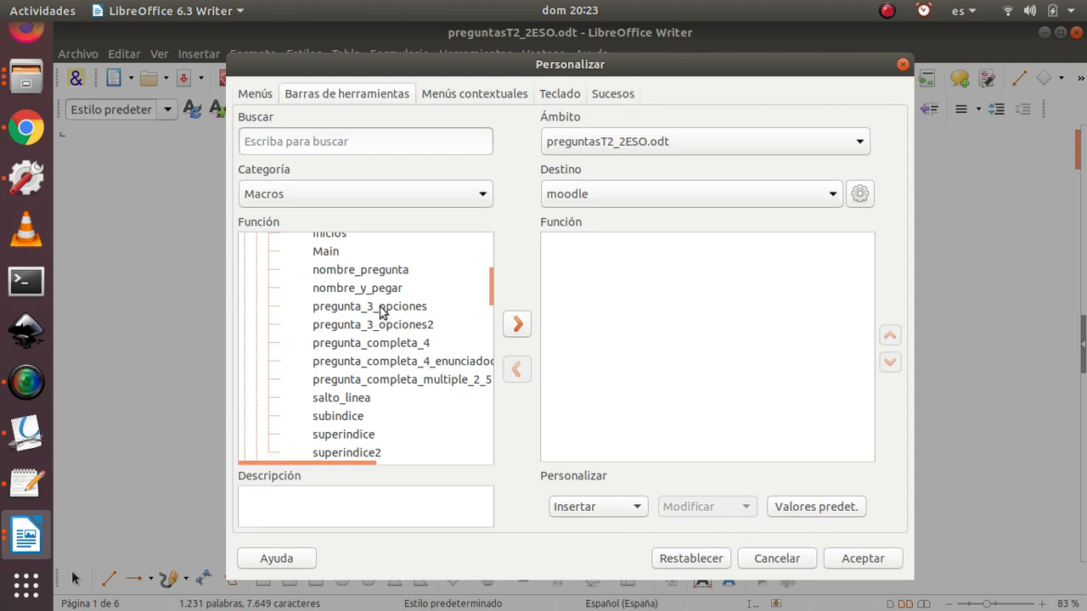
{"action": "left_click", "coordinate": [380, 311]}
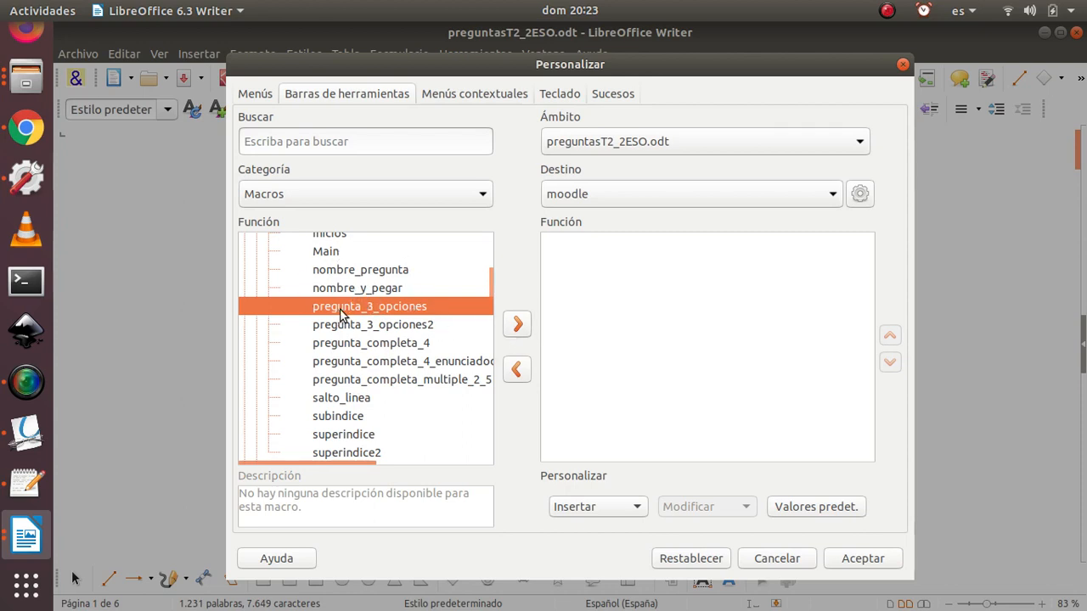
{"action": "left_click", "coordinate": [516, 325]}
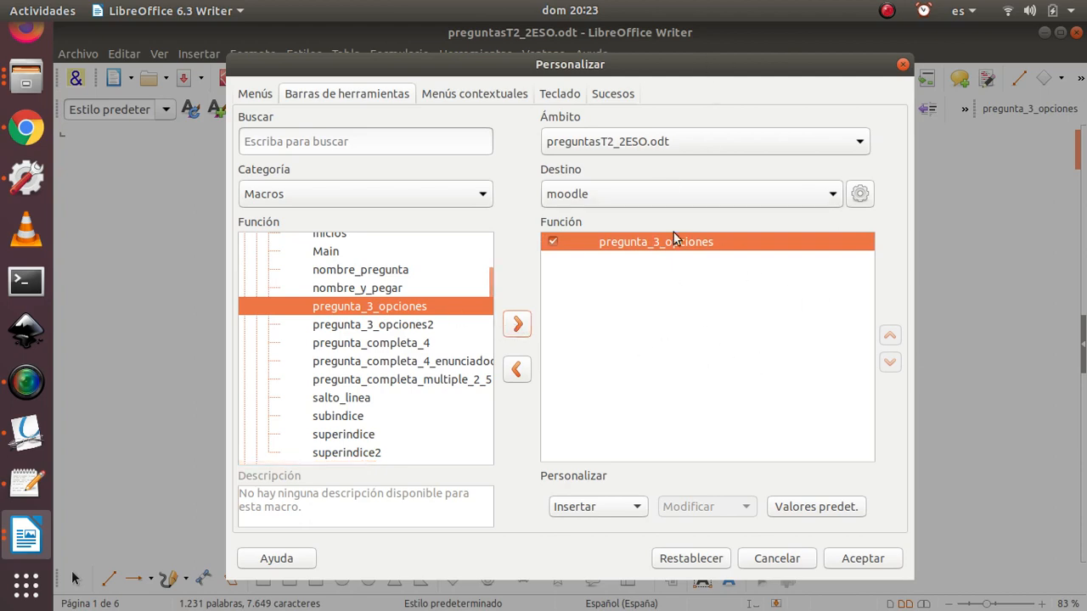
{"action": "left_click", "coordinate": [861, 562]}
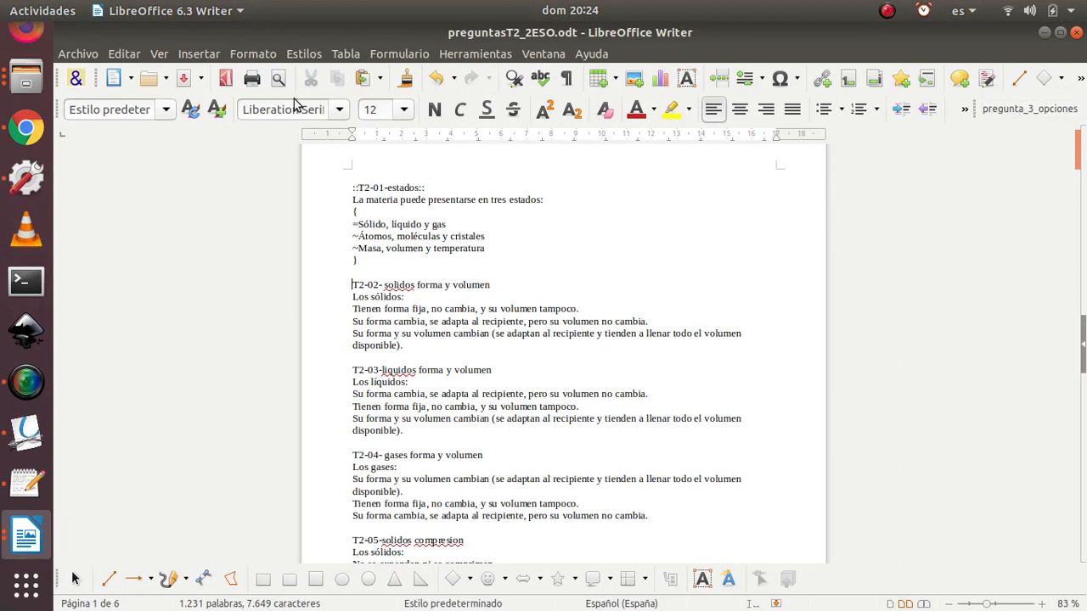
Step: Hide the moodle toolbar and show it again
{"action": "left_click", "coordinate": [158, 53]}
{"action": "mouse_move", "coordinate": [211, 134]}
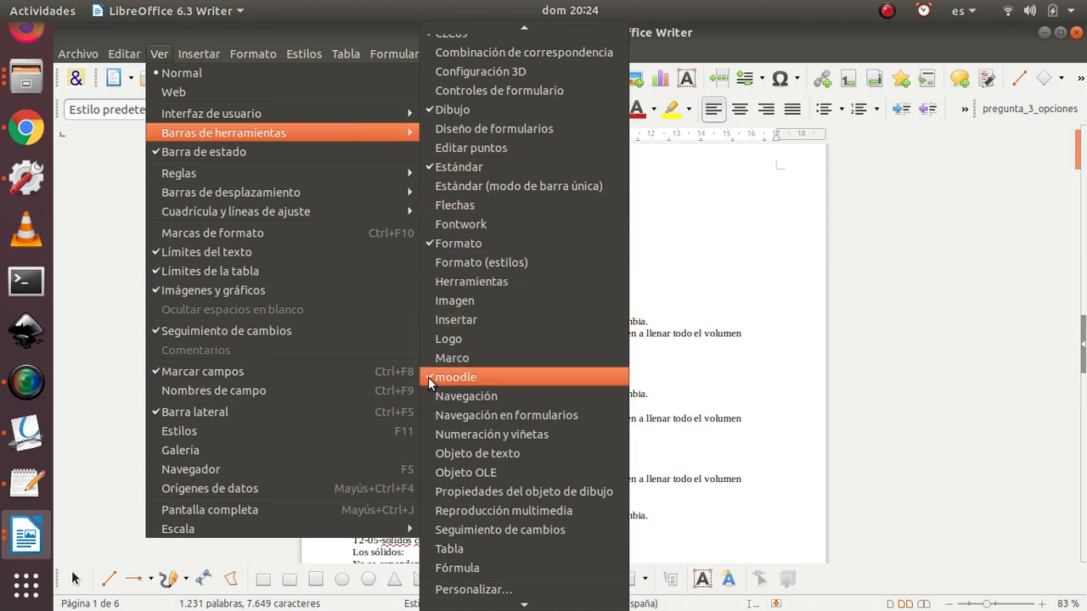
{"action": "left_click", "coordinate": [454, 377]}
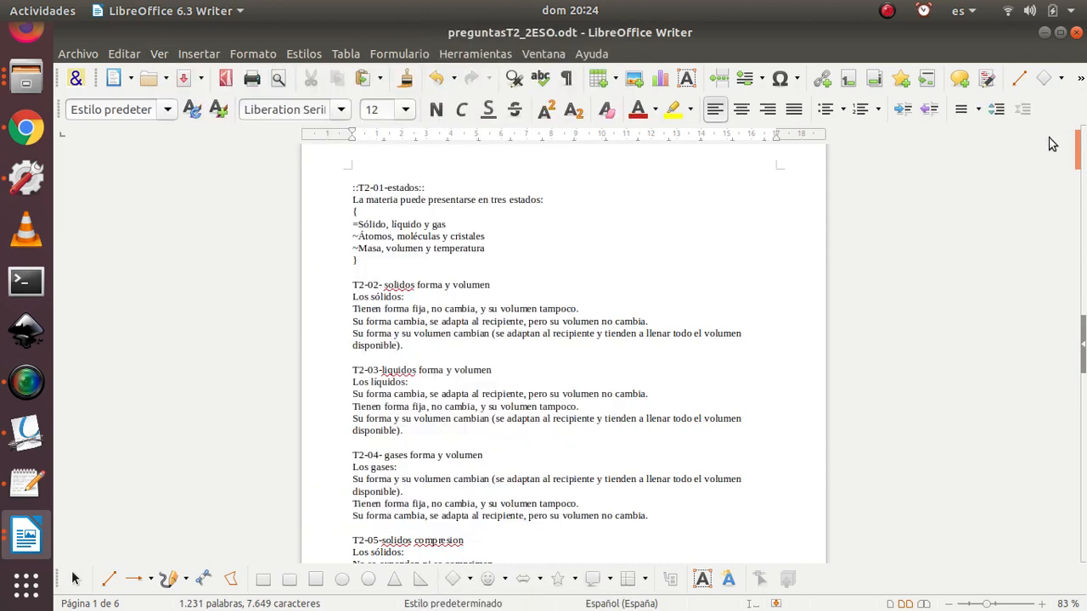
{"action": "left_click", "coordinate": [157, 56]}
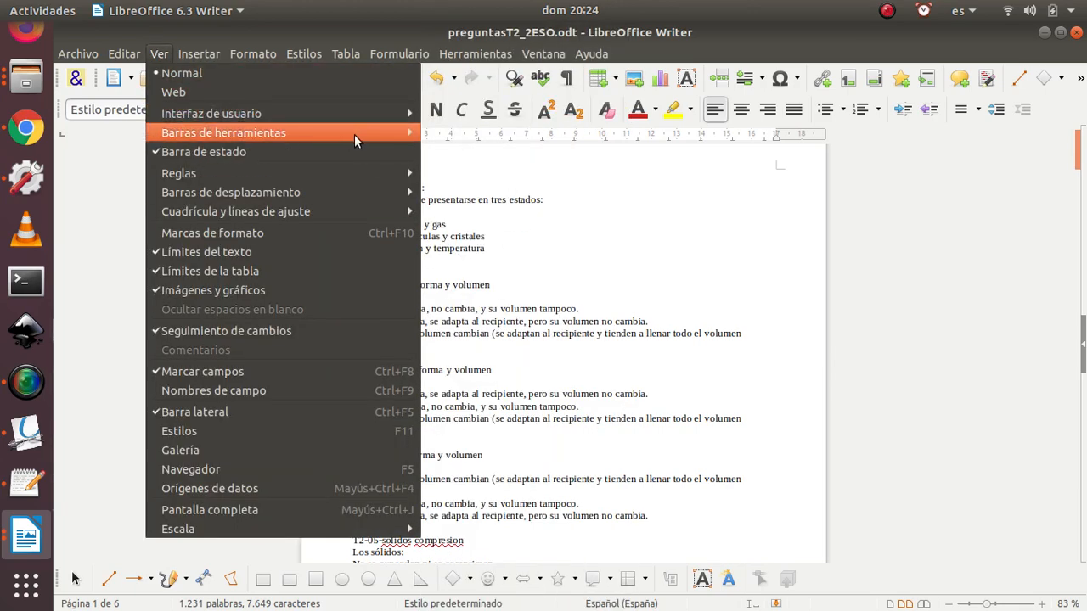
{"action": "mouse_move", "coordinate": [354, 133]}
{"action": "left_click", "coordinate": [446, 377]}
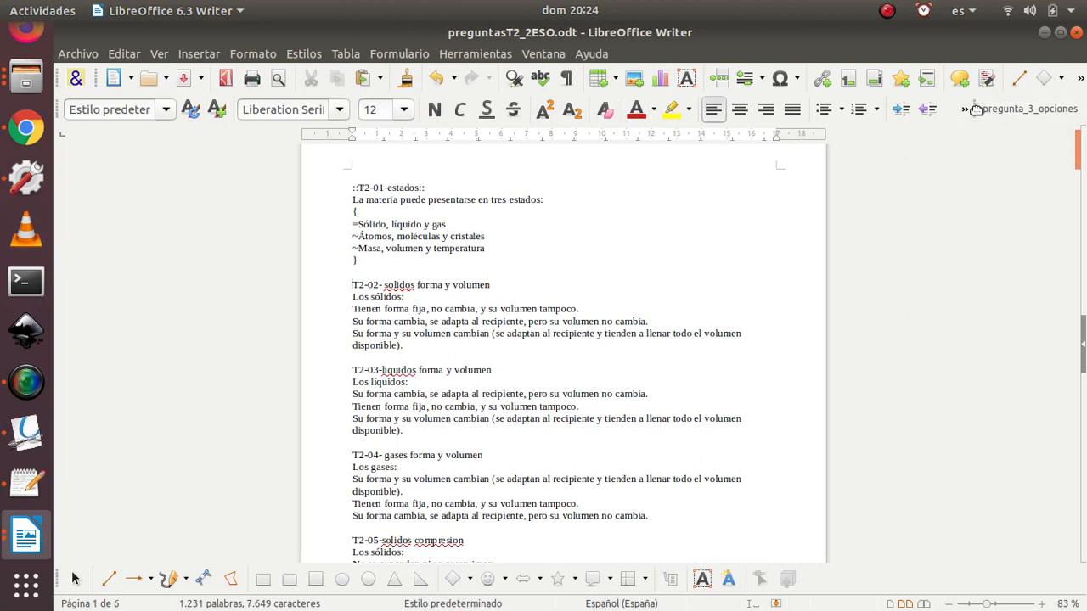
Step: Float the moodle toolbar beside the page and run its pregunta_3_opciones macro on question T2-05
{"action": "left_click_drag", "start_coordinate": [973, 108], "coordinate": [921, 164]}
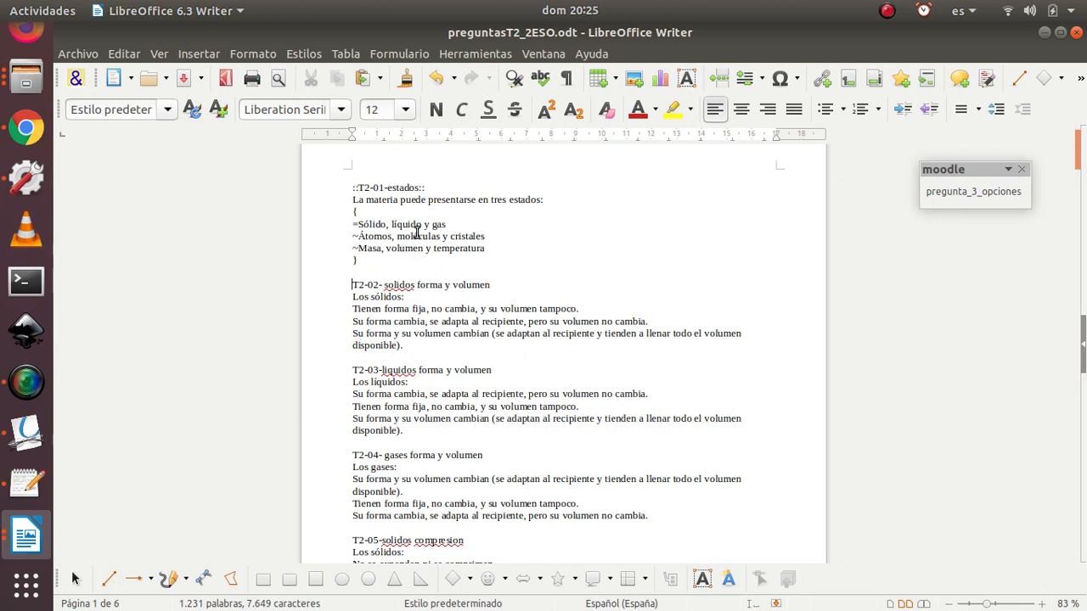
{"action": "scroll", "coordinate": [416, 232], "scroll_direction": "down", "scroll_amount": 7}
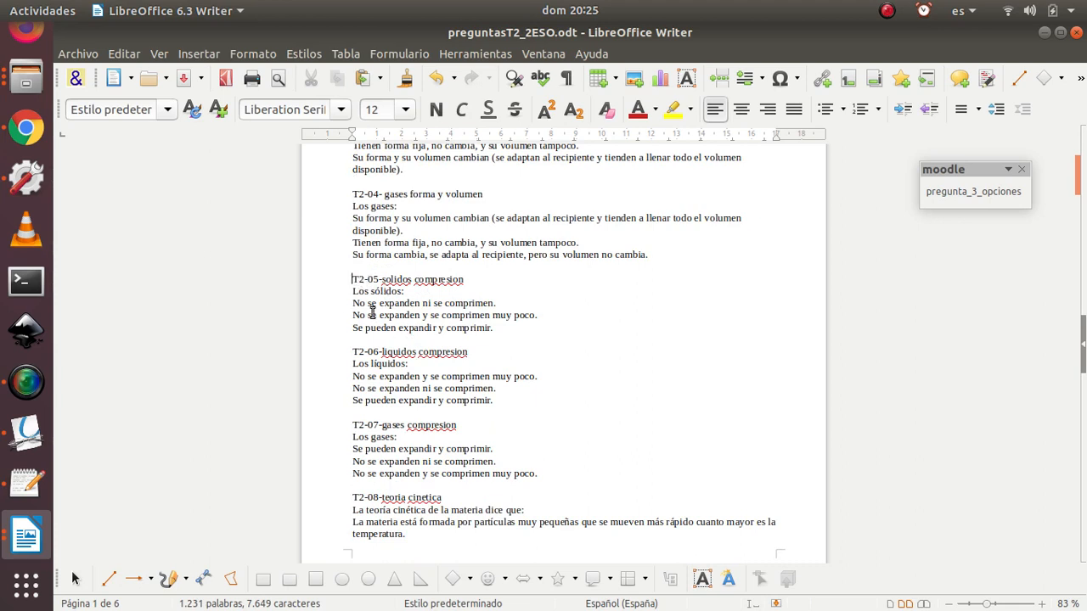
{"action": "left_click", "coordinate": [960, 193]}
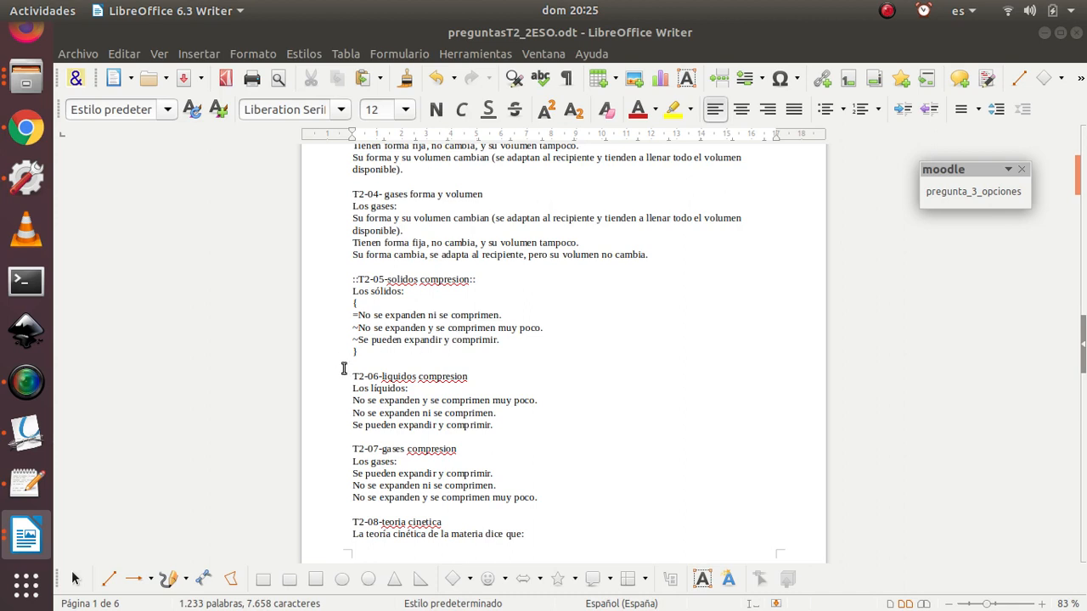
Step: Convert questions T2-06 and T2-07 to GIFT format with the pregunta_3_opciones macro
{"action": "scroll", "coordinate": [389, 339], "scroll_direction": "down", "scroll_amount": 2}
{"action": "left_click", "coordinate": [994, 195]}
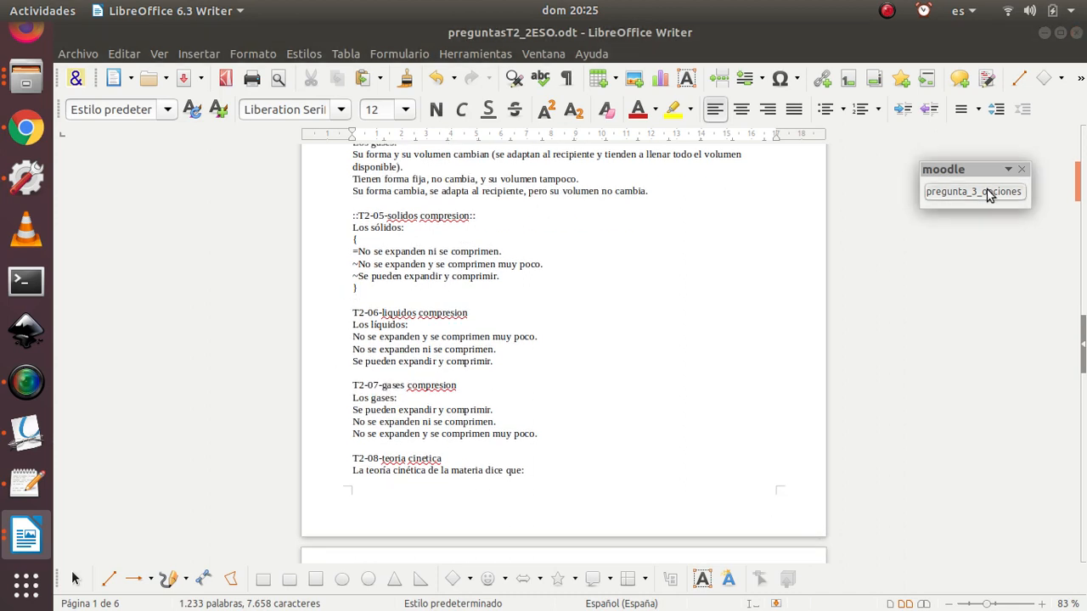
{"action": "scroll", "coordinate": [353, 340], "scroll_direction": "down", "scroll_amount": 3}
{"action": "left_click", "coordinate": [352, 305]}
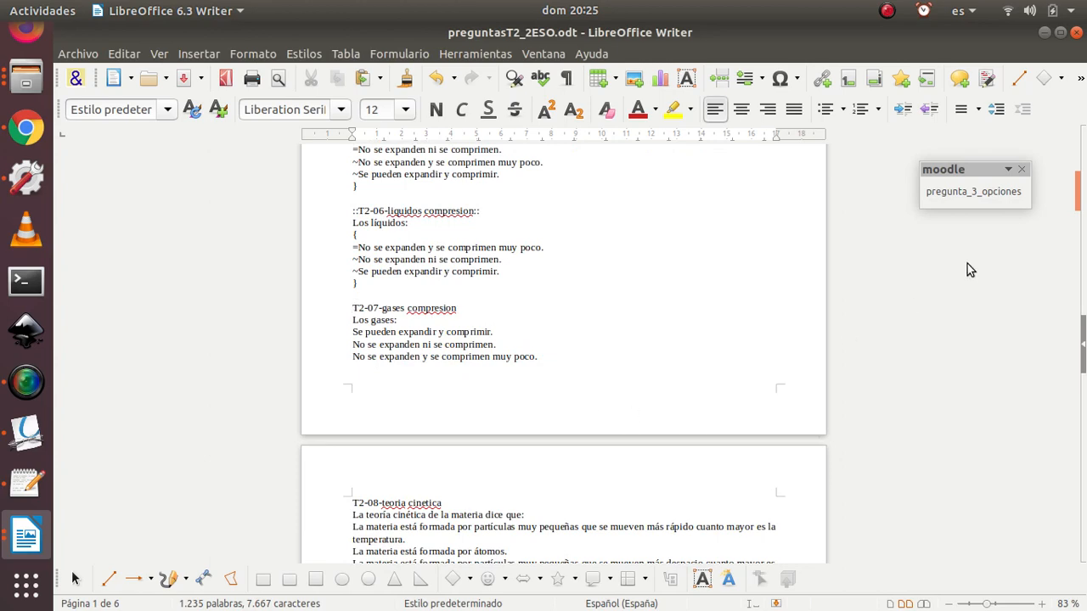
{"action": "left_click", "coordinate": [947, 197]}
Step: Run the pregunta_3_opciones macro from the start of the T2-12-estructura interna solidos title line
{"action": "scroll", "coordinate": [625, 283], "scroll_direction": "down", "scroll_amount": 7}
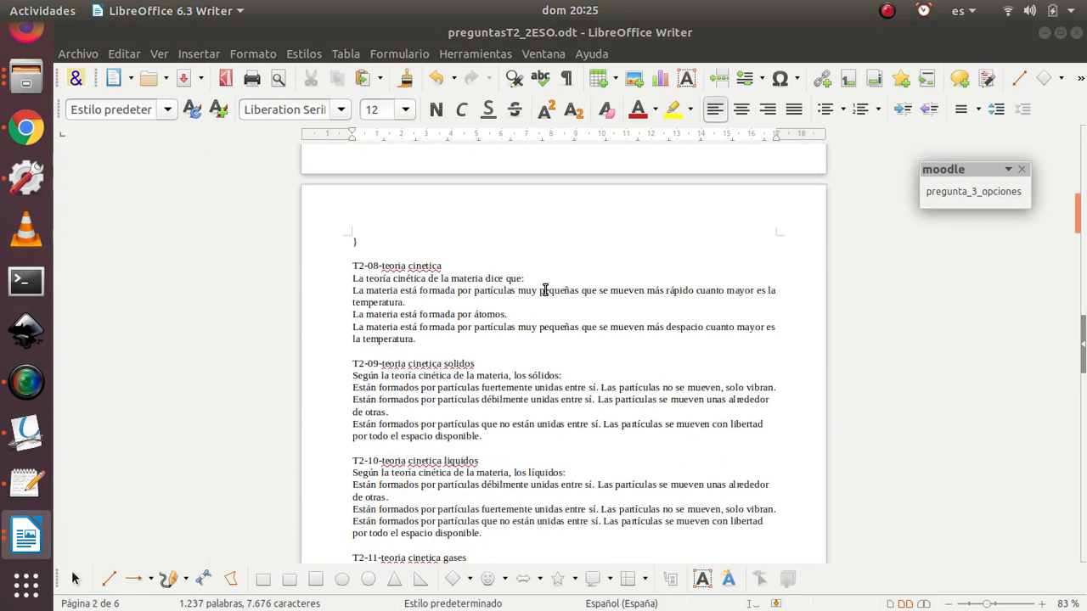
{"action": "scroll", "coordinate": [391, 342], "scroll_direction": "down", "scroll_amount": 7}
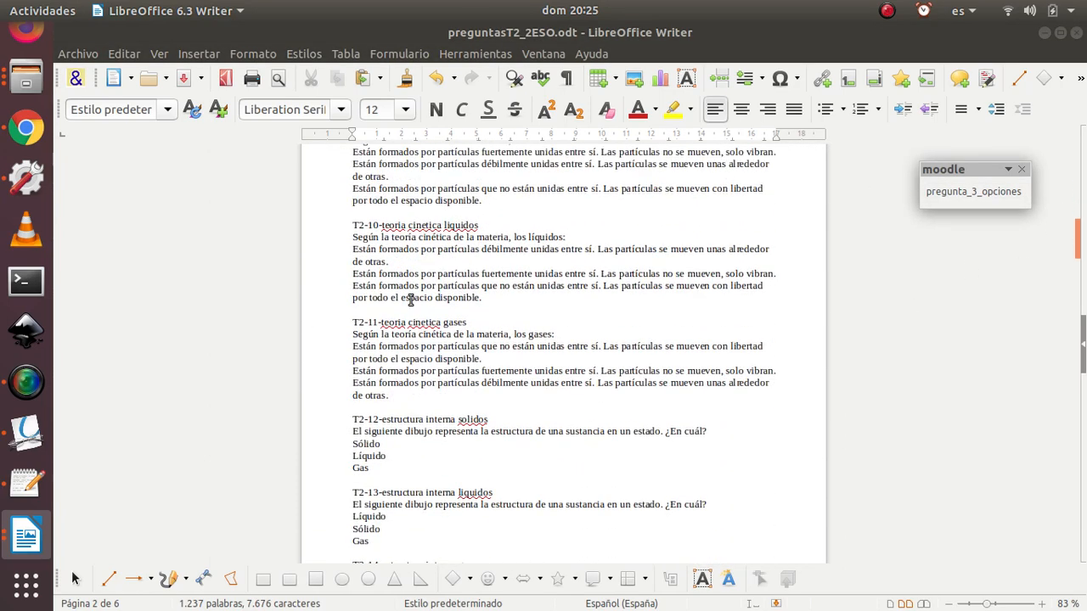
{"action": "scroll", "coordinate": [395, 305], "scroll_direction": "down", "scroll_amount": 4}
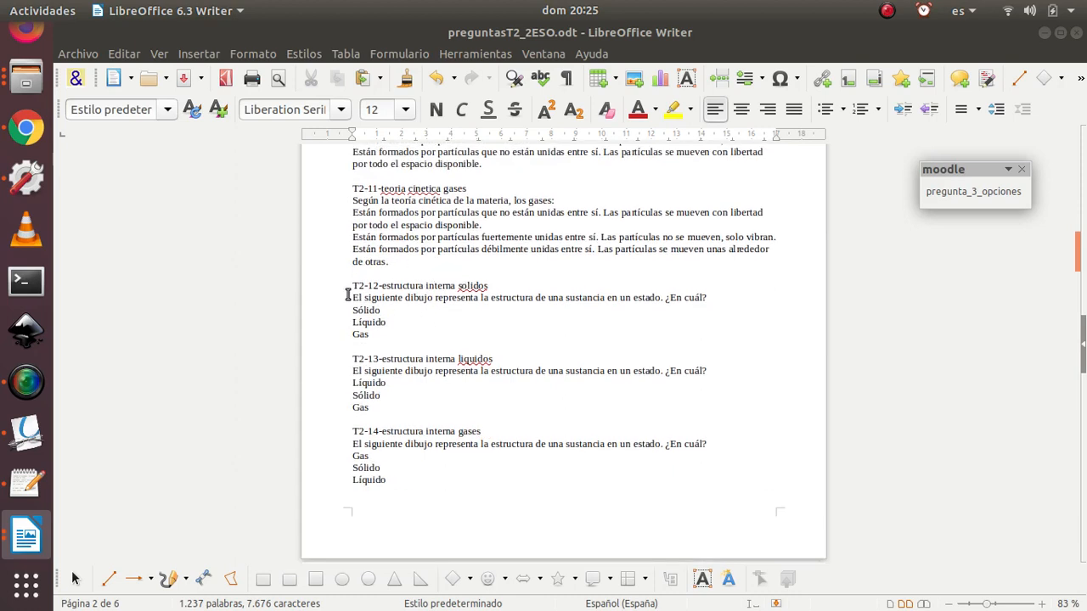
{"action": "left_click", "coordinate": [347, 286]}
{"action": "left_click", "coordinate": [977, 194]}
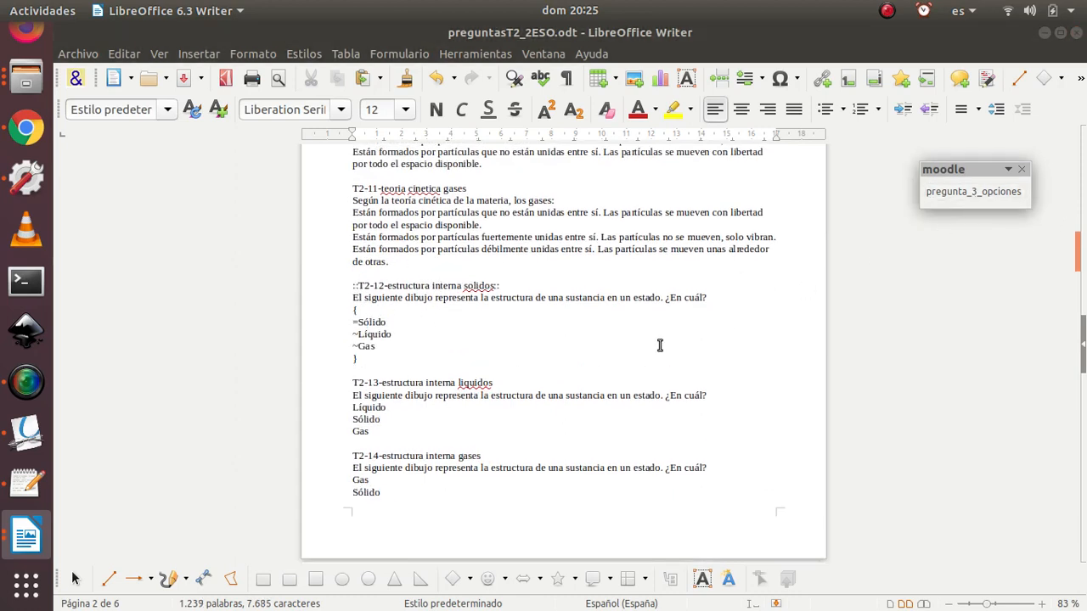
Step: Apply the pregunta_3_opciones macro to the estructura interna questions T2-13 (liquidos) and T2-14 (gases)
{"action": "scroll", "coordinate": [433, 329], "scroll_direction": "down", "scroll_amount": 2}
{"action": "left_click", "coordinate": [355, 319]}
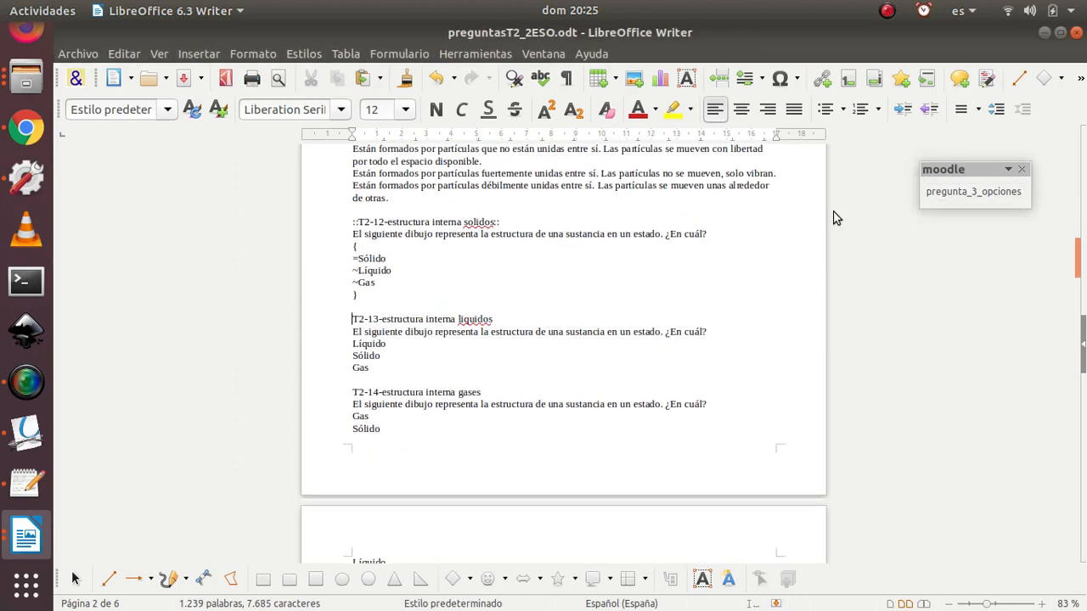
{"action": "left_click", "coordinate": [959, 190]}
{"action": "scroll", "coordinate": [404, 366], "scroll_direction": "down", "scroll_amount": 5}
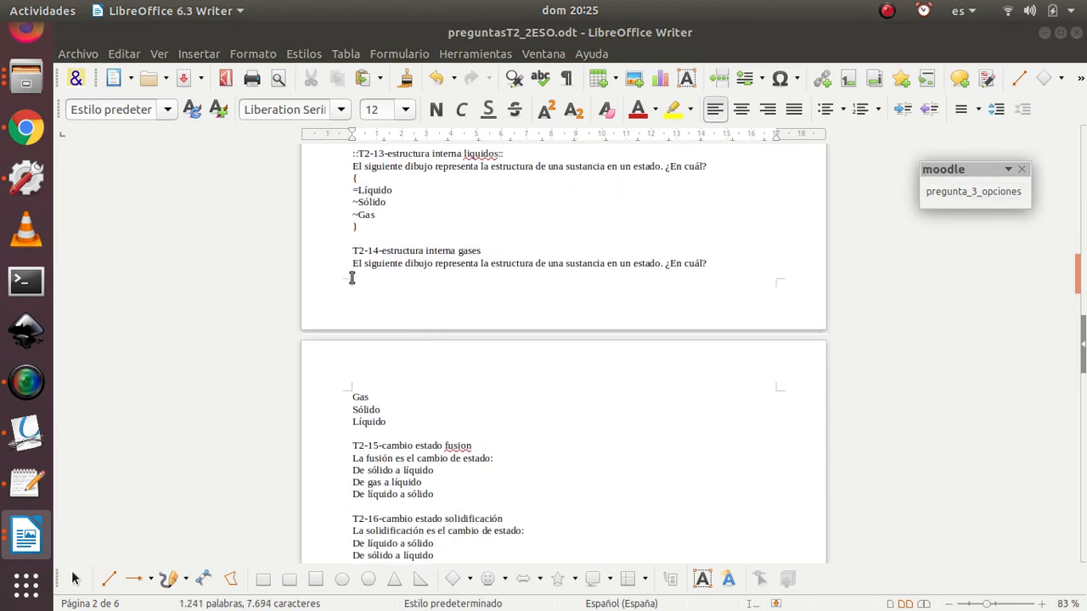
{"action": "left_click", "coordinate": [350, 252]}
{"action": "left_click", "coordinate": [934, 192]}
Step: Format the cambio estado questions T2-15 (fusion) and T2-16 (solidificación) with the pregunta_3_opciones macro
{"action": "scroll", "coordinate": [484, 342], "scroll_direction": "down", "scroll_amount": 5}
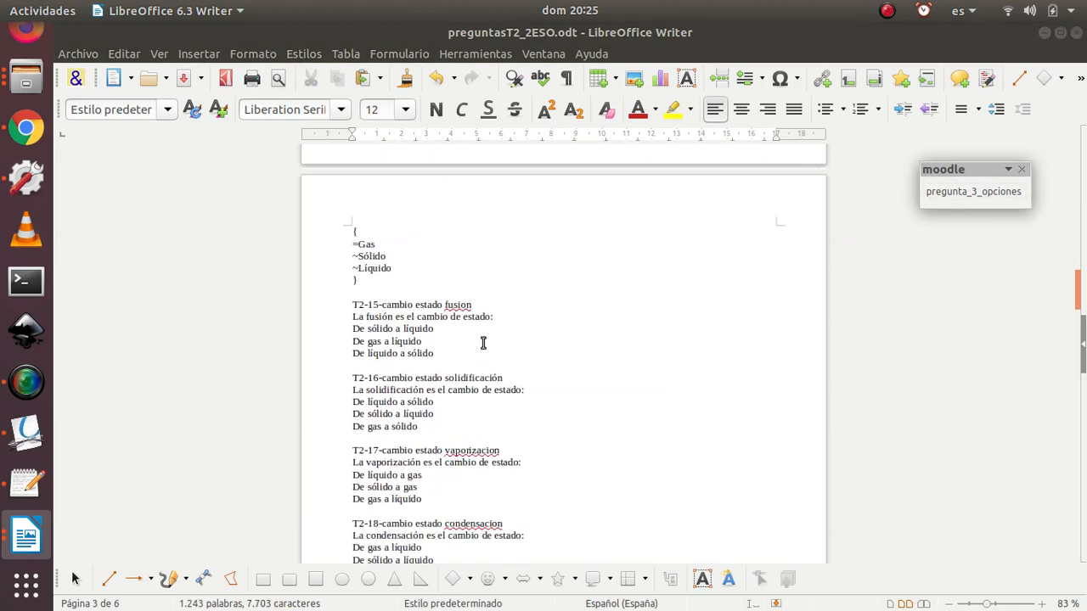
{"action": "left_click", "coordinate": [345, 264]}
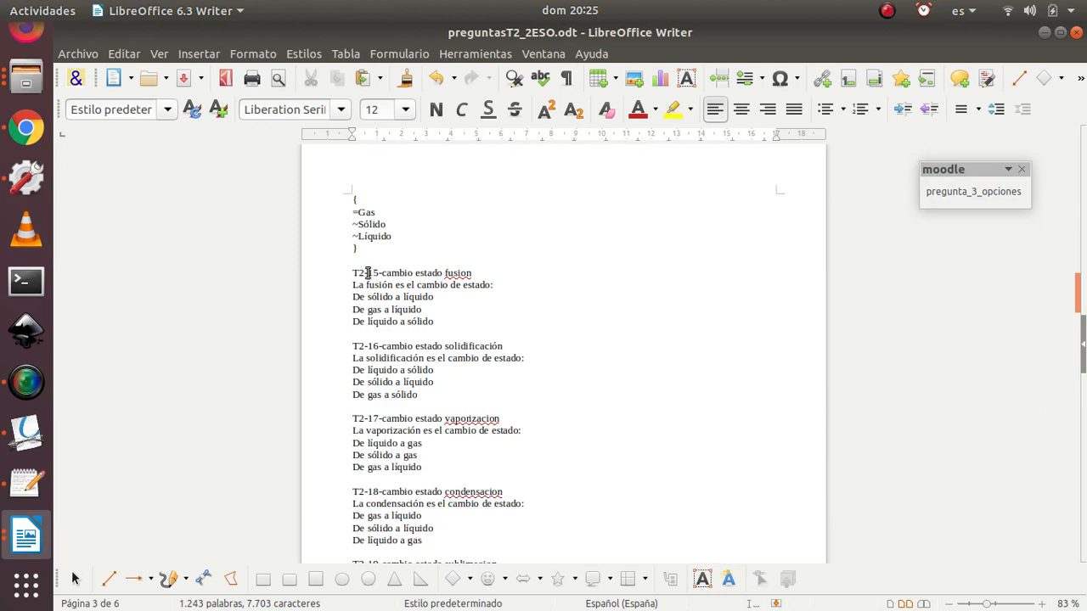
{"action": "left_click", "coordinate": [976, 191]}
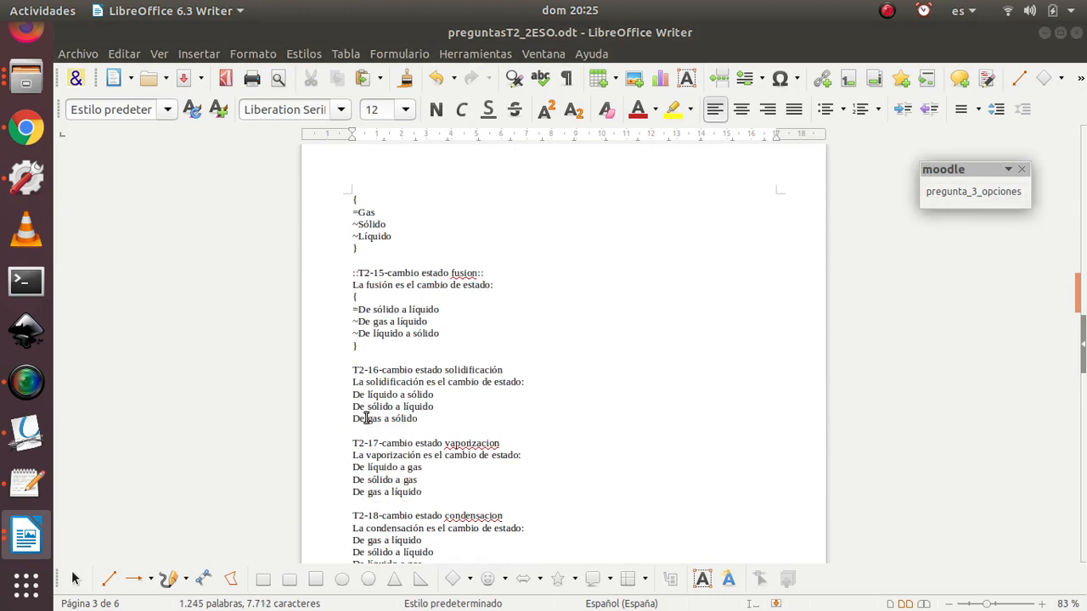
{"action": "left_click", "coordinate": [930, 194]}
Step: Format the cambio estado questions T2-17 (vaporizacion) and T2-18 (condensacion) with the pregunta_3_opciones macro
{"action": "scroll", "coordinate": [475, 384], "scroll_direction": "down", "scroll_amount": 3}
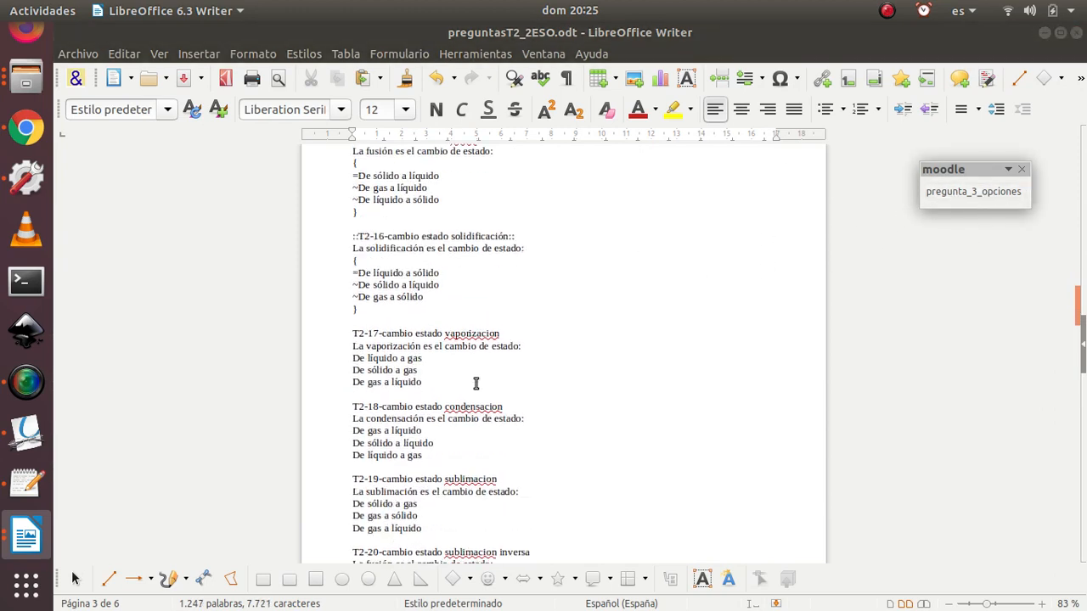
{"action": "left_click", "coordinate": [353, 322]}
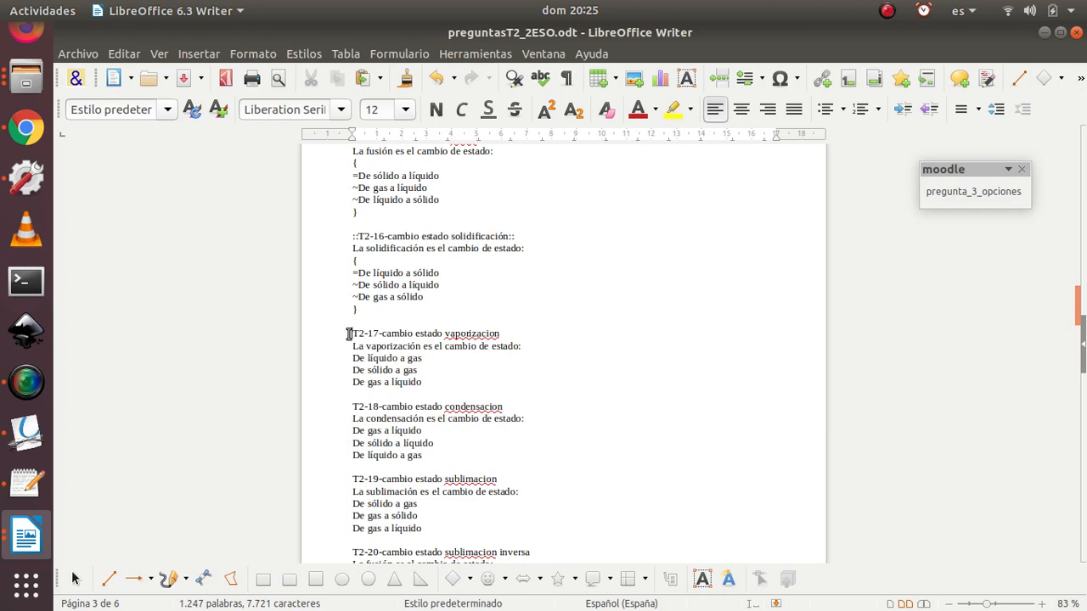
{"action": "left_click", "coordinate": [947, 195]}
{"action": "scroll", "coordinate": [475, 406], "scroll_direction": "down", "scroll_amount": 4}
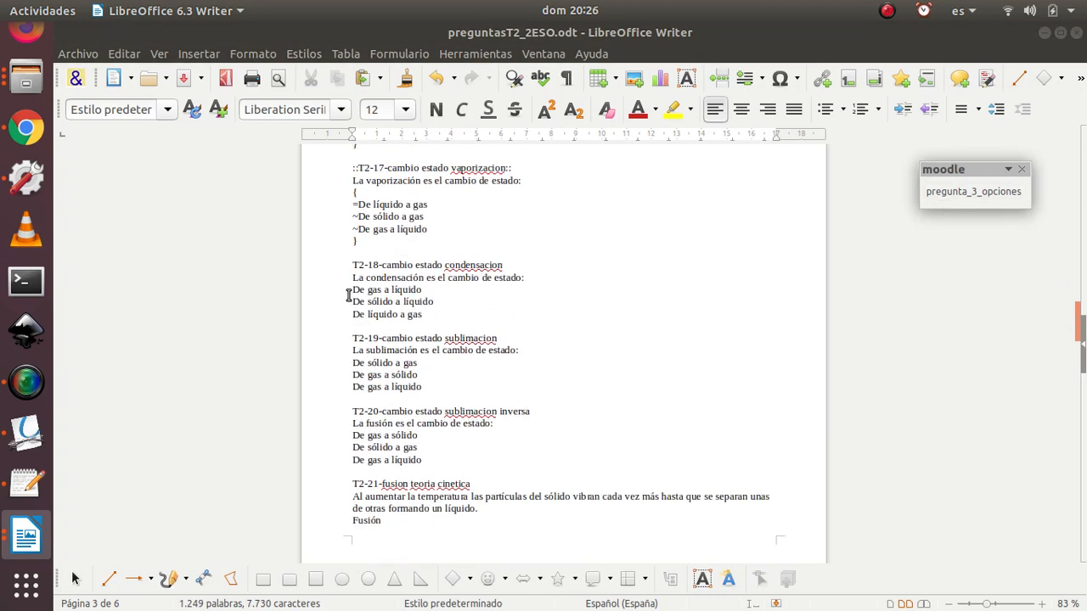
{"action": "left_click", "coordinate": [344, 264]}
{"action": "left_click", "coordinate": [960, 192]}
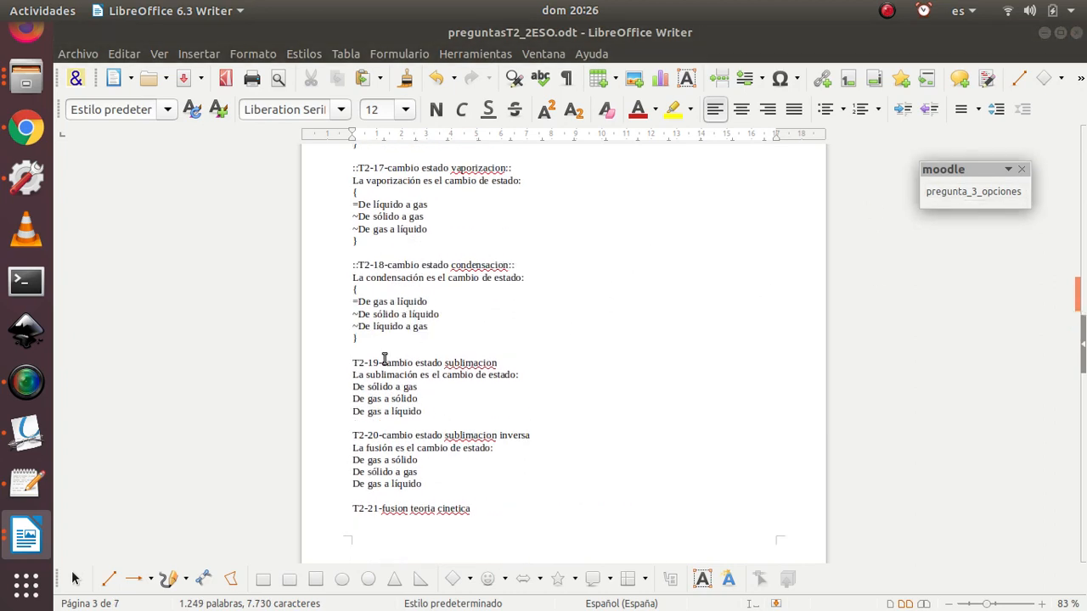
Step: Run the pregunta_3_opciones macro on questions T2-19 (sublimacion) and T2-20 (sublimacion inversa)
{"action": "scroll", "coordinate": [383, 360], "scroll_direction": "down", "scroll_amount": 3}
{"action": "left_click", "coordinate": [354, 229]}
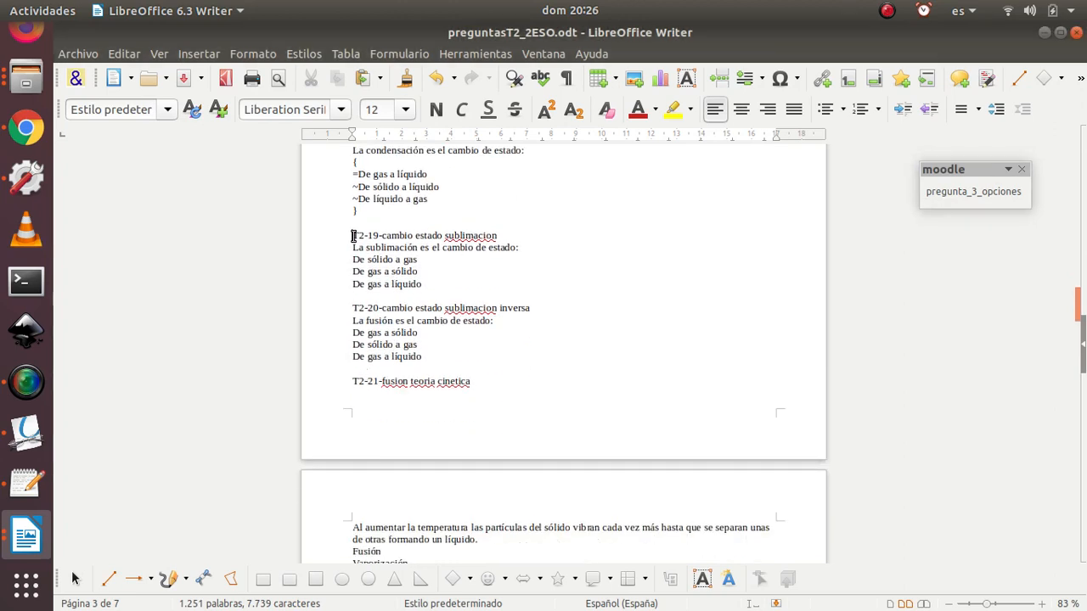
{"action": "left_click", "coordinate": [951, 197]}
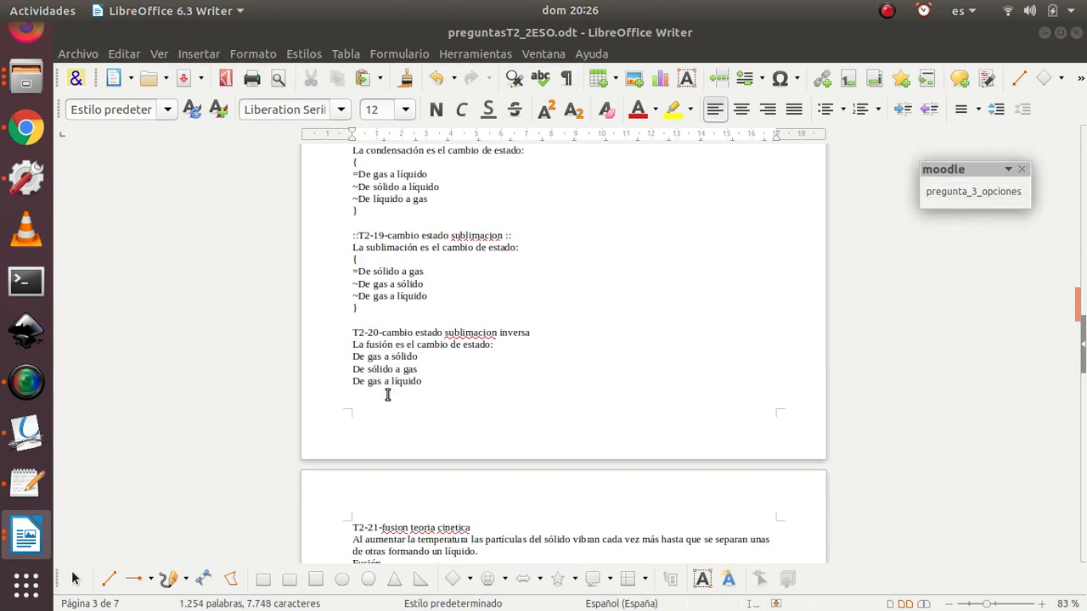
{"action": "left_click", "coordinate": [341, 334]}
{"action": "left_click", "coordinate": [945, 195]}
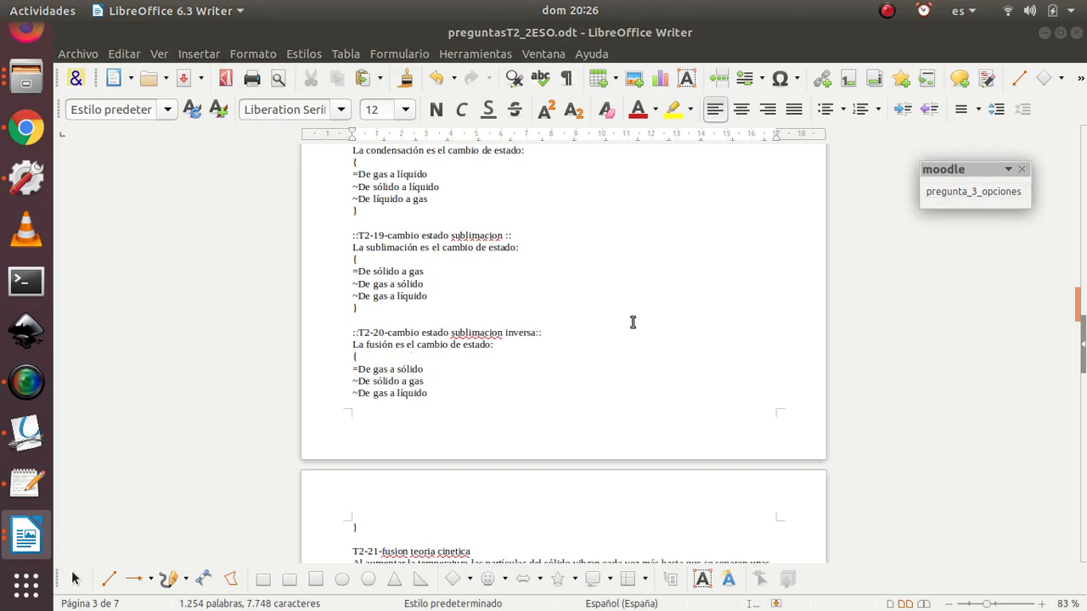
Step: Convert question T2-25-punto fusion to GIFT format with the pregunta_3_opciones macro
{"action": "scroll", "coordinate": [632, 321], "scroll_direction": "down", "scroll_amount": 5}
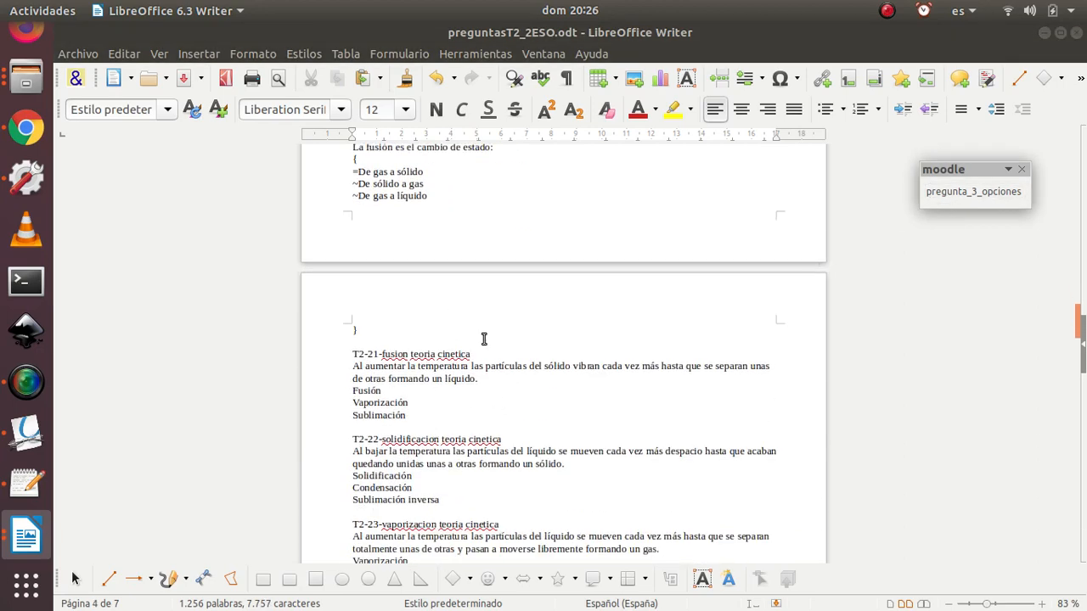
{"action": "scroll", "coordinate": [485, 340], "scroll_direction": "down", "scroll_amount": 4}
{"action": "scroll", "coordinate": [425, 382], "scroll_direction": "down", "scroll_amount": 6}
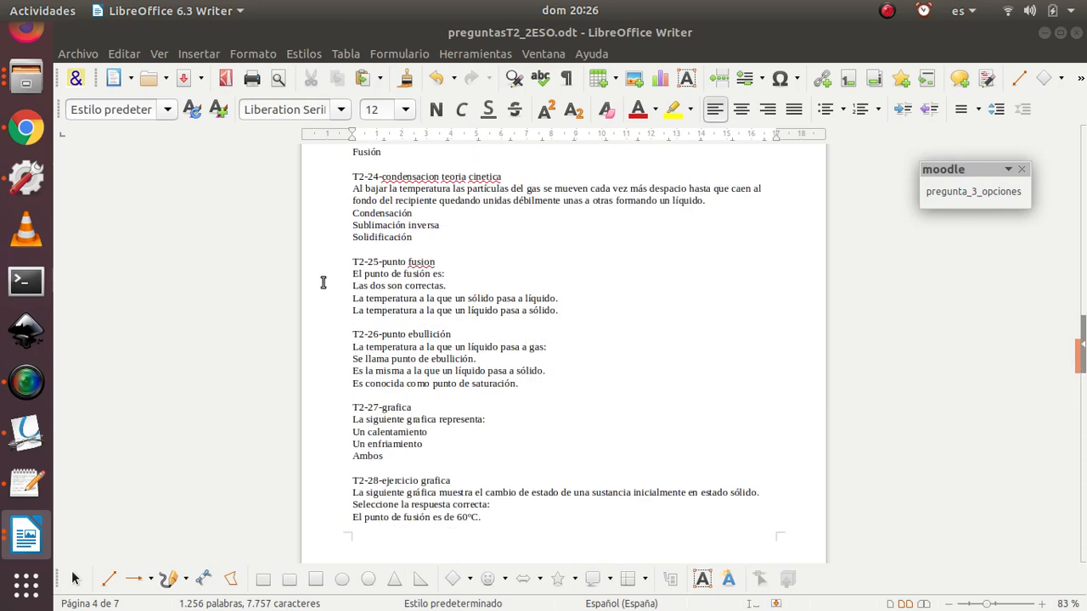
{"action": "left_click", "coordinate": [975, 193]}
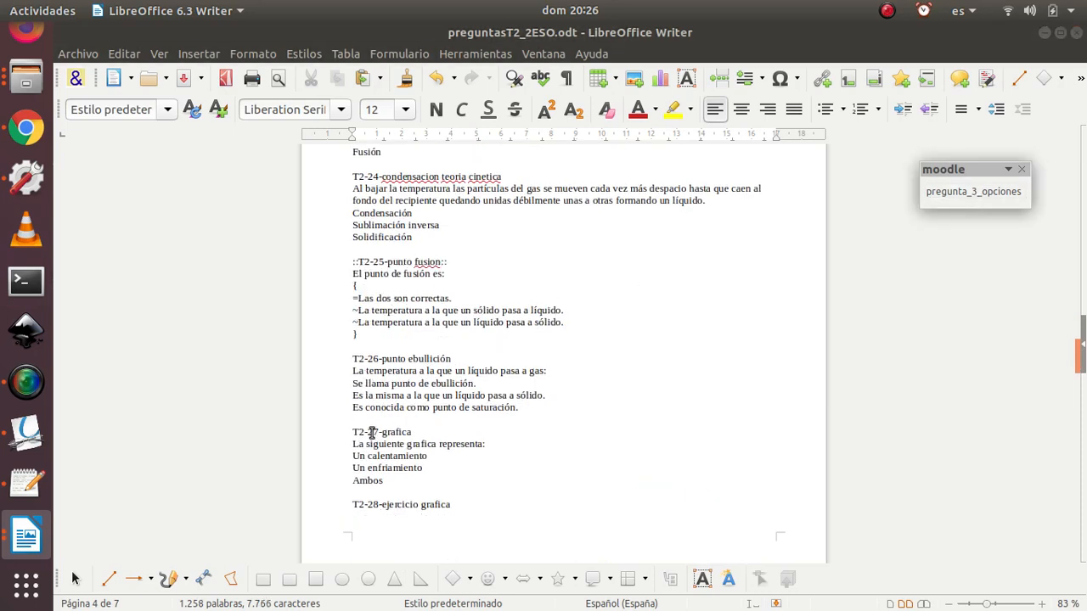
Step: Apply the pregunta_3_opciones macro to questions T2-26 (punto ebullición) and T2-27 (grafica)
{"action": "scroll", "coordinate": [408, 424], "scroll_direction": "down", "scroll_amount": 1}
{"action": "left_click", "coordinate": [348, 326]}
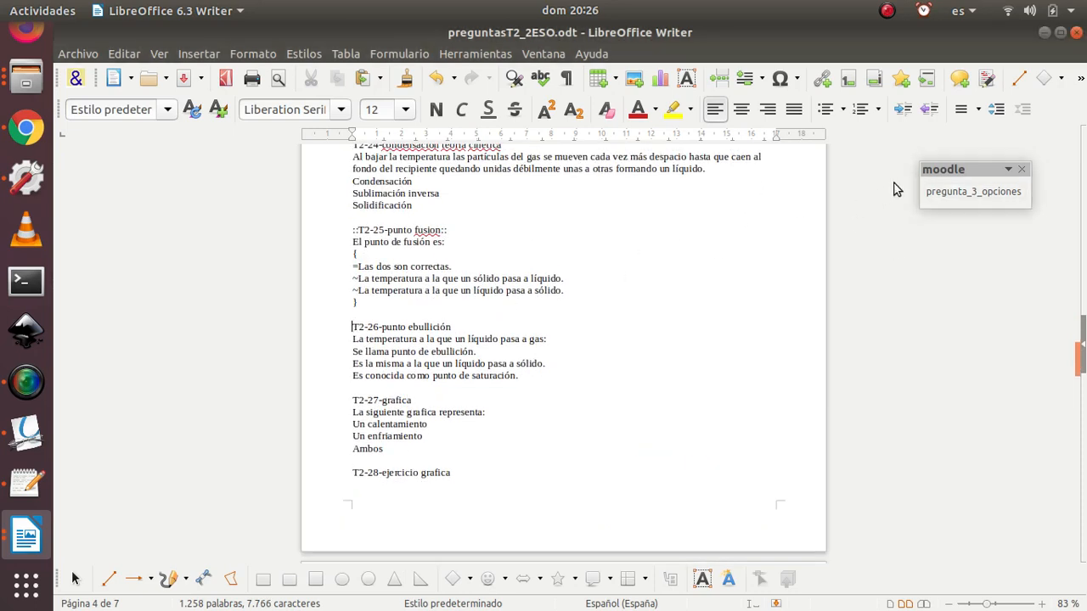
{"action": "left_click", "coordinate": [975, 191]}
{"action": "left_click", "coordinate": [350, 426]}
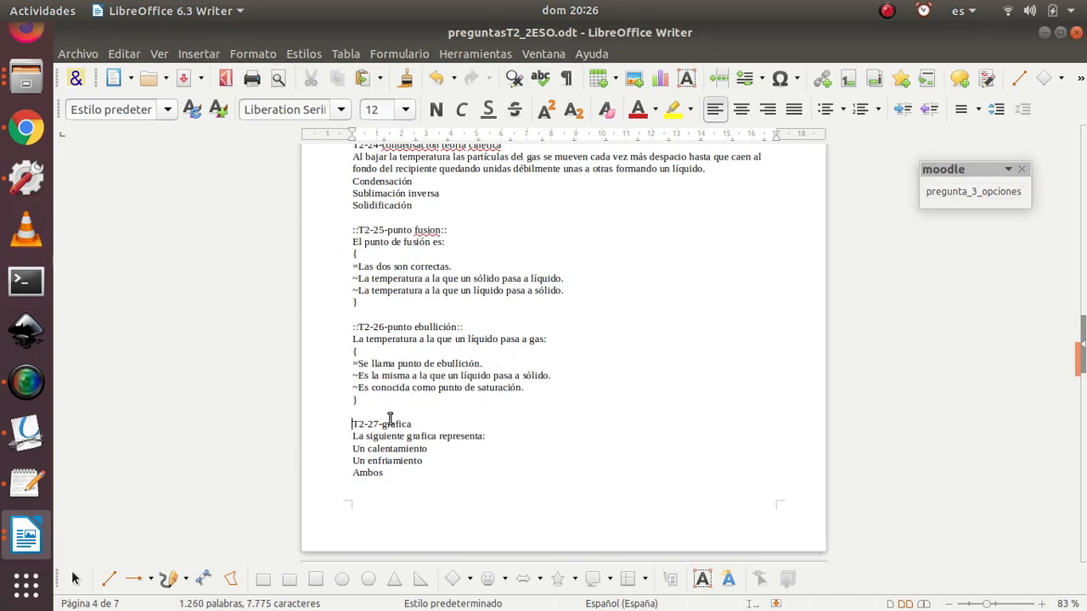
{"action": "scroll", "coordinate": [587, 396], "scroll_direction": "down", "scroll_amount": 3}
{"action": "left_click", "coordinate": [958, 199]}
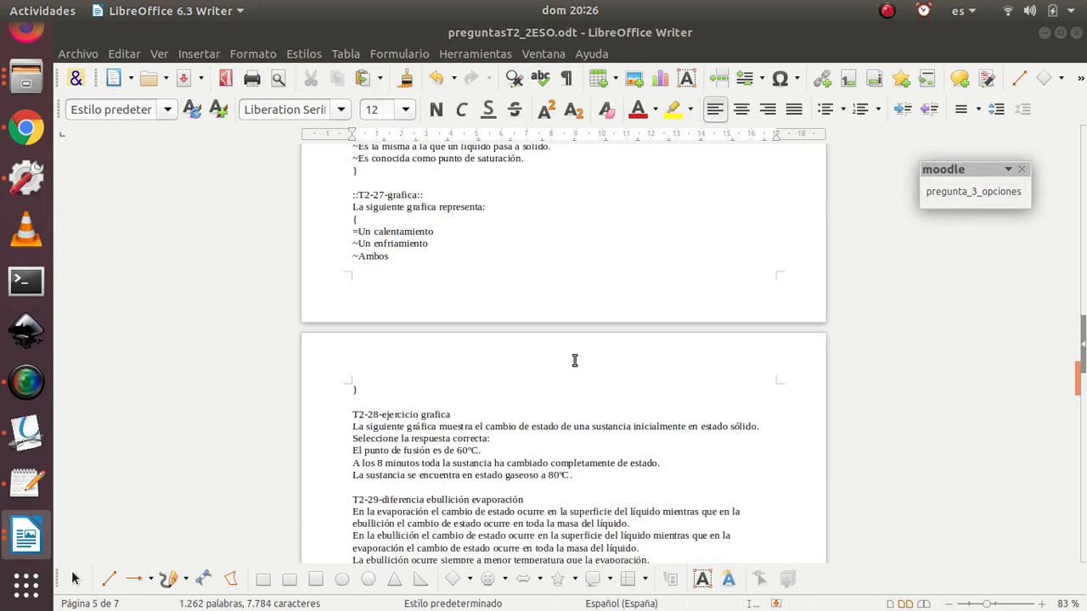
Step: Convert question T2-30-presion to GIFT format with the pregunta_3_opciones macro
{"action": "scroll", "coordinate": [560, 357], "scroll_direction": "down", "scroll_amount": 2}
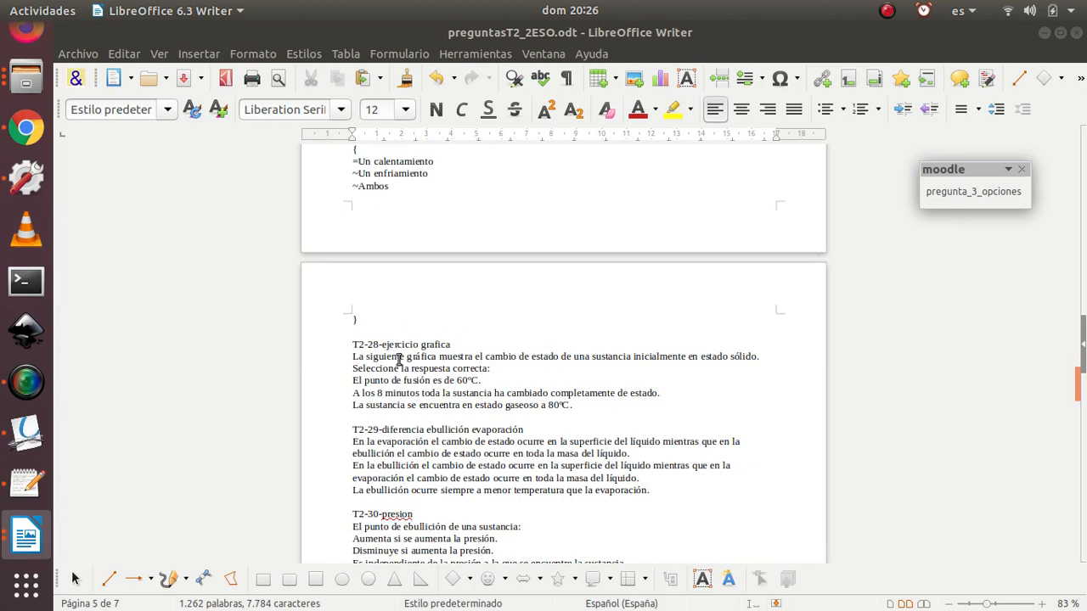
{"action": "scroll", "coordinate": [414, 387], "scroll_direction": "down", "scroll_amount": 3}
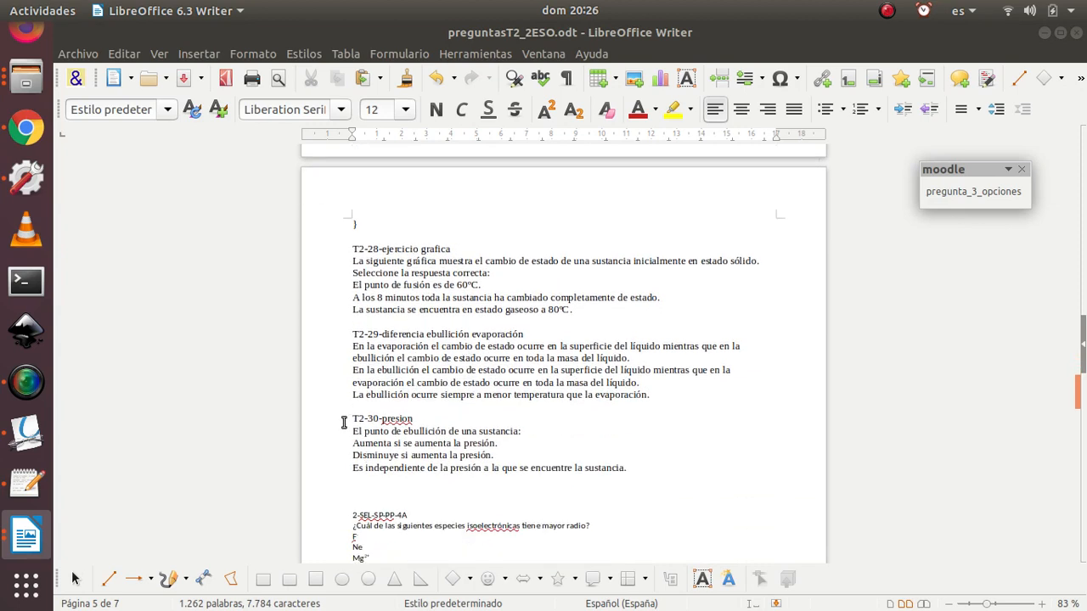
{"action": "left_click", "coordinate": [968, 192]}
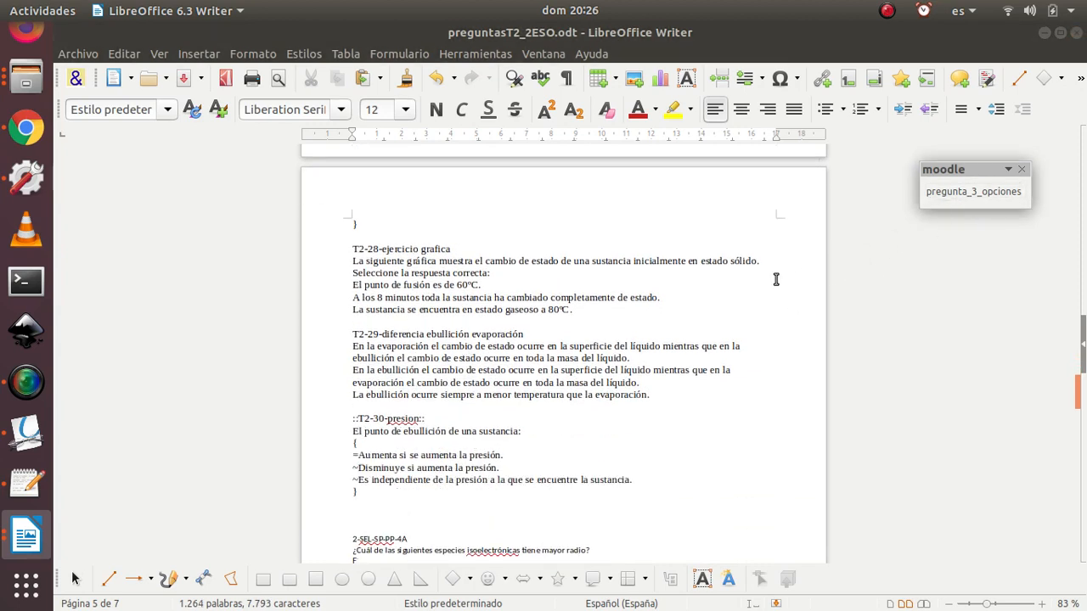
Step: Examine the four-option questions below T2-30 and the unformatted questions T2-28 and T2-29
{"action": "scroll", "coordinate": [730, 253], "scroll_direction": "down", "scroll_amount": 3}
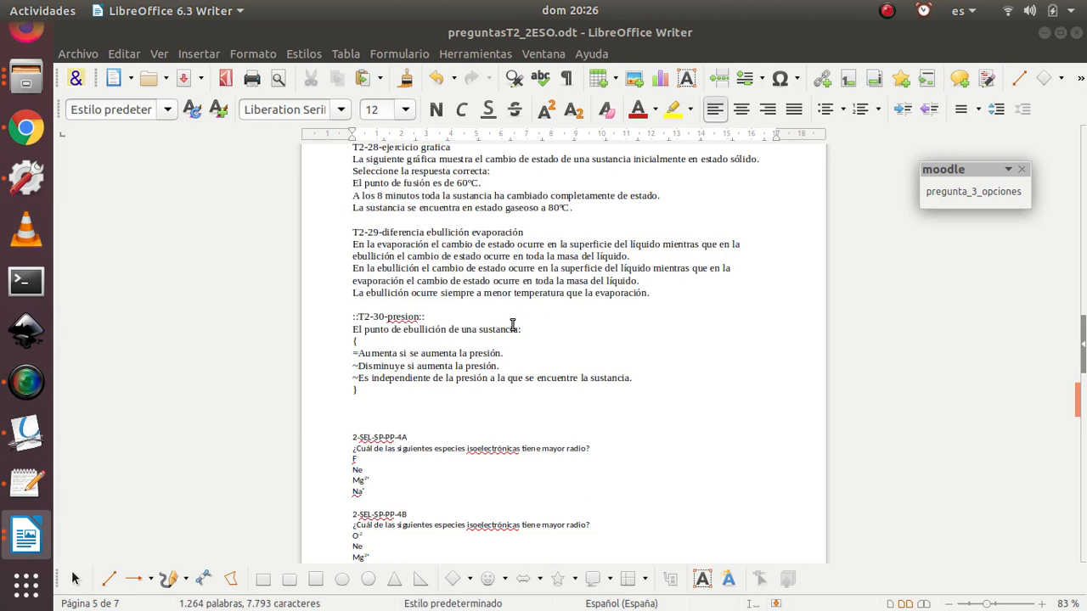
{"action": "scroll", "coordinate": [373, 330], "scroll_direction": "up", "scroll_amount": 1}
{"action": "scroll", "coordinate": [382, 340], "scroll_direction": "down", "scroll_amount": 6}
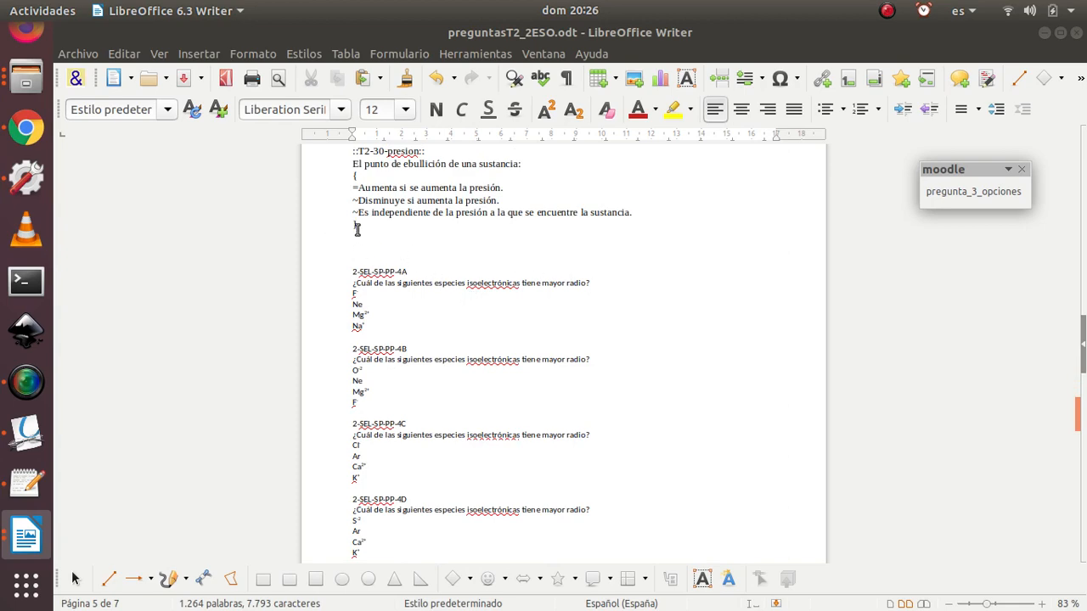
{"action": "scroll", "coordinate": [488, 261], "scroll_direction": "up", "scroll_amount": 6}
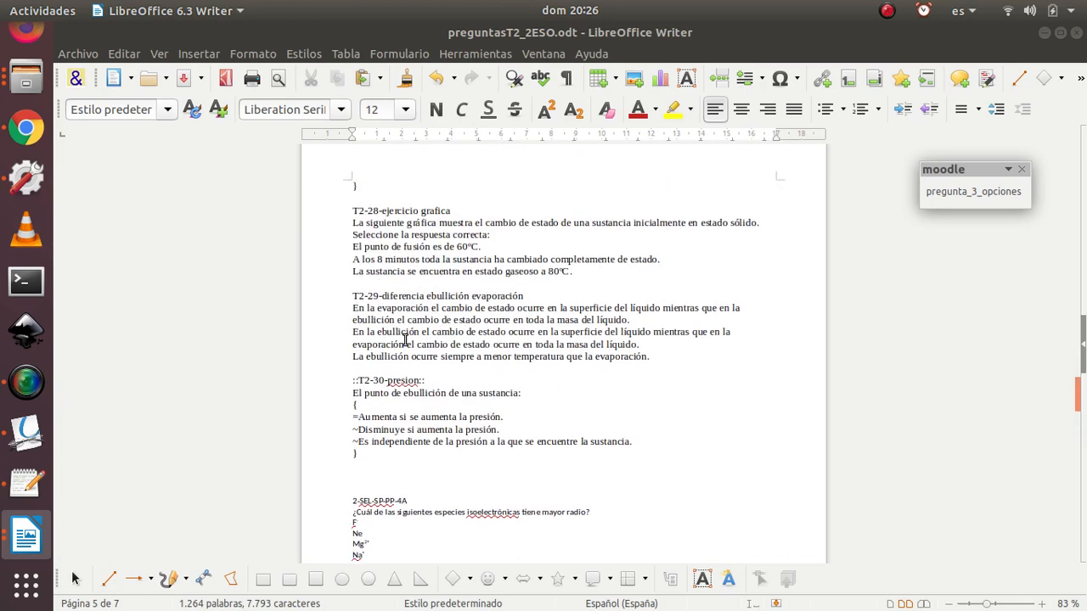
{"action": "scroll", "coordinate": [412, 338], "scroll_direction": "up", "scroll_amount": 2}
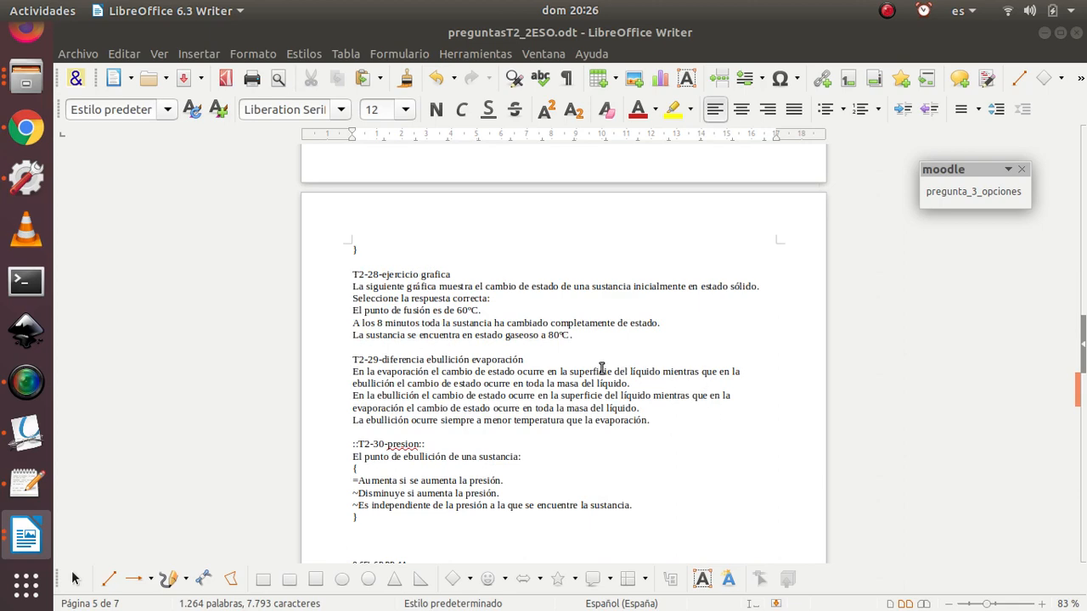
{"action": "scroll", "coordinate": [740, 388], "scroll_direction": "up", "scroll_amount": 6}
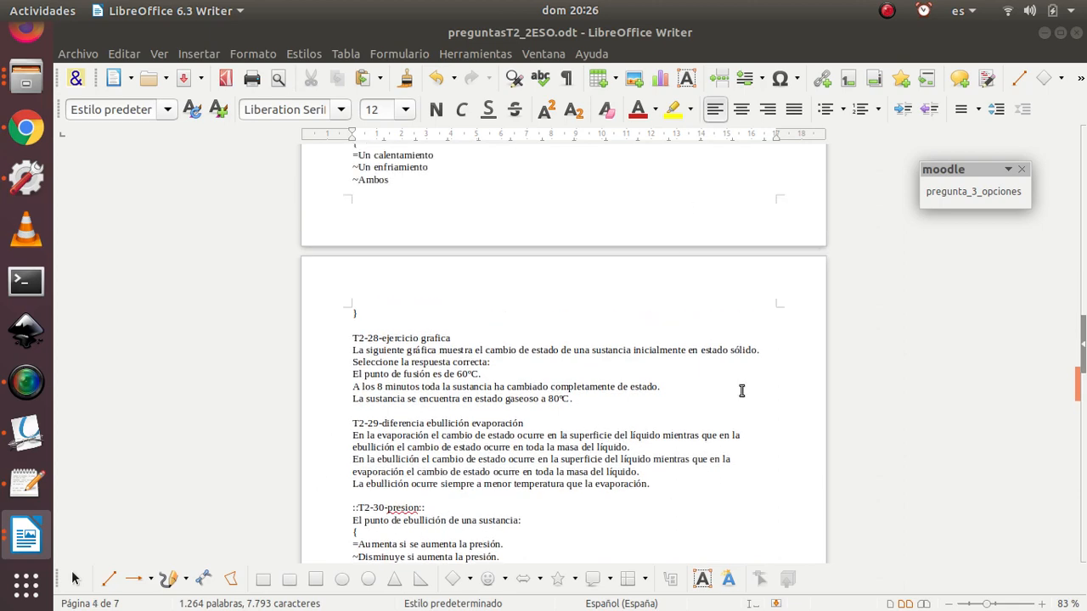
Step: Apply the pregunta_3_opciones macro to question T2-02 (solidos forma y volumen) near the start of the document
{"action": "scroll", "coordinate": [654, 320], "scroll_direction": "up", "scroll_amount": 6}
{"action": "left_click_drag", "start_coordinate": [1083, 336], "coordinate": [1078, 119]}
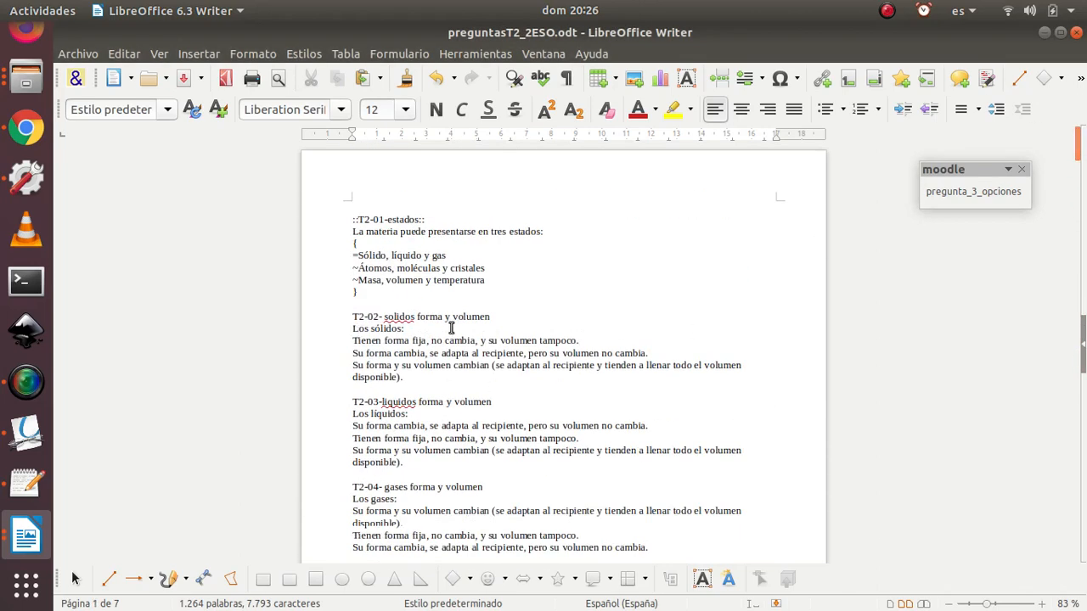
{"action": "scroll", "coordinate": [448, 348], "scroll_direction": "down", "scroll_amount": 2}
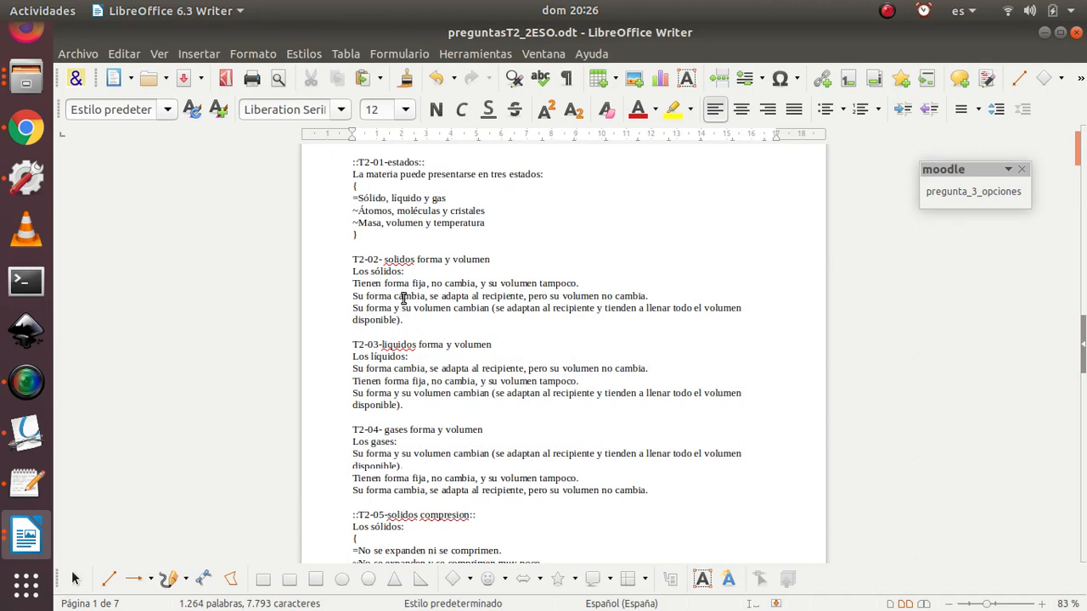
{"action": "scroll", "coordinate": [409, 304], "scroll_direction": "down", "scroll_amount": 2}
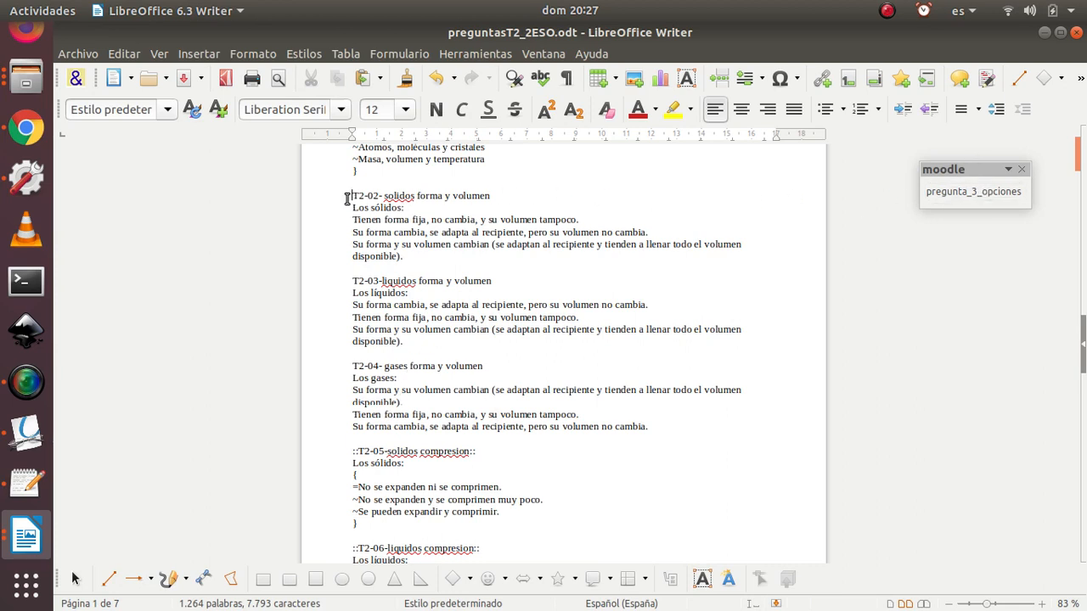
{"action": "left_click", "coordinate": [976, 195]}
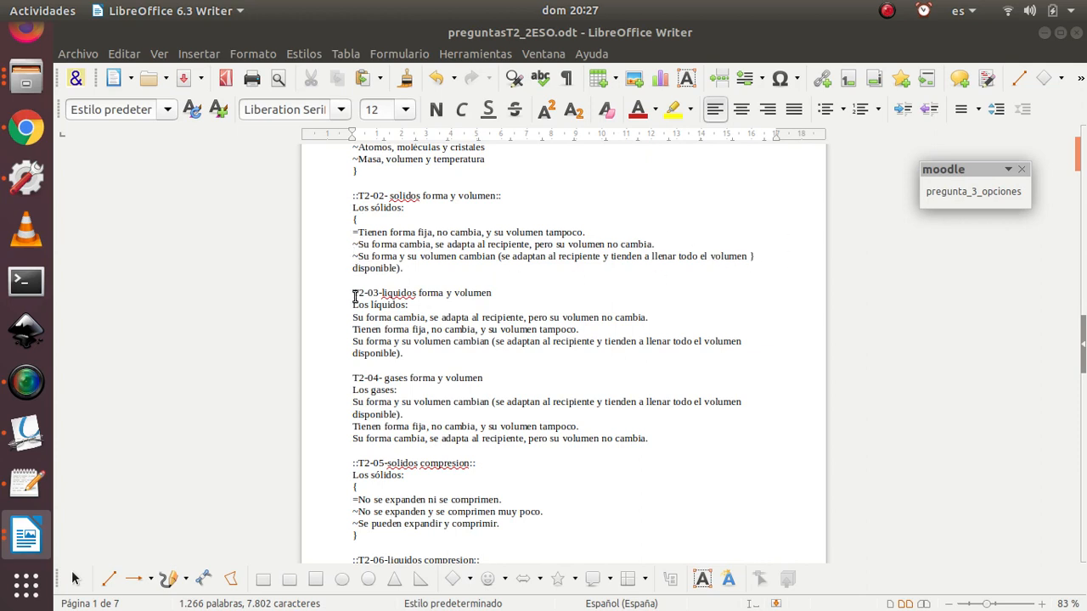
Step: Rejoin "volumen disponible)." in the last option of T2-02 and put the closing brace on its own line below
{"action": "left_click", "coordinate": [350, 268]}
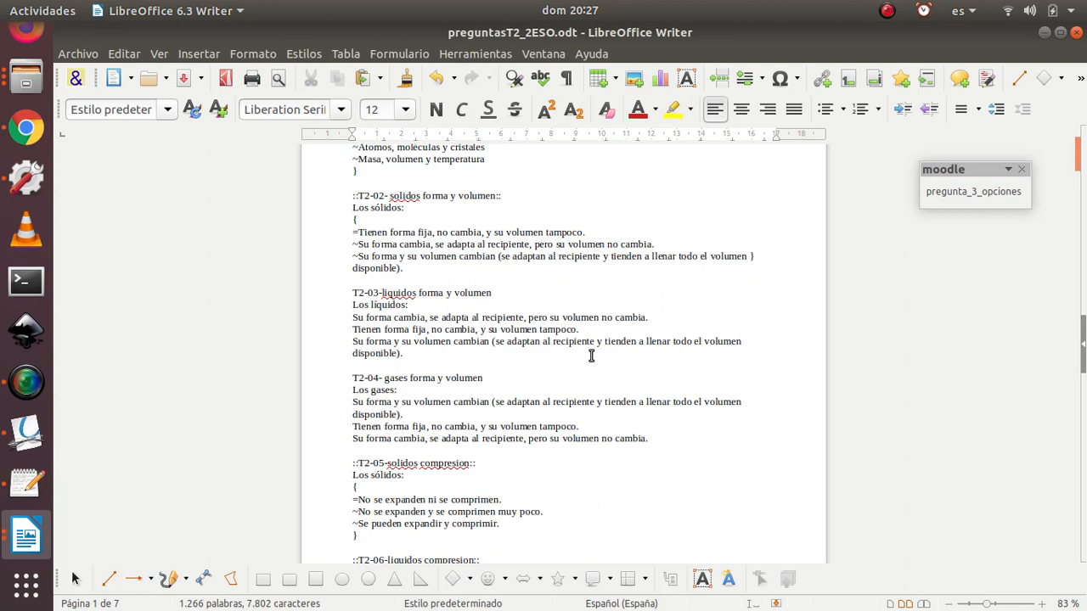
{"action": "key", "text": "BackSpace"}
{"action": "key", "text": "BackSpace"}
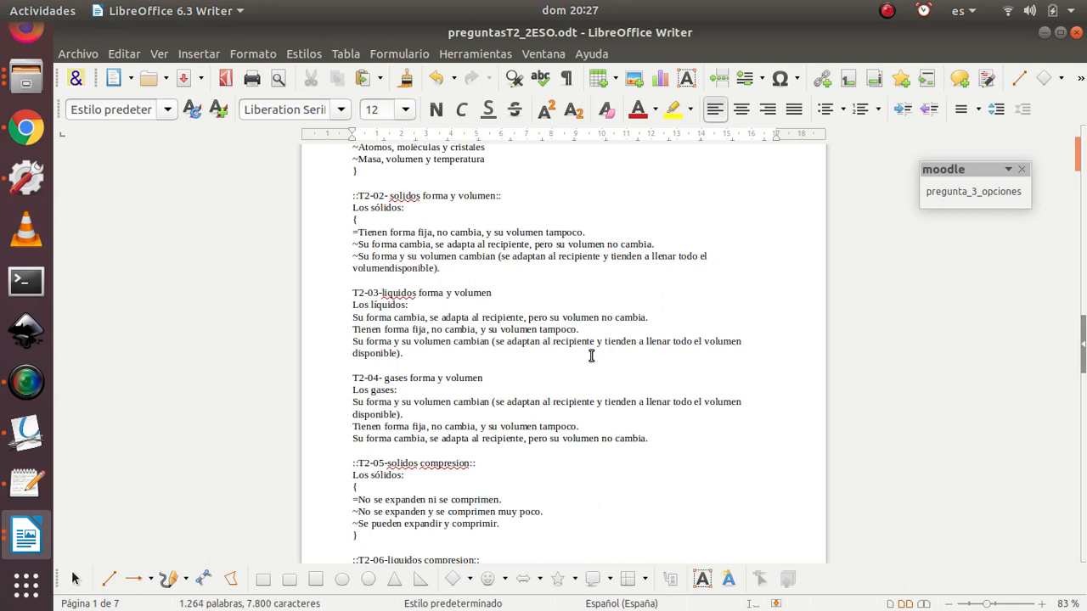
{"action": "left_click", "coordinate": [422, 267]}
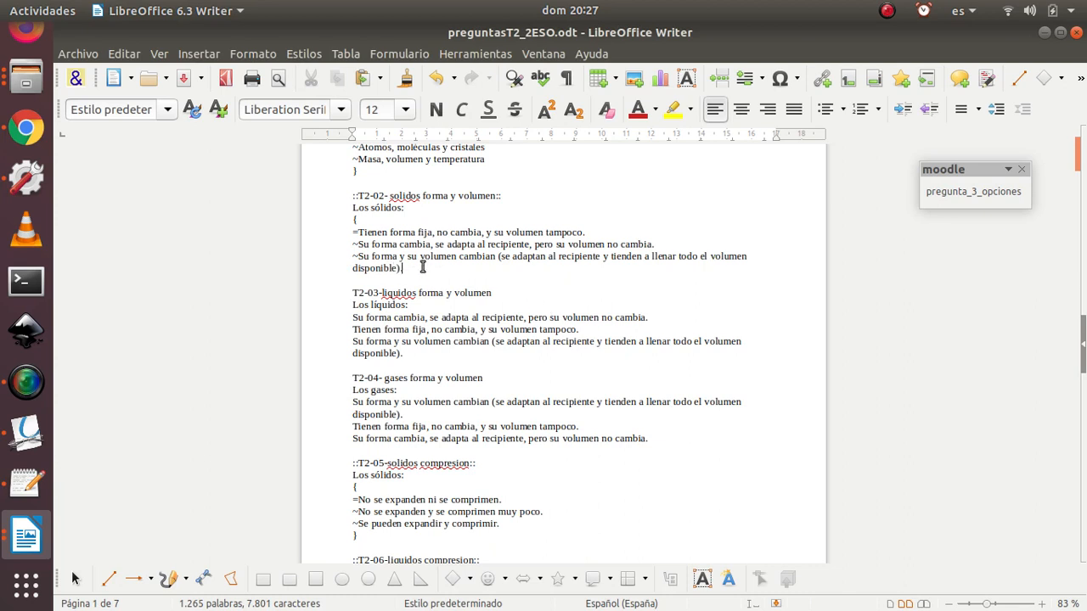
{"action": "key", "text": "Return"}
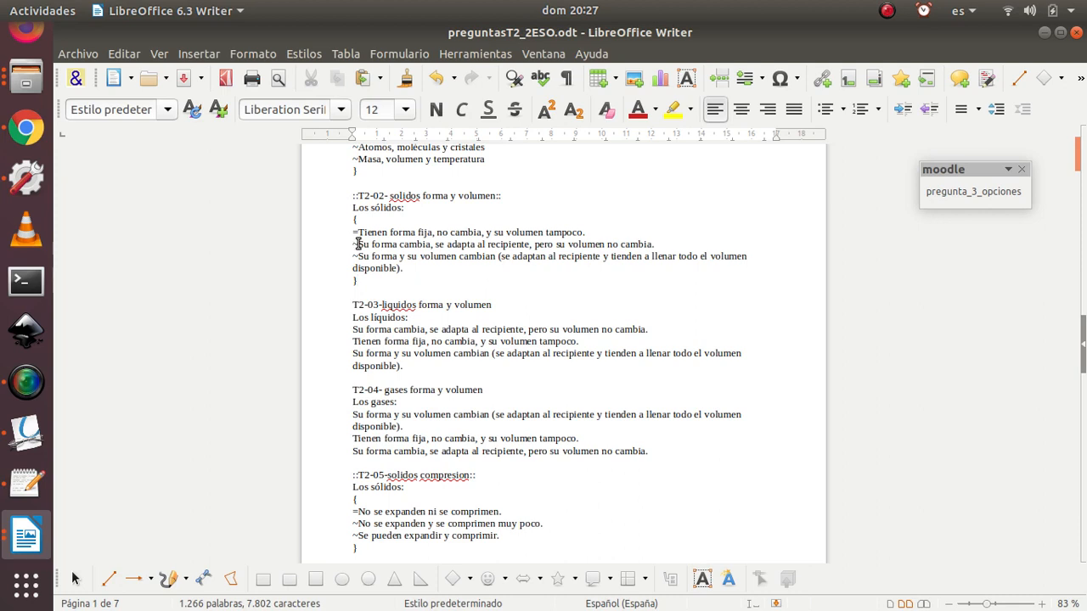
Step: Convert question T2-03 with the pregunta_3_opciones macro and move its closing brace to a separate line below "disponible)."
{"action": "left_click", "coordinate": [344, 302]}
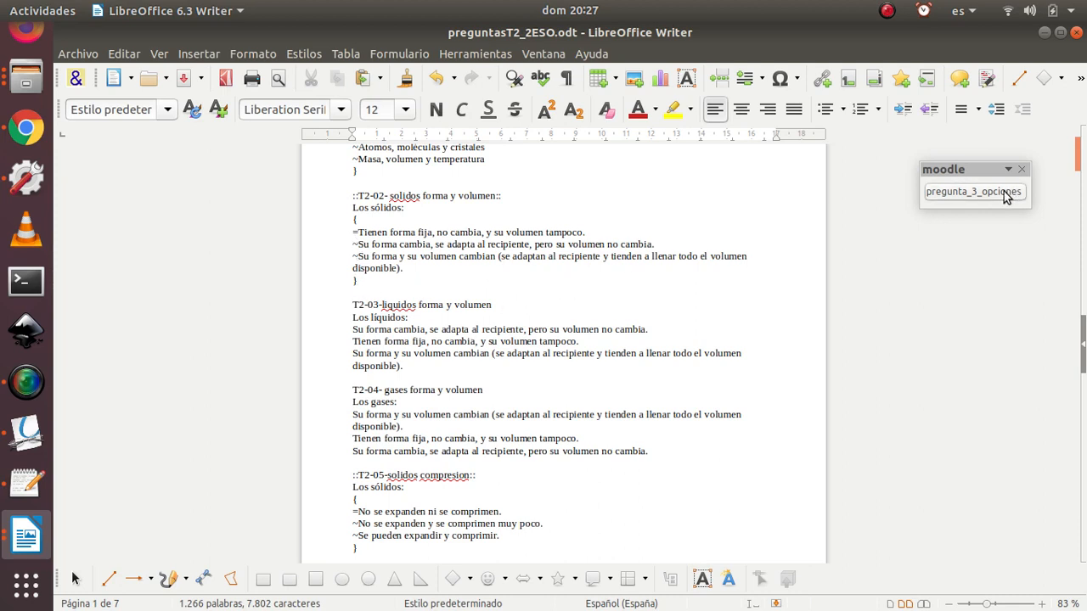
{"action": "left_click", "coordinate": [973, 191]}
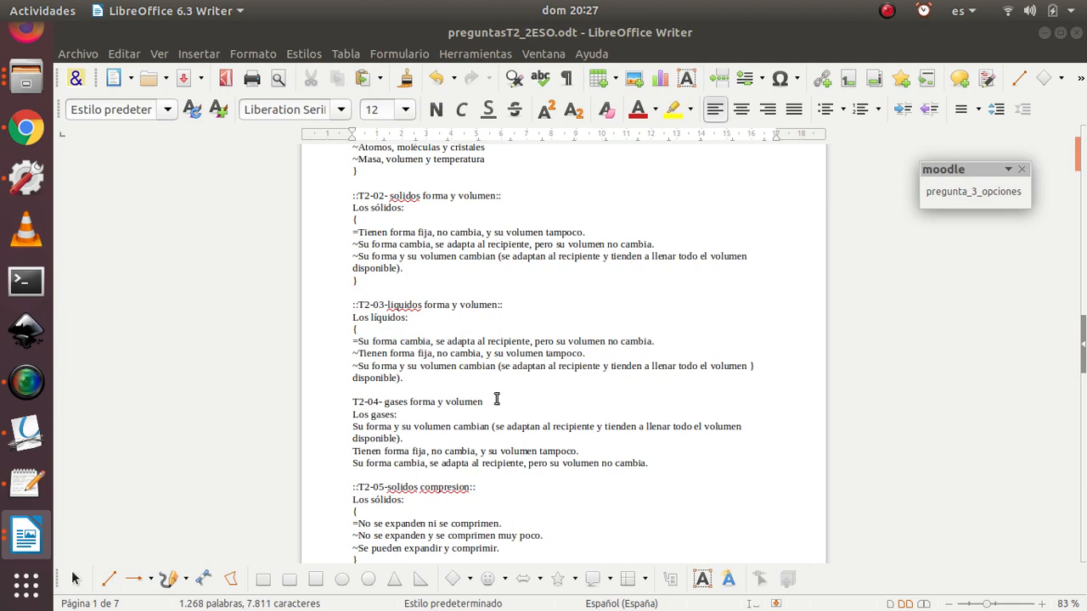
{"action": "left_click", "coordinate": [777, 372]}
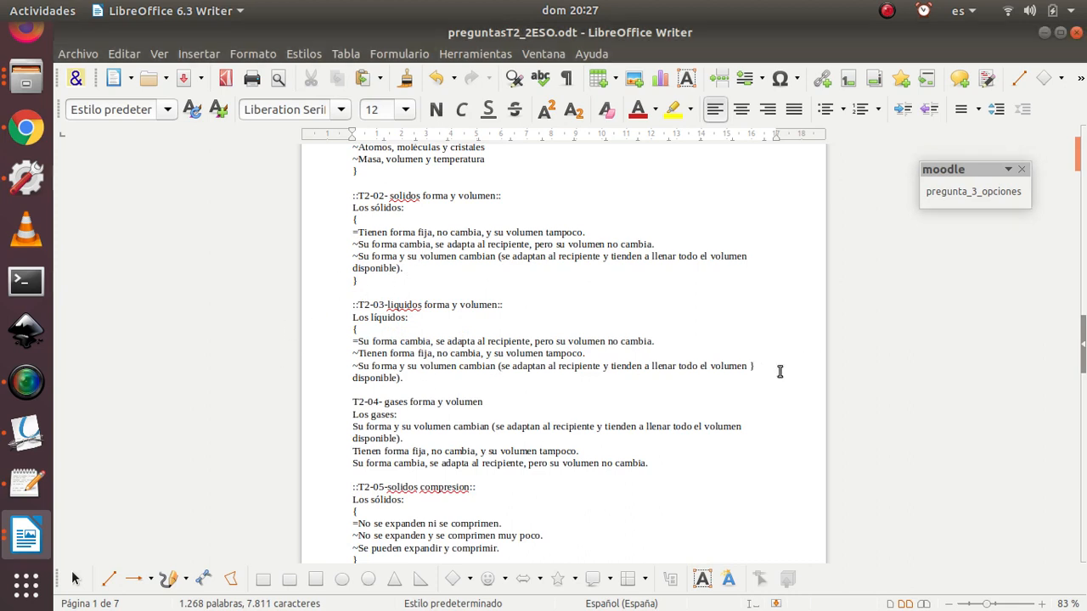
{"action": "key", "text": "Delete"}
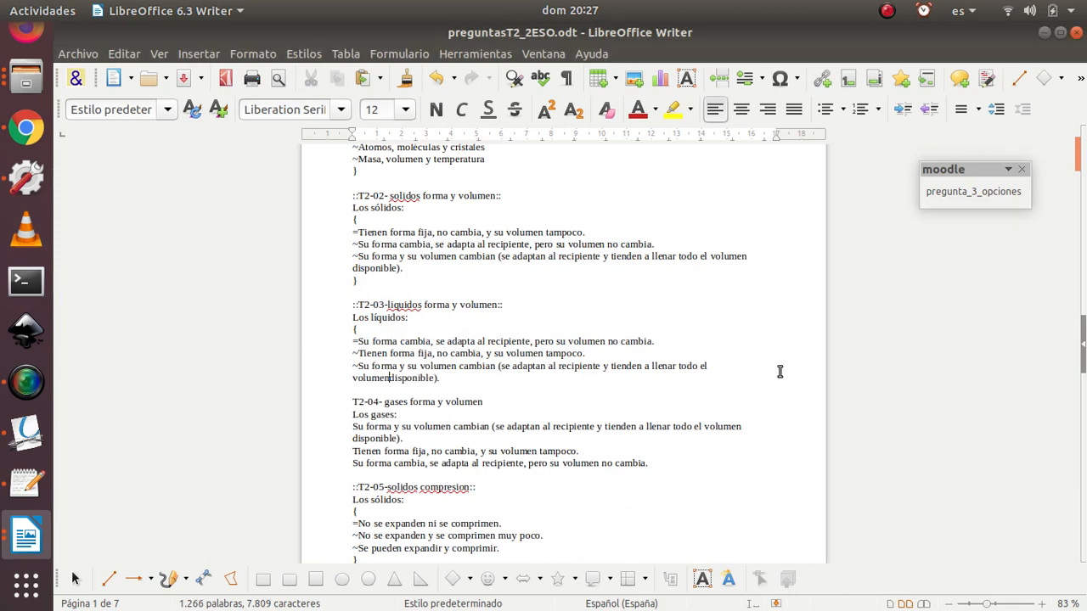
{"action": "left_click", "coordinate": [425, 379]}
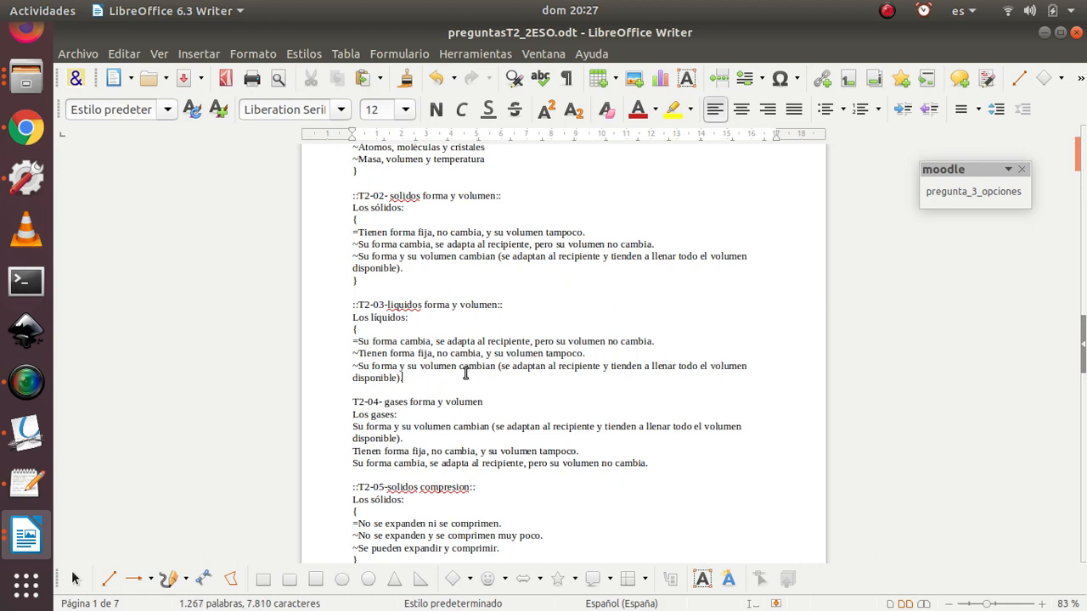
{"action": "key", "text": "Return"}
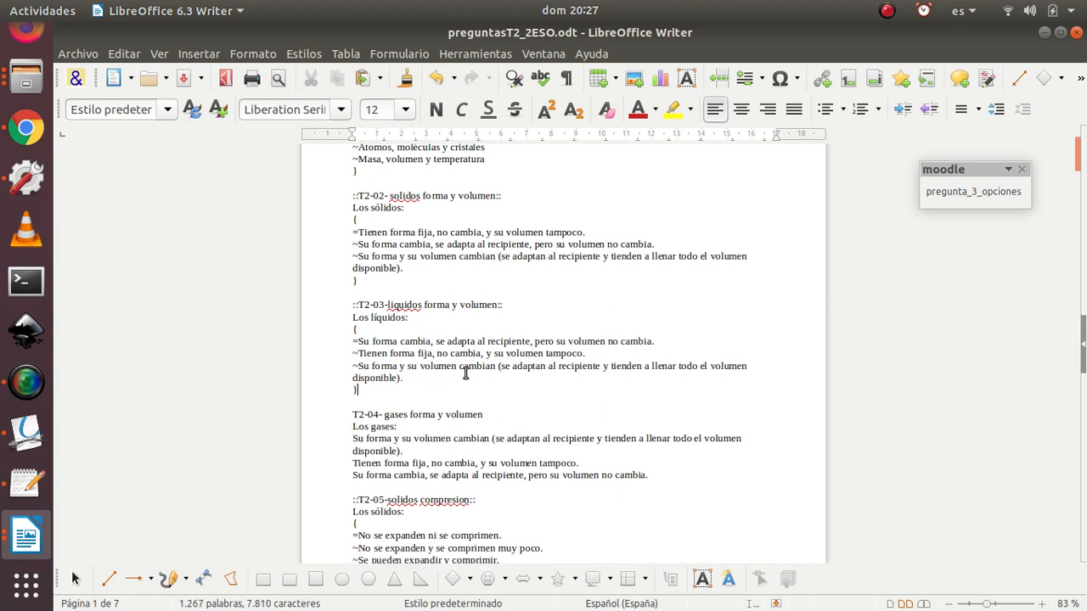
Step: Apply the pregunta_3_opciones macro to question T2-04 (gases forma y volumen) and remove the stray ~ before "disponible)."
{"action": "scroll", "coordinate": [370, 455], "scroll_direction": "down", "scroll_amount": 2}
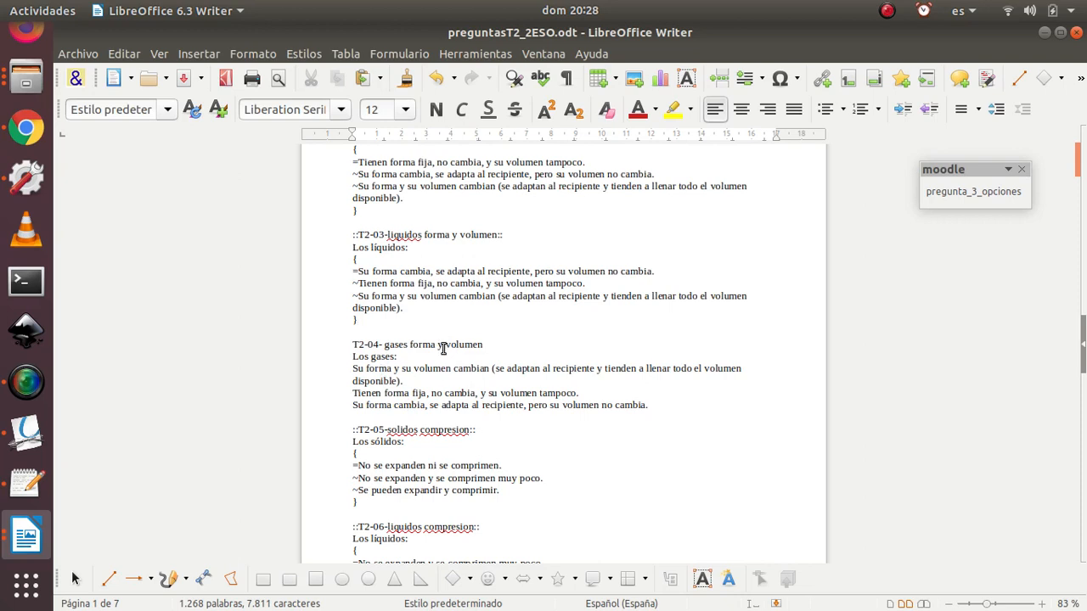
{"action": "left_click", "coordinate": [353, 345]}
{"action": "left_click", "coordinate": [987, 193]}
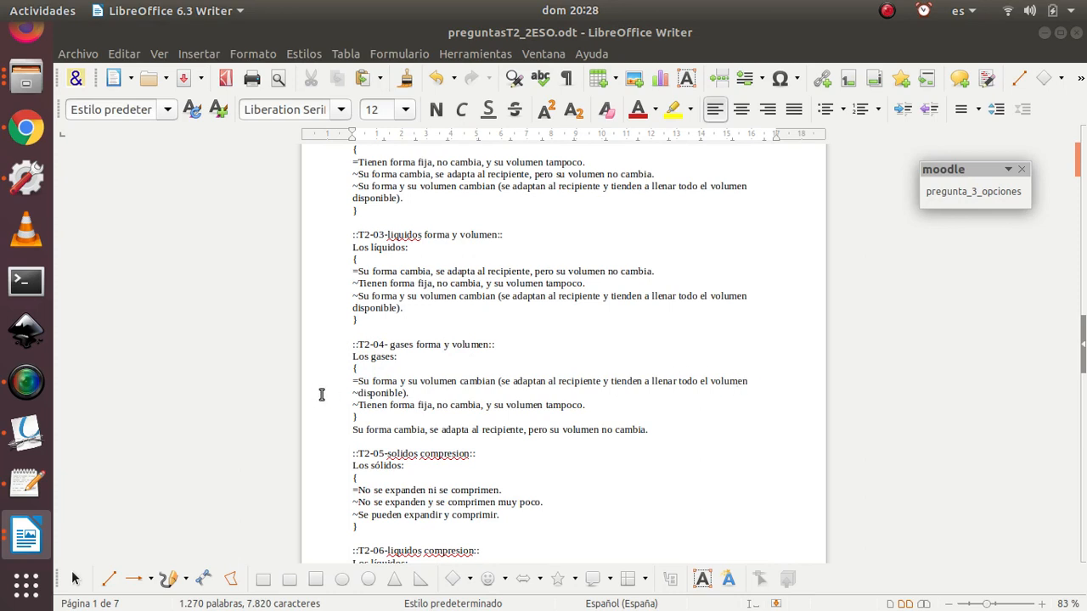
{"action": "left_click", "coordinate": [354, 393]}
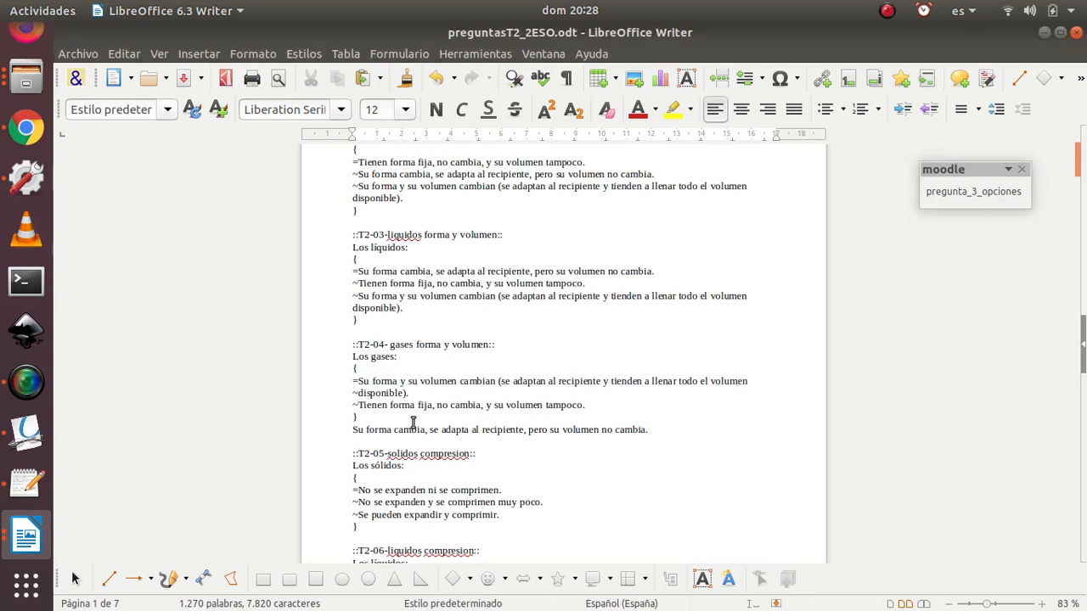
{"action": "key", "text": "Delete"}
{"action": "key", "text": "BackSpace"}
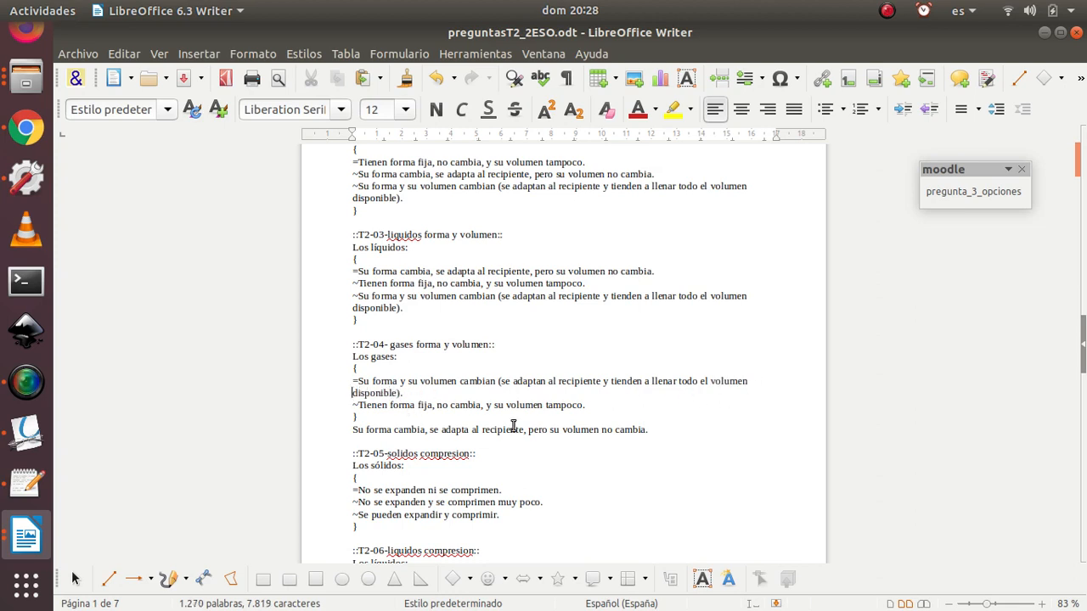
Step: Prefix the third option of T2-04 with ~ and move the closing brace to the line below it
{"action": "left_click", "coordinate": [359, 418]}
{"action": "key", "text": "Delete"}
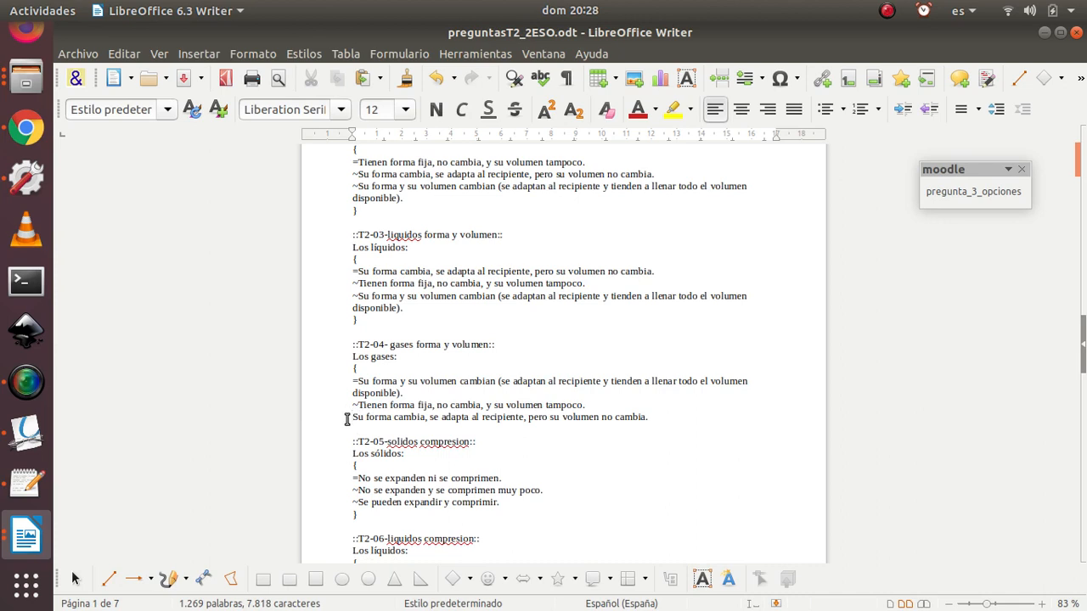
{"action": "type", "text": "~"}
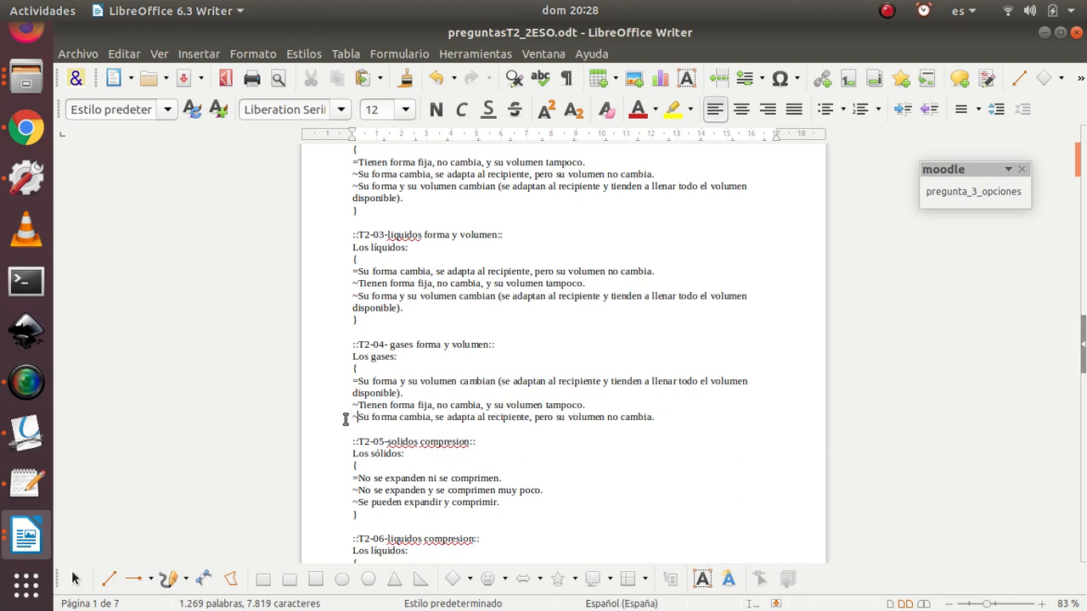
{"action": "key", "text": "Return"}
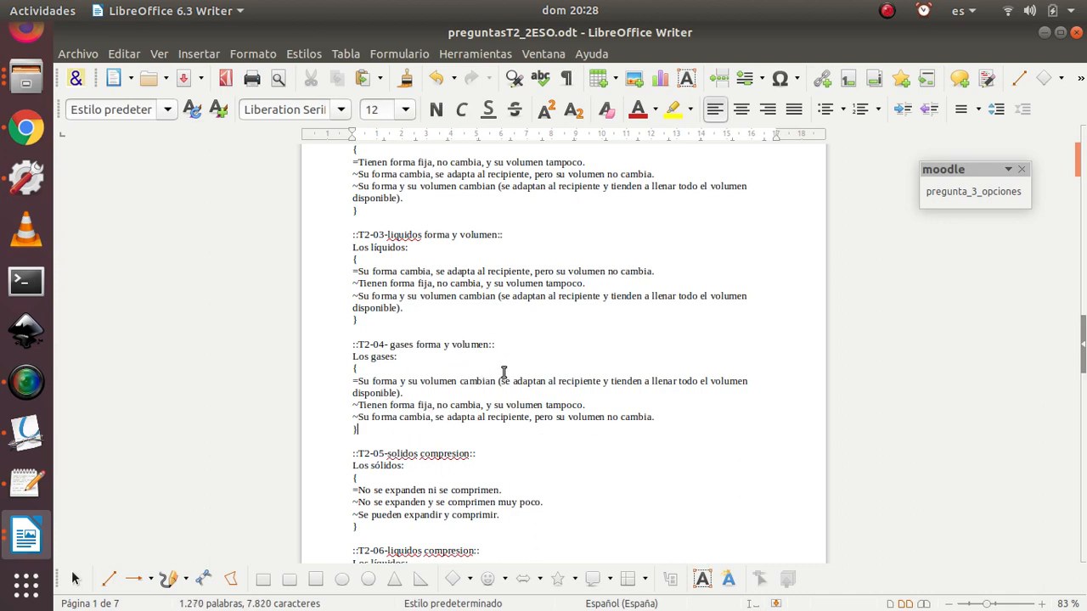
Step: Apply the pregunta_3_opciones macro to question T2-08 (teoria cinetica) and remove the stray ~ before "la temperatura."
{"action": "scroll", "coordinate": [531, 374], "scroll_direction": "down", "scroll_amount": 6}
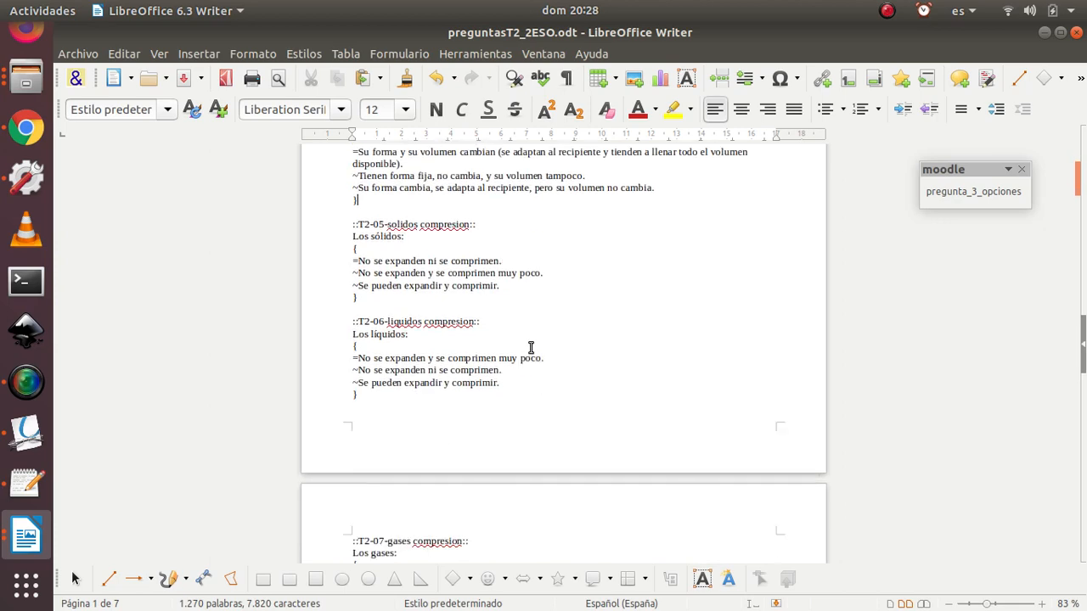
{"action": "scroll", "coordinate": [531, 348], "scroll_direction": "down", "scroll_amount": 7}
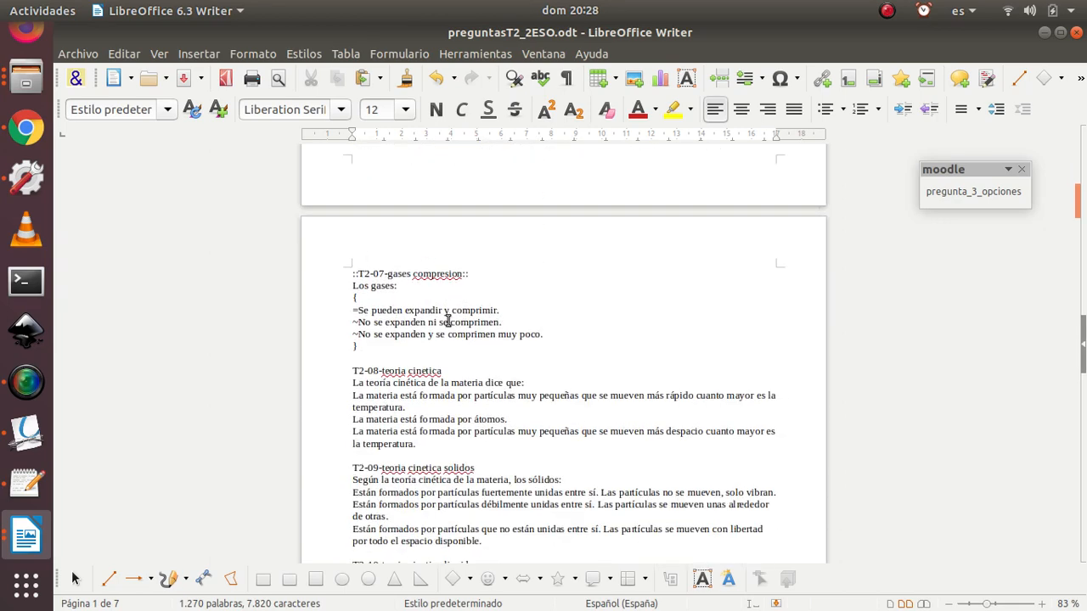
{"action": "scroll", "coordinate": [448, 321], "scroll_direction": "down", "scroll_amount": 3}
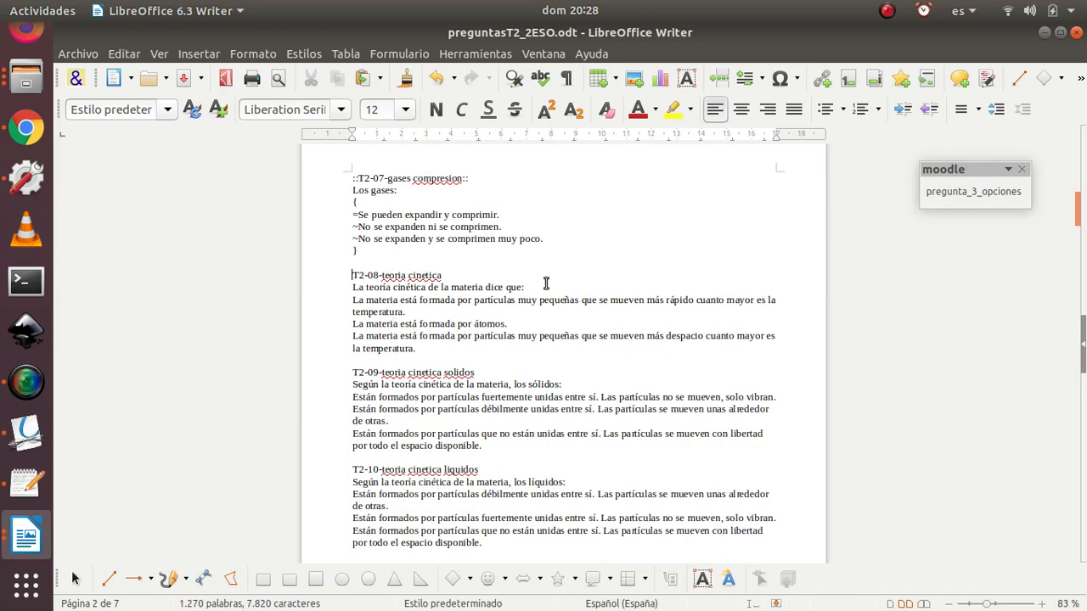
{"action": "left_click", "coordinate": [1009, 195]}
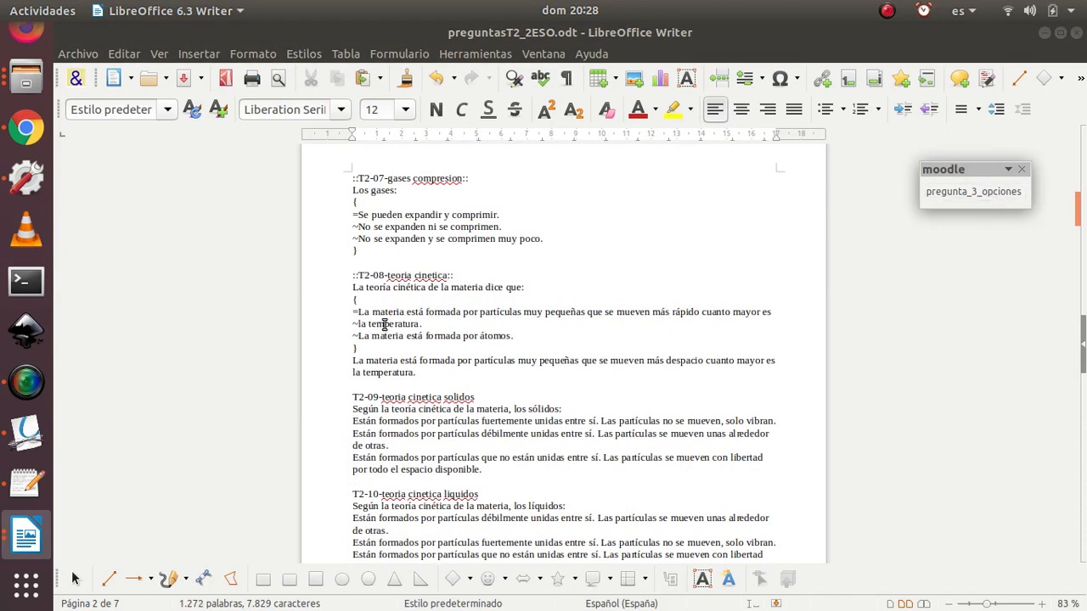
{"action": "left_click", "coordinate": [354, 324]}
{"action": "key", "text": "BackSpace"}
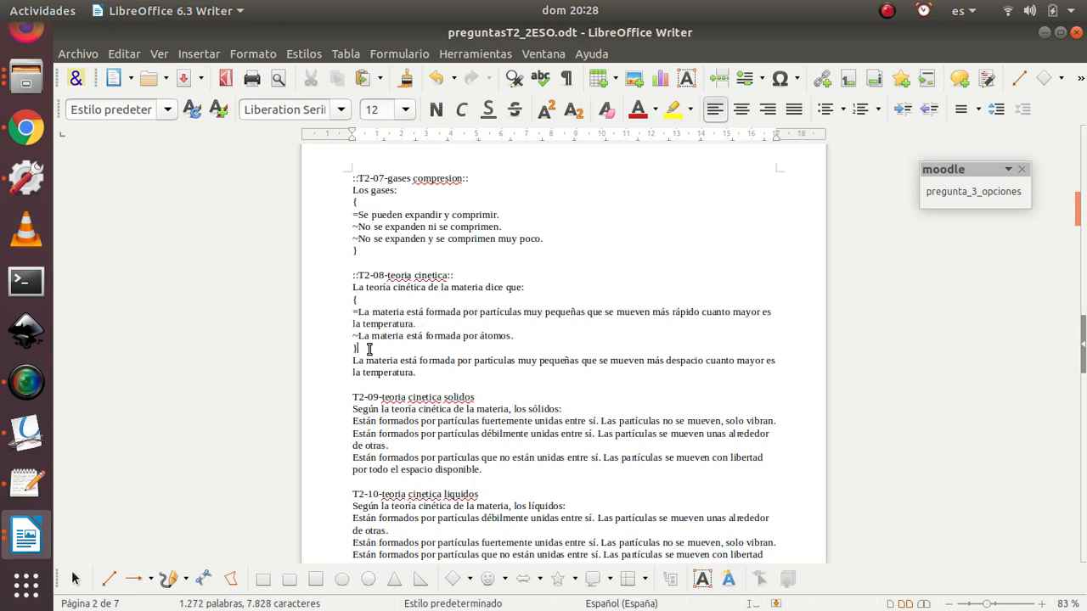
Step: Prefix the third option of T2-08 with ~ and move the closing brace to a new line after it
{"action": "key", "text": "BackSpace"}
{"action": "key", "text": "BackSpace"}
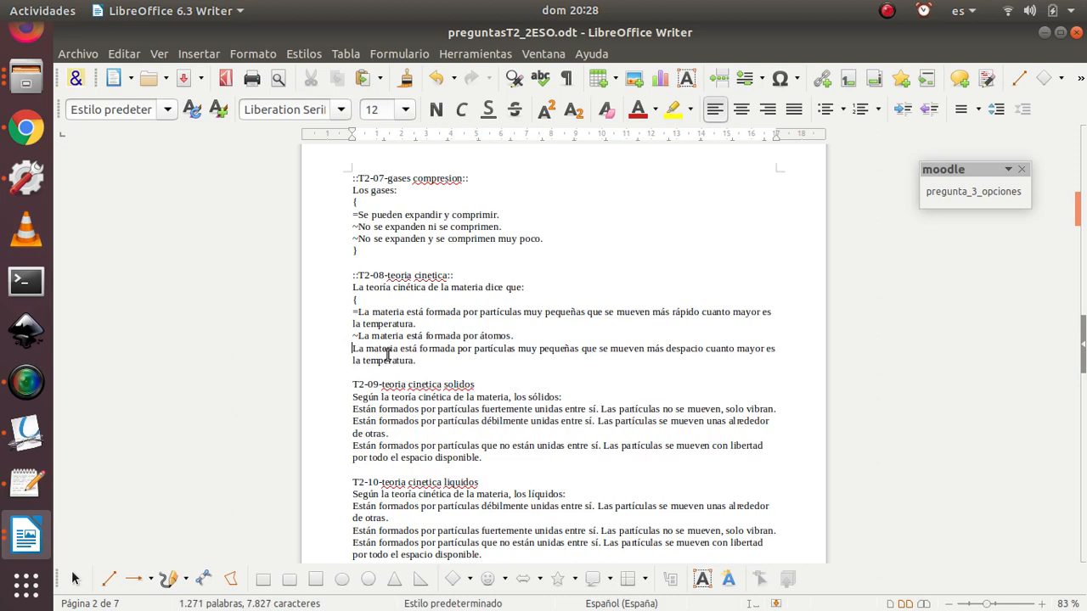
{"action": "type", "text": "~"}
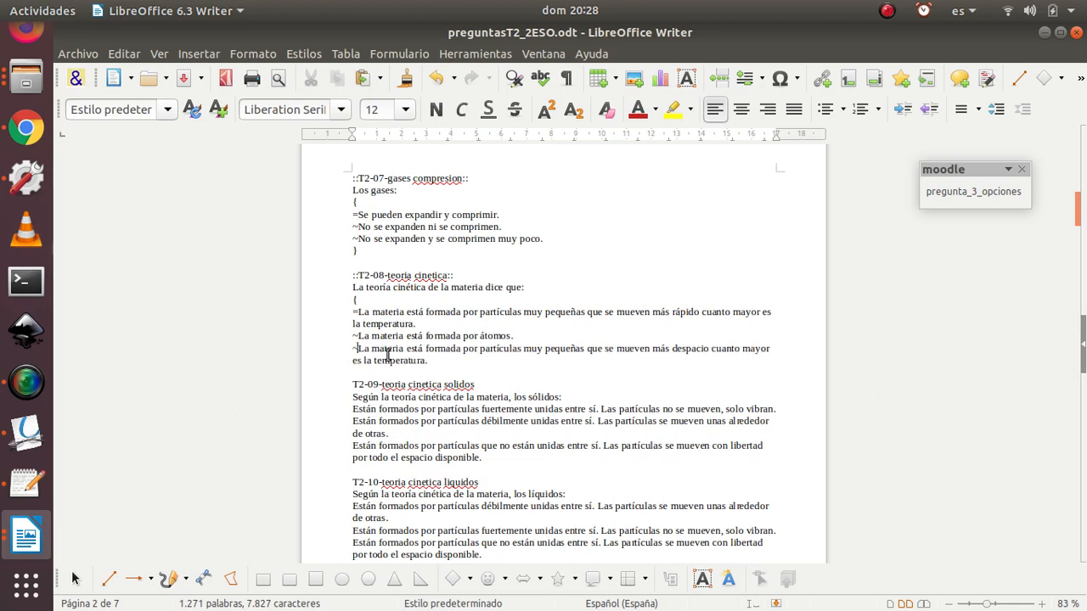
{"action": "left_click", "coordinate": [459, 359]}
{"action": "key", "text": "Return"}
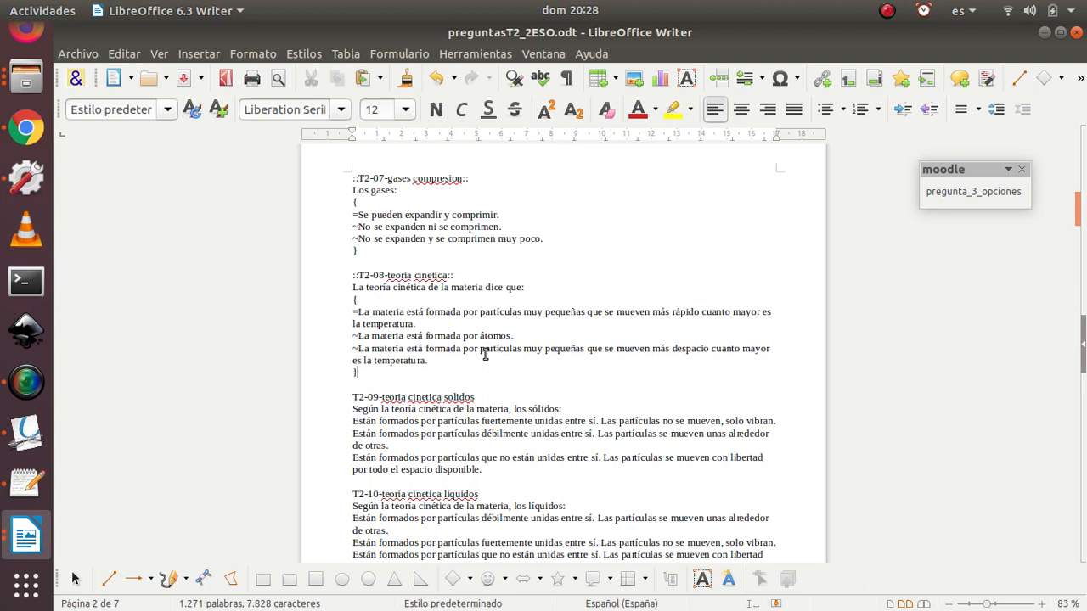
Step: Apply the pregunta_3_opciones macro to question T2-09 (teoria cinetica solidos) and remove the stray ~ before "vibran."
{"action": "scroll", "coordinate": [495, 456], "scroll_direction": "down", "scroll_amount": 2}
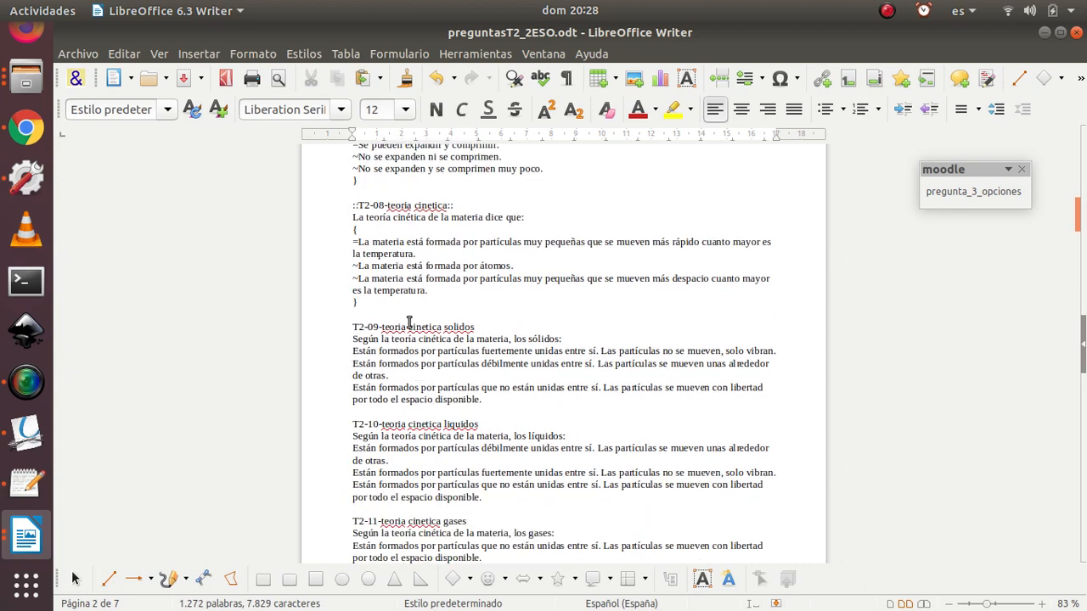
{"action": "left_click", "coordinate": [967, 190]}
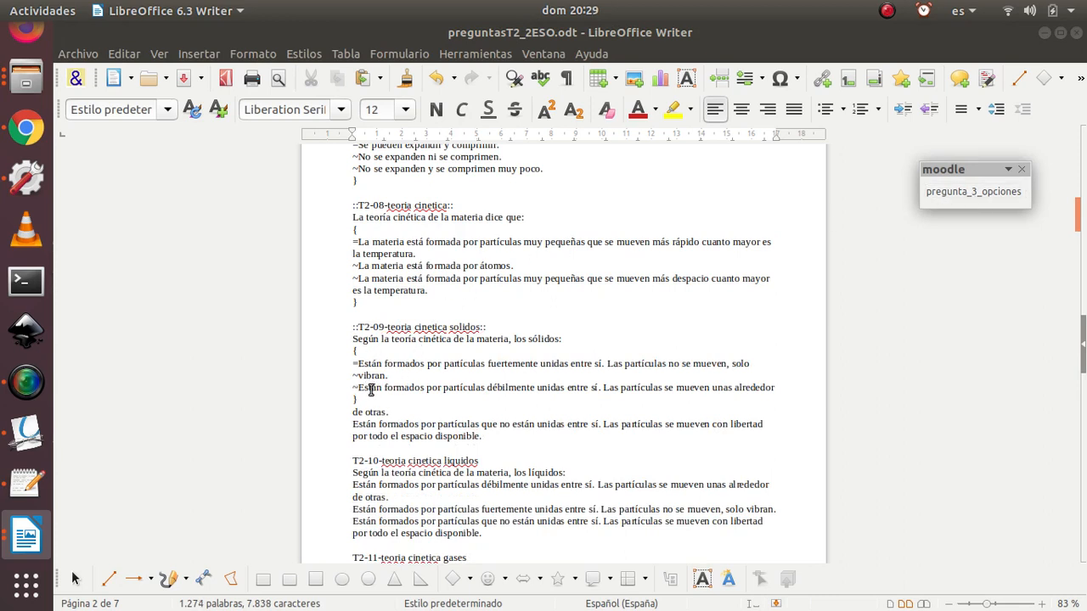
{"action": "key", "text": "BackSpace"}
{"action": "key", "text": "BackSpace"}
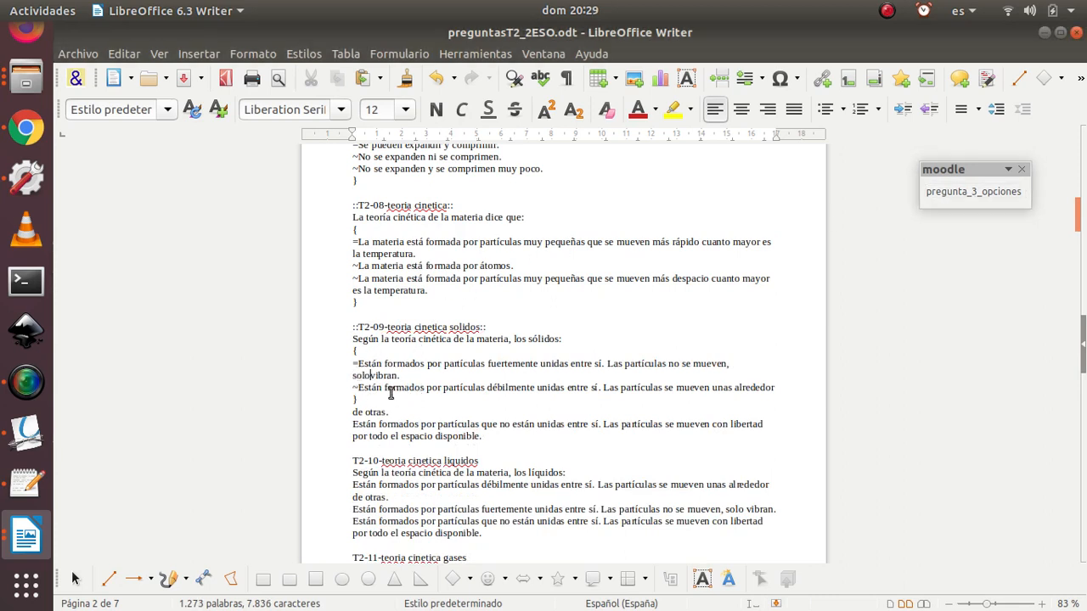
Step: Remove the misplaced brace from the second option of T2-09, prefix the third option with ~, and add a closing brace on a new line
{"action": "key", "text": "Down"}
{"action": "key", "text": "End"}
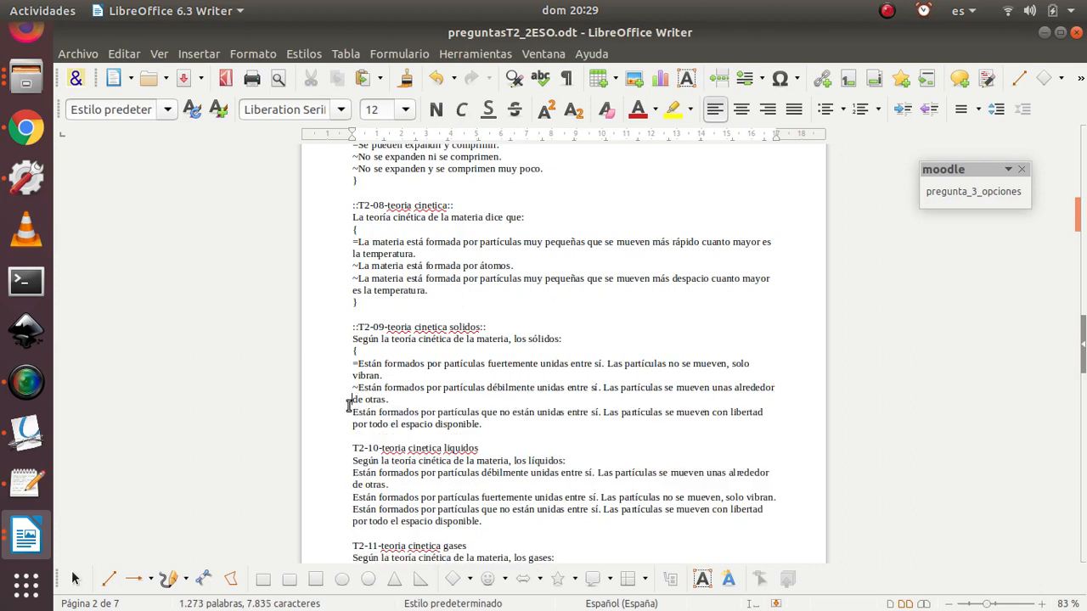
{"action": "key", "text": "BackSpace"}
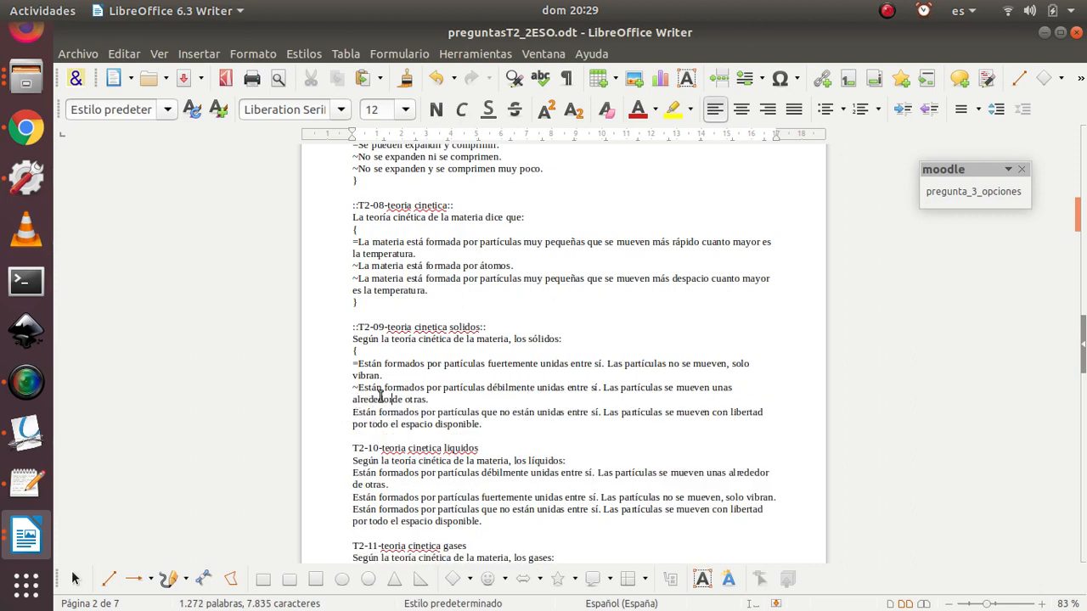
{"action": "left_click", "coordinate": [350, 416]}
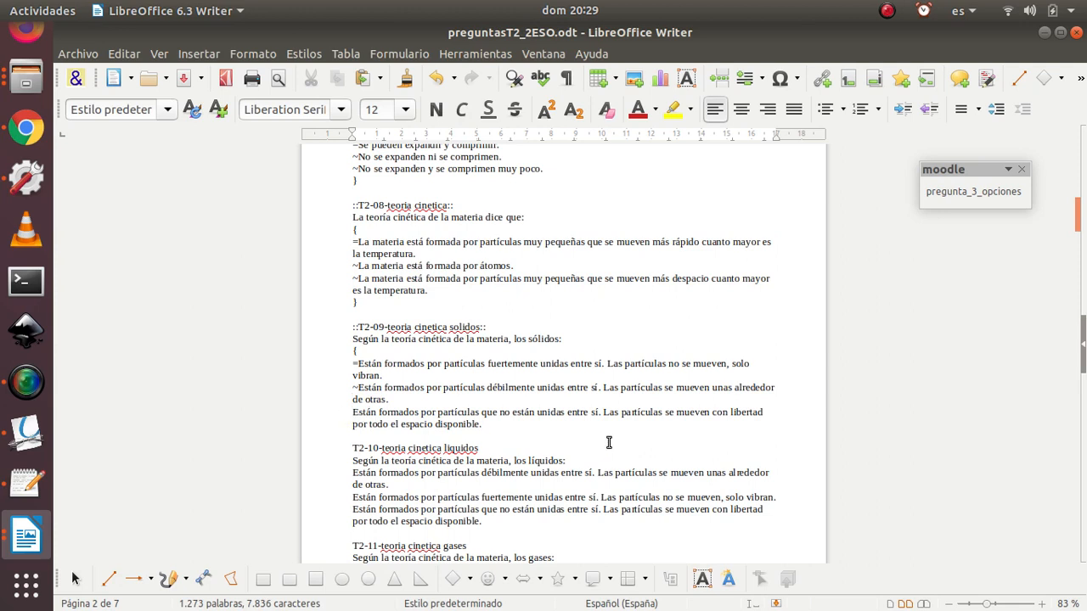
{"action": "type", "text": "~"}
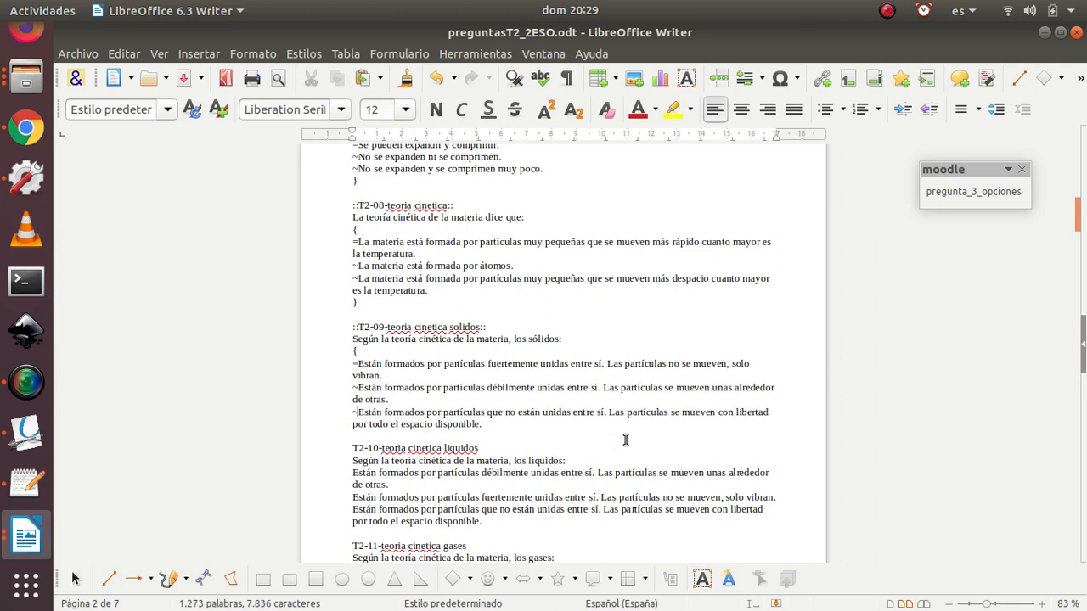
{"action": "key", "text": "Return"}
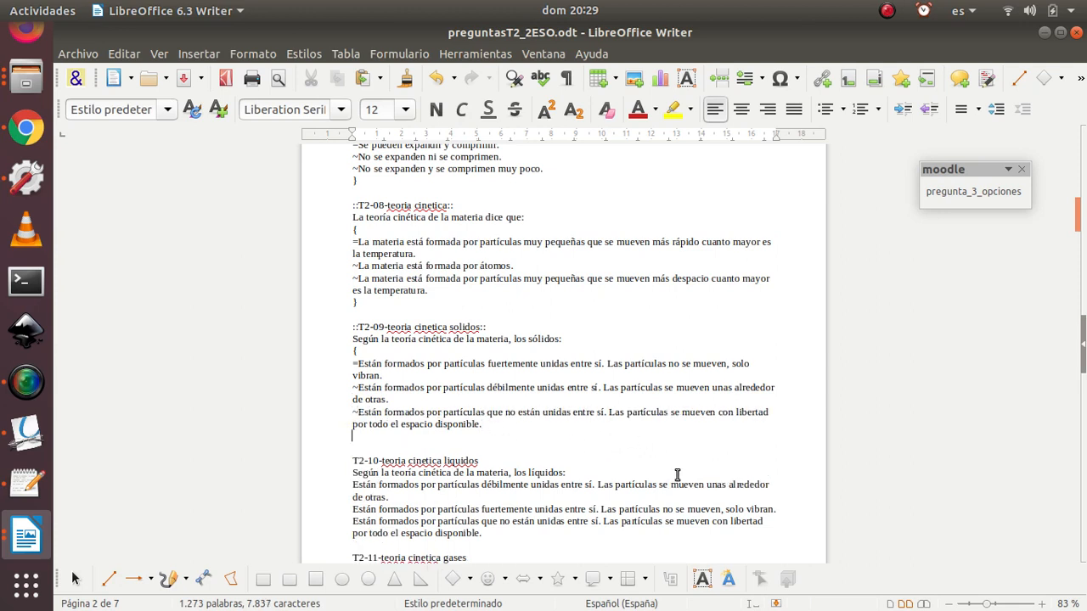
{"action": "type", "text": "}"}
Step: Apply the pregunta_3_opciones macro to question T2-10 (teoria cinetica liquidos) and remove the stray ~ before "de otras."
{"action": "scroll", "coordinate": [527, 371], "scroll_direction": "down", "scroll_amount": 4}
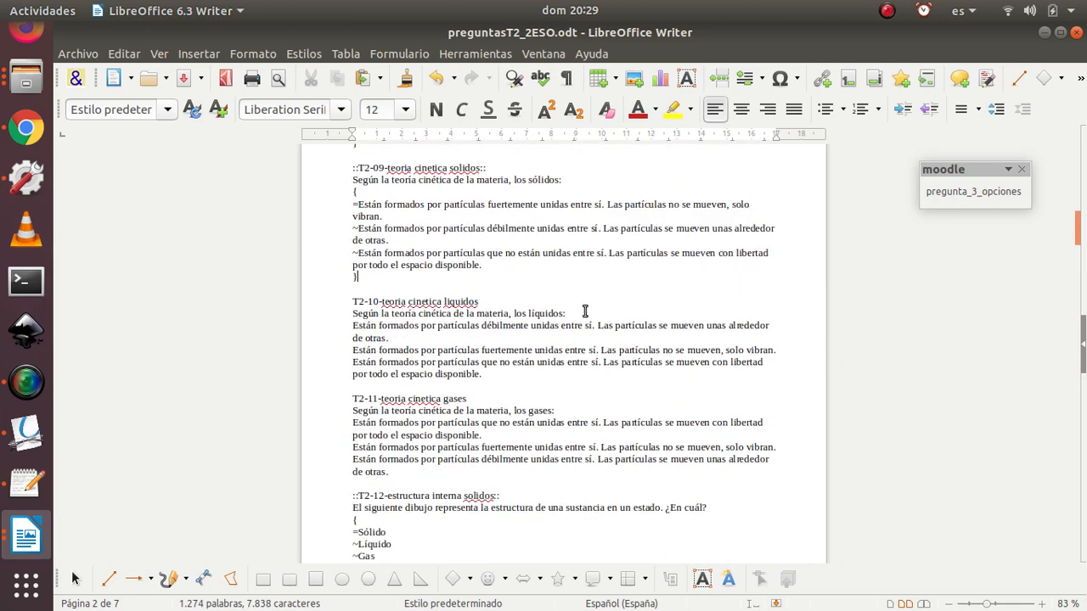
{"action": "left_click", "coordinate": [348, 303]}
{"action": "left_click", "coordinate": [982, 194]}
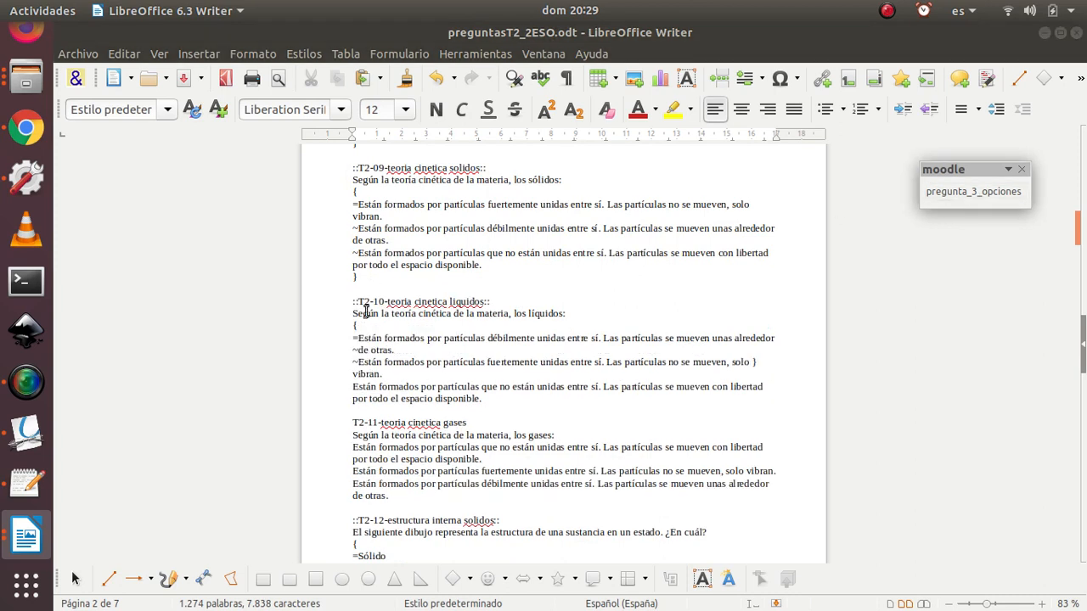
{"action": "left_click", "coordinate": [358, 350]}
{"action": "key", "text": "BackSpace"}
{"action": "key", "text": "BackSpace"}
{"action": "key", "text": "Return"}
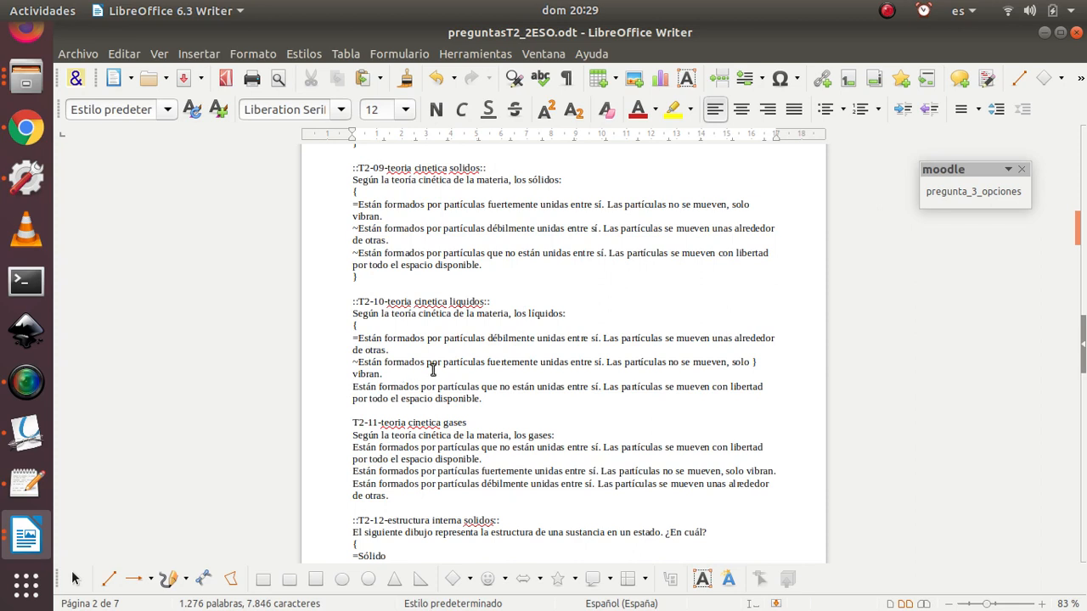
Step: Prefix the third option of T2-10 with ~ and move the closing brace to a new line after it
{"action": "key", "text": "BackSpace"}
{"action": "key", "text": "ctrl+z"}
{"action": "key", "text": "BackSpace"}
{"action": "type", "text": "~"}
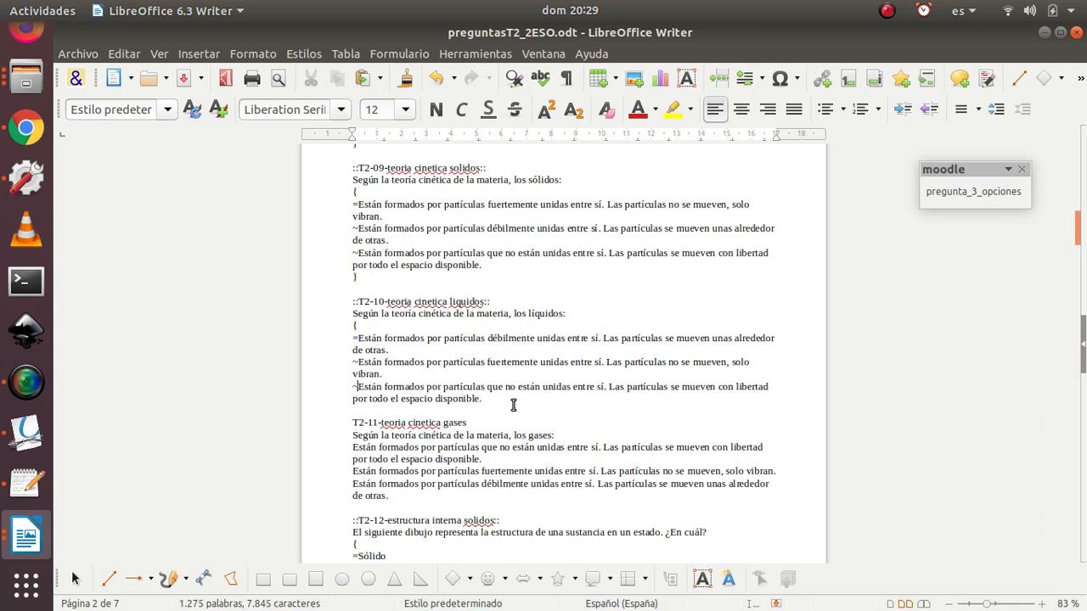
{"action": "left_click", "coordinate": [507, 397]}
{"action": "key", "text": "Return"}
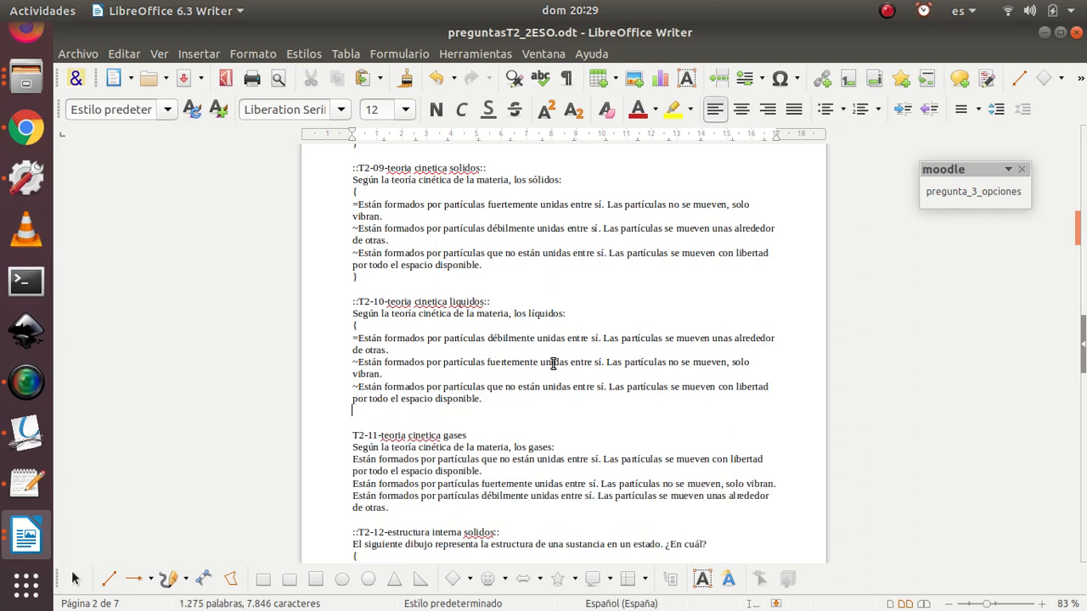
Step: Apply the pregunta_3_opciones macro to question T2-11 (teoria cinetica gases) and remove the stray ~ before "por todo el espacio disponible."
{"action": "scroll", "coordinate": [554, 433], "scroll_direction": "down", "scroll_amount": 2}
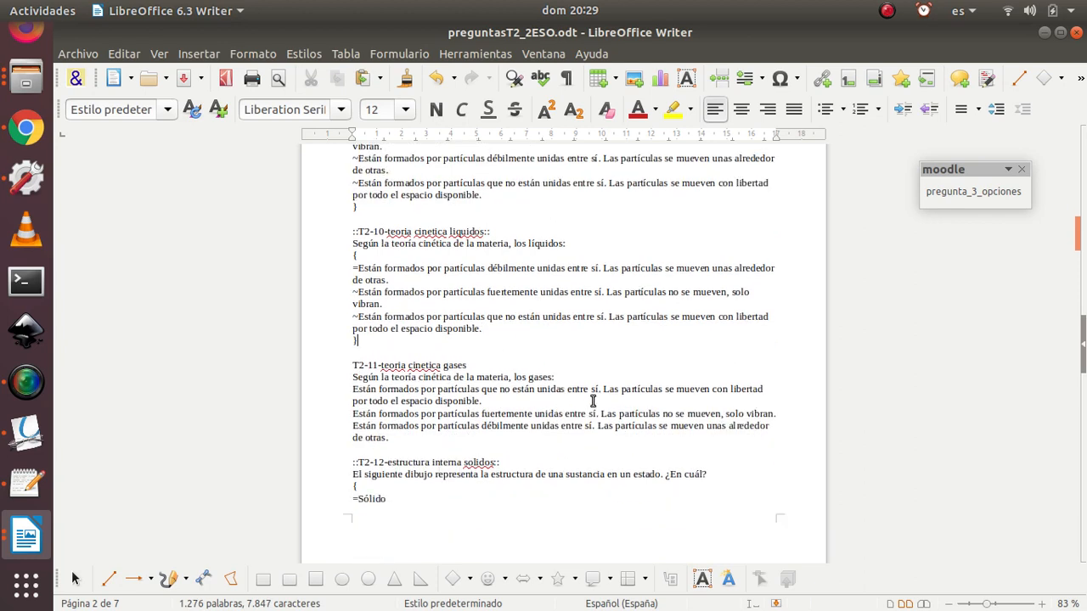
{"action": "left_click", "coordinate": [348, 364]}
{"action": "left_click", "coordinate": [968, 191]}
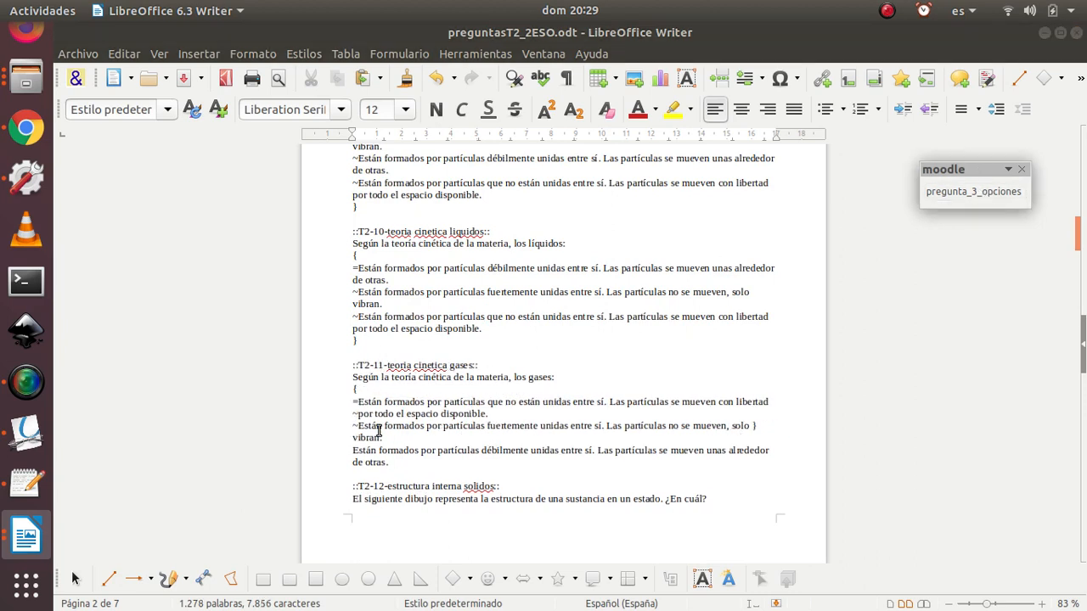
{"action": "left_click", "coordinate": [357, 414]}
{"action": "key", "text": "BackSpace"}
{"action": "key", "text": "BackSpace"}
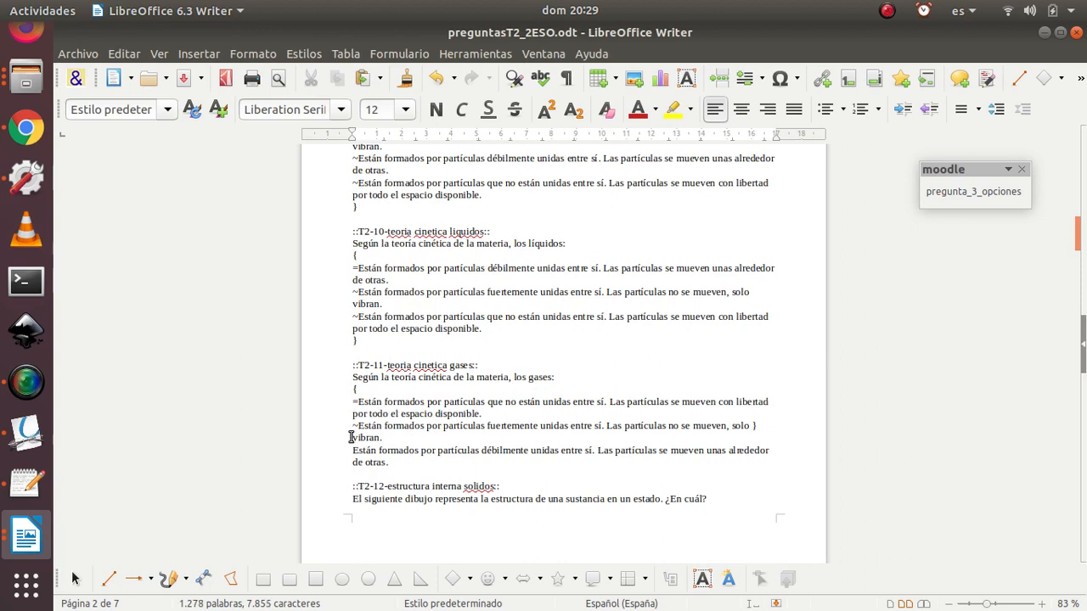
Step: Prefix the third option of T2-11 with ~ and move the closing brace to a new line after it
{"action": "key", "text": "Down"}
{"action": "key", "text": "Down"}
{"action": "key", "text": "End"}
{"action": "key", "text": "BackSpace"}
{"action": "type", "text": "~"}
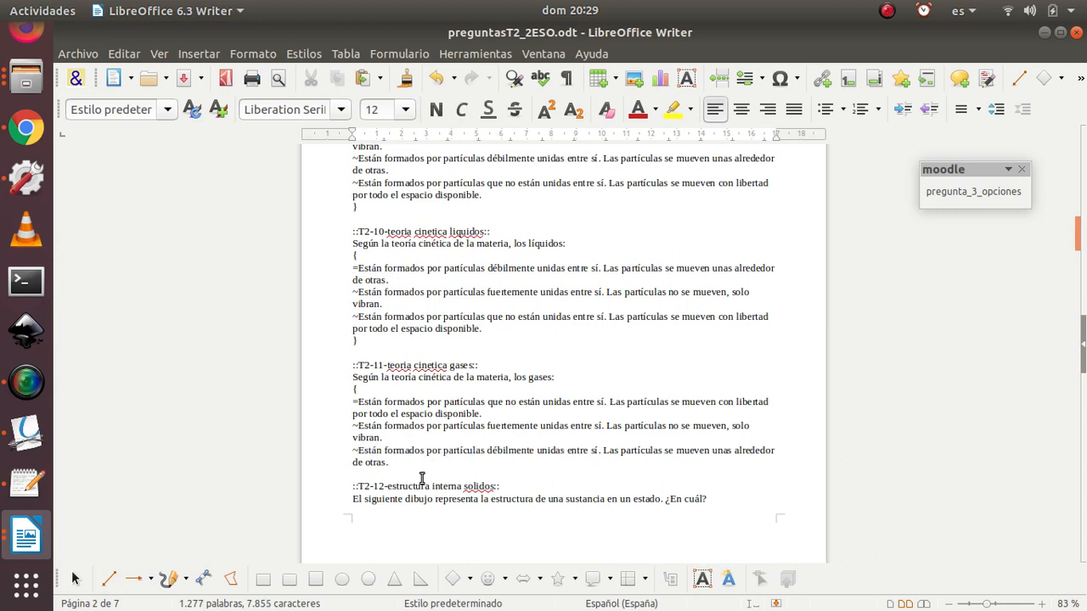
{"action": "key", "text": "Return"}
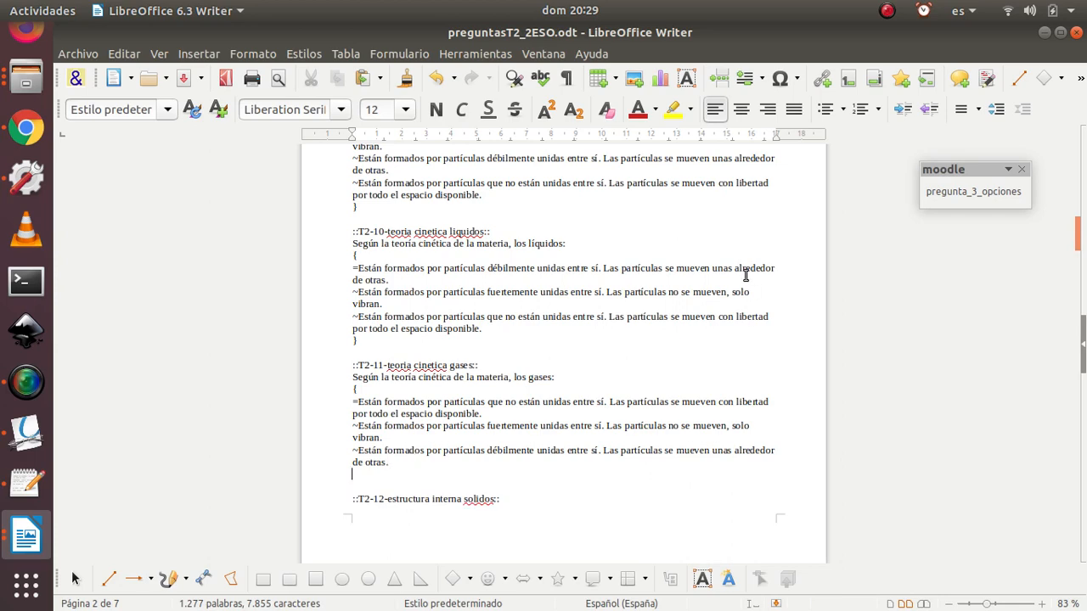
Step: Start recording a new macro at the unconverted questions with two-line statements, beginning with T2-21 (fusion teoria cinetica)
{"action": "scroll", "coordinate": [558, 396], "scroll_direction": "down", "scroll_amount": 15}
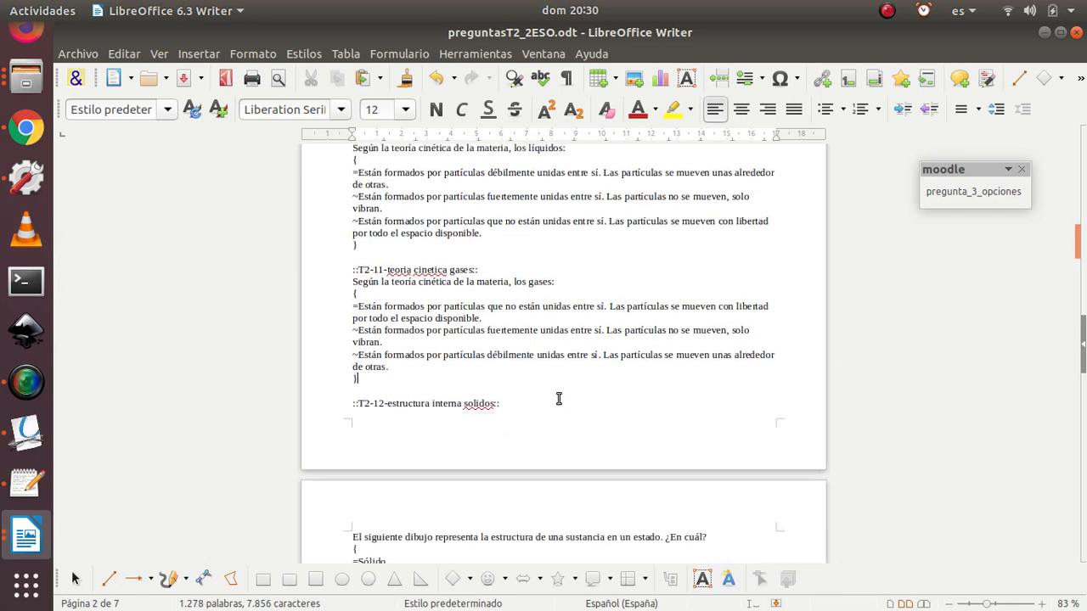
{"action": "scroll", "coordinate": [464, 275], "scroll_direction": "down", "scroll_amount": 12}
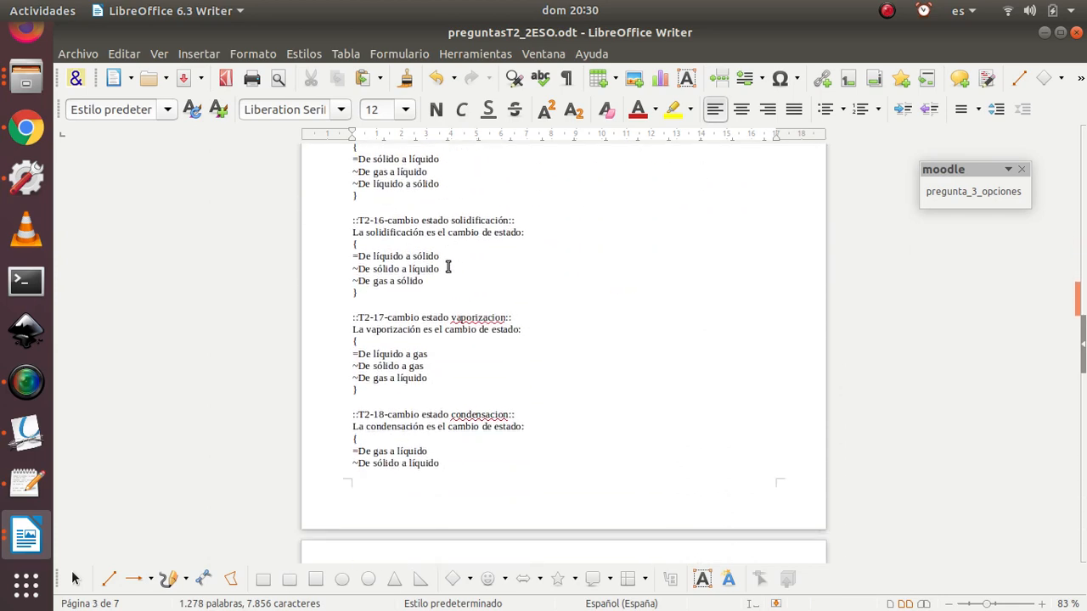
{"action": "scroll", "coordinate": [439, 276], "scroll_direction": "down", "scroll_amount": 5}
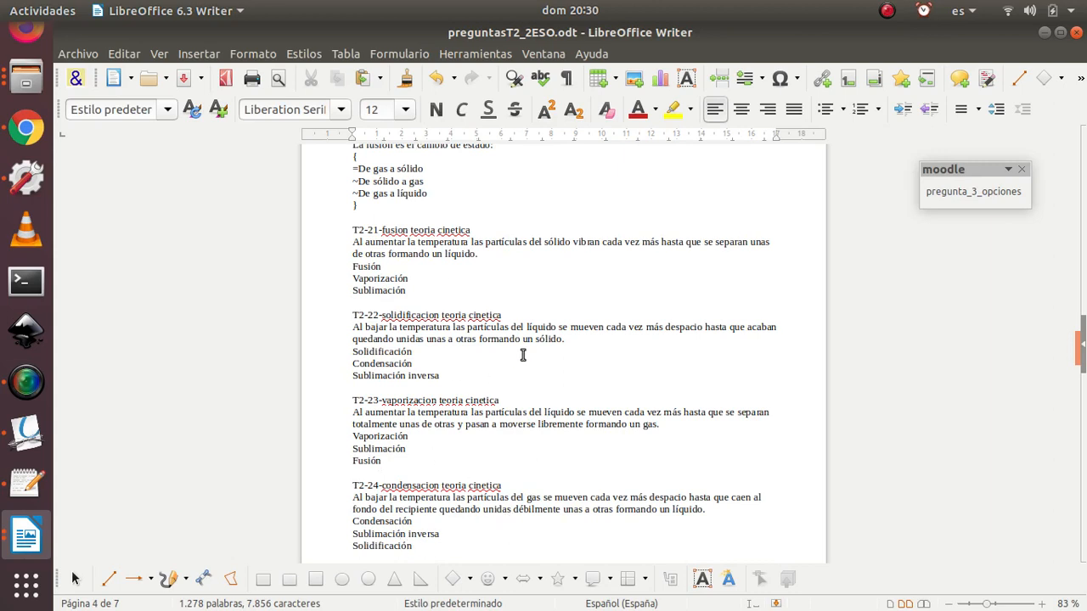
{"action": "left_click", "coordinate": [468, 54]}
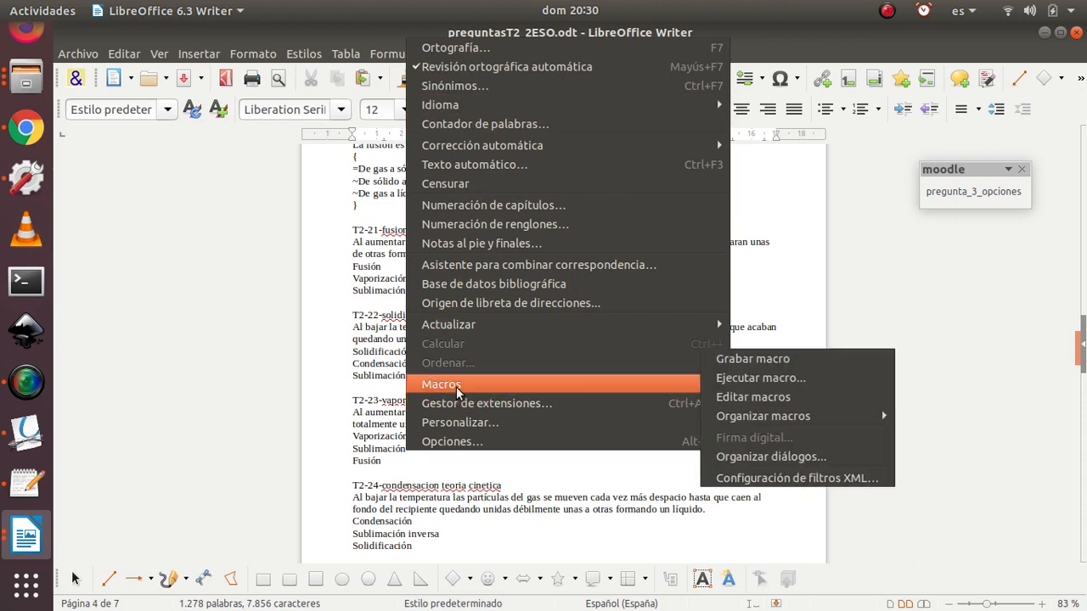
{"action": "mouse_move", "coordinate": [688, 382]}
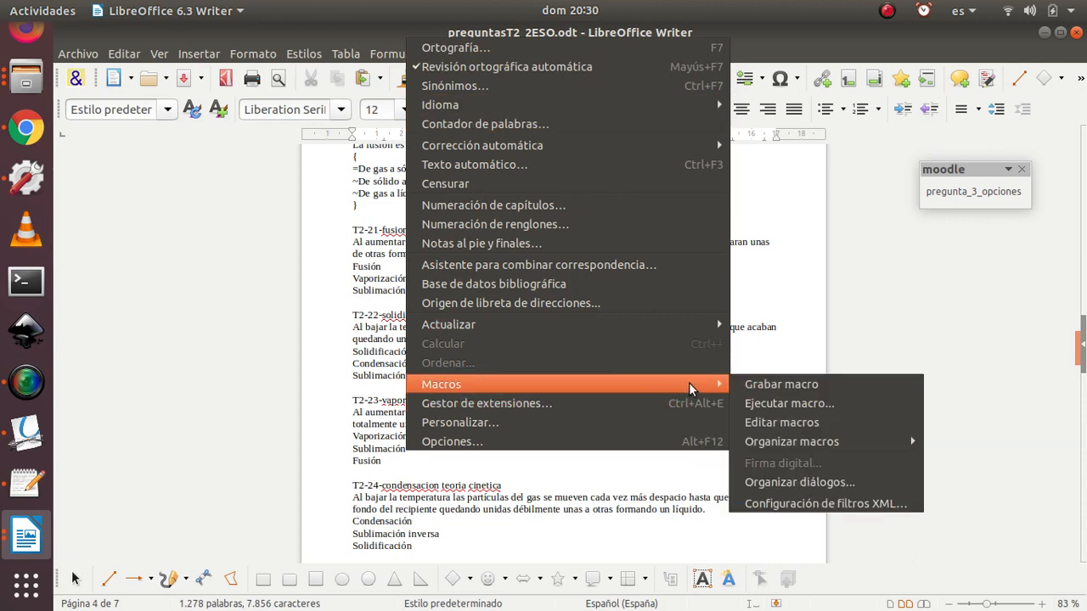
{"action": "left_click", "coordinate": [774, 381]}
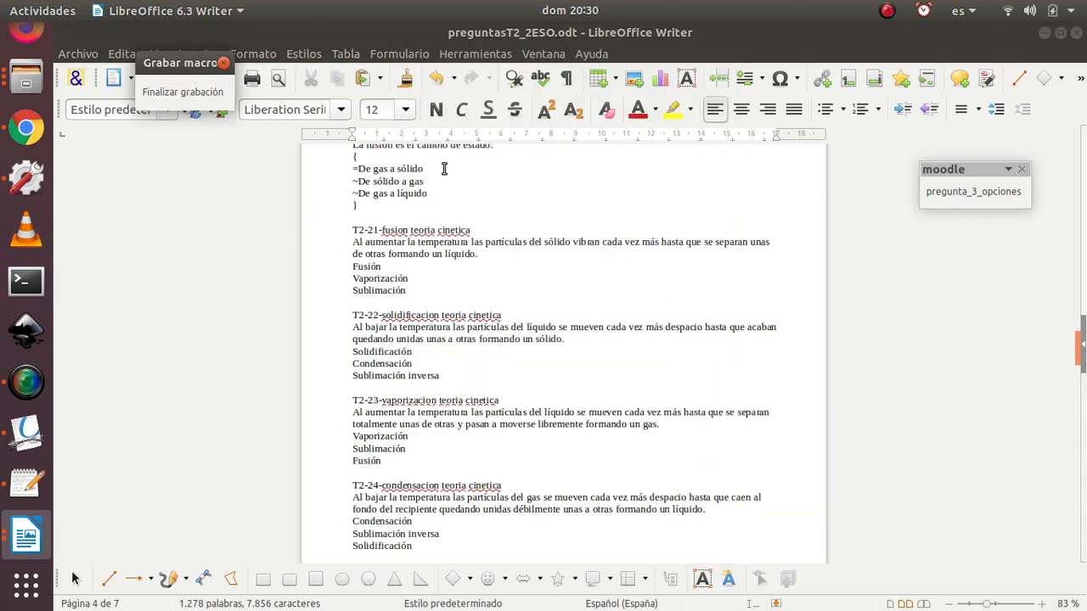
Step: Enclose the T2-21 title in :: marks and add an opening brace on a new line below its two-line statement
{"action": "left_click", "coordinate": [349, 229]}
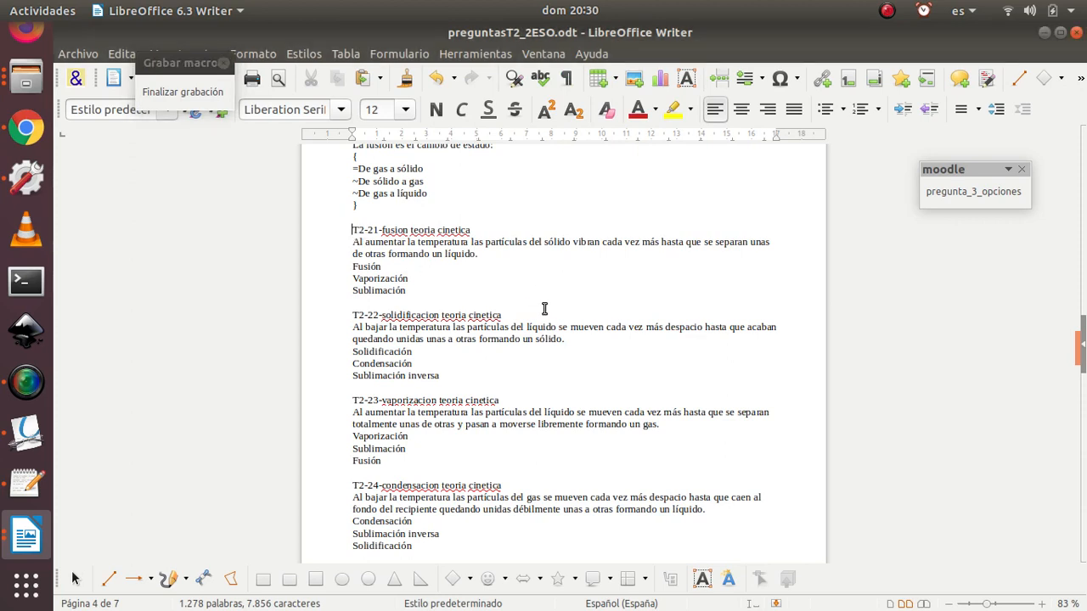
{"action": "type", "text": "::"}
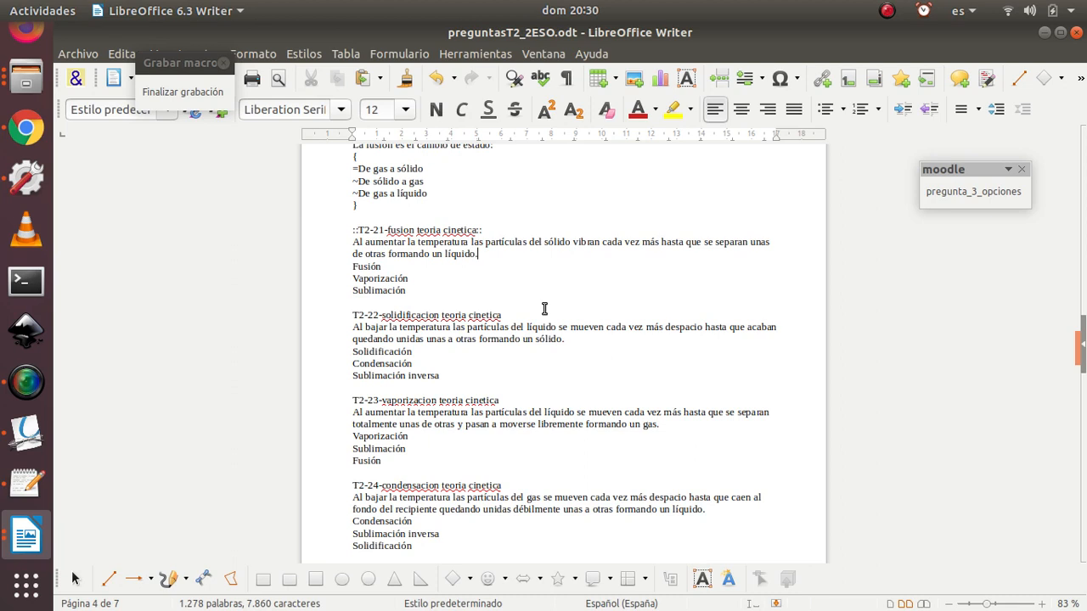
{"action": "key", "text": "Return"}
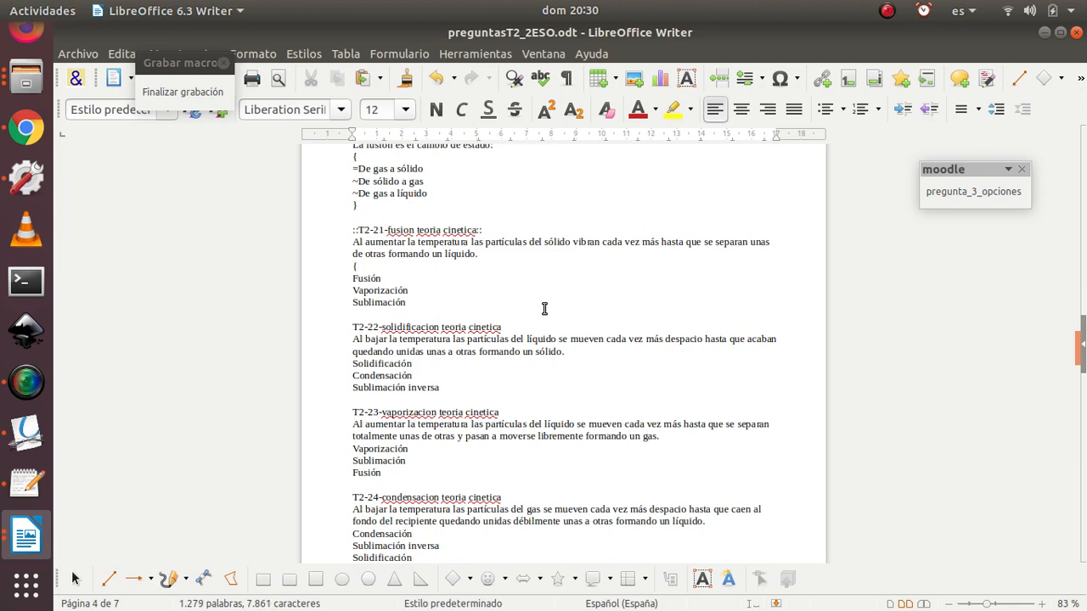
Step: Prefix Fusión with = and Vaporización and Sublimación with ~, and add a closing brace on a new line below them
{"action": "type", "text": "="}
{"action": "type", "text": "~"}
{"action": "type", "text": "~"}
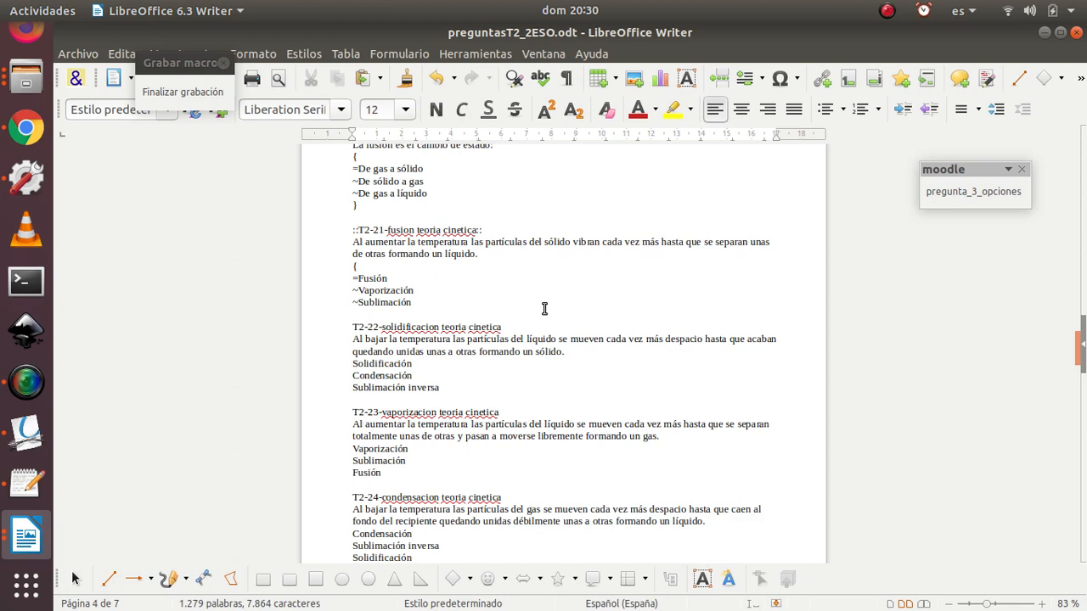
{"action": "key", "text": "End"}
{"action": "key", "text": "Return"}
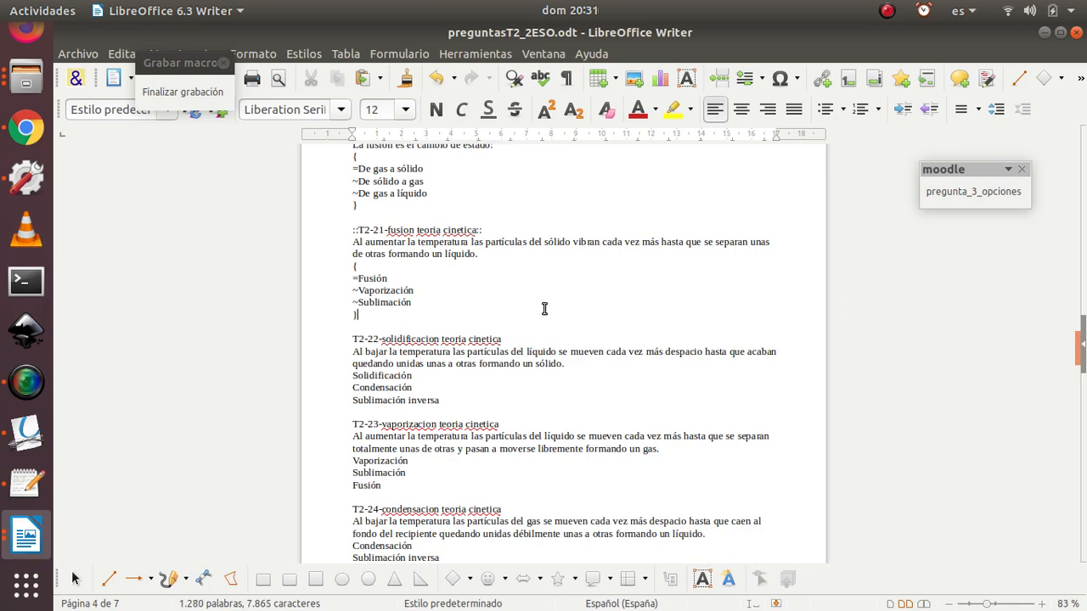
Step: Finish the recording, save it in the formatos module by overwriting the pregunta_3_opciones2 macro, and save the document
{"action": "left_click", "coordinate": [183, 93]}
{"action": "left_click", "coordinate": [182, 93]}
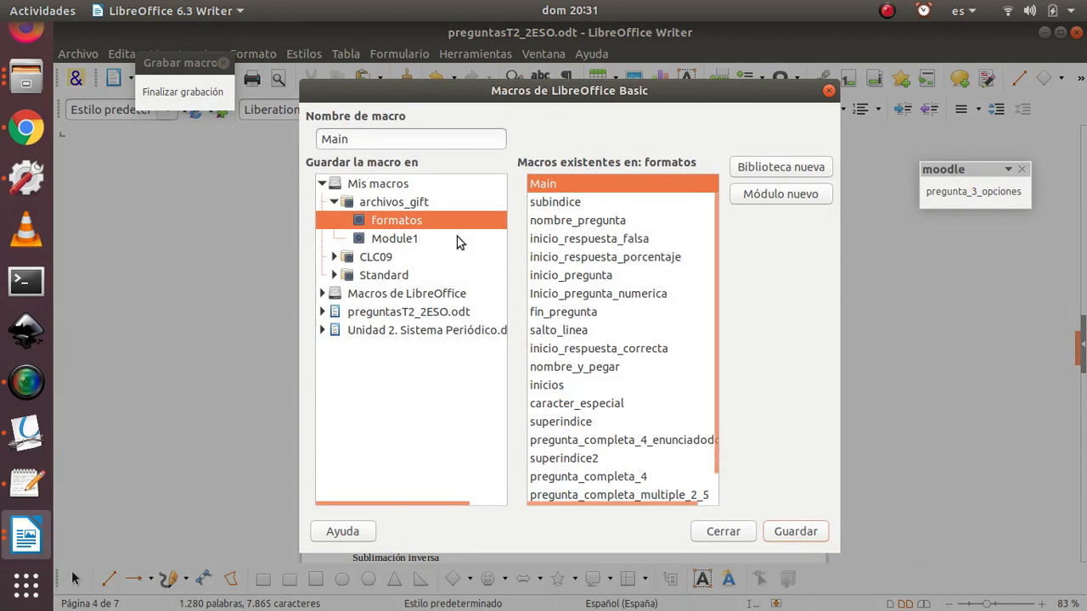
{"action": "scroll", "coordinate": [579, 247], "scroll_direction": "down", "scroll_amount": 1}
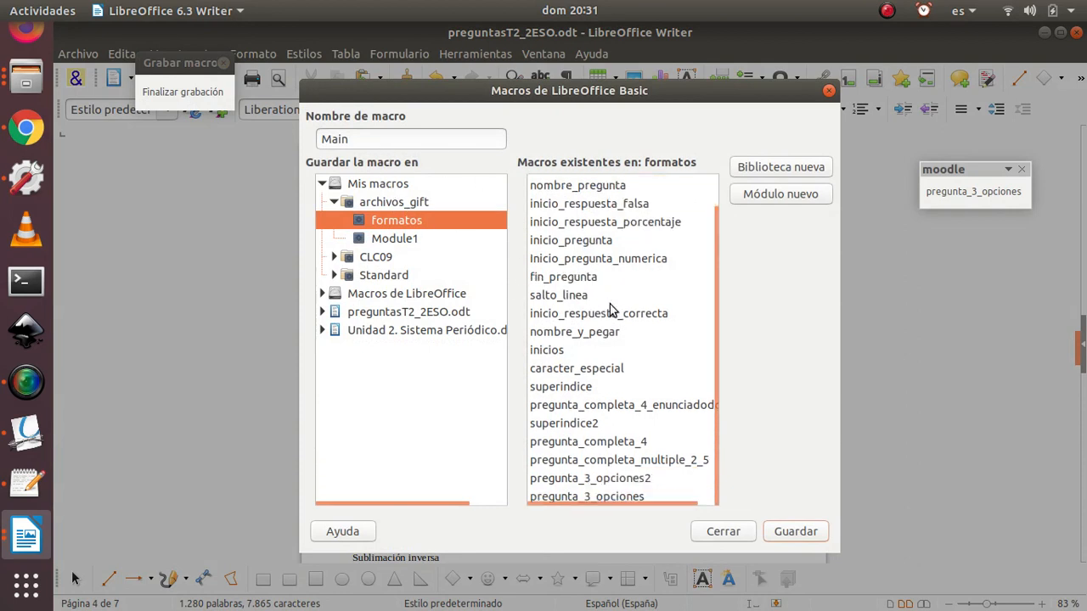
{"action": "left_click", "coordinate": [626, 481]}
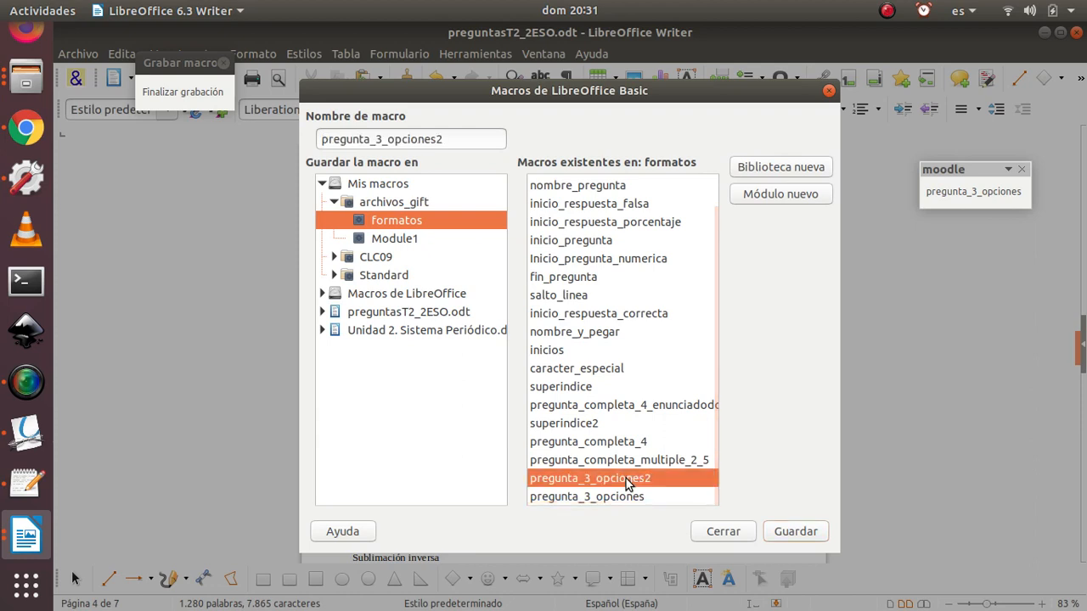
{"action": "left_click", "coordinate": [793, 531]}
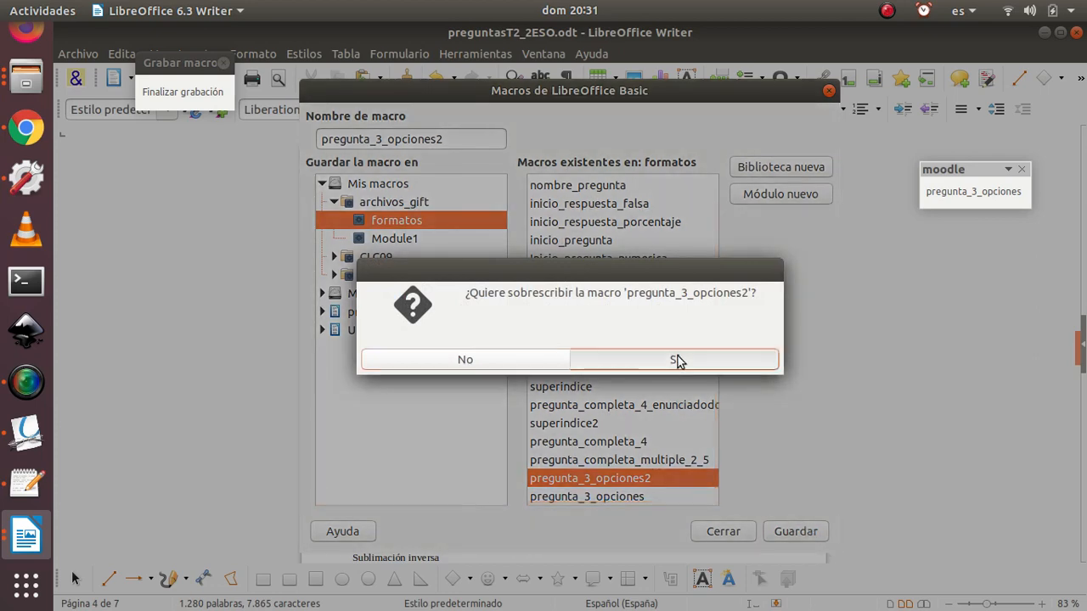
{"action": "left_click", "coordinate": [678, 360]}
{"action": "key", "text": "ctrl+s"}
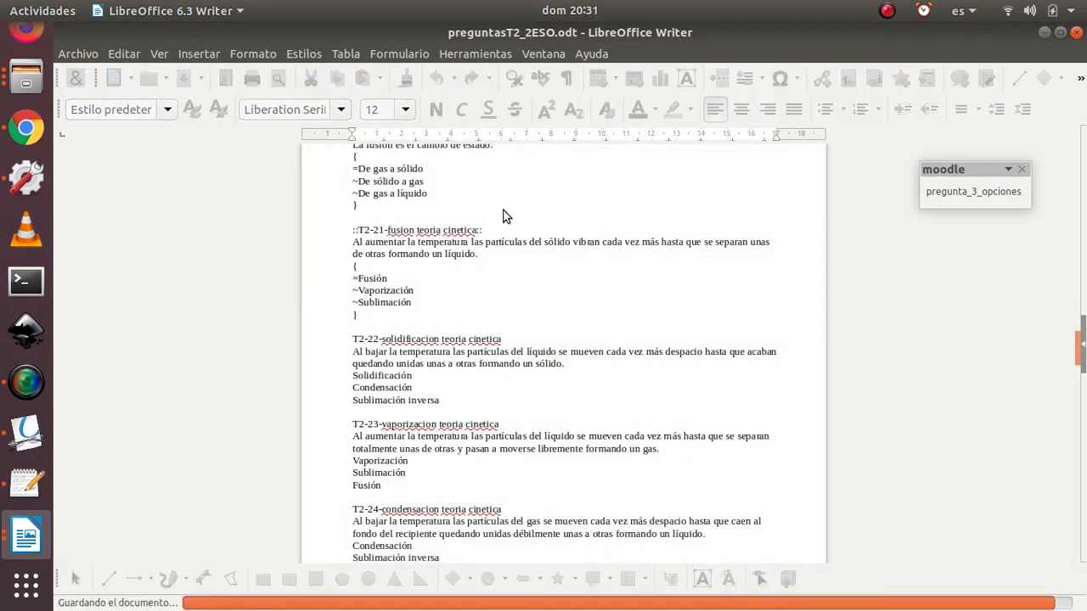
Step: Customize the moodle toolbar to add the pregunta_3_opciones2 macro from the formatos module of Mis macros
{"action": "left_click", "coordinate": [981, 174]}
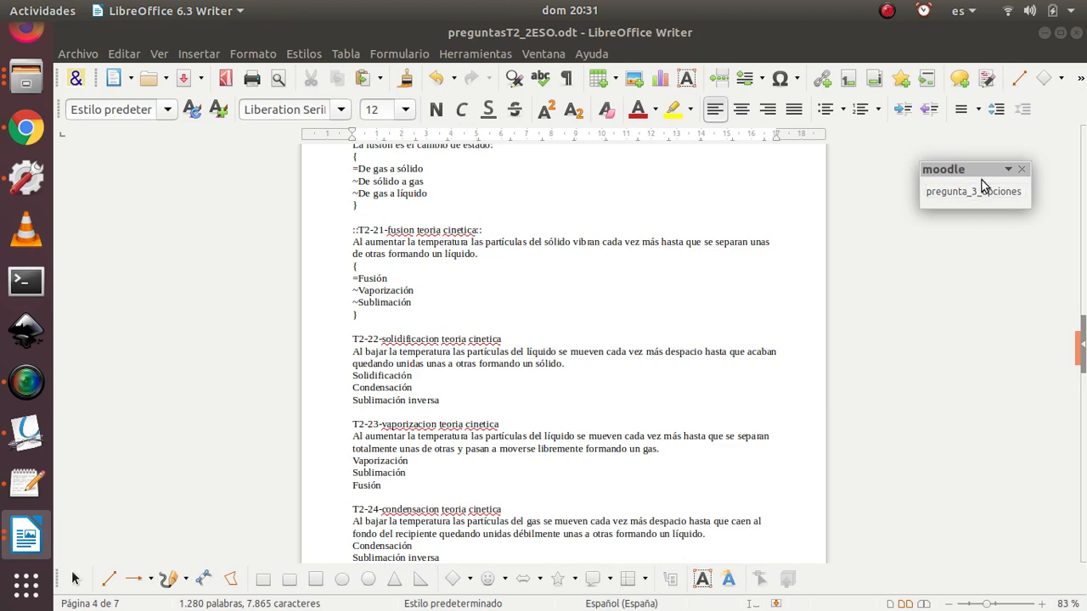
{"action": "right_click", "coordinate": [981, 180]}
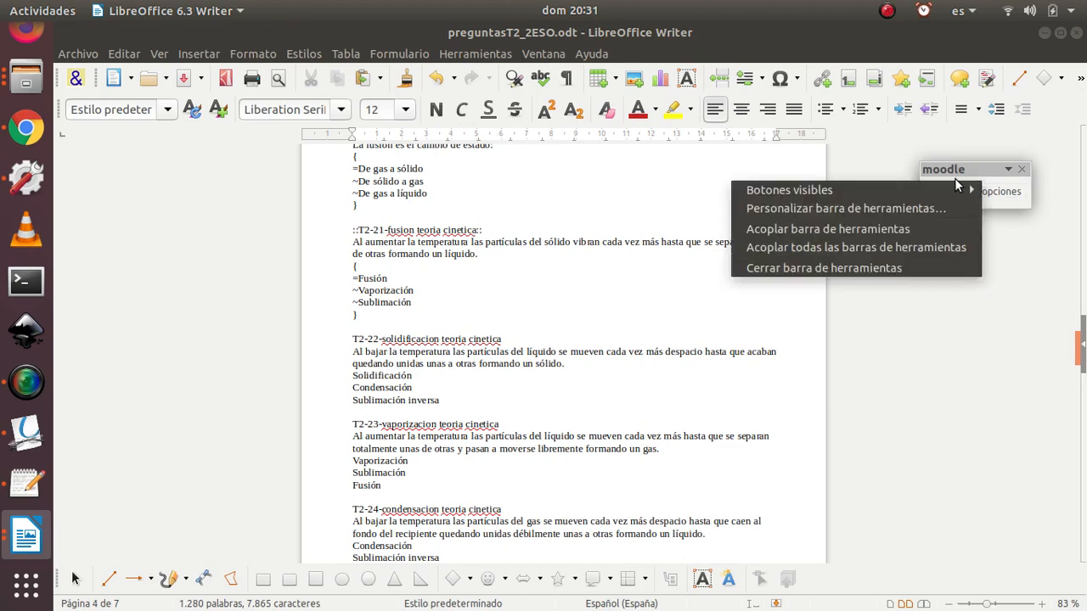
{"action": "left_click", "coordinate": [883, 209]}
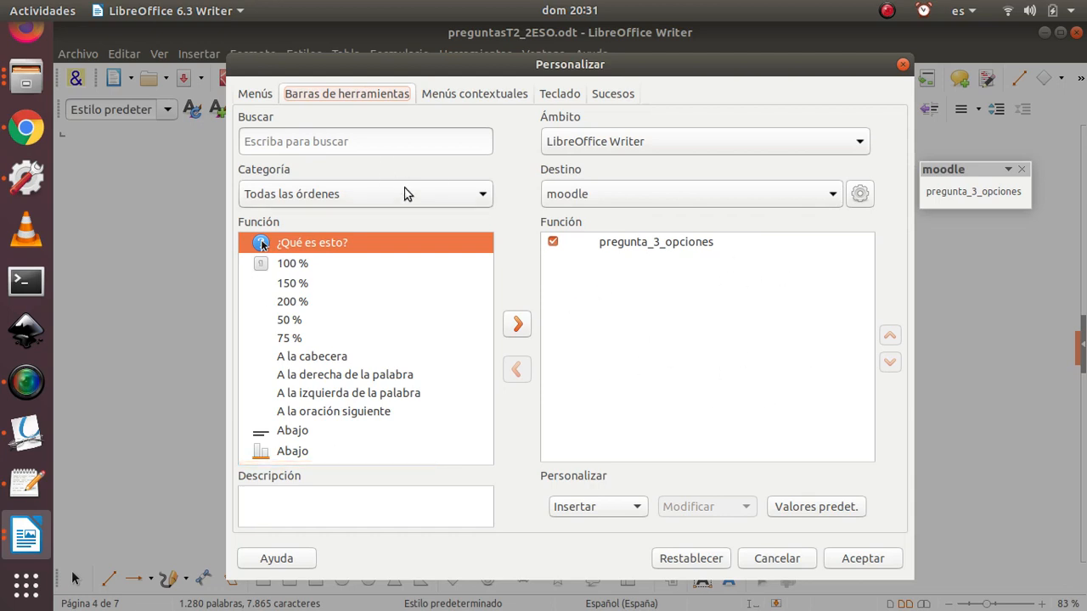
{"action": "left_click", "coordinate": [481, 197]}
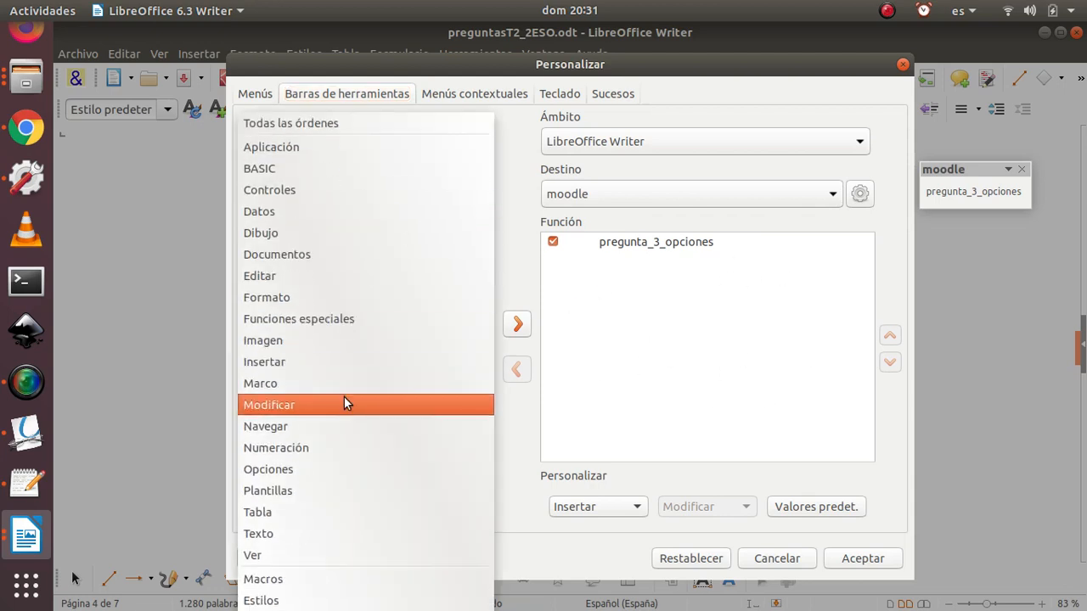
{"action": "left_click", "coordinate": [308, 578]}
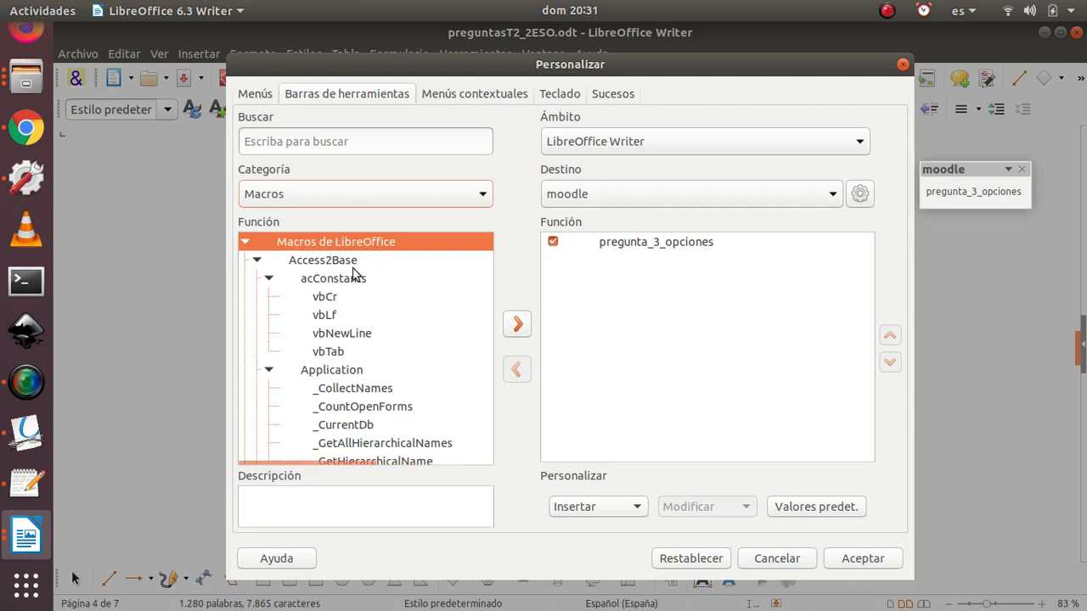
{"action": "left_click", "coordinate": [245, 245]}
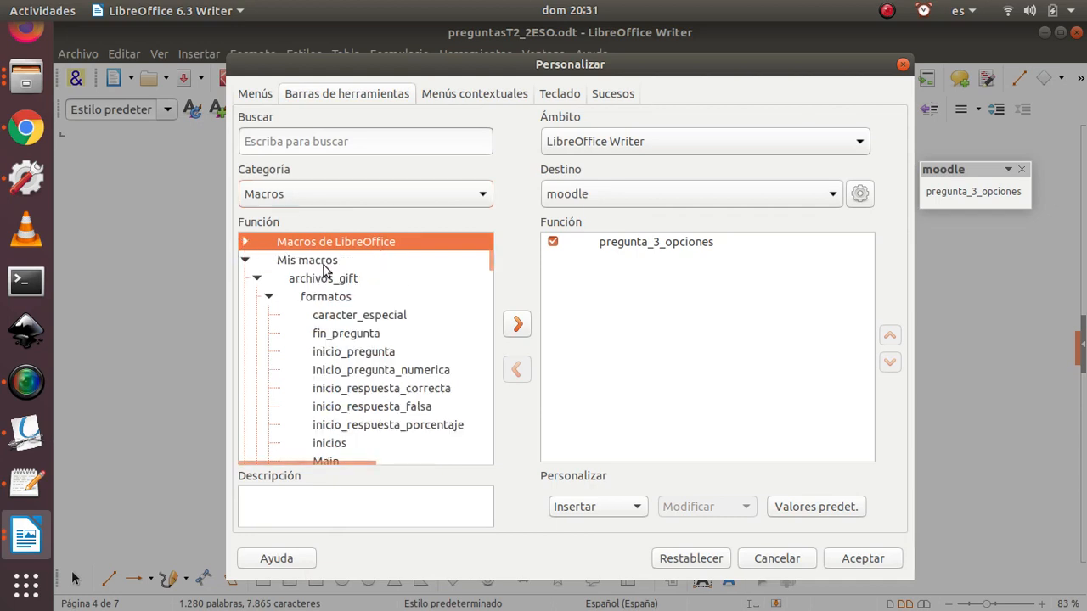
{"action": "scroll", "coordinate": [380, 395], "scroll_direction": "down", "scroll_amount": 3}
{"action": "scroll", "coordinate": [379, 395], "scroll_direction": "down", "scroll_amount": 2}
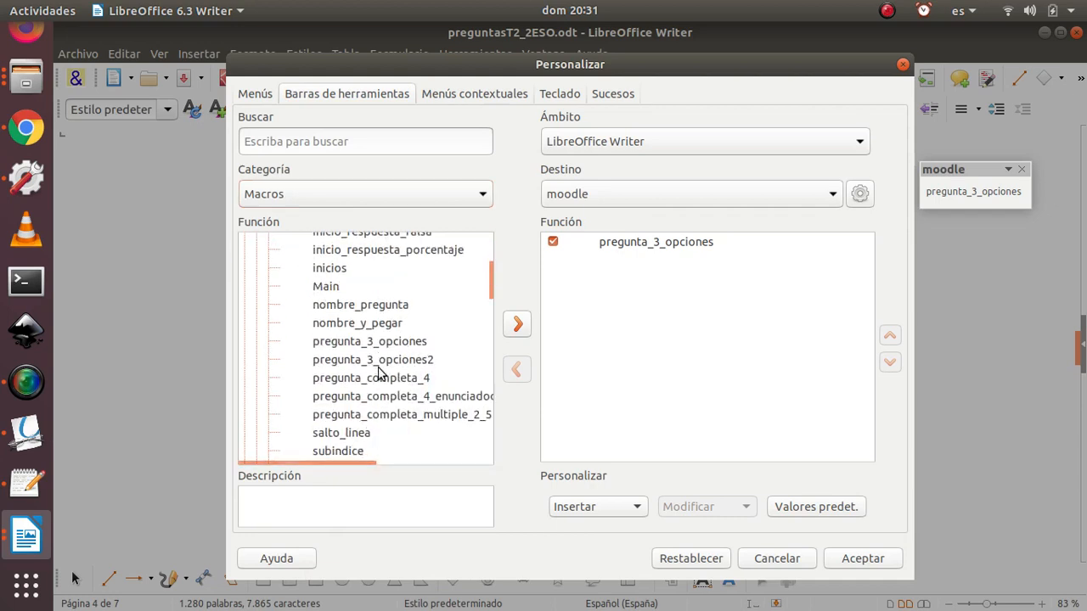
{"action": "left_click", "coordinate": [388, 359]}
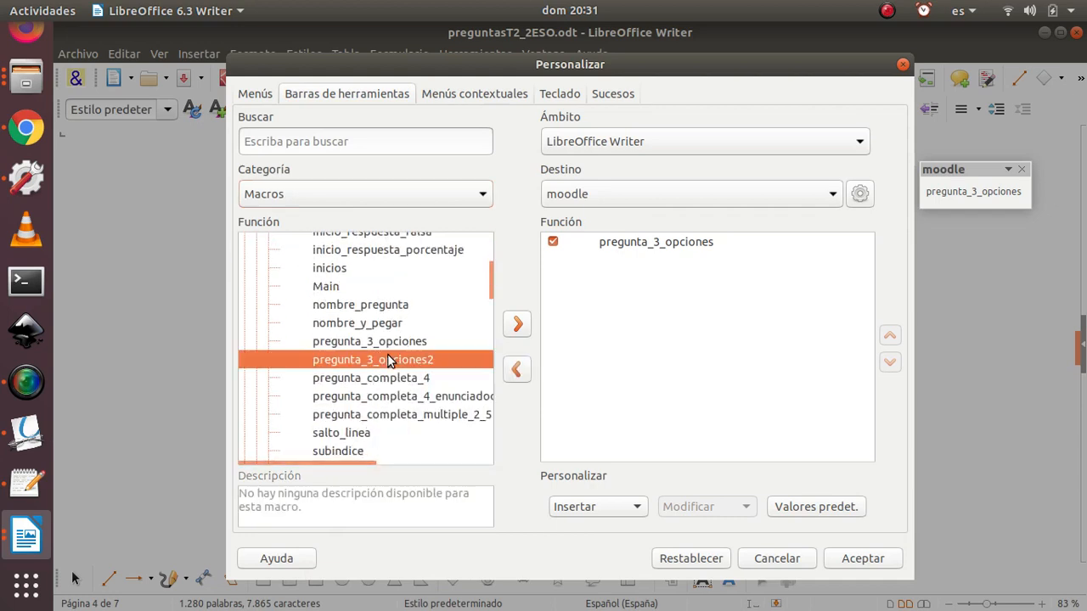
{"action": "left_click", "coordinate": [861, 558]}
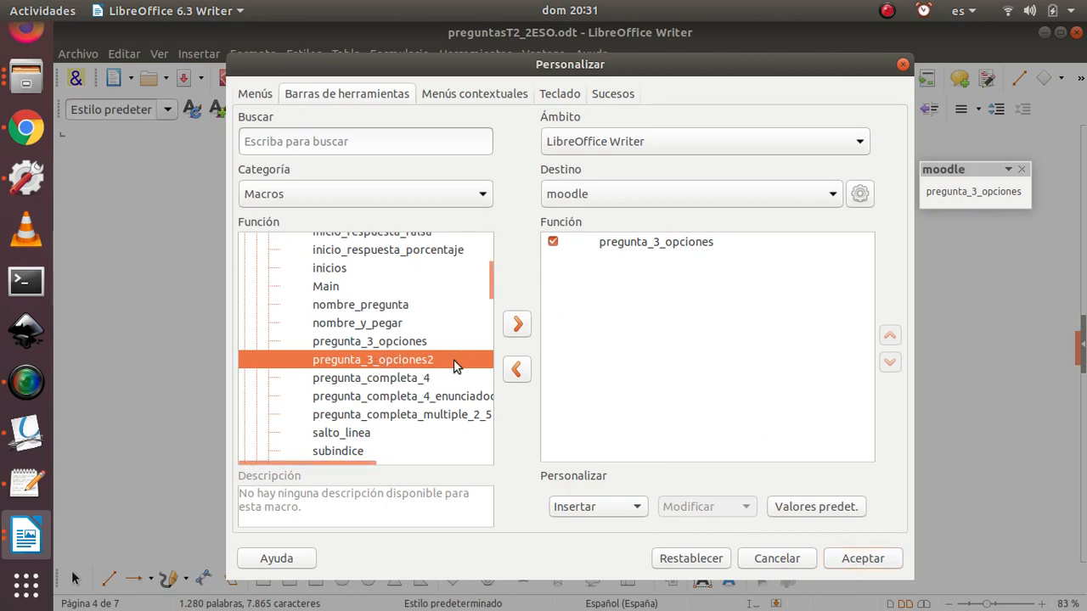
{"action": "left_click", "coordinate": [517, 324]}
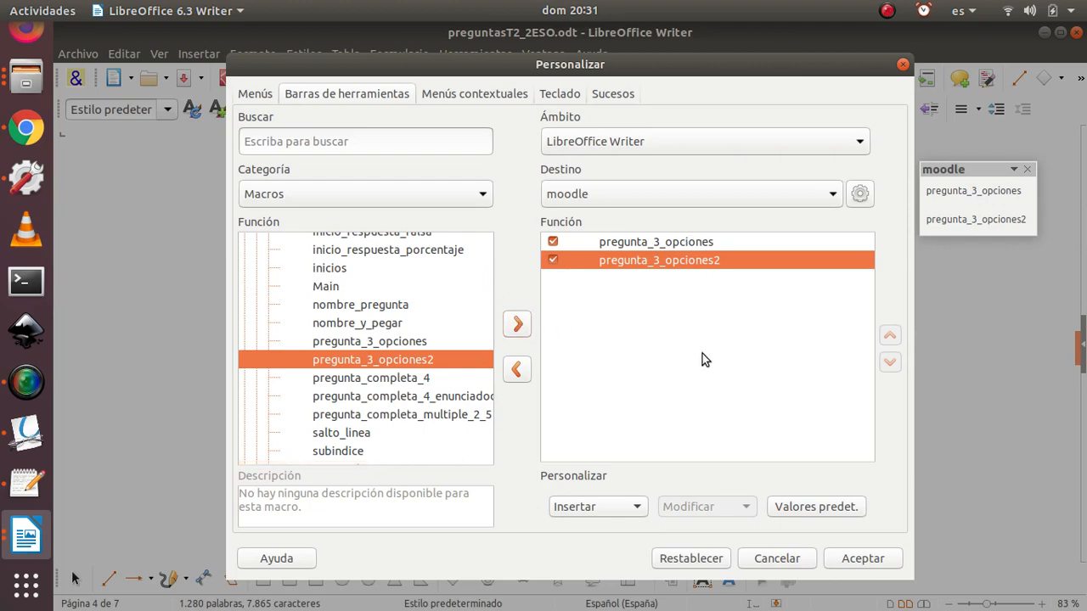
{"action": "left_click", "coordinate": [863, 558]}
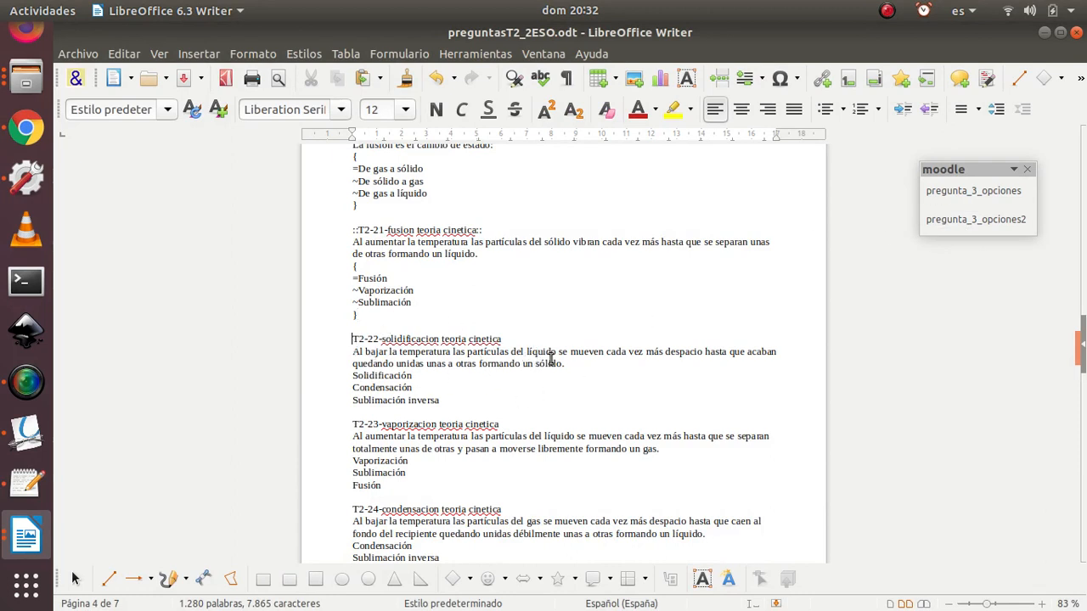
Step: Convert questions T2-22, T2-23 and T2-24 to GIFT format with the pregunta_3_opciones2 macro
{"action": "left_click", "coordinate": [956, 227]}
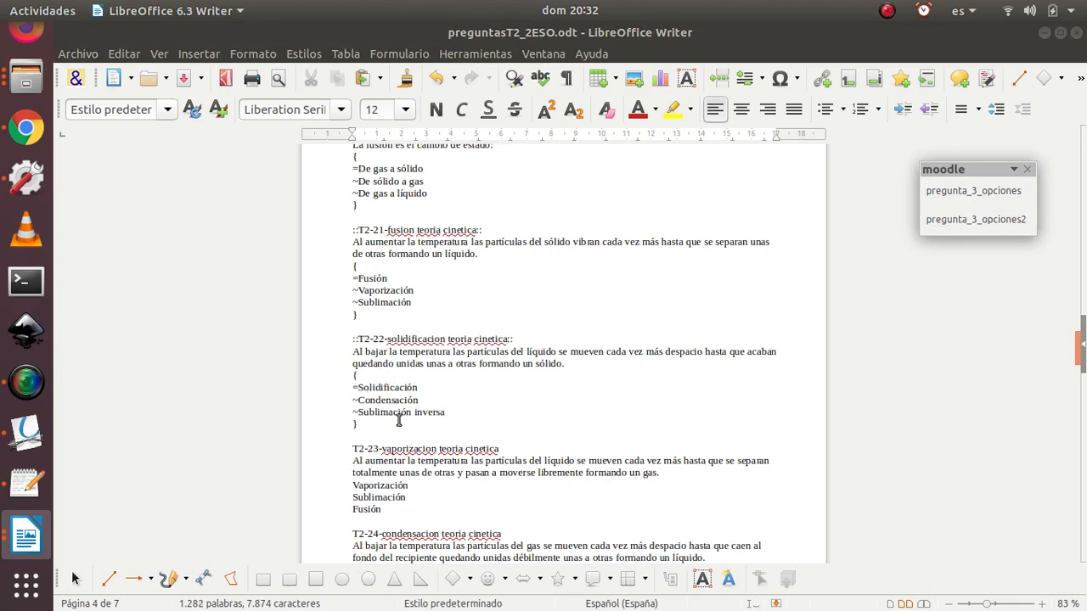
{"action": "scroll", "coordinate": [394, 405], "scroll_direction": "down", "scroll_amount": 3}
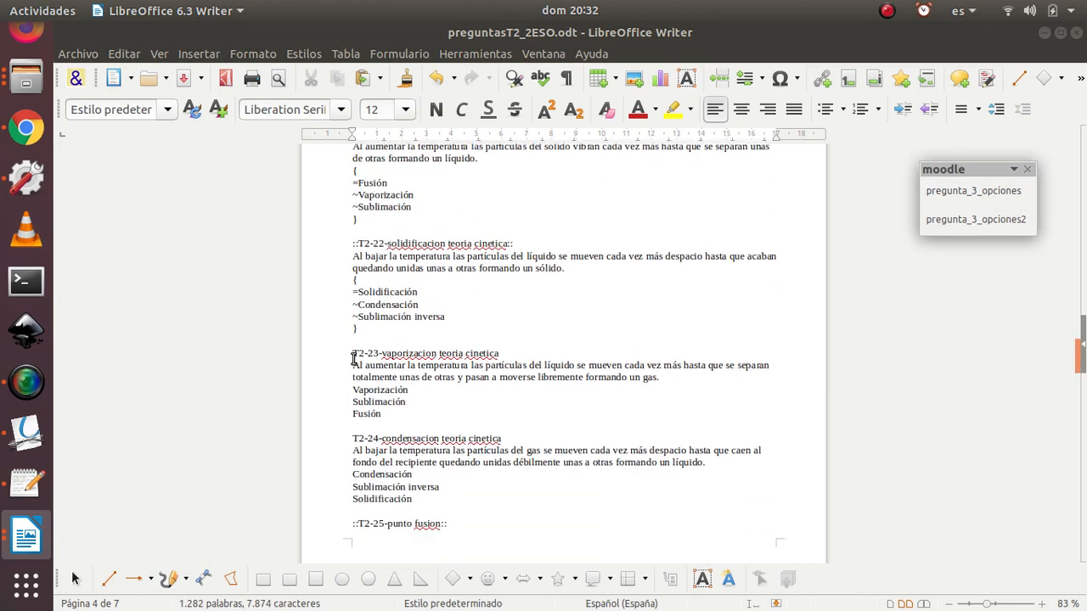
{"action": "left_click", "coordinate": [354, 358]}
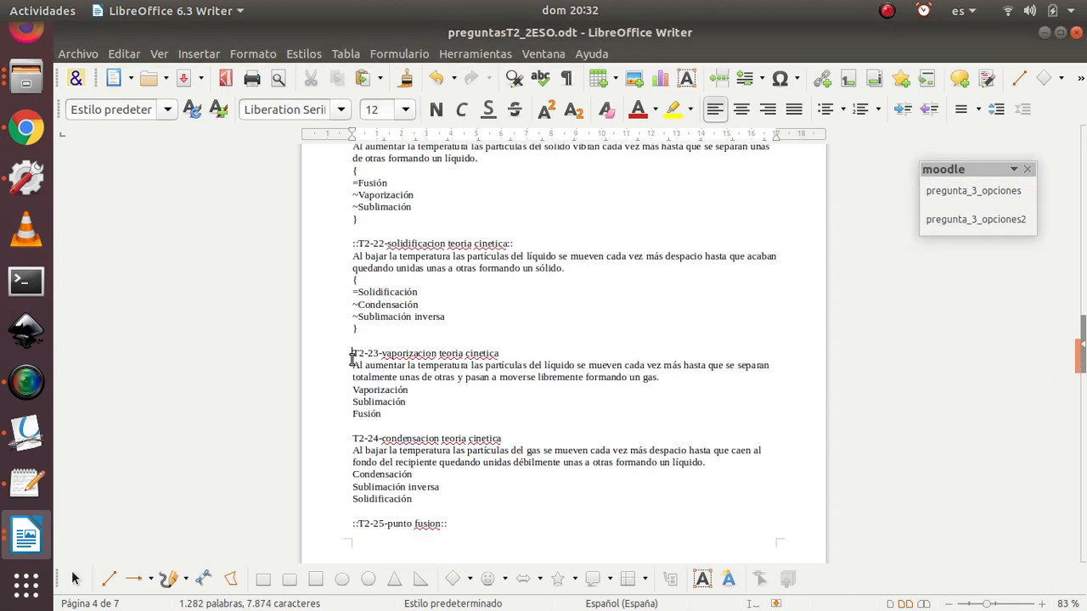
{"action": "left_click", "coordinate": [968, 219]}
{"action": "scroll", "coordinate": [498, 284], "scroll_direction": "down", "scroll_amount": 5}
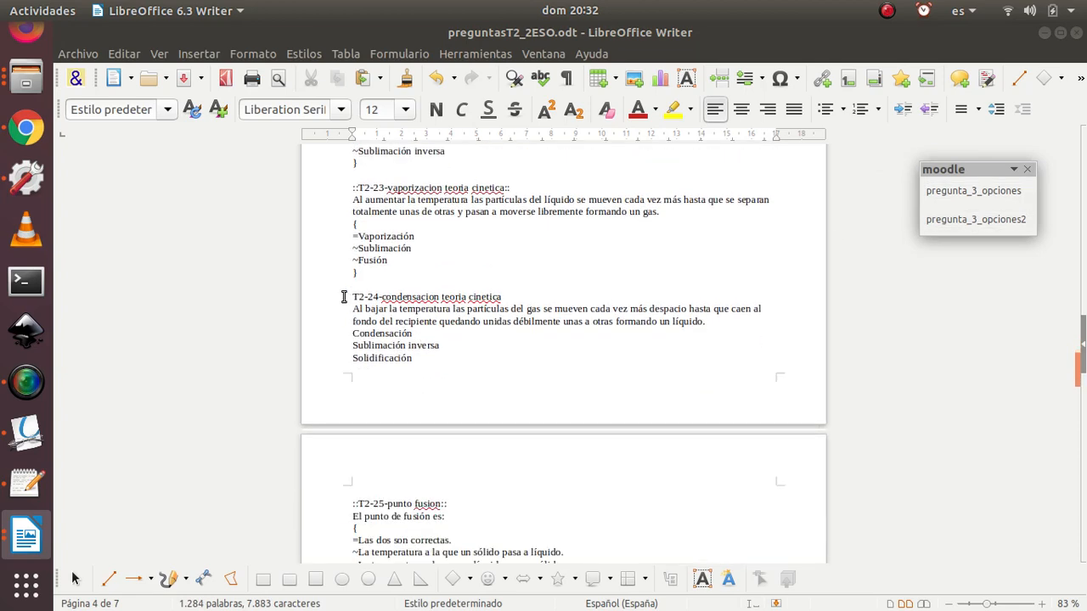
{"action": "left_click", "coordinate": [344, 296]}
{"action": "left_click", "coordinate": [968, 219]}
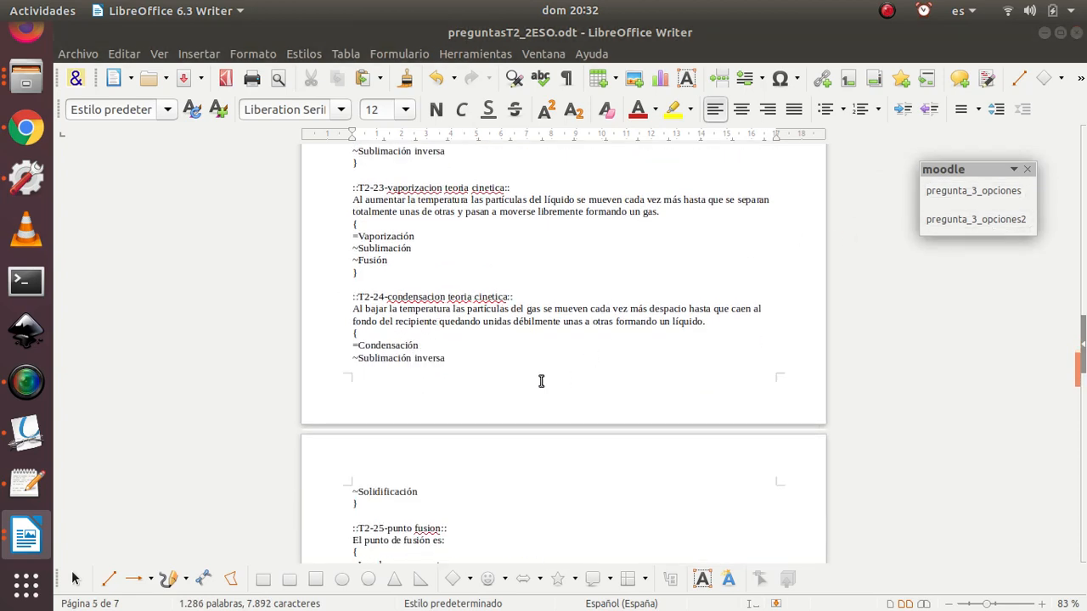
Step: Run the pregunta_3_opciones2 macro from the start of the T2-28 (ejercicio grafica) title to convert that question
{"action": "scroll", "coordinate": [540, 381], "scroll_direction": "down", "scroll_amount": 10}
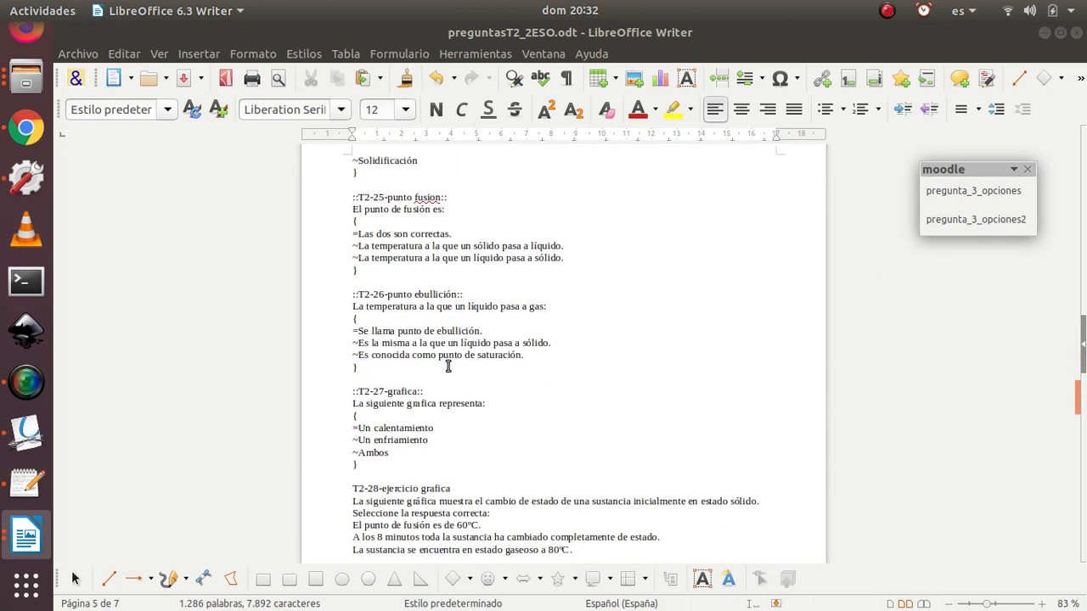
{"action": "scroll", "coordinate": [449, 366], "scroll_direction": "down", "scroll_amount": 4}
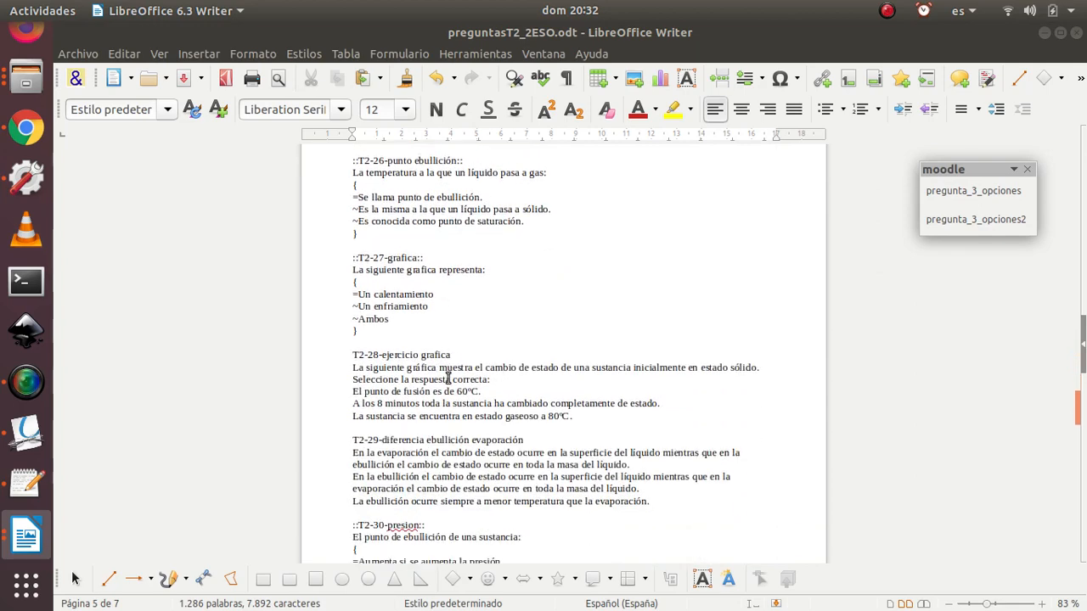
{"action": "left_click", "coordinate": [350, 355]}
{"action": "left_click", "coordinate": [949, 220]}
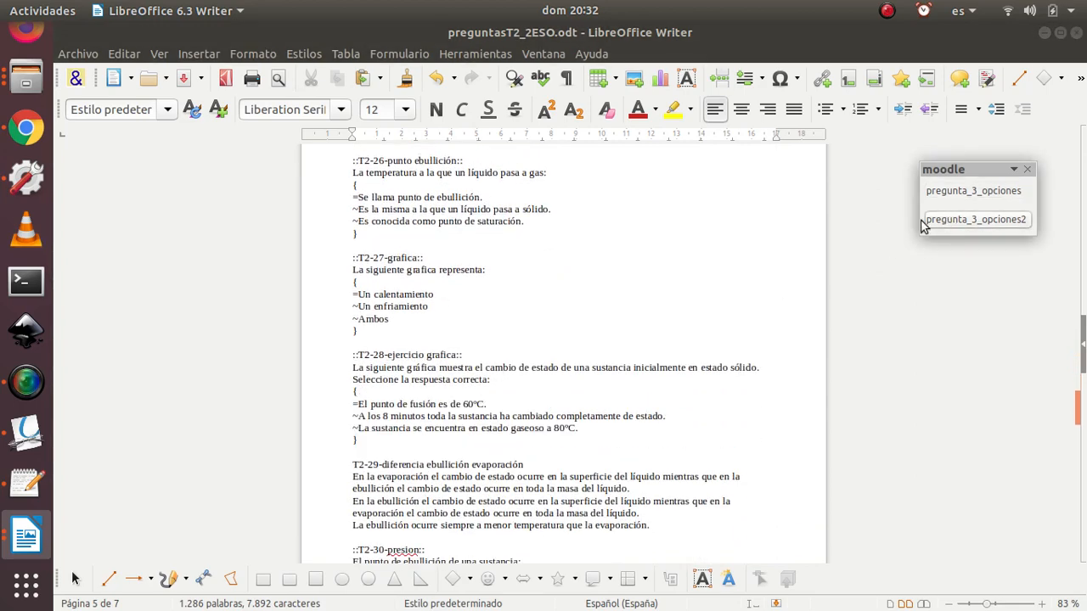
Step: Add the statement "Indica la respuesta correcta:" below the T2-29 title and run the pregunta_3_opciones macro on that question
{"action": "scroll", "coordinate": [522, 351], "scroll_direction": "down", "scroll_amount": 5}
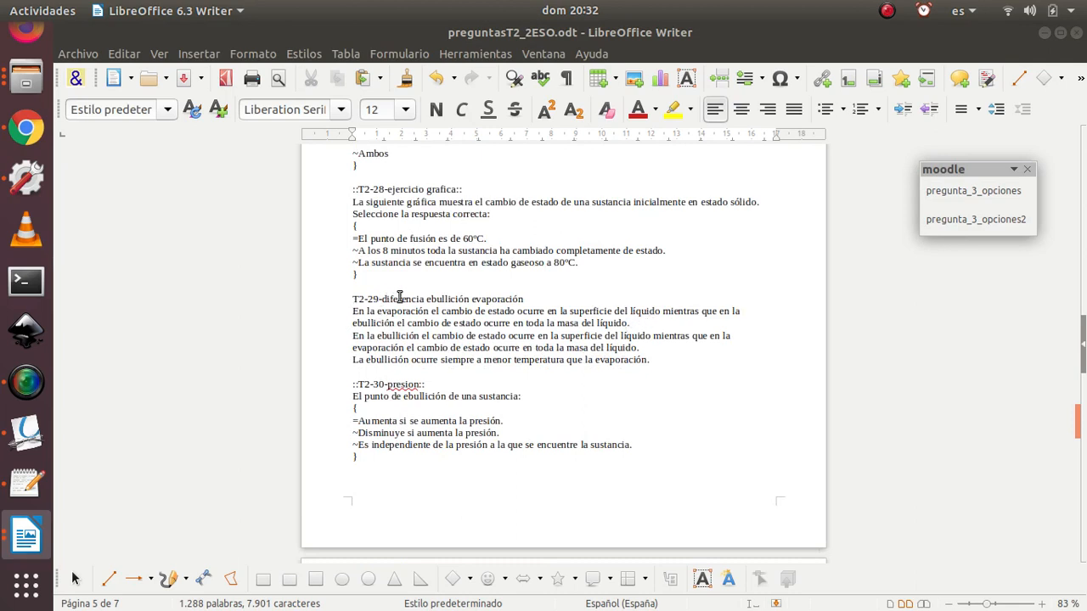
{"action": "left_click", "coordinate": [559, 300]}
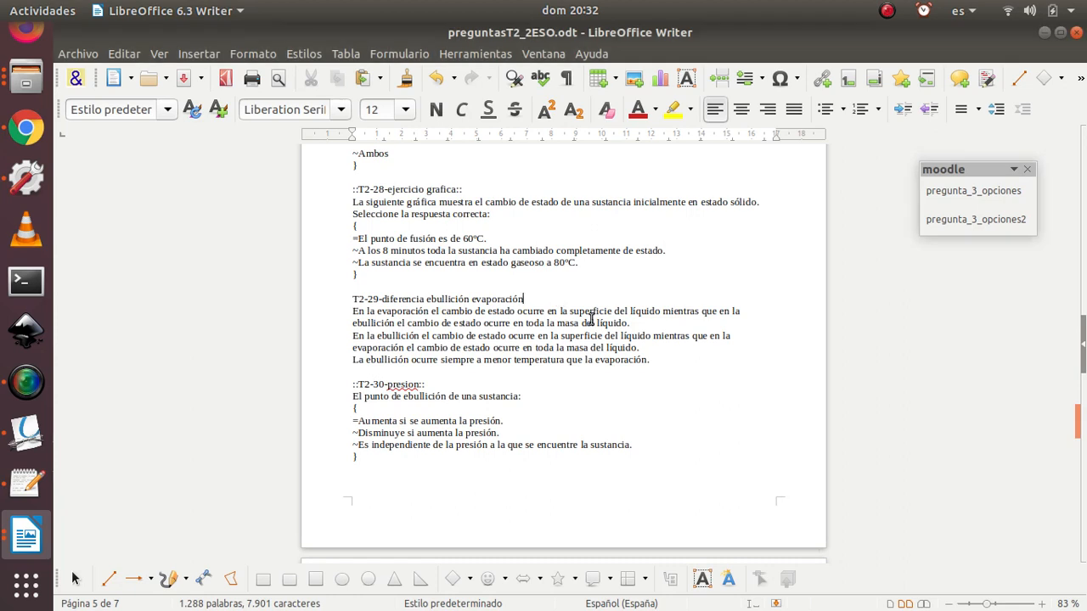
{"action": "key", "text": "Return"}
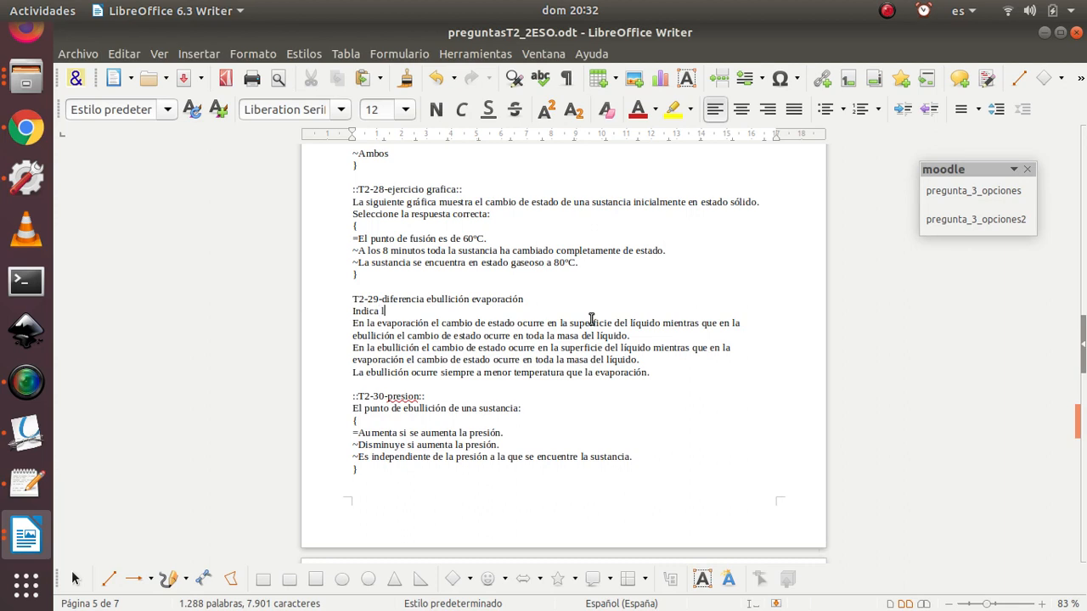
{"action": "type", "text": "Indica la respuesta corre"}
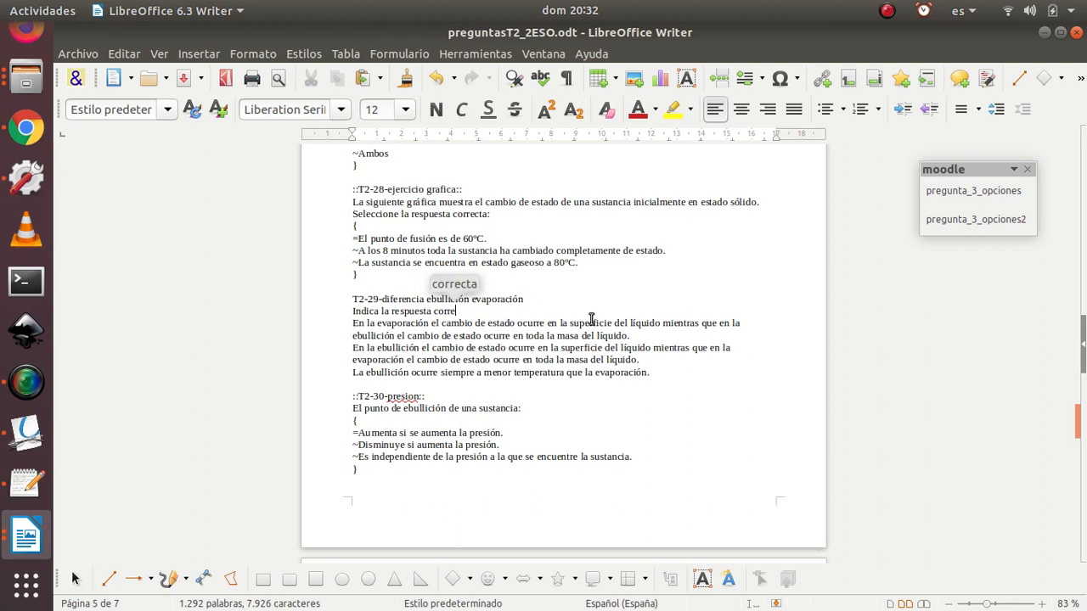
{"action": "type", "text": "cta:"}
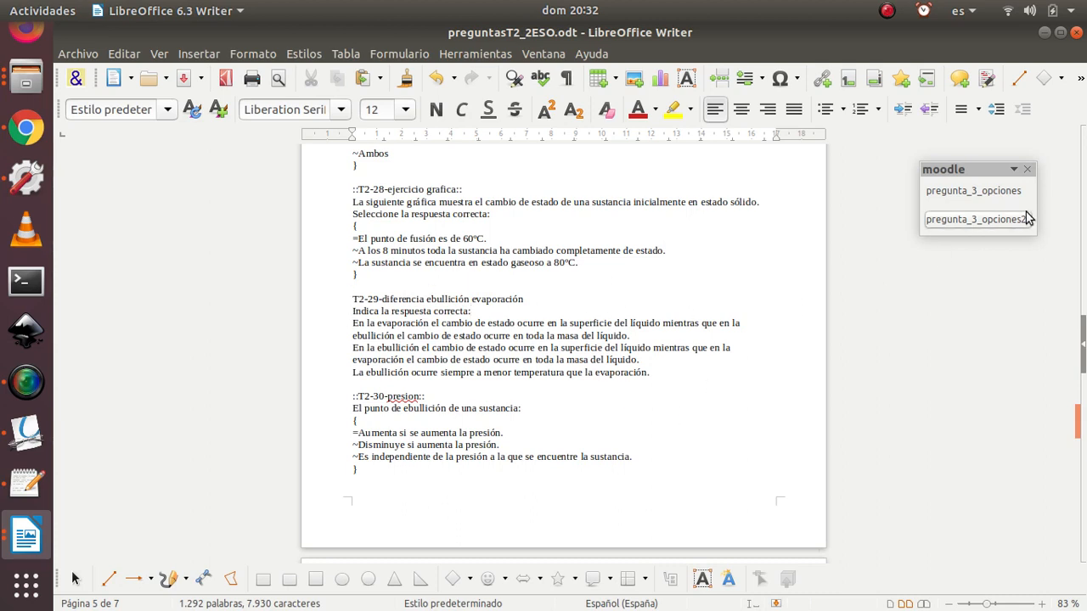
{"action": "left_click", "coordinate": [983, 193]}
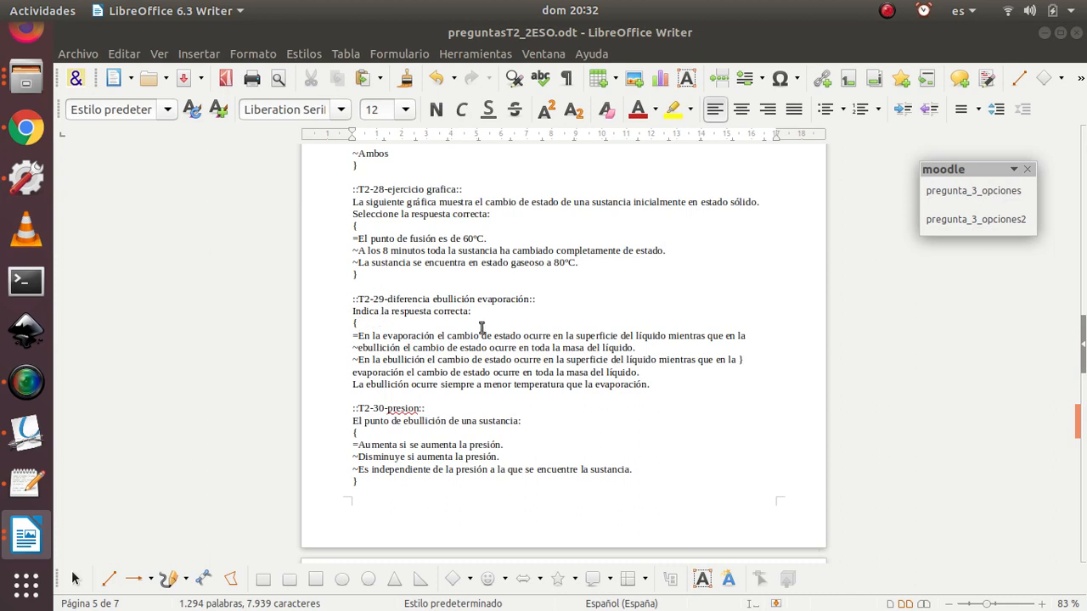
Step: In T2-29, remove the misplaced ~ before the first answer's second line and the misplaced closing brace inside the second answer
{"action": "left_click", "coordinate": [357, 347]}
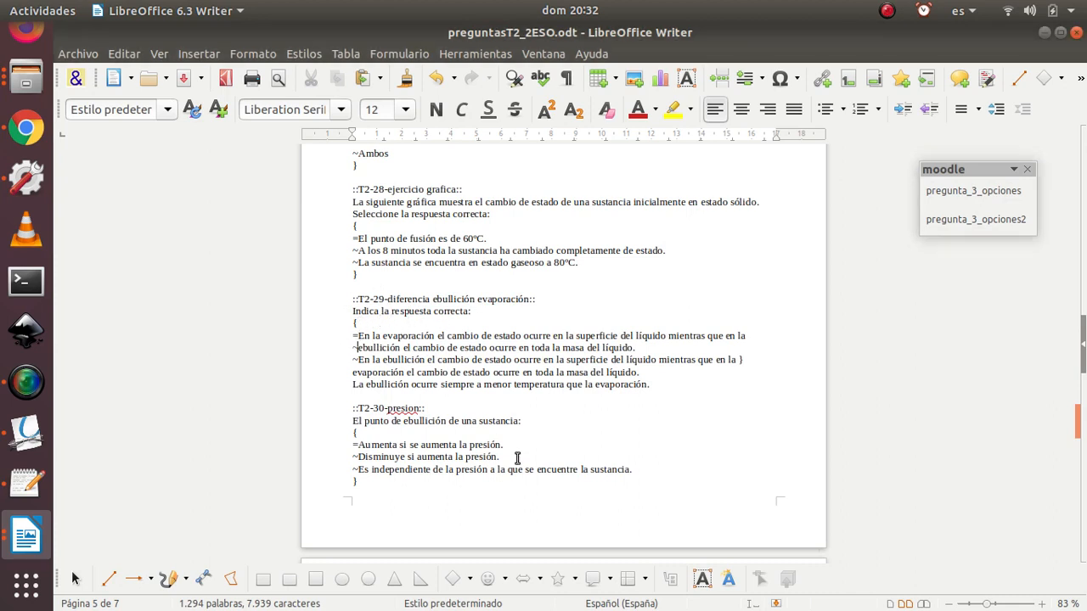
{"action": "key", "text": "BackSpace"}
{"action": "key", "text": "BackSpace"}
{"action": "key", "text": "Return"}
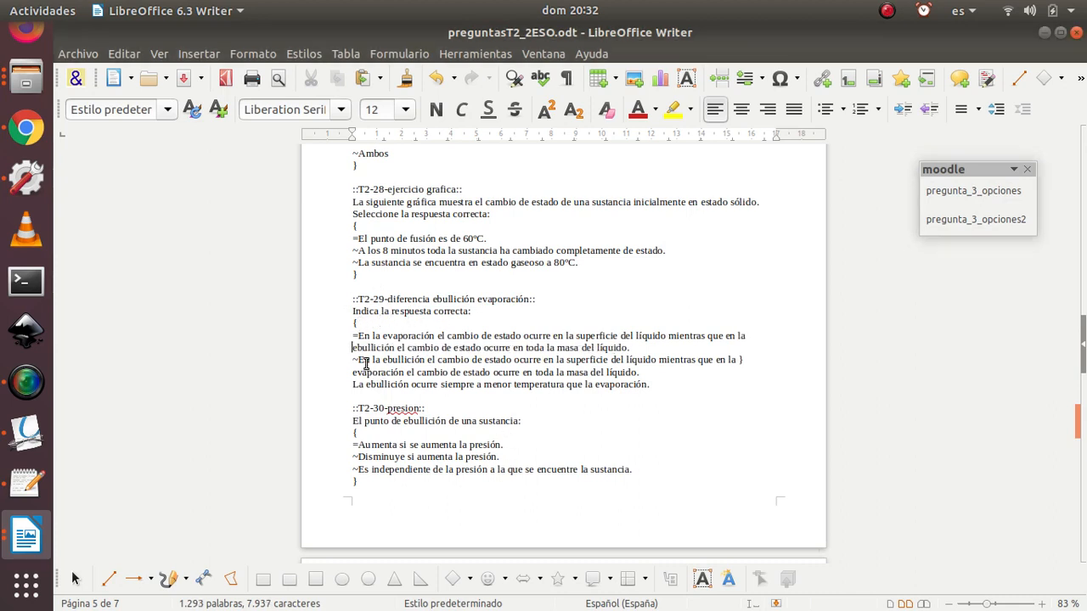
{"action": "left_click", "coordinate": [762, 359]}
{"action": "key", "text": "BackSpace"}
{"action": "key", "text": "BackSpace"}
{"action": "key", "text": "Delete"}
Step: Prefix T2-29's last answer, beginning with La ebullición, with ~ and add a closing brace on a new line below it
{"action": "left_click", "coordinate": [355, 384]}
{"action": "type", "text": "~"}
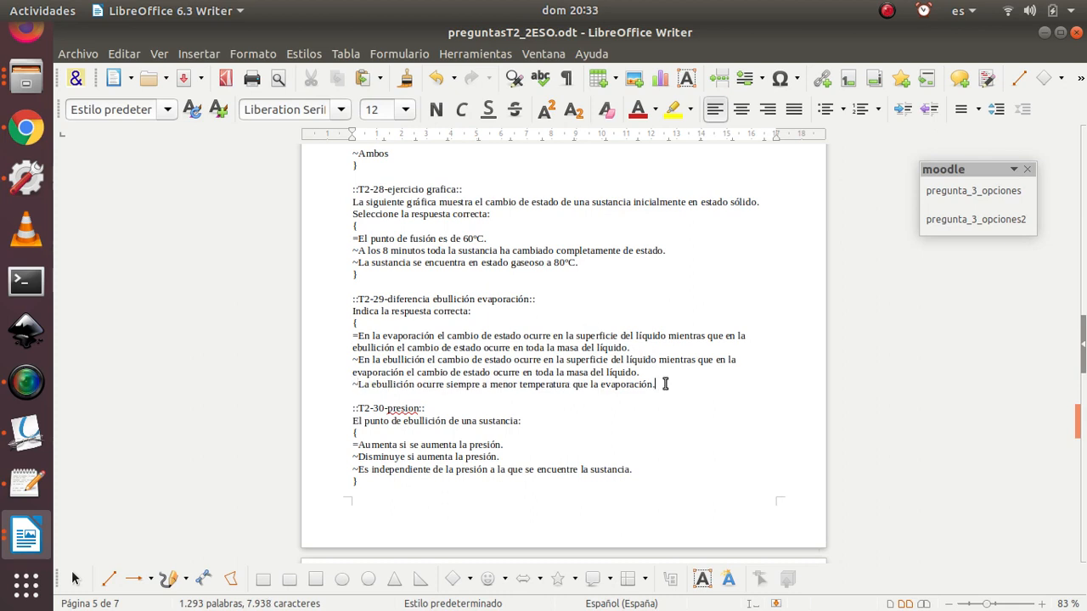
{"action": "key", "text": "Return"}
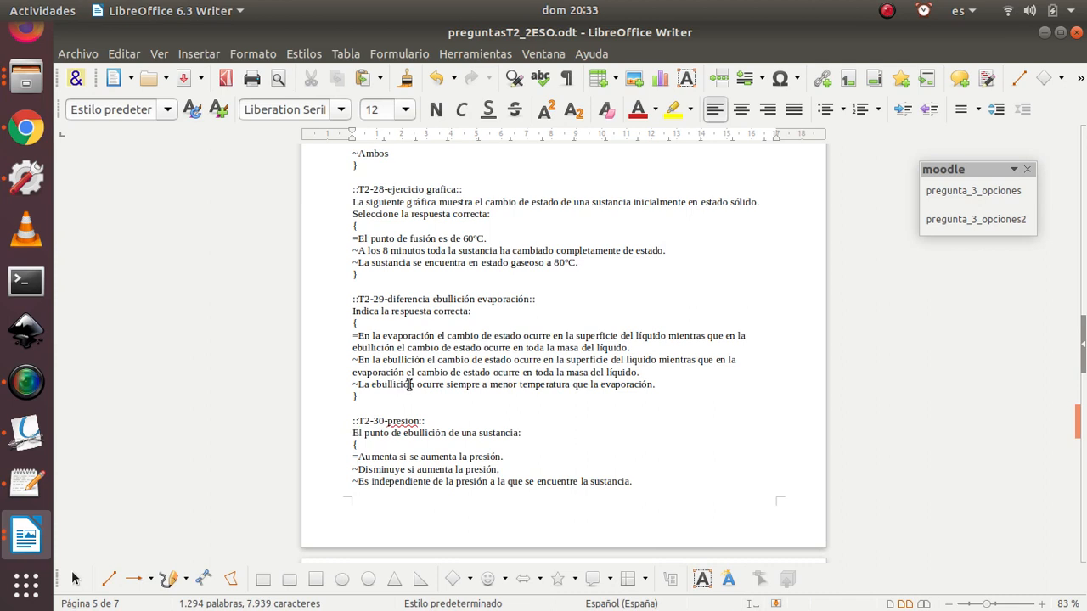
Step: Review the converted questions T2-28 to T2-30 and the unconverted 2-SEL-SP-PP questions that follow them
{"action": "scroll", "coordinate": [534, 365], "scroll_direction": "down", "scroll_amount": 6}
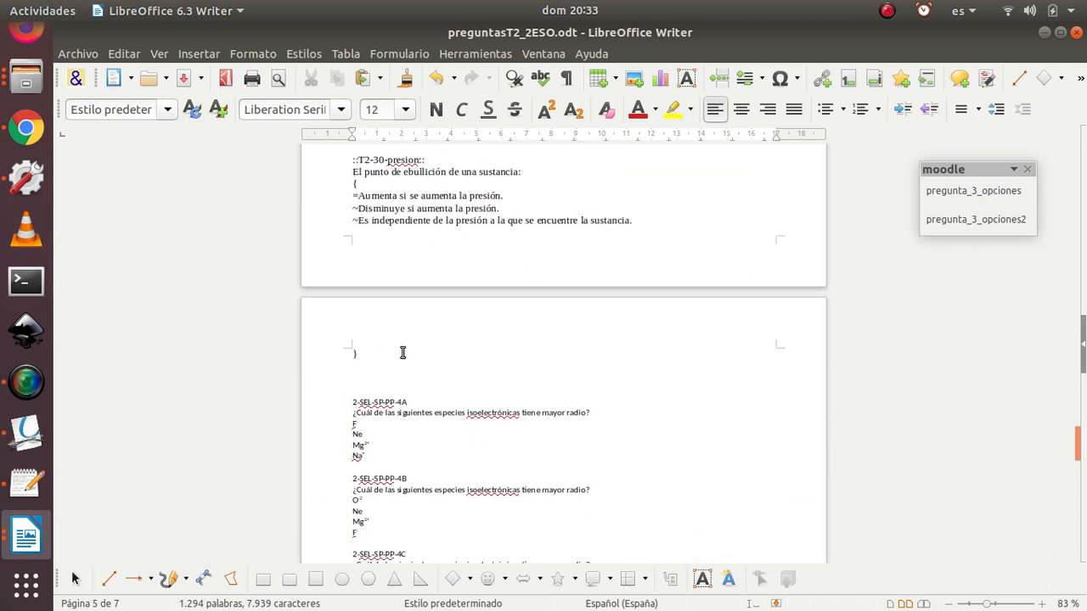
{"action": "scroll", "coordinate": [407, 267], "scroll_direction": "up", "scroll_amount": 5}
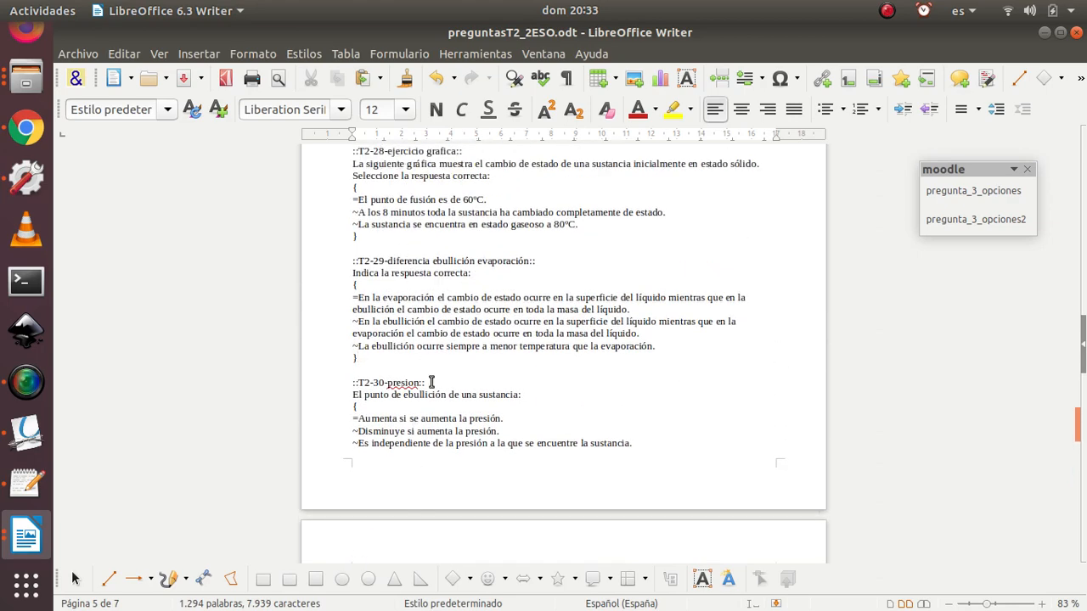
{"action": "scroll", "coordinate": [431, 383], "scroll_direction": "up", "scroll_amount": 3}
{"action": "scroll", "coordinate": [430, 373], "scroll_direction": "down", "scroll_amount": 1}
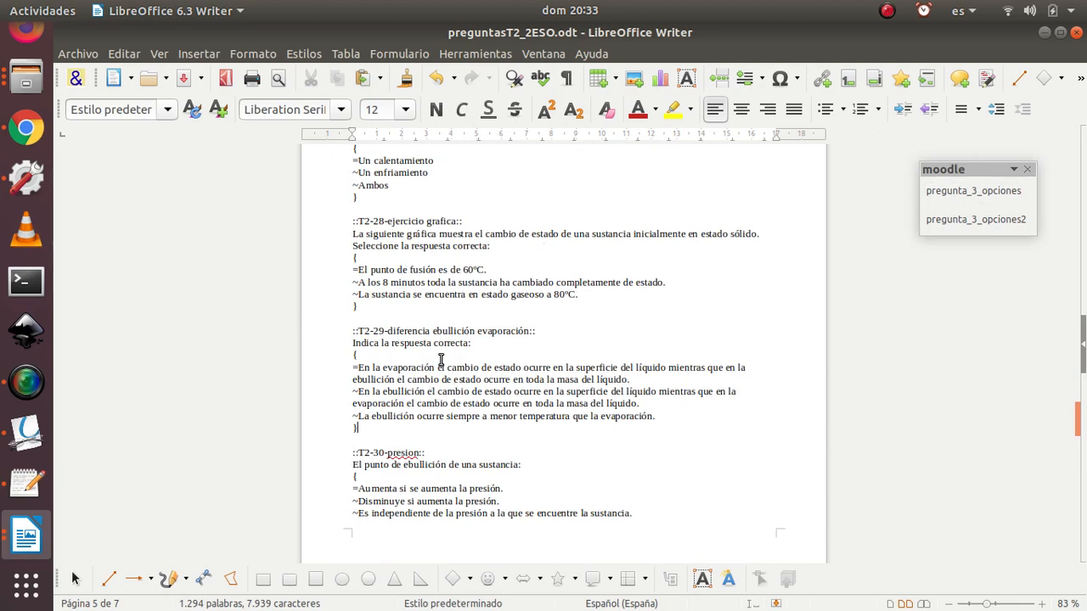
{"action": "scroll", "coordinate": [441, 361], "scroll_direction": "down", "scroll_amount": 3}
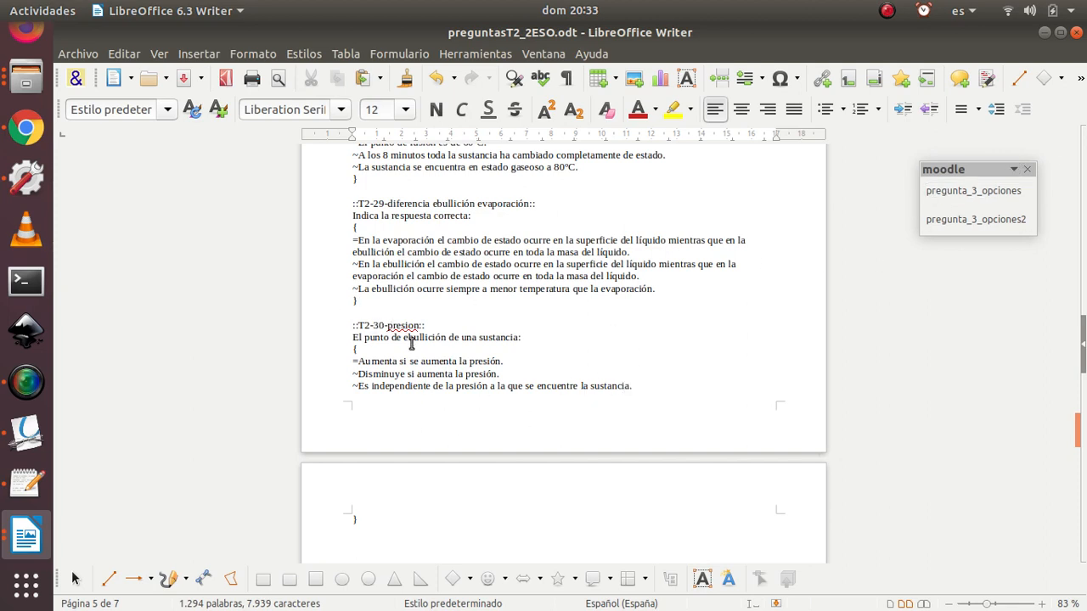
{"action": "scroll", "coordinate": [429, 327], "scroll_direction": "down", "scroll_amount": 6}
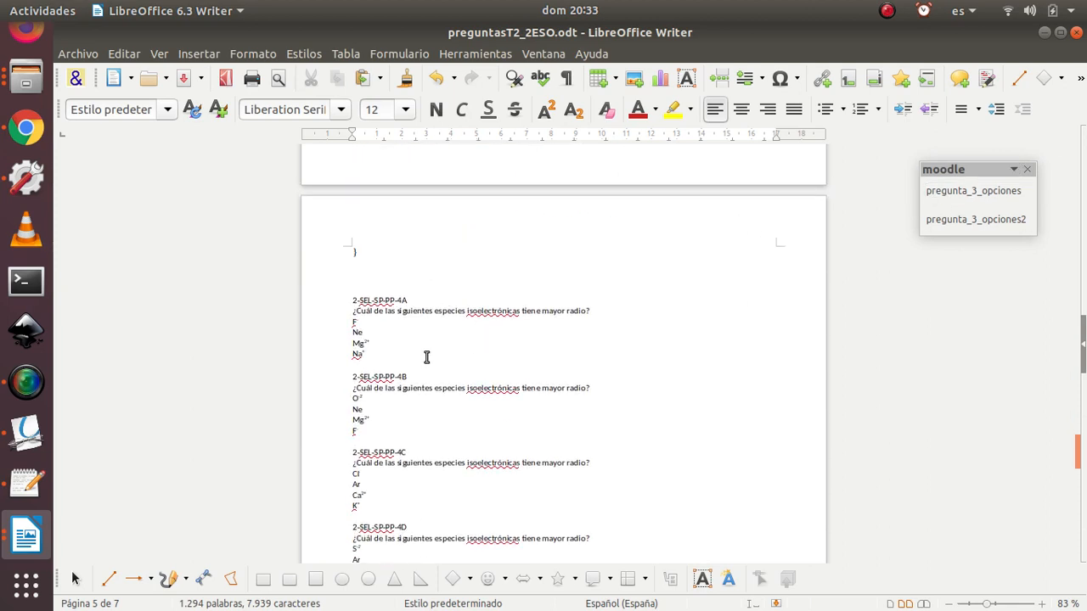
{"action": "scroll", "coordinate": [426, 365], "scroll_direction": "down", "scroll_amount": 3}
{"action": "scroll", "coordinate": [420, 340], "scroll_direction": "down", "scroll_amount": 3}
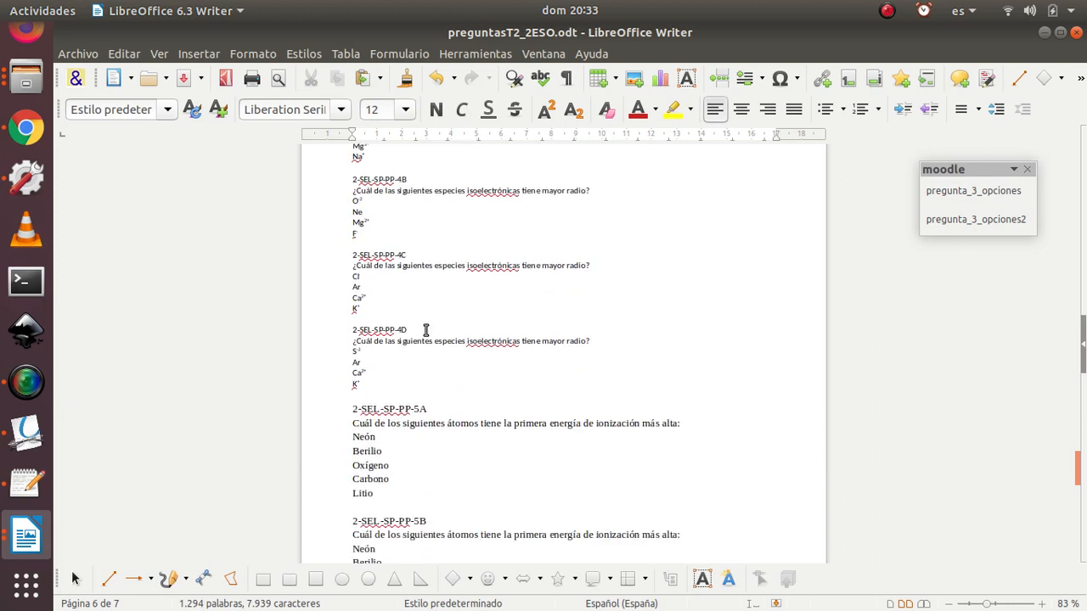
Step: Review the unconverted 2-SEL-SP-PP questions from 4A to 6D, checking how many answer options each one has
{"action": "scroll", "coordinate": [442, 308], "scroll_direction": "down", "scroll_amount": 4}
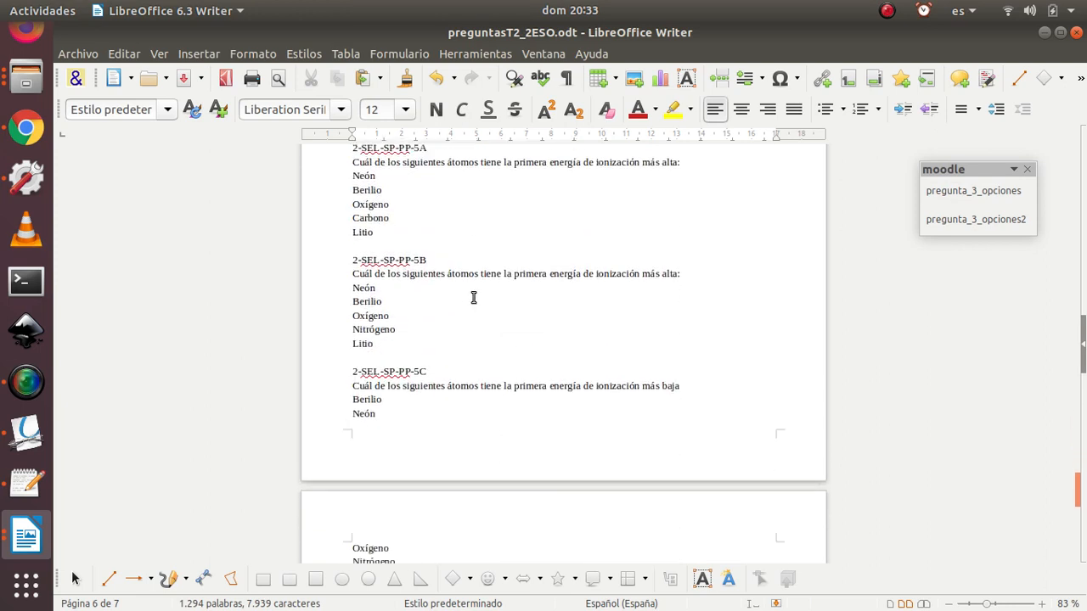
{"action": "scroll", "coordinate": [436, 269], "scroll_direction": "down", "scroll_amount": 4}
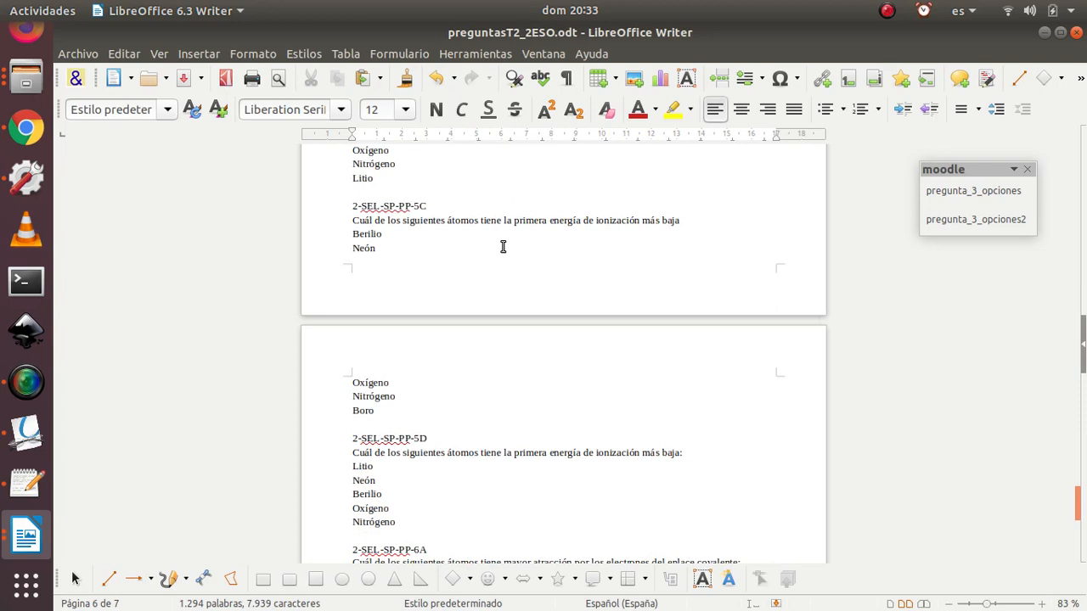
{"action": "scroll", "coordinate": [501, 245], "scroll_direction": "down", "scroll_amount": 7}
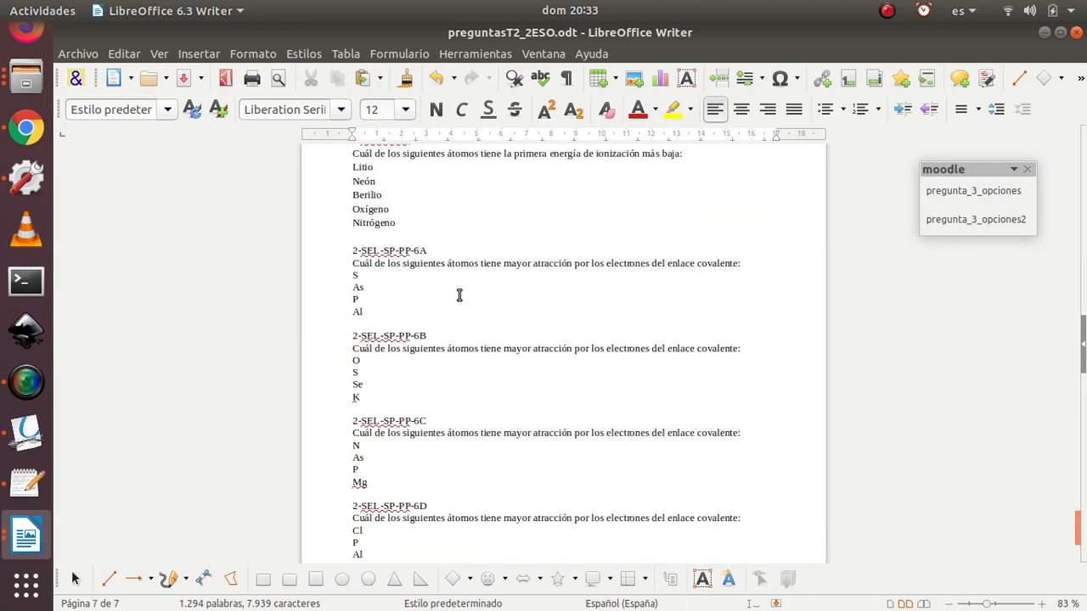
{"action": "scroll", "coordinate": [386, 305], "scroll_direction": "down", "scroll_amount": 5}
{"action": "scroll", "coordinate": [399, 252], "scroll_direction": "up", "scroll_amount": 2}
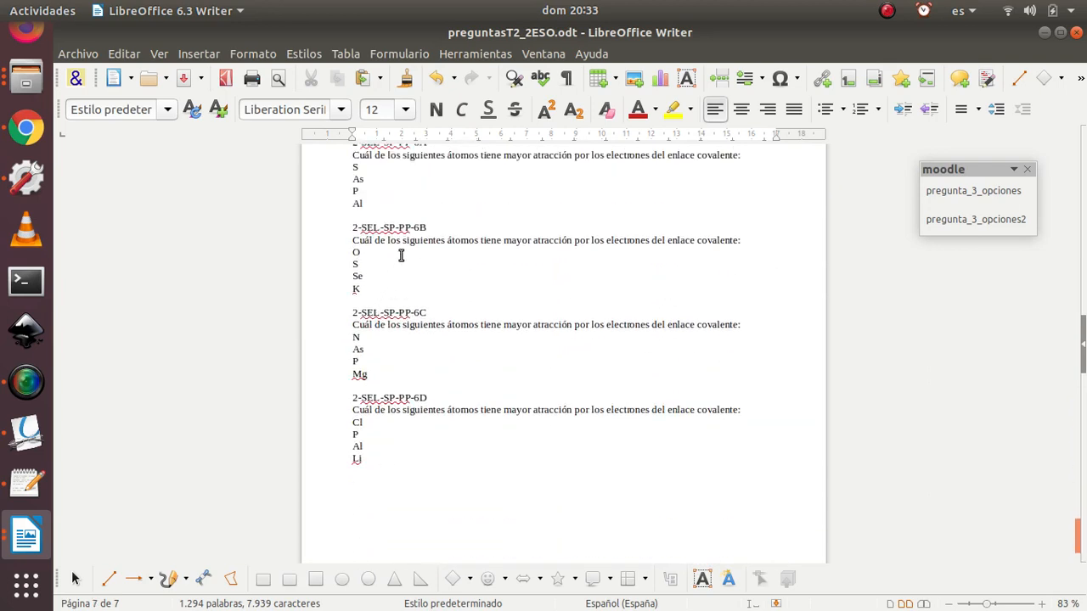
{"action": "scroll", "coordinate": [430, 266], "scroll_direction": "up", "scroll_amount": 5}
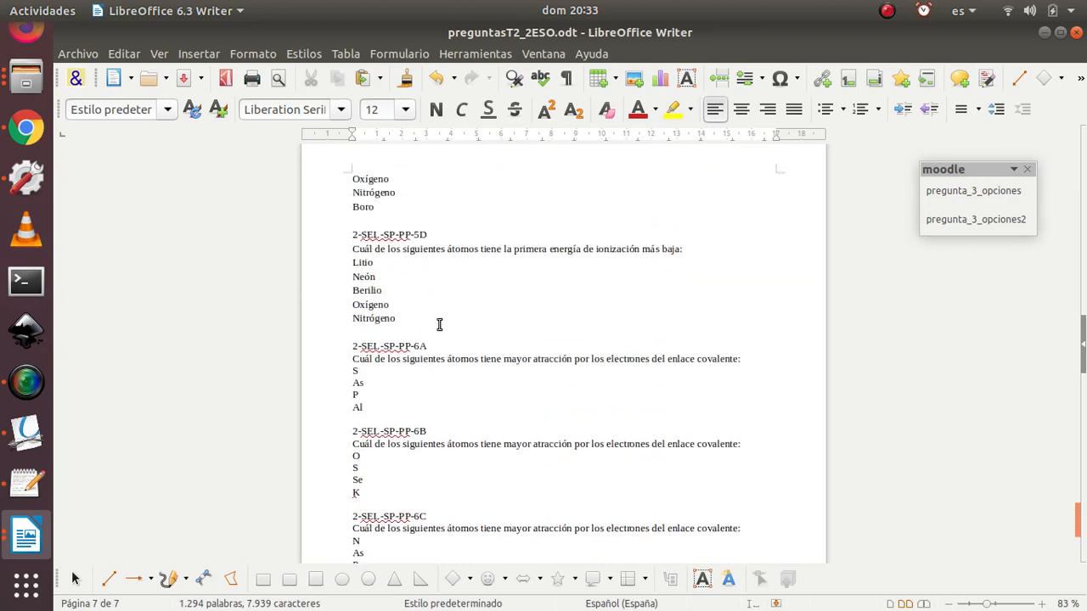
{"action": "scroll", "coordinate": [365, 324], "scroll_direction": "up", "scroll_amount": 14}
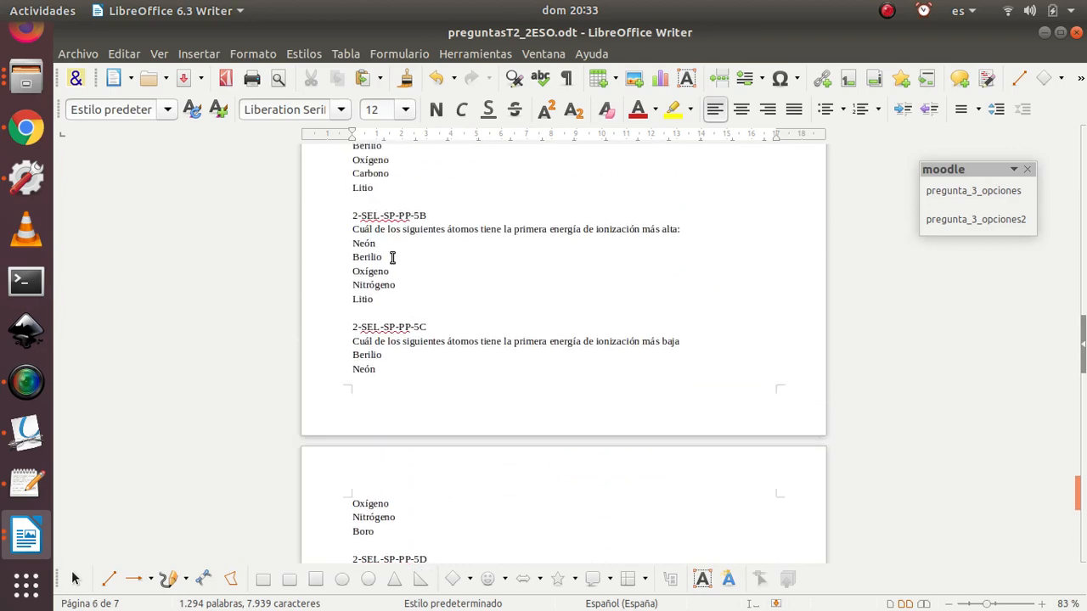
{"action": "scroll", "coordinate": [438, 296], "scroll_direction": "up", "scroll_amount": 3}
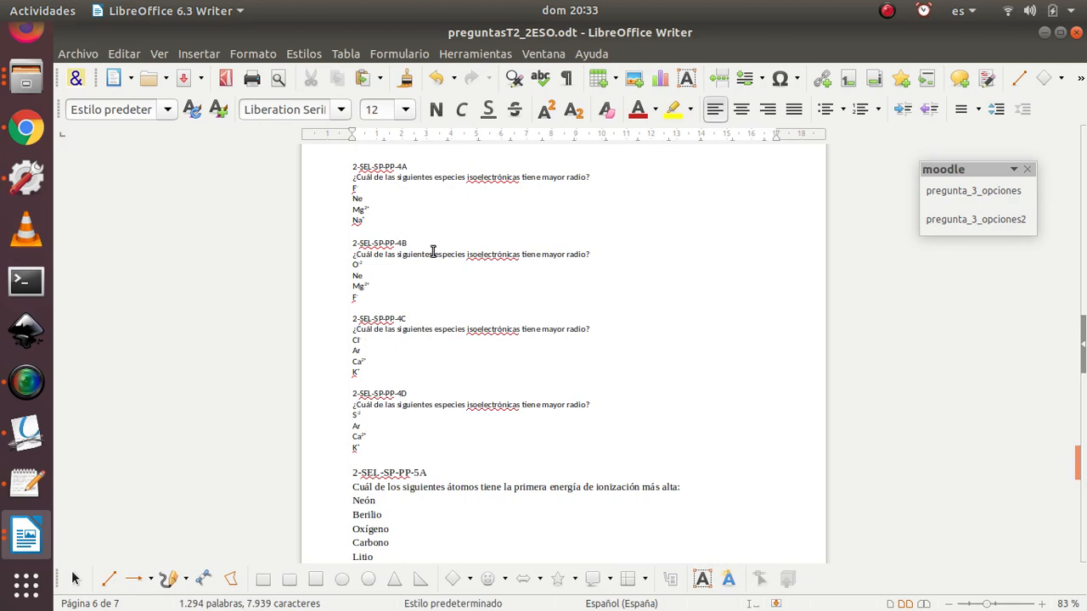
{"action": "scroll", "coordinate": [432, 247], "scroll_direction": "up", "scroll_amount": 3}
{"action": "scroll", "coordinate": [451, 260], "scroll_direction": "down", "scroll_amount": 20}
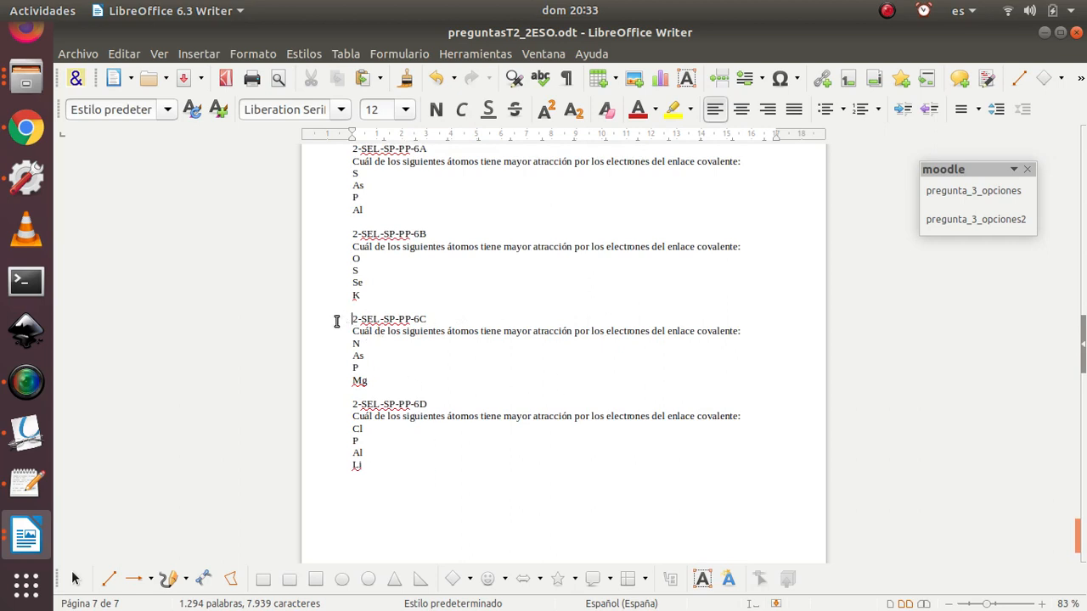
Step: Start recording a macro and convert 2-SEL-SP-PP-6D to GIFT: wrap the title in ::, enclose the answers in braces, prefix Cl with = and the others with ~
{"action": "left_click", "coordinate": [460, 56]}
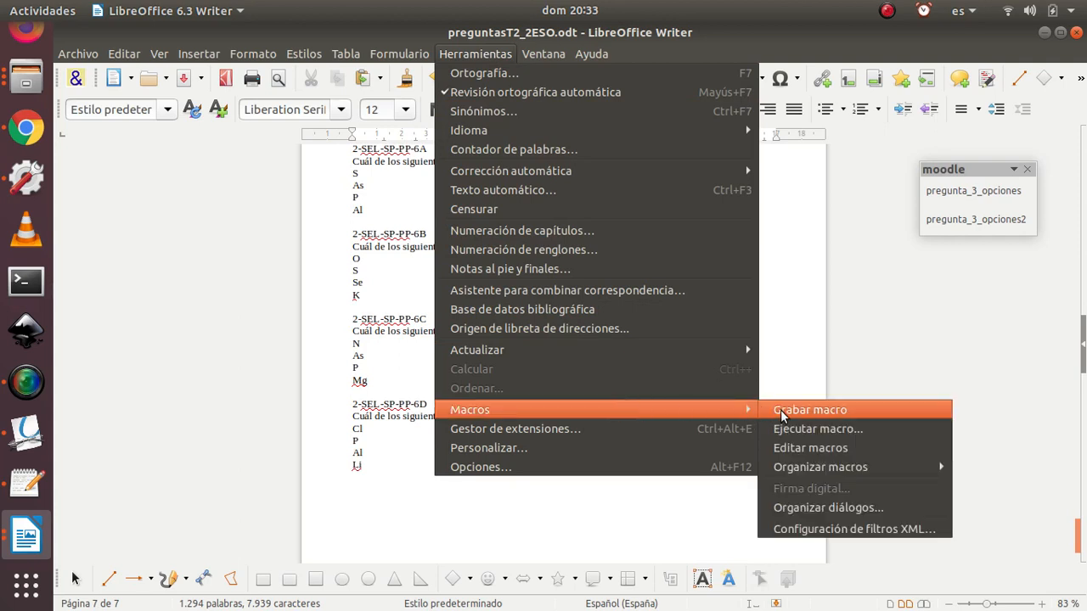
{"action": "left_click", "coordinate": [781, 409]}
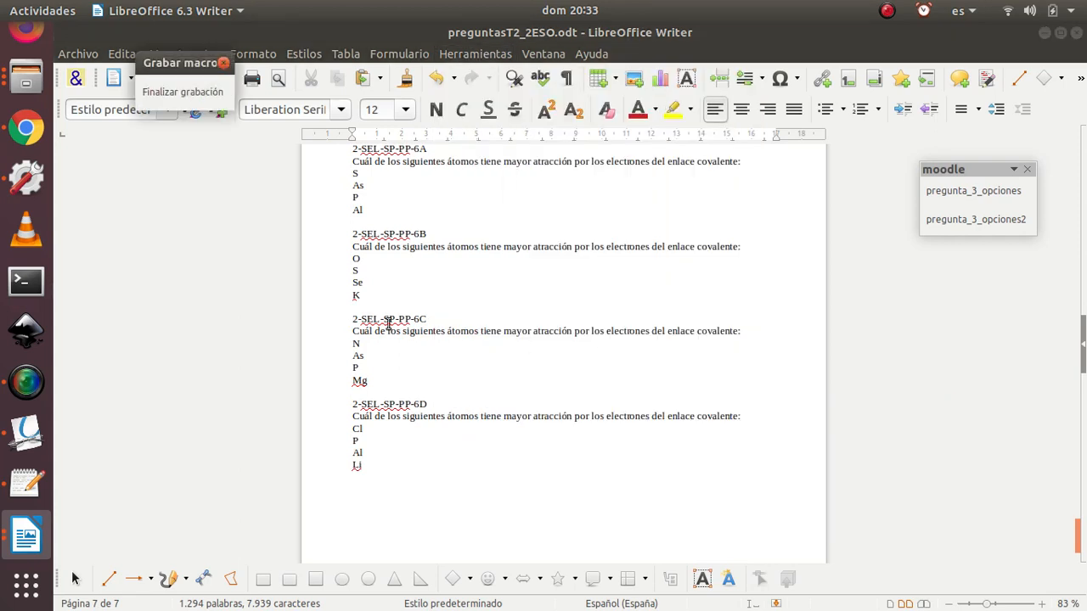
{"action": "left_click", "coordinate": [348, 405]}
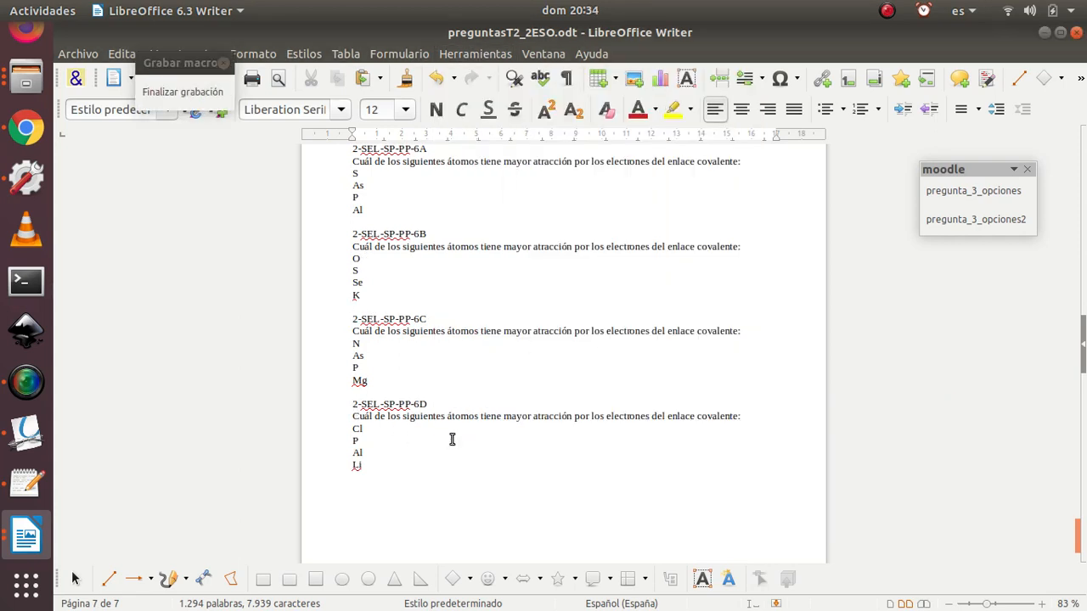
{"action": "type", "text": "::"}
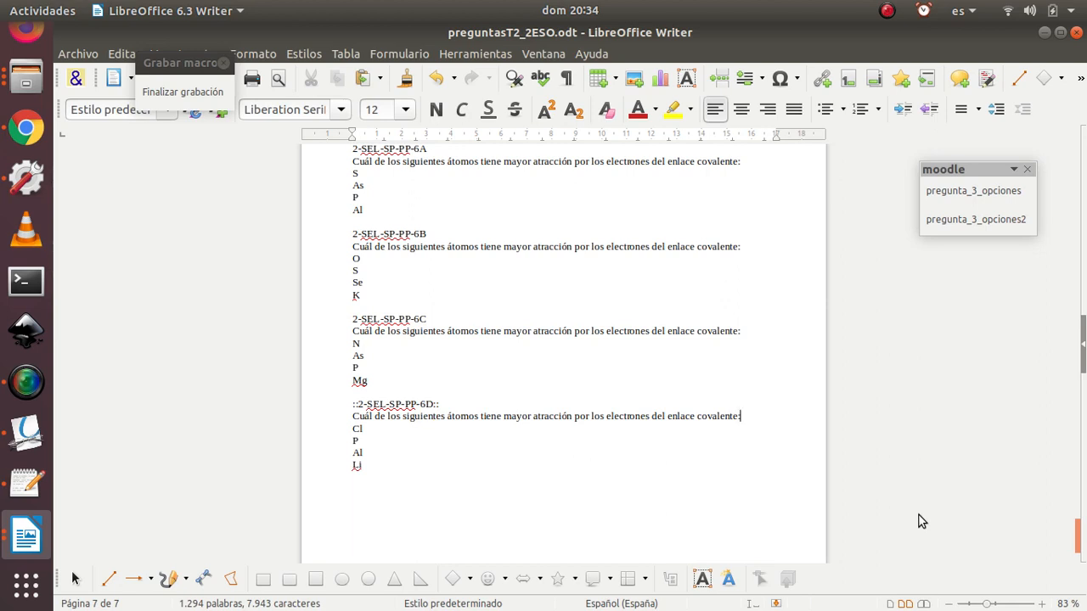
{"action": "key", "text": "Return"}
{"action": "type", "text": "="}
{"action": "key", "text": "ctrl+j"}
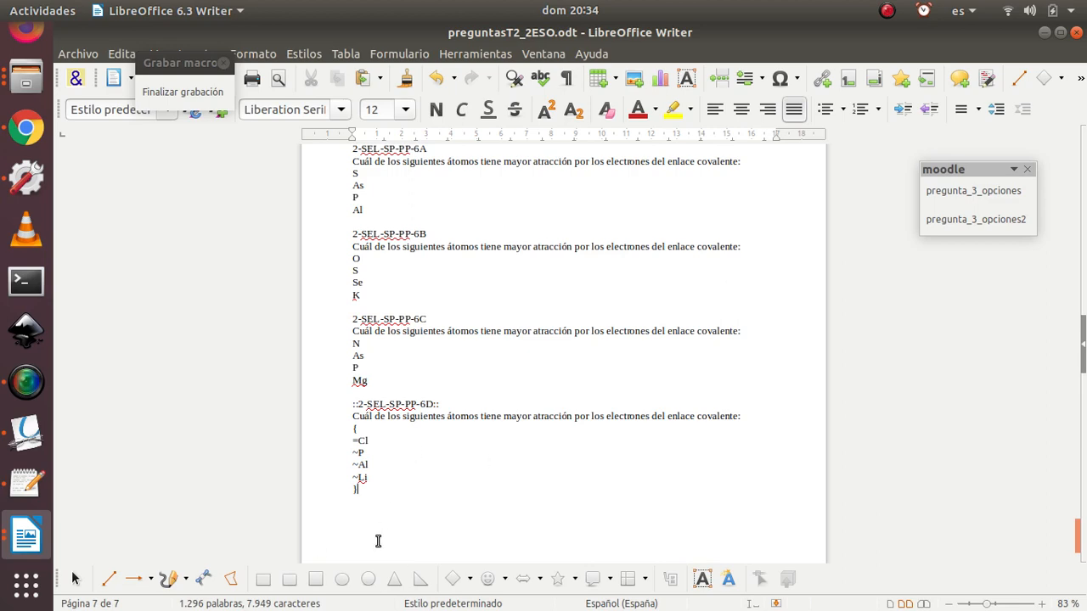
Step: Finish the macro recording and save it as pregunta_4_opciones in the formatos module of archivos_gift
{"action": "left_click", "coordinate": [189, 95]}
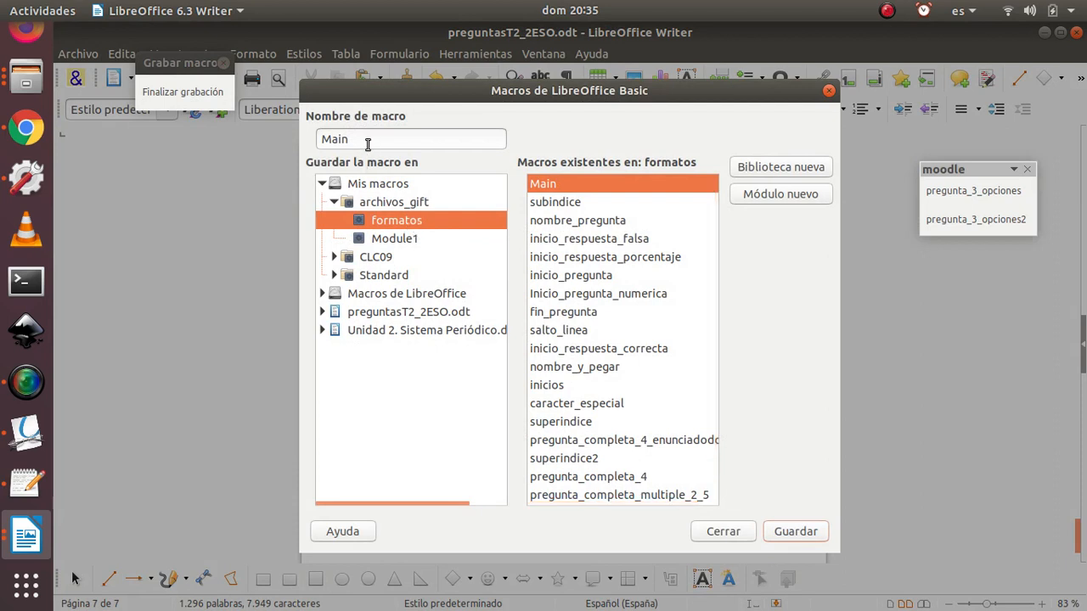
{"action": "left_click_drag", "start_coordinate": [367, 144], "coordinate": [317, 136]}
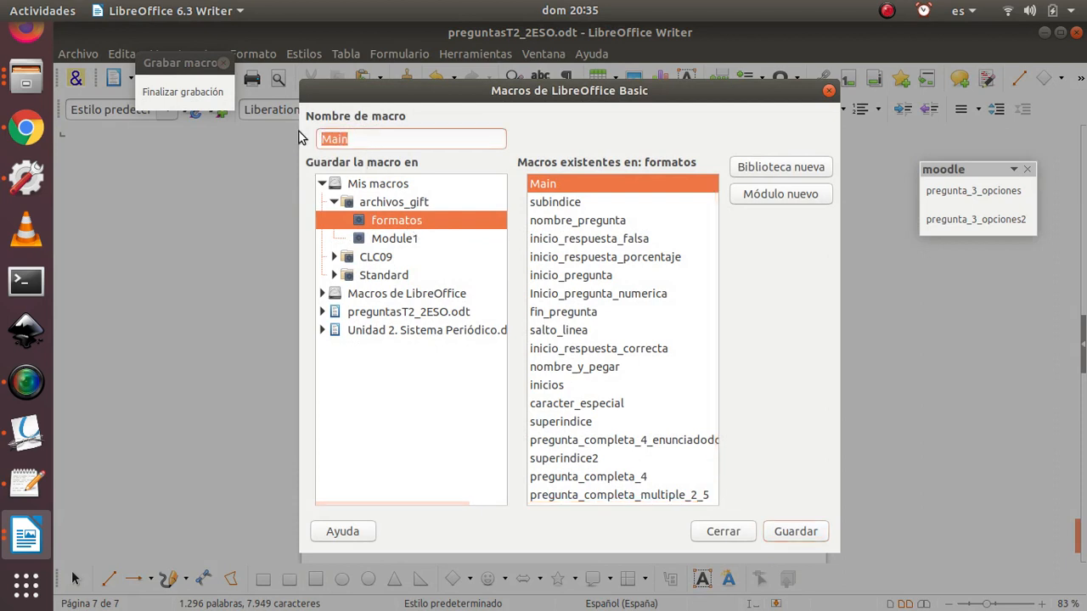
{"action": "type", "text": "pregunta_4_opciones"}
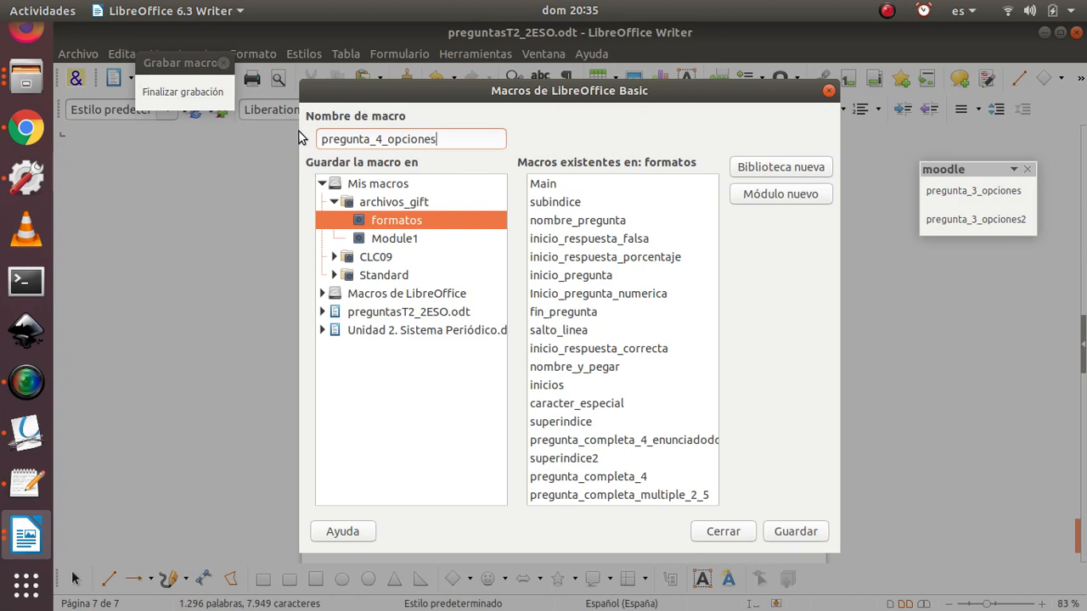
{"action": "left_click", "coordinate": [808, 530]}
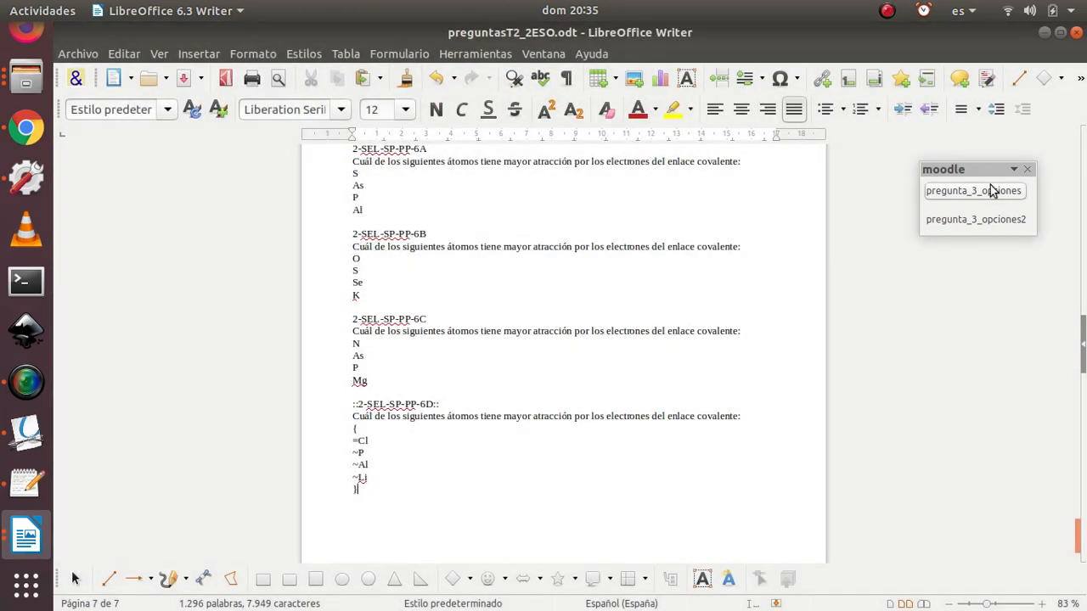
Step: Customize the moodle toolbar by adding the pregunta_4_opciones macro from archivos_gift, formatos
{"action": "right_click", "coordinate": [1023, 218]}
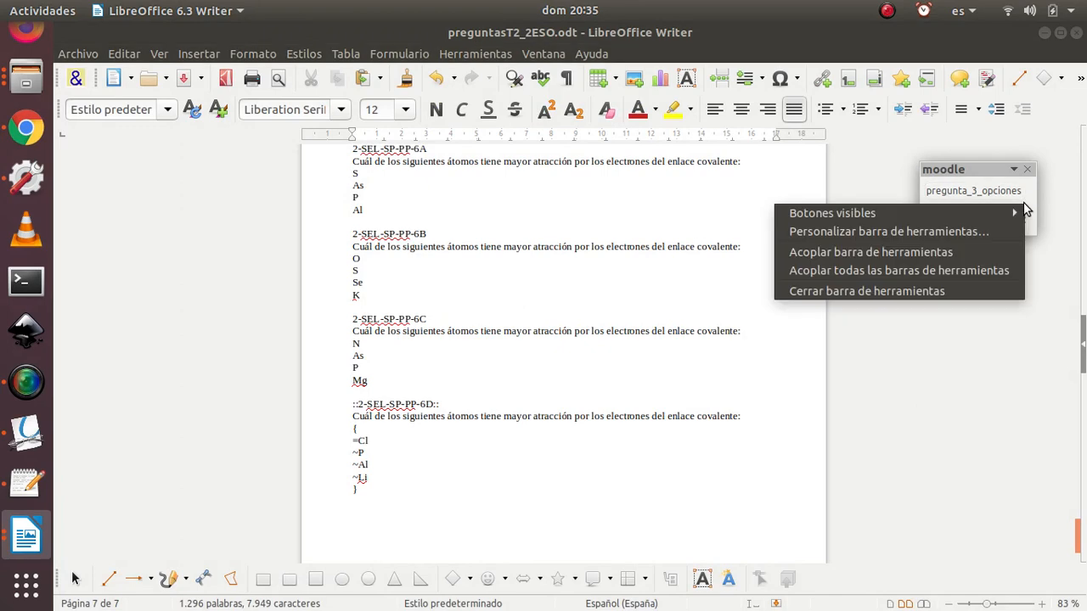
{"action": "left_click", "coordinate": [909, 233]}
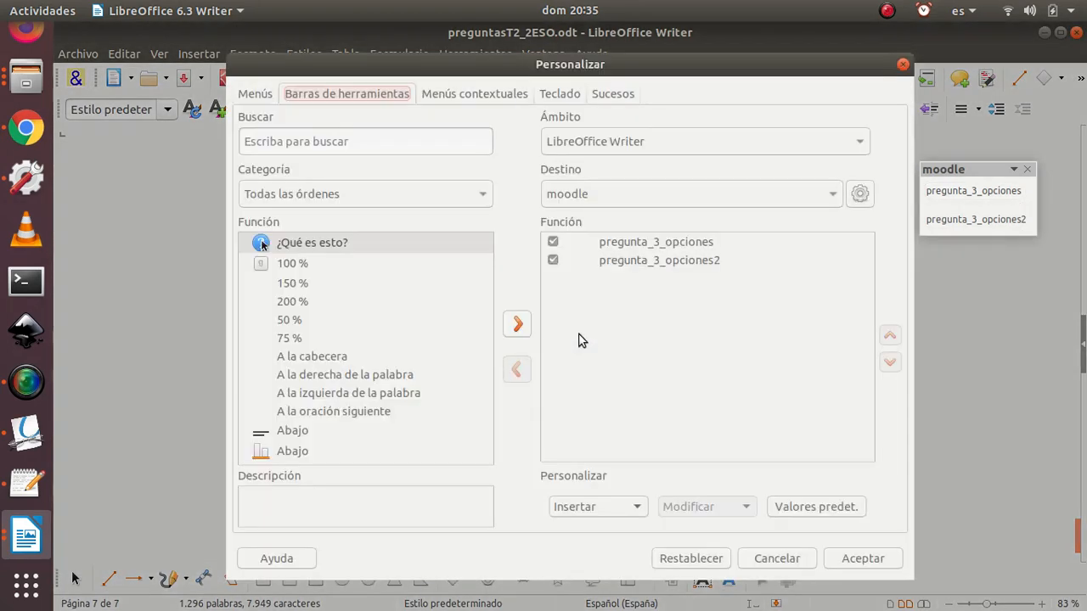
{"action": "left_click", "coordinate": [468, 204]}
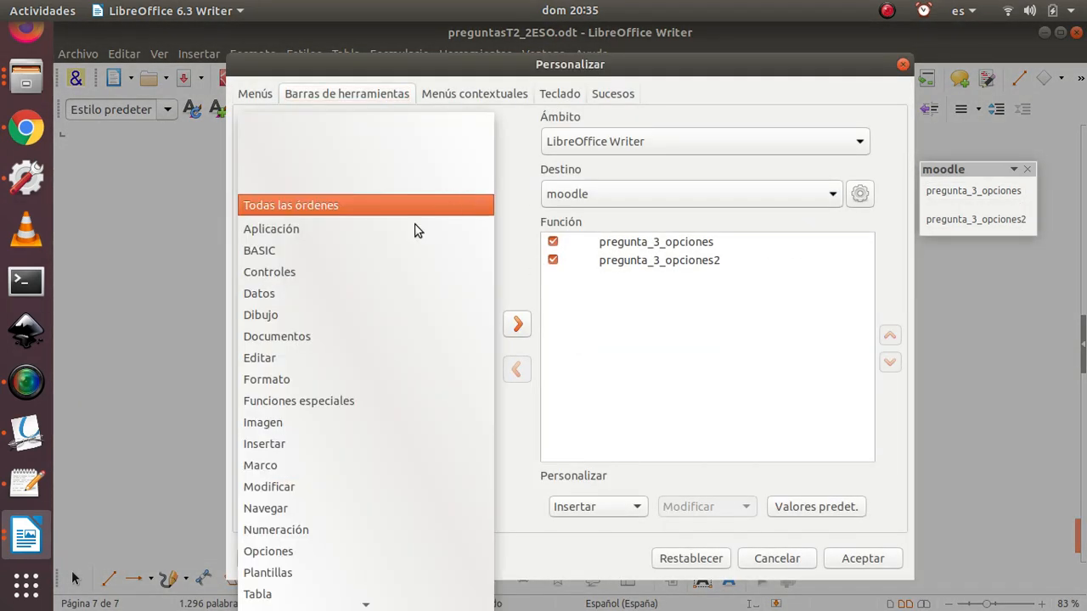
{"action": "left_click", "coordinate": [292, 584]}
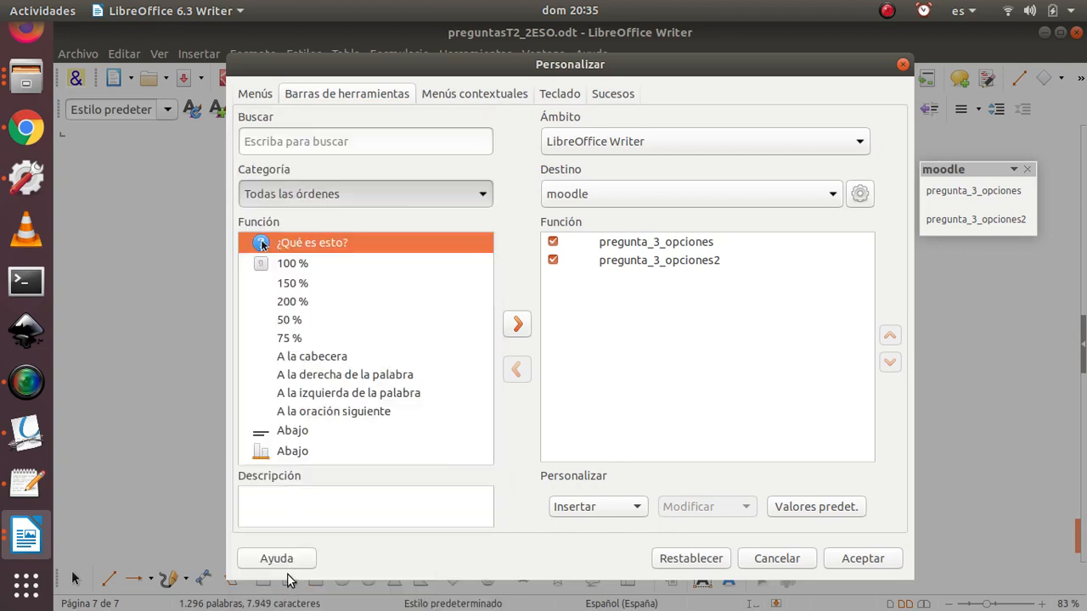
{"action": "left_click", "coordinate": [245, 244]}
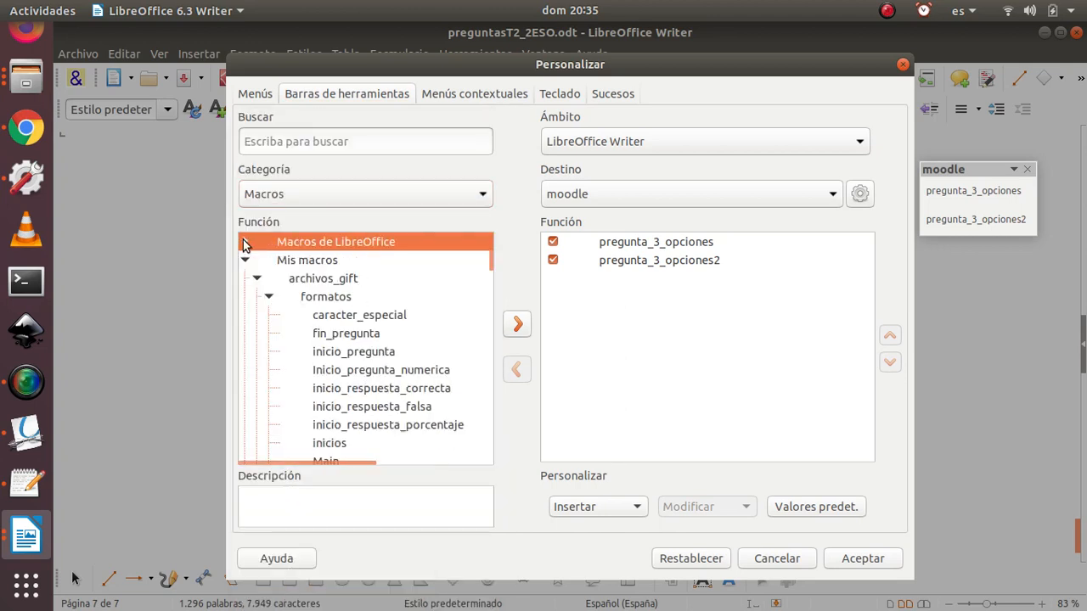
{"action": "scroll", "coordinate": [391, 360], "scroll_direction": "down", "scroll_amount": 4}
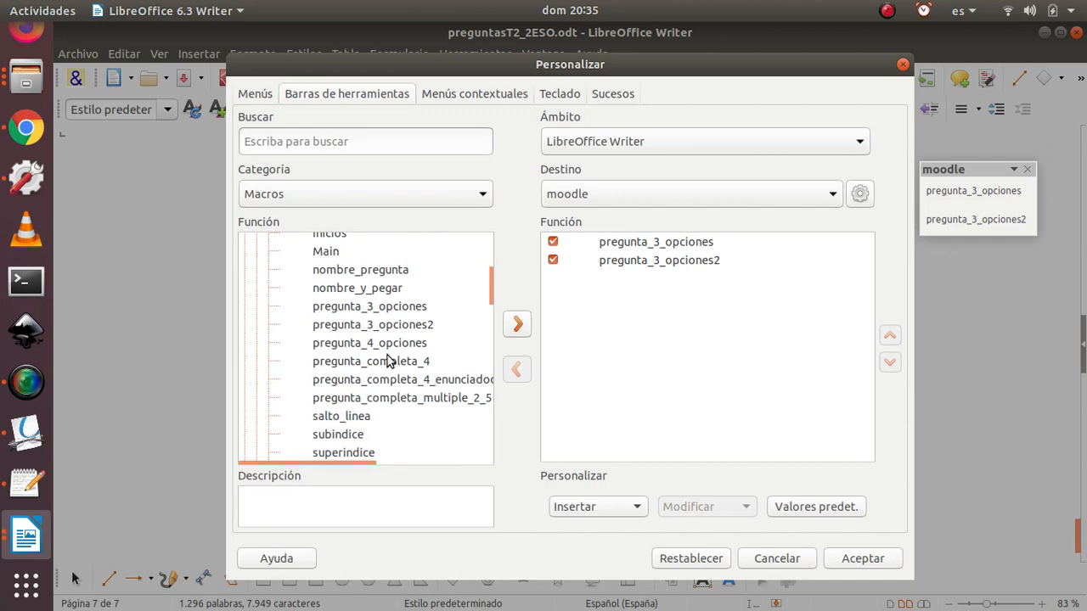
{"action": "left_click", "coordinate": [367, 344]}
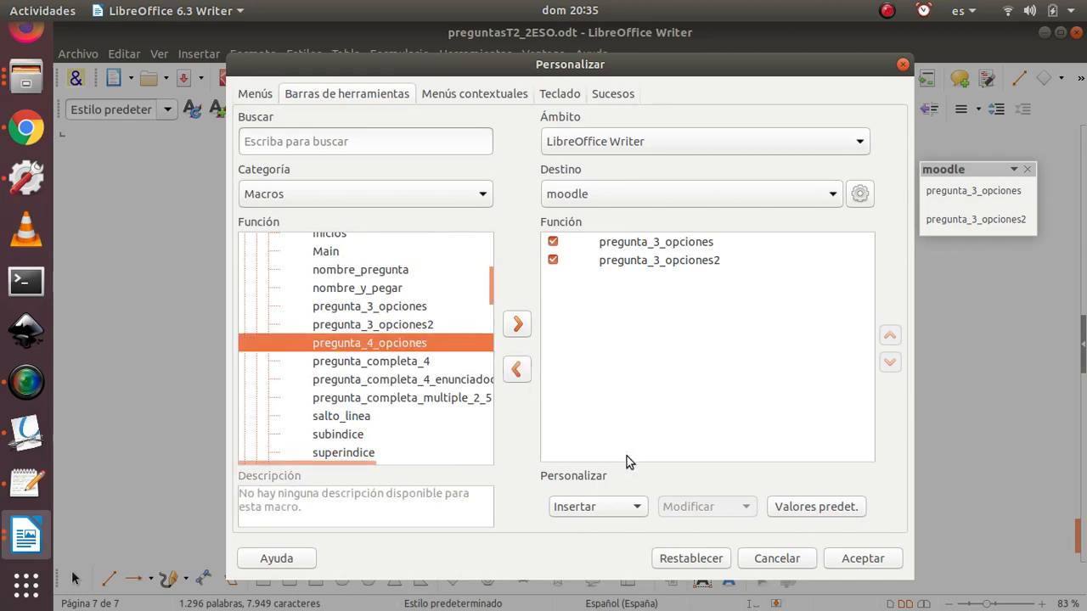
{"action": "left_click", "coordinate": [517, 324]}
{"action": "left_click", "coordinate": [863, 558]}
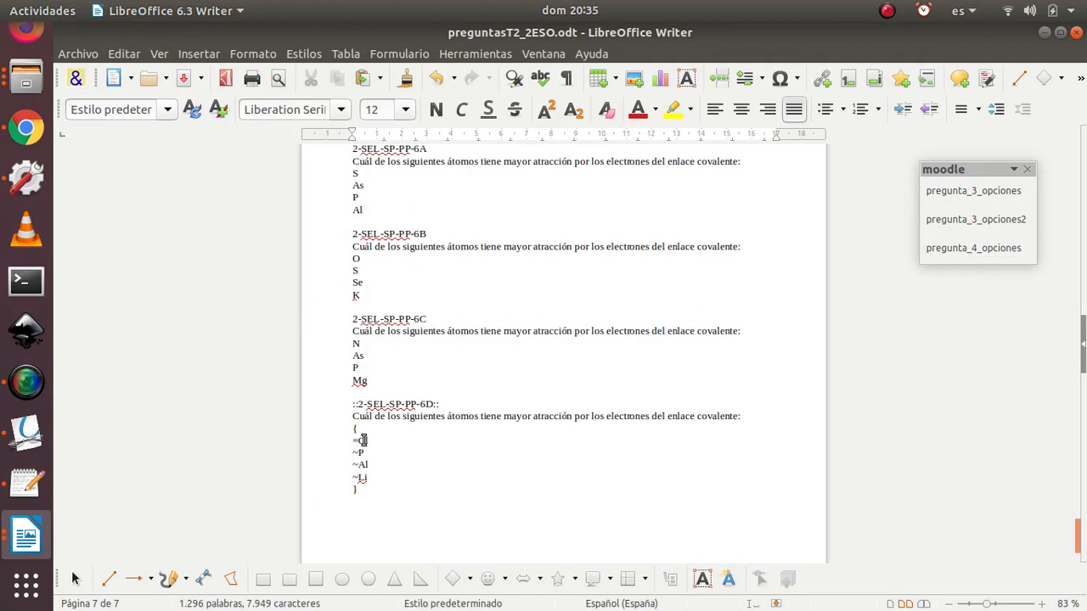
Step: Run the pregunta_4_opciones macro from the start of questions 2-SEL-SP-PP-6C, 6B and 6A
{"action": "left_click", "coordinate": [347, 319]}
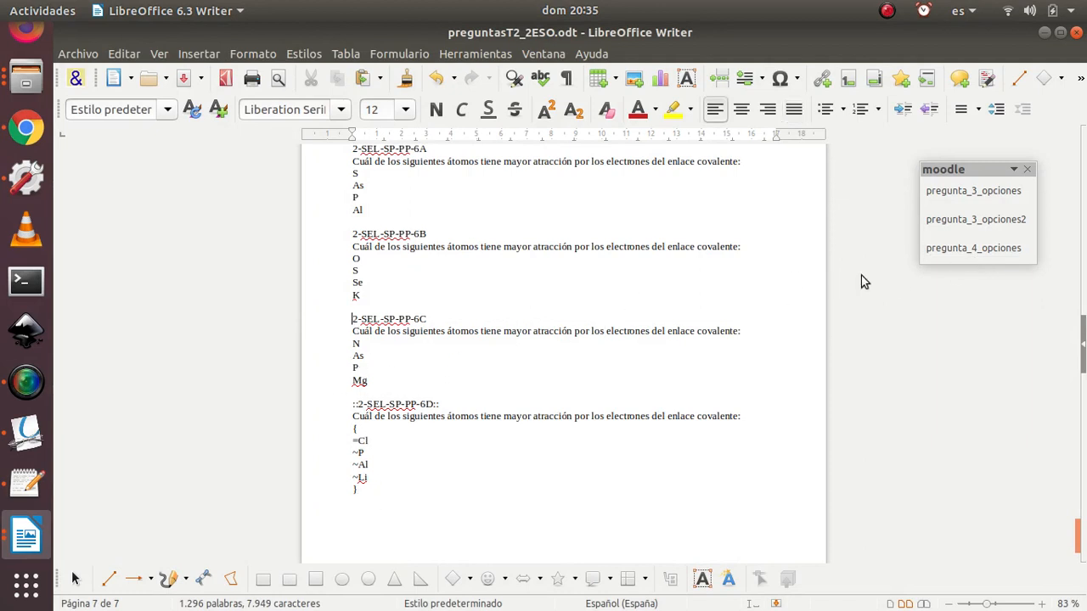
{"action": "left_click", "coordinate": [959, 248]}
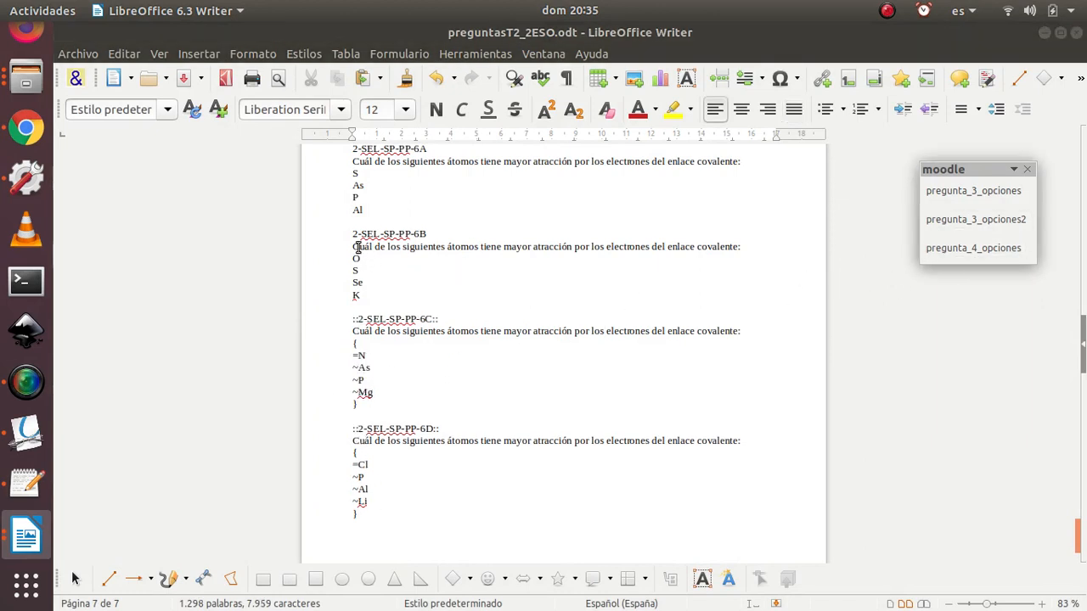
{"action": "left_click", "coordinate": [347, 234]}
{"action": "left_click", "coordinate": [982, 251]}
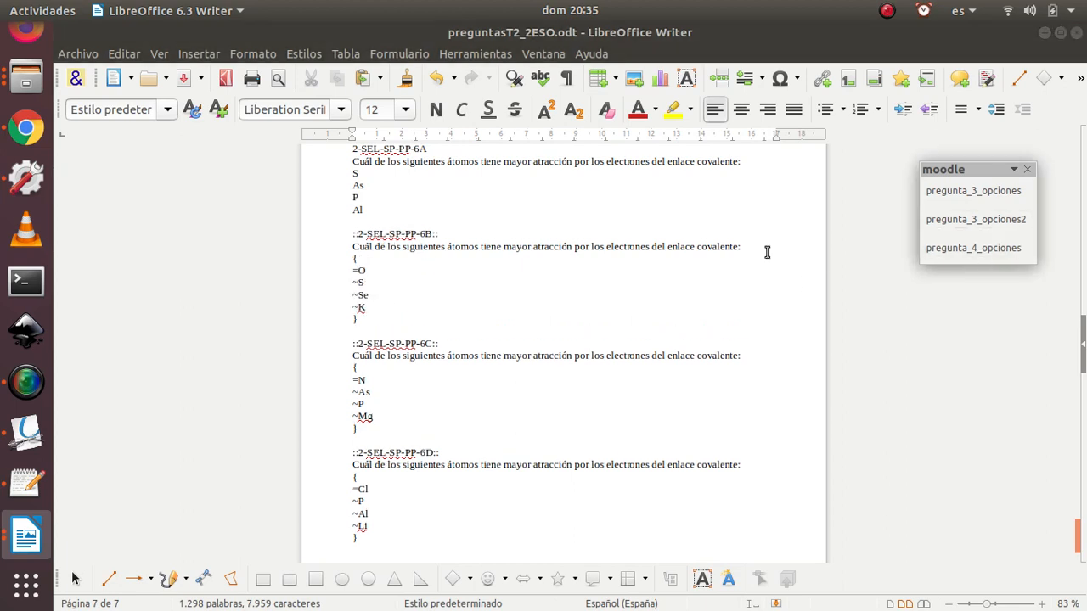
{"action": "scroll", "coordinate": [502, 298], "scroll_direction": "up", "scroll_amount": 3}
{"action": "left_click", "coordinate": [348, 243]}
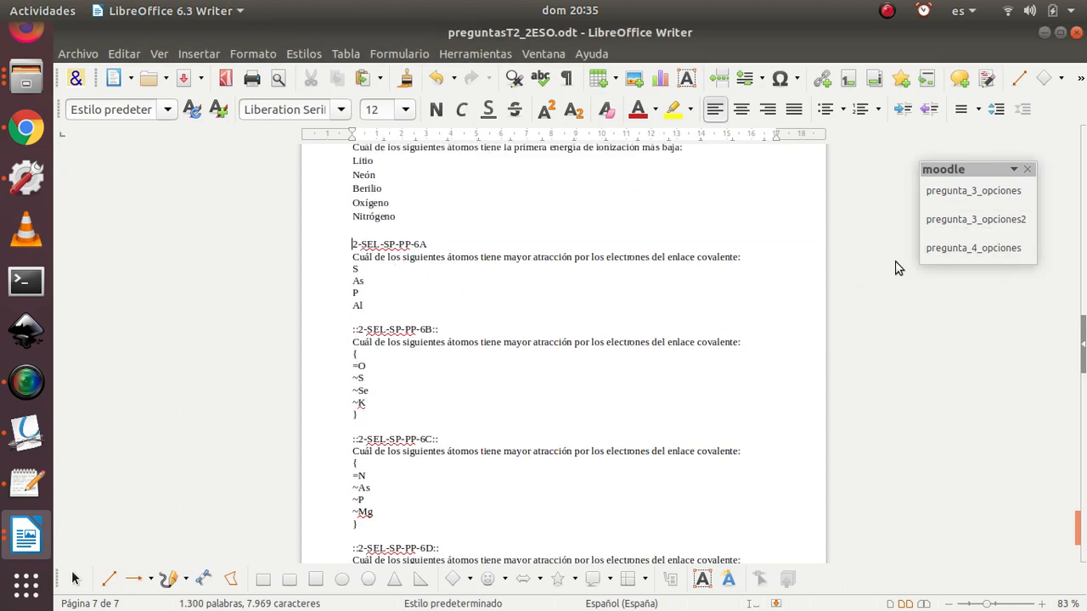
{"action": "left_click", "coordinate": [934, 249]}
Step: Run the pregunta_4_opciones macro from the start of questions 2-SEL-SP-PP-4A, 4B and 4C
{"action": "scroll", "coordinate": [452, 392], "scroll_direction": "up", "scroll_amount": 3}
{"action": "scroll", "coordinate": [451, 391], "scroll_direction": "up", "scroll_amount": 15}
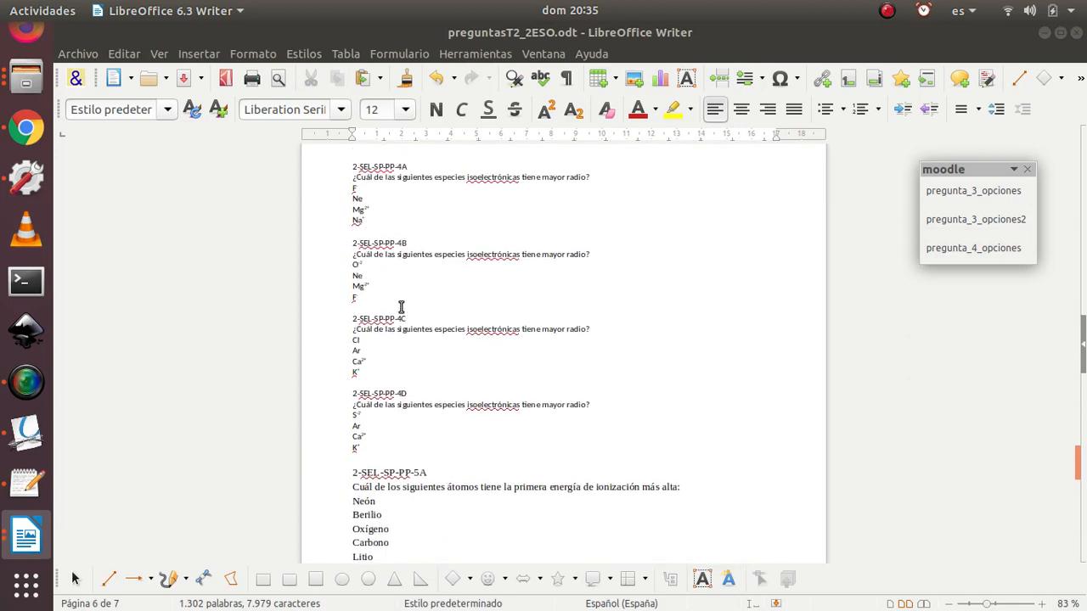
{"action": "scroll", "coordinate": [400, 301], "scroll_direction": "up", "scroll_amount": 3}
{"action": "scroll", "coordinate": [458, 405], "scroll_direction": "up", "scroll_amount": 3}
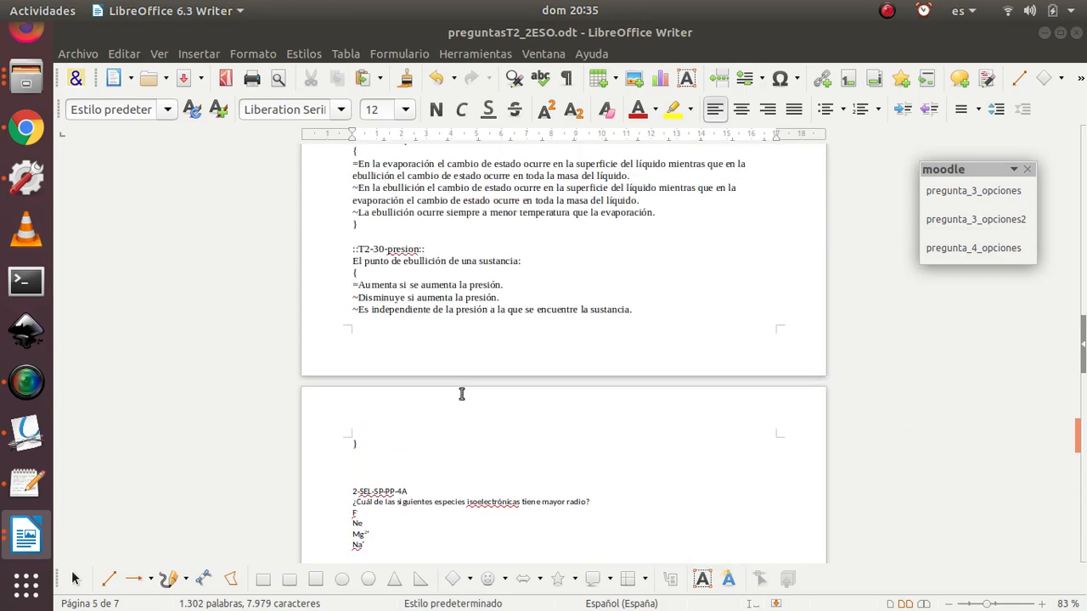
{"action": "scroll", "coordinate": [429, 411], "scroll_direction": "down", "scroll_amount": 3}
{"action": "scroll", "coordinate": [389, 407], "scroll_direction": "down", "scroll_amount": 2}
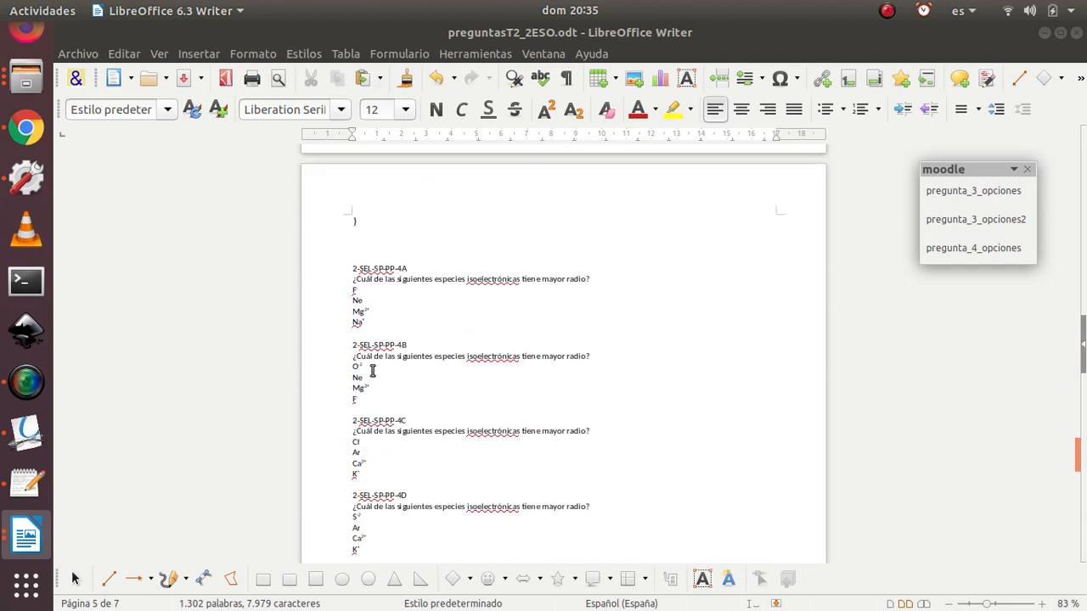
{"action": "left_click", "coordinate": [347, 271]}
{"action": "left_click", "coordinate": [945, 257]}
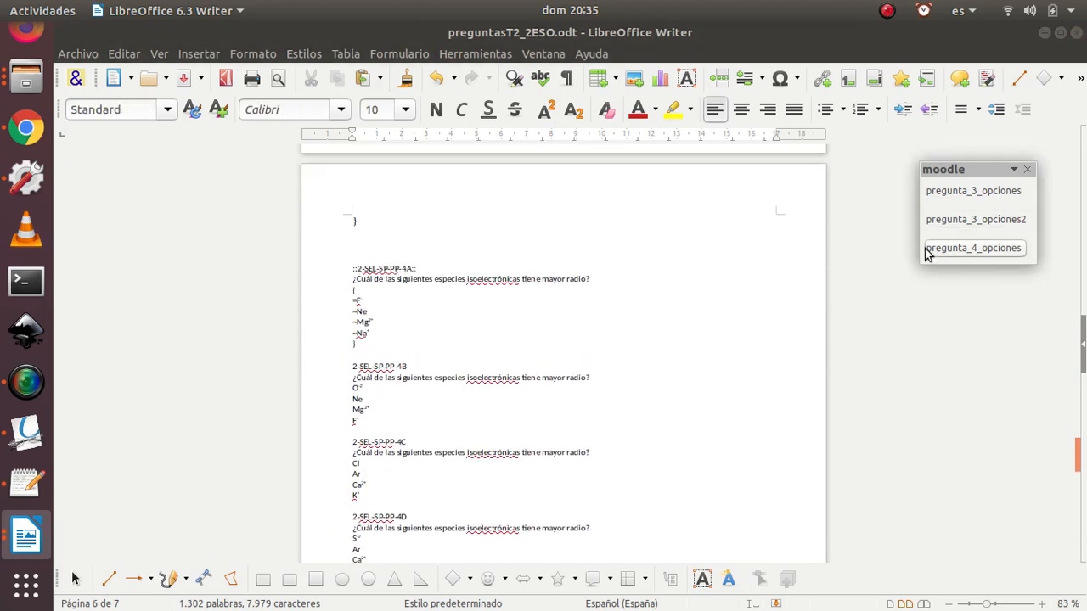
{"action": "left_click", "coordinate": [985, 250]}
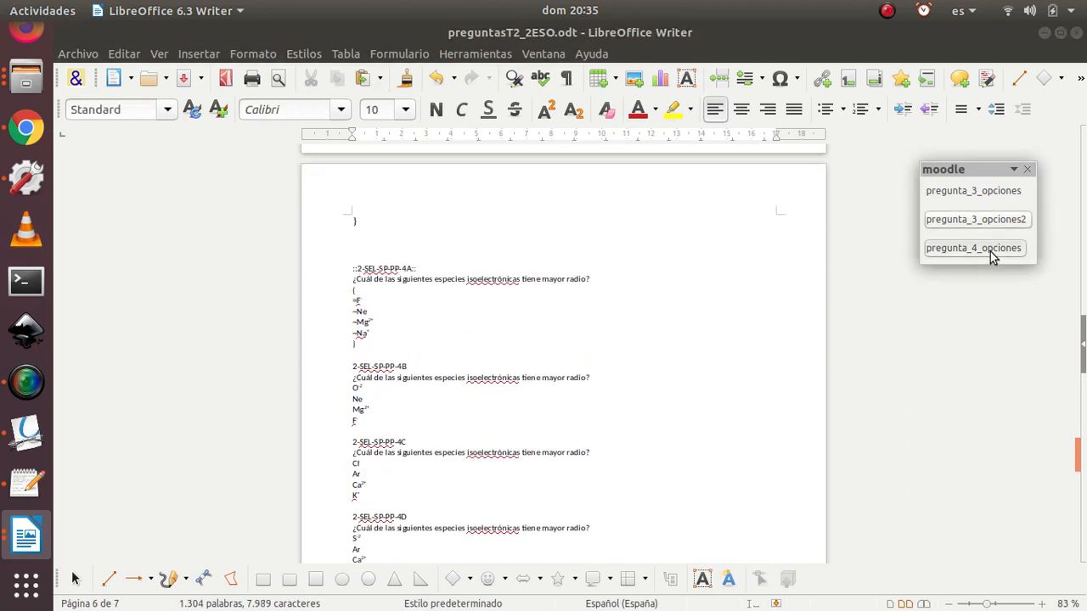
{"action": "scroll", "coordinate": [464, 354], "scroll_direction": "down", "scroll_amount": 3}
{"action": "left_click", "coordinate": [346, 334]}
{"action": "left_click", "coordinate": [977, 248]}
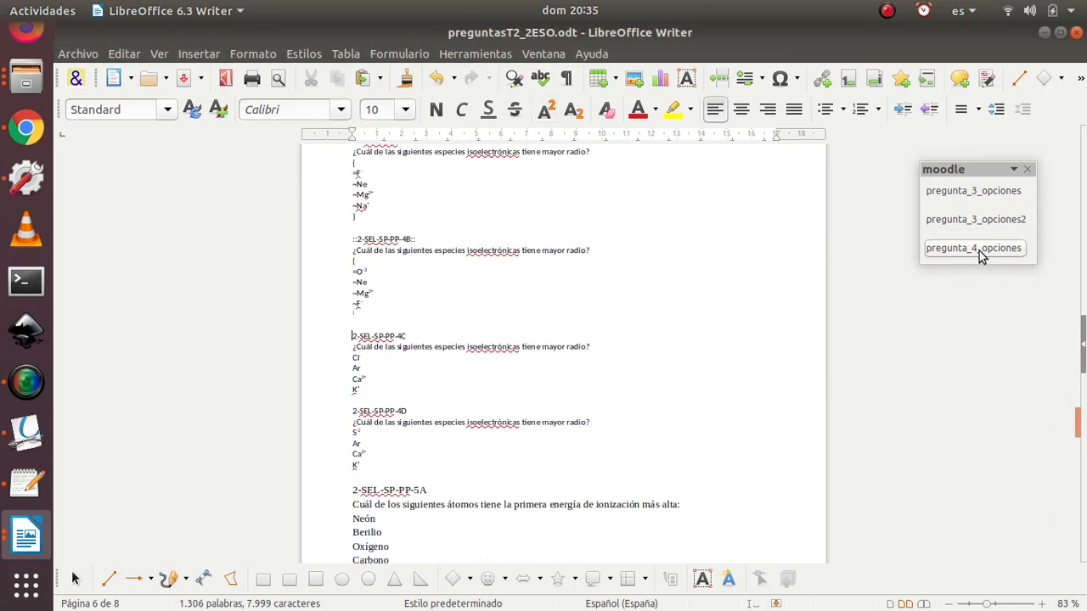
Step: Run the pregunta_4_opciones macro from the start of question 2-SEL-SP-PP-4D
{"action": "scroll", "coordinate": [560, 351], "scroll_direction": "down", "scroll_amount": 3}
{"action": "left_click", "coordinate": [356, 298]}
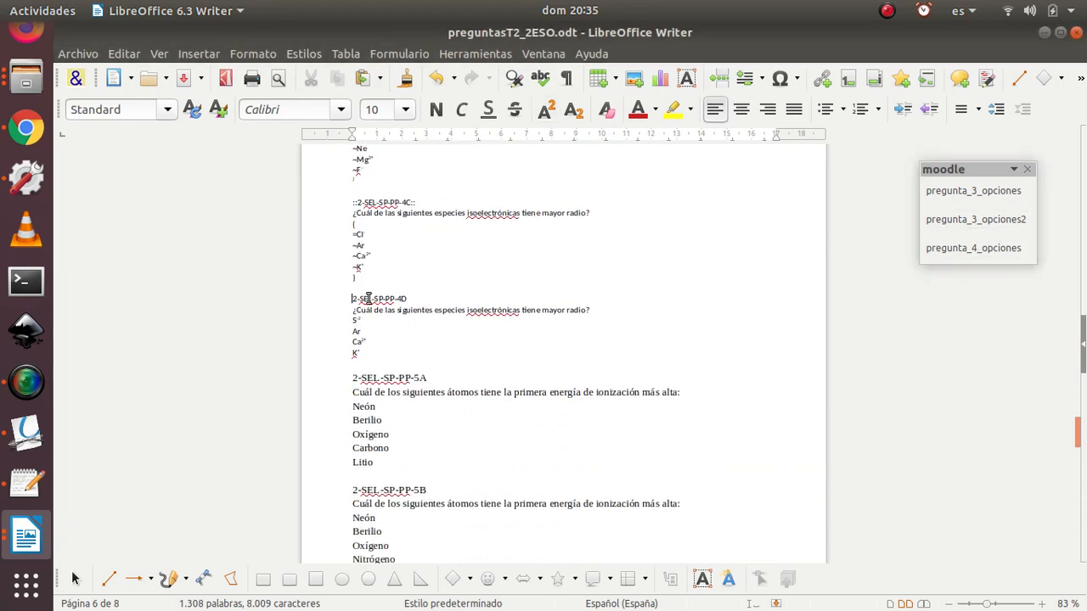
{"action": "left_click", "coordinate": [976, 249]}
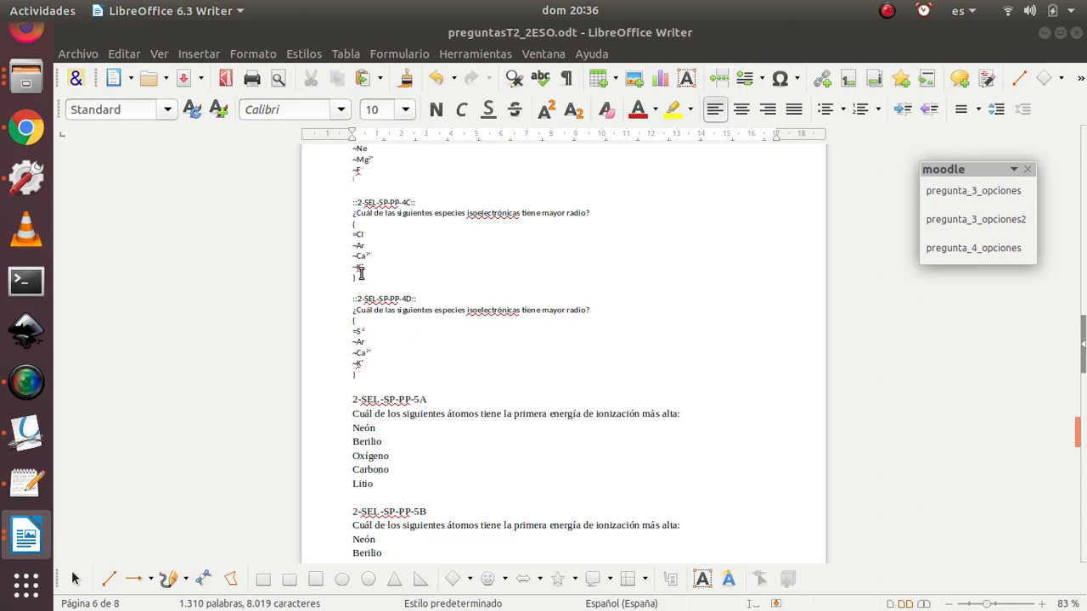
Step: Switch to the GIFT manual PDF in Okular and examine how line breaks, subscripts and superscripts are written, including the worked example
{"action": "left_click", "coordinate": [25, 432]}
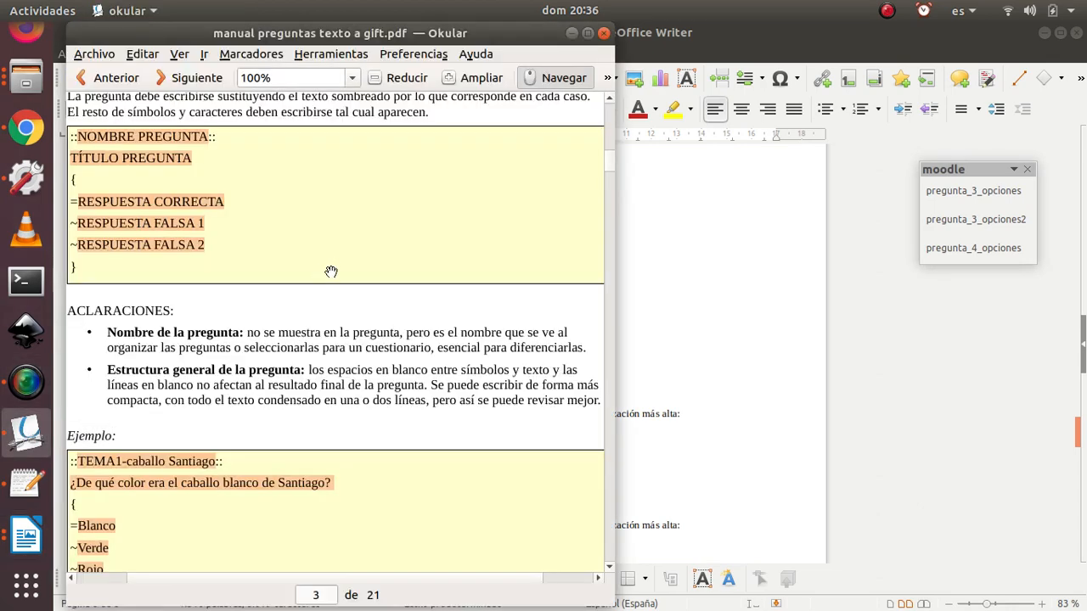
{"action": "scroll", "coordinate": [321, 296], "scroll_direction": "up", "scroll_amount": 5}
{"action": "scroll", "coordinate": [320, 297], "scroll_direction": "down", "scroll_amount": 5}
{"action": "scroll", "coordinate": [323, 303], "scroll_direction": "up", "scroll_amount": 5}
{"action": "scroll", "coordinate": [323, 269], "scroll_direction": "down", "scroll_amount": 14}
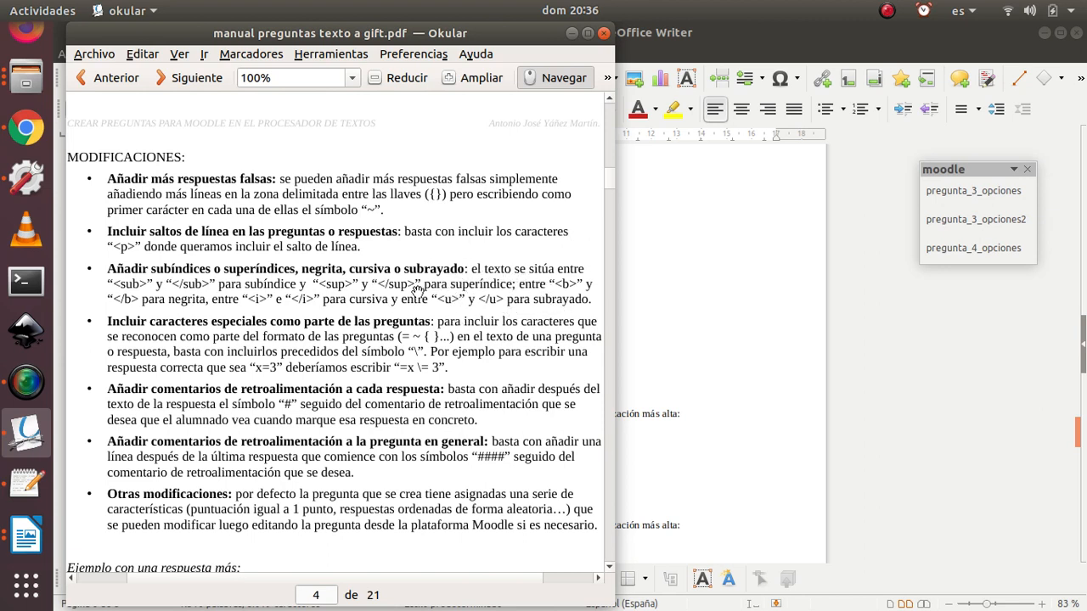
{"action": "scroll", "coordinate": [418, 280], "scroll_direction": "down", "scroll_amount": 15}
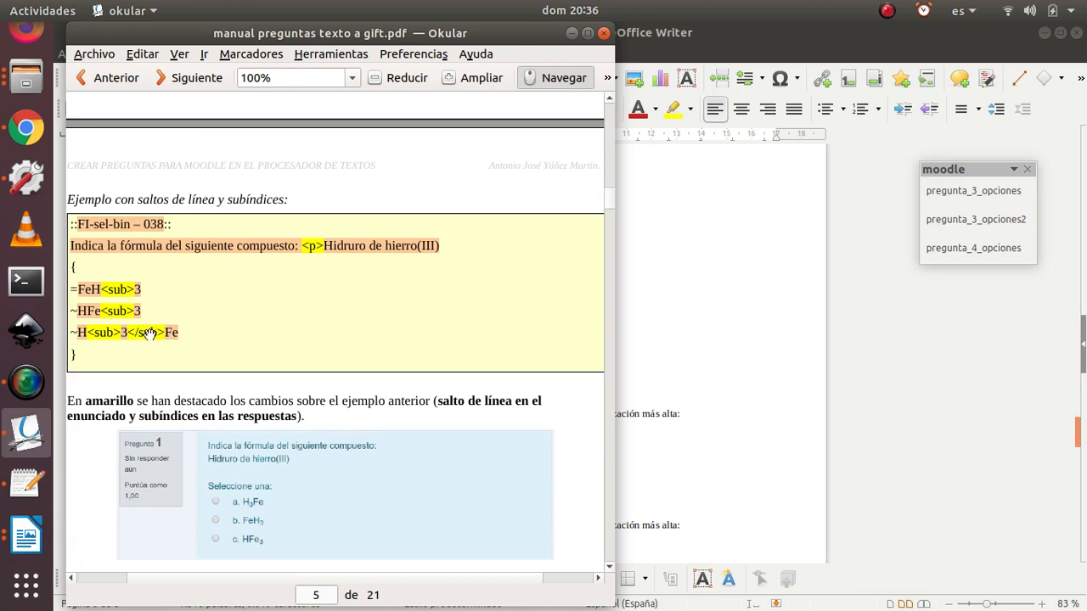
{"action": "left_click", "coordinate": [572, 32]}
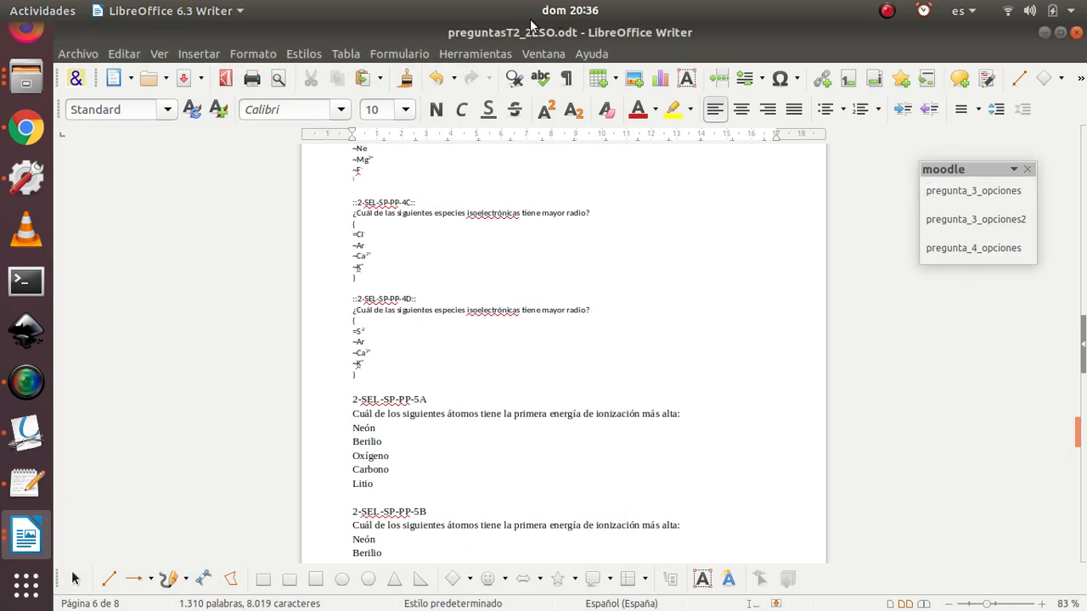
{"action": "left_click", "coordinate": [471, 56]}
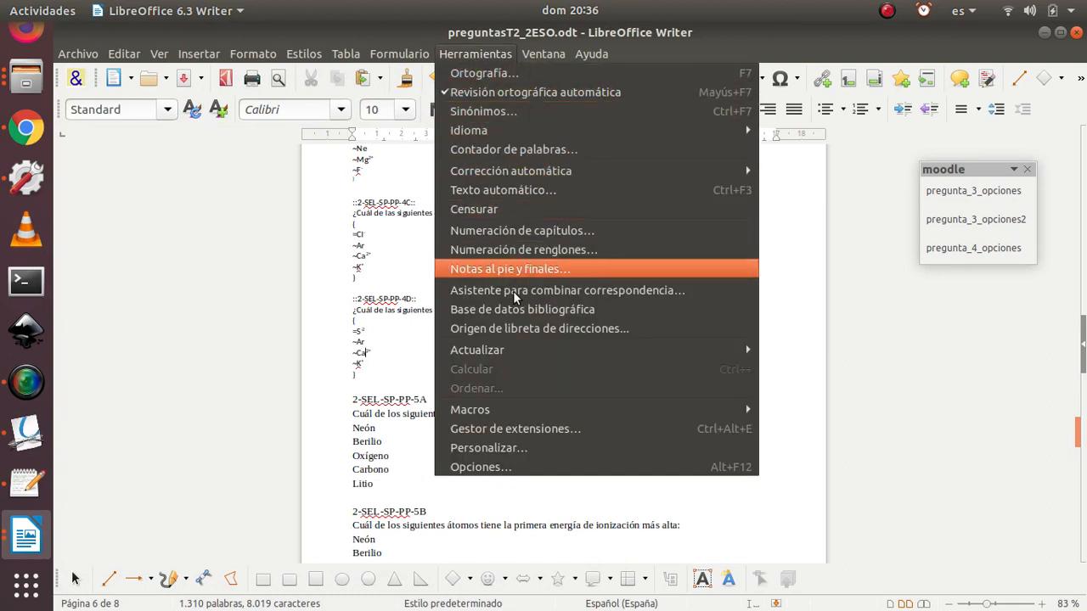
{"action": "mouse_move", "coordinate": [523, 409]}
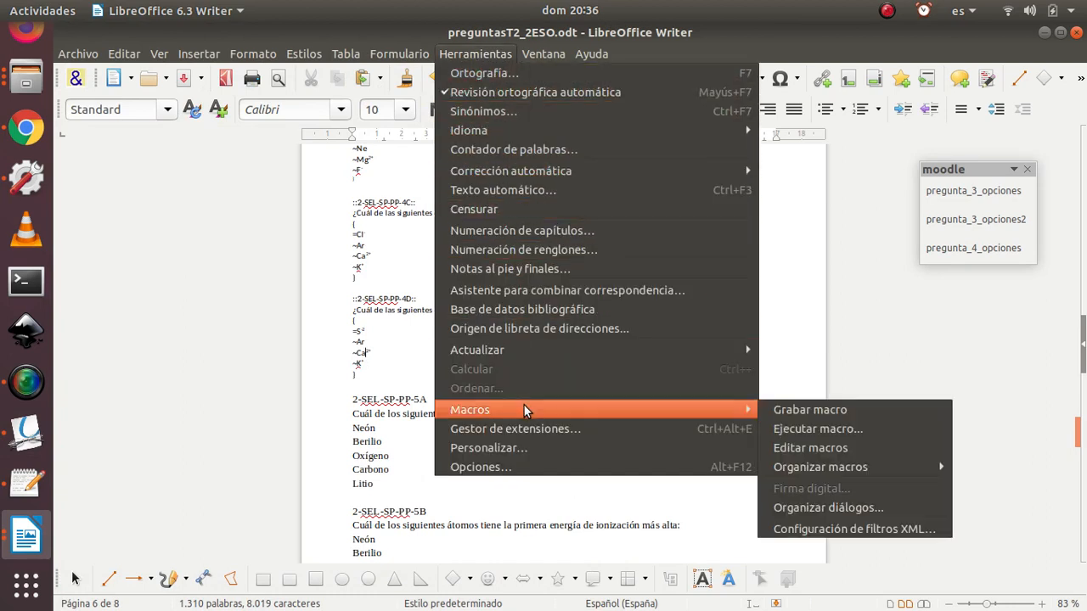
{"action": "left_click", "coordinate": [833, 408]}
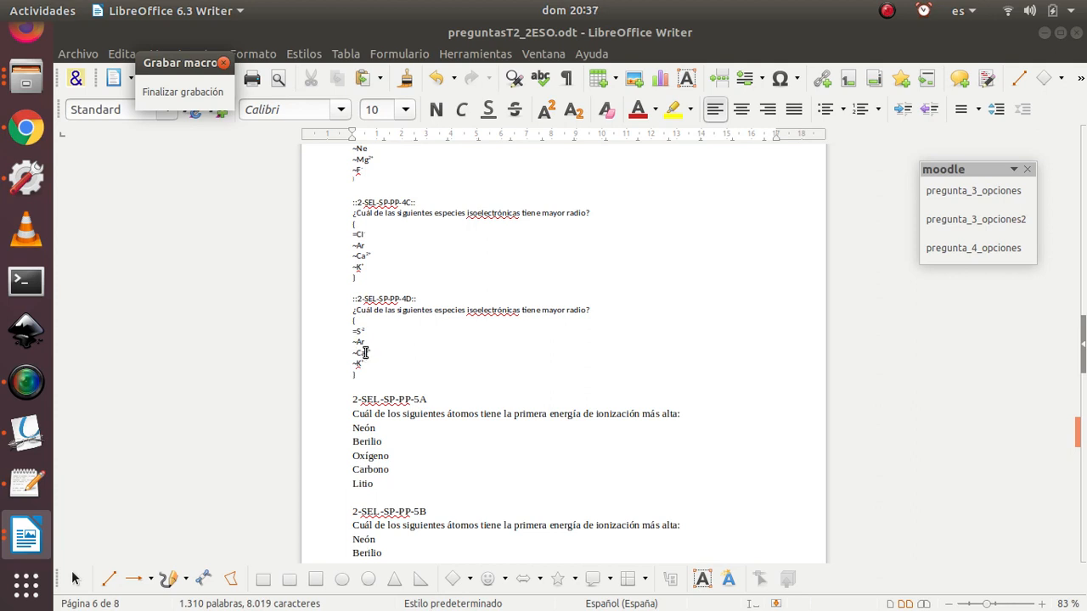
{"action": "left_click", "coordinate": [366, 352]}
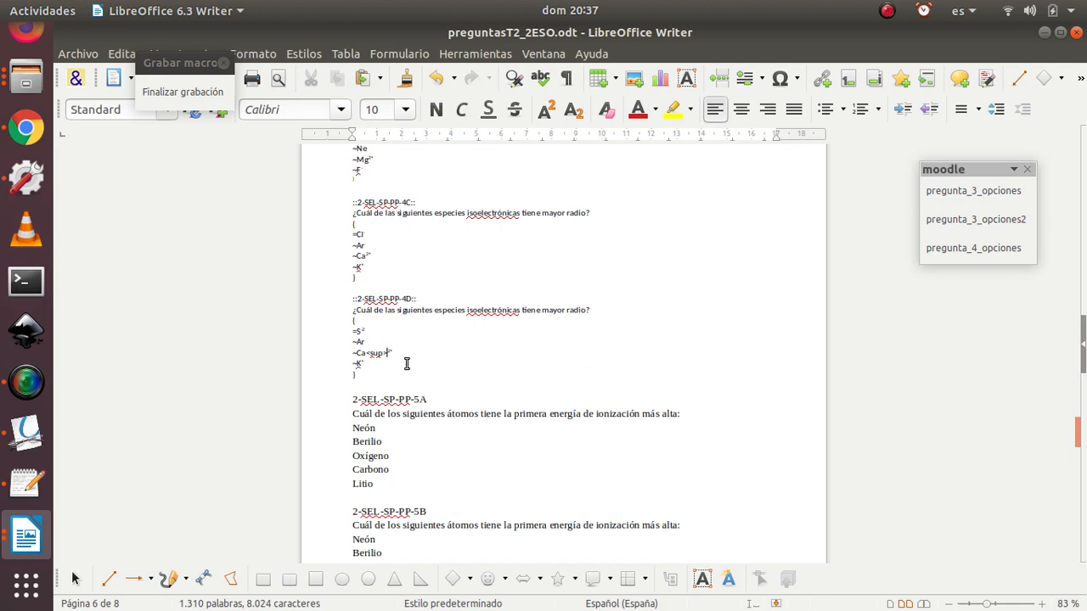
{"action": "scroll", "coordinate": [413, 294], "scroll_direction": "up", "scroll_amount": 5}
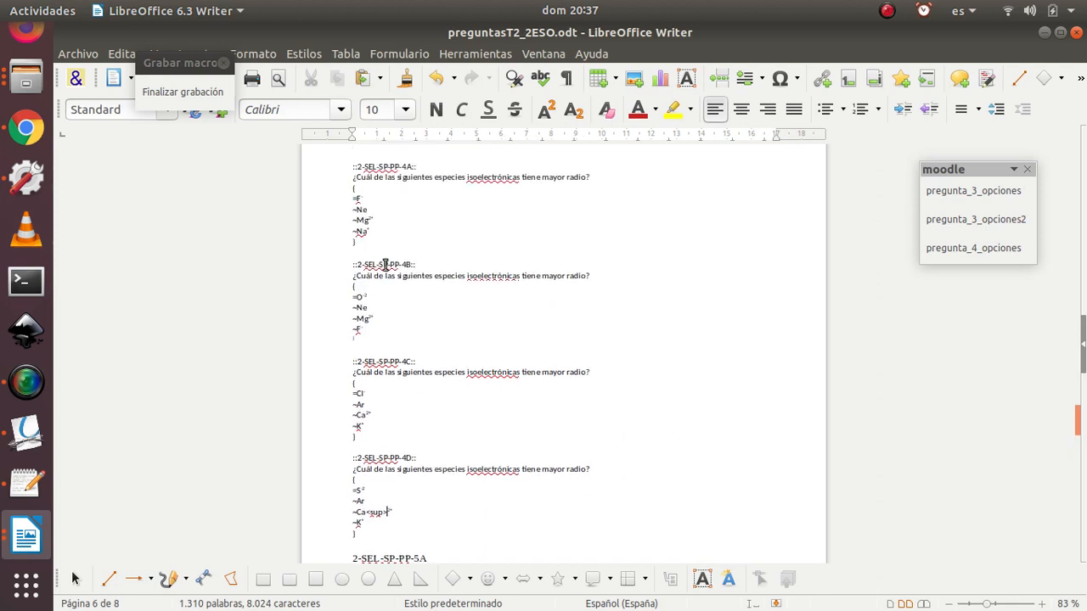
{"action": "scroll", "coordinate": [399, 240], "scroll_direction": "down", "scroll_amount": 4}
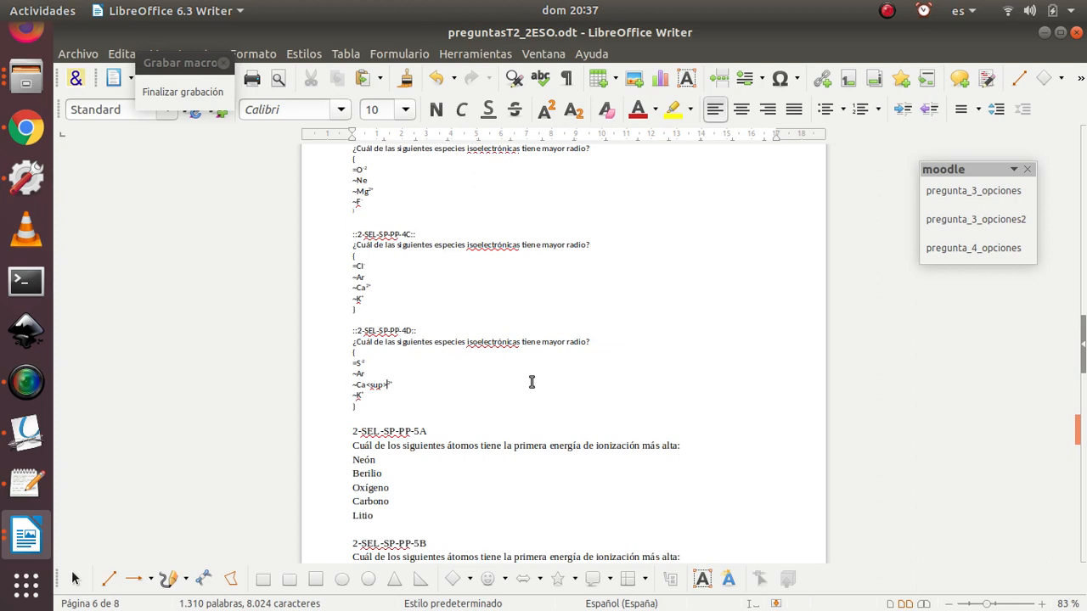
{"action": "key", "text": "ctrl+shift+p"}
{"action": "left_click", "coordinate": [224, 62]}
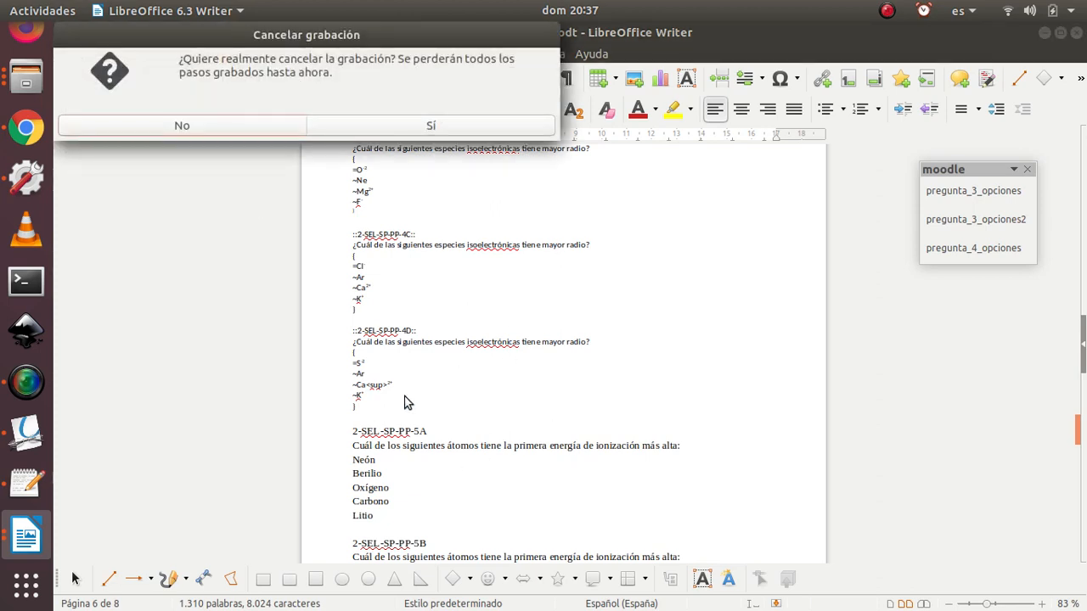
{"action": "left_click", "coordinate": [385, 124]}
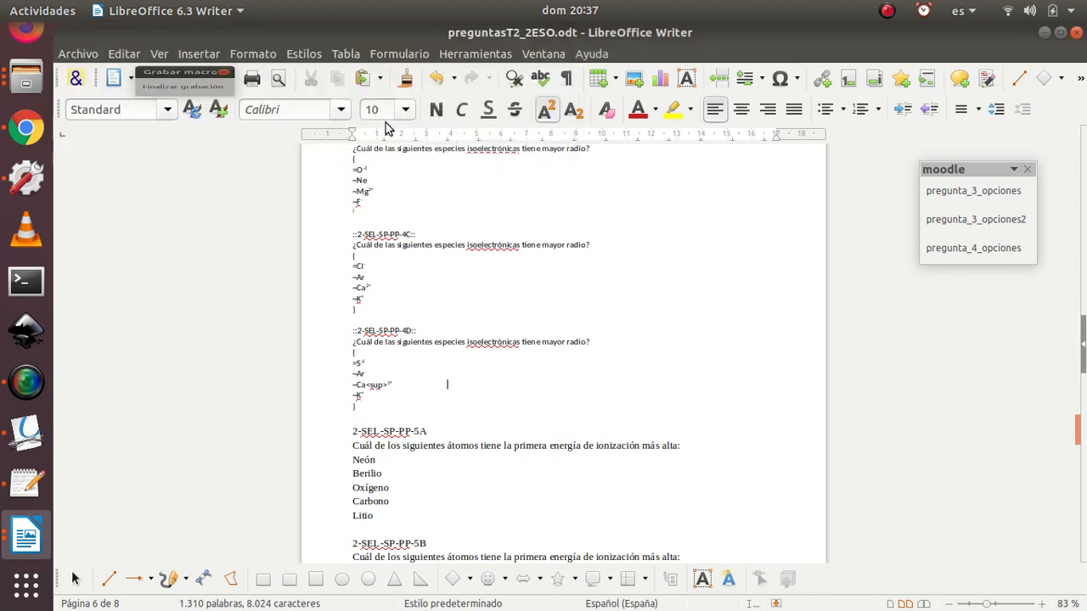
{"action": "left_click", "coordinate": [388, 381]}
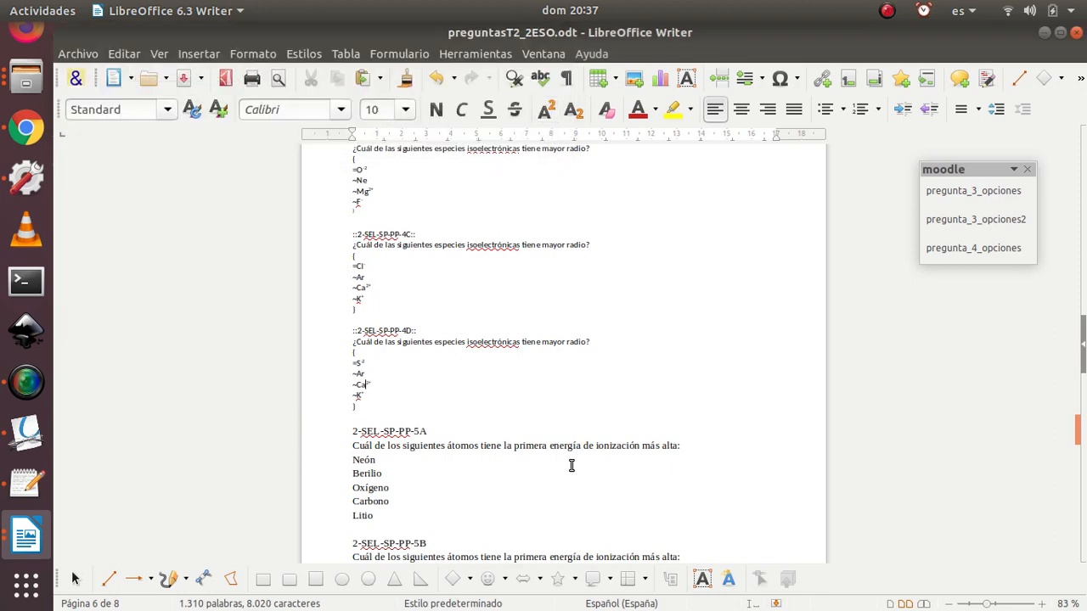
Step: Start recording a macro and enclose the 2+ superscript of Ca in question 2-SEL-SP-PP-4D between <sup> and </sup>
{"action": "left_click", "coordinate": [372, 385]}
{"action": "key", "text": "Tab"}
{"action": "key", "text": "Tab"}
{"action": "left_click", "coordinate": [504, 56]}
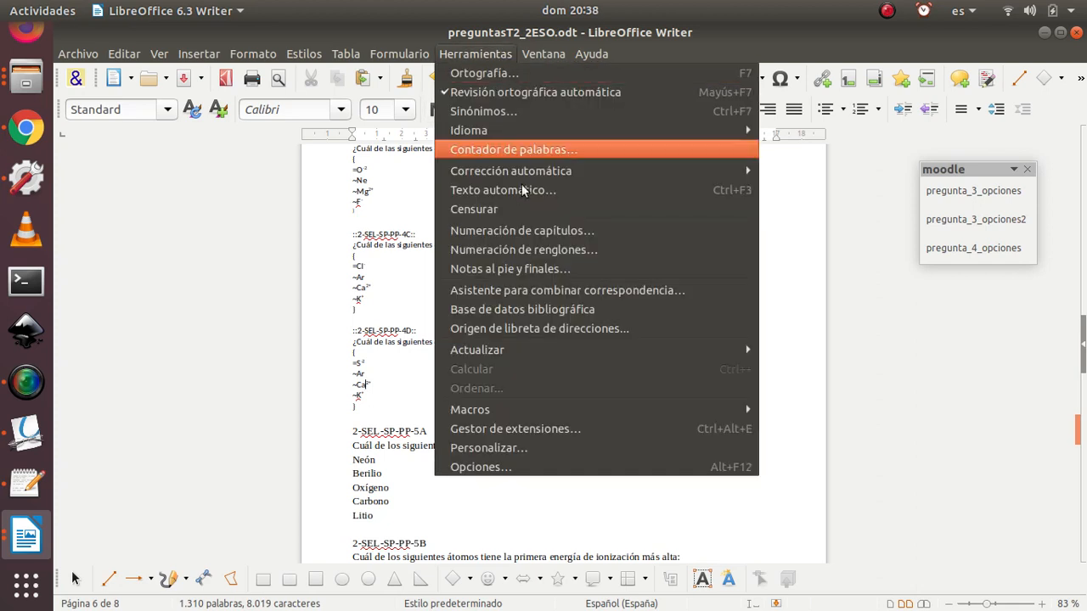
{"action": "mouse_move", "coordinate": [727, 404]}
{"action": "left_click", "coordinate": [823, 410]}
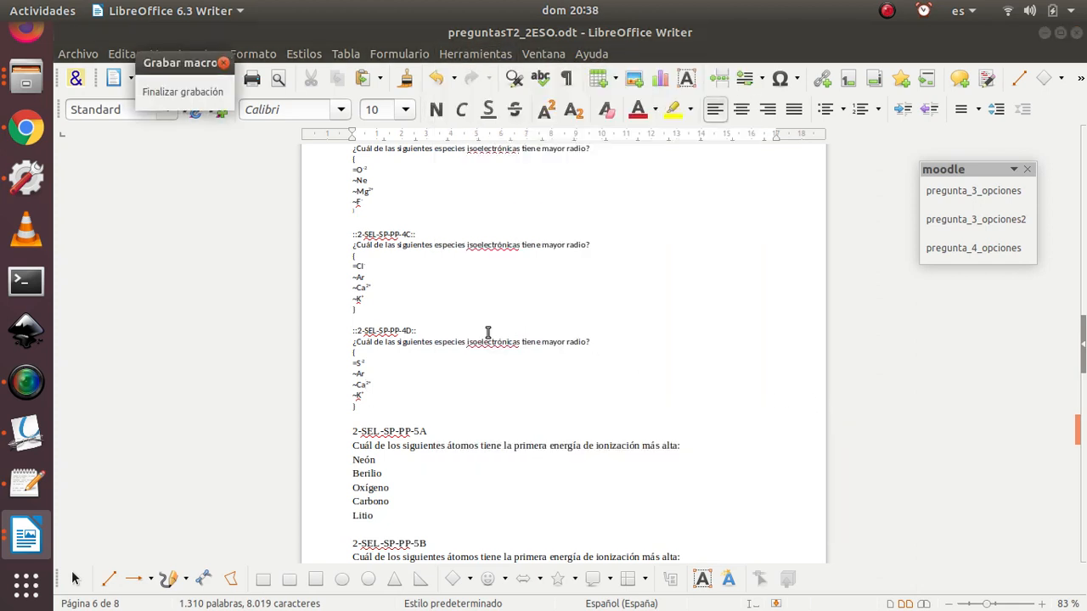
{"action": "left_click", "coordinate": [365, 385]}
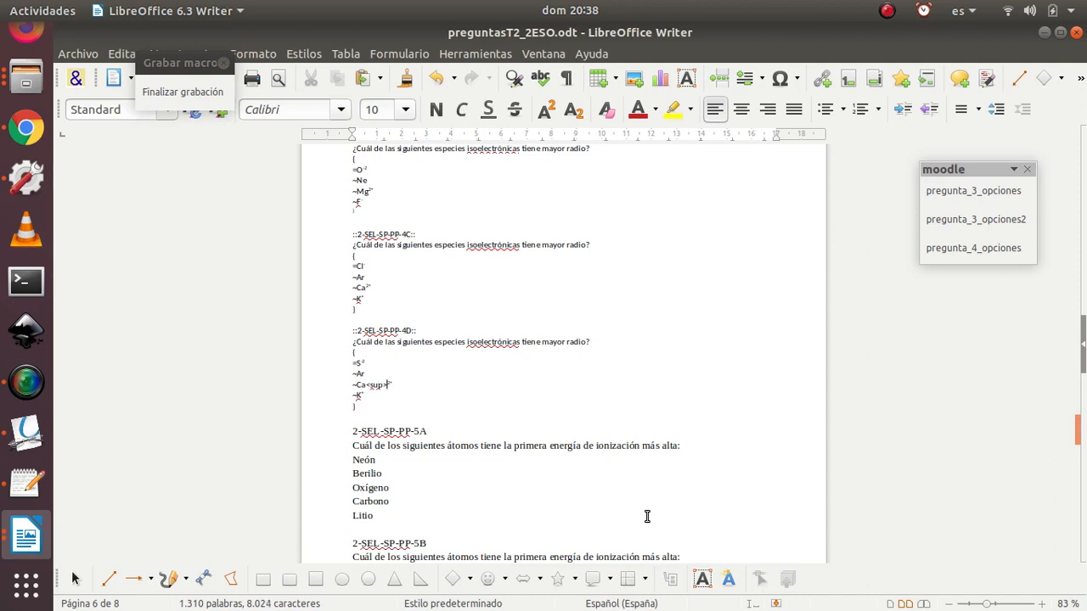
{"action": "key", "text": "ctrl+shift+p"}
{"action": "type", "text": "2+"}
Step: Finish the macro recording and save it over the existing superindice2 macro in the formatos module of archivos_gift
{"action": "left_click", "coordinate": [195, 94]}
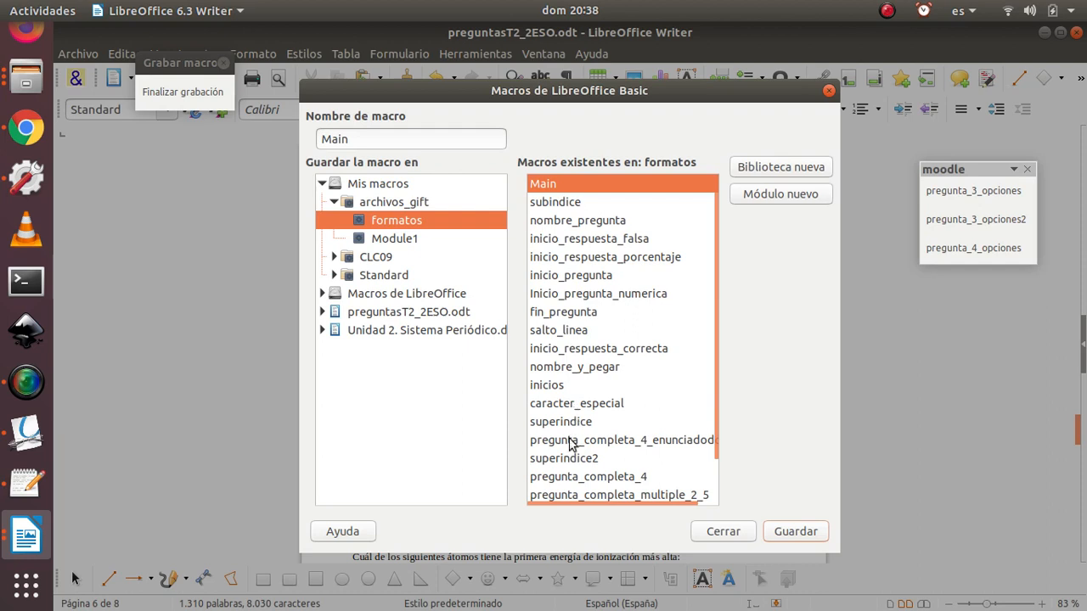
{"action": "left_click", "coordinate": [589, 460]}
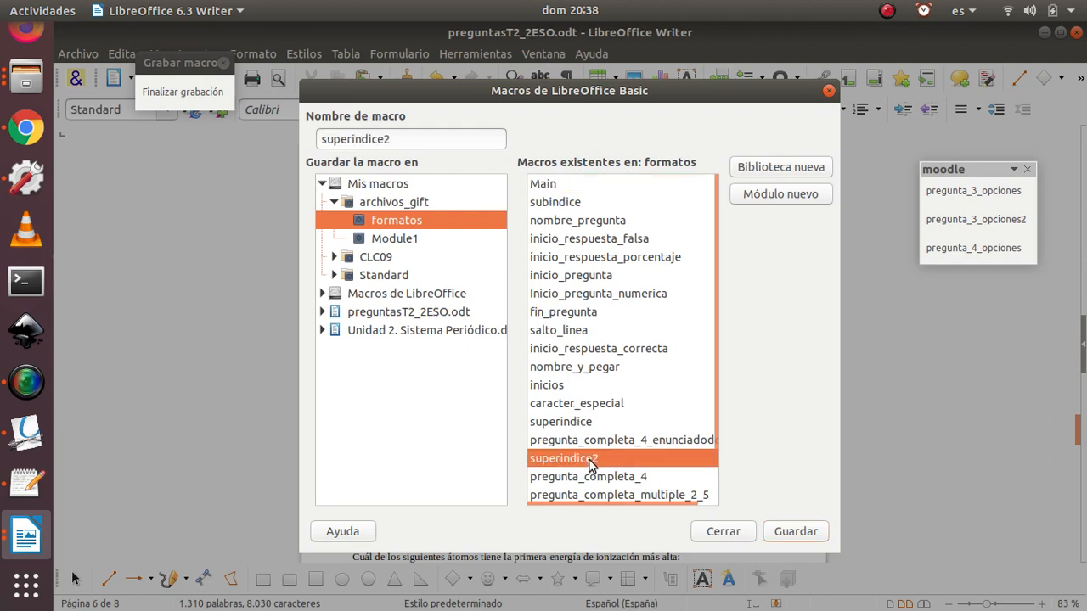
{"action": "left_click", "coordinate": [798, 533]}
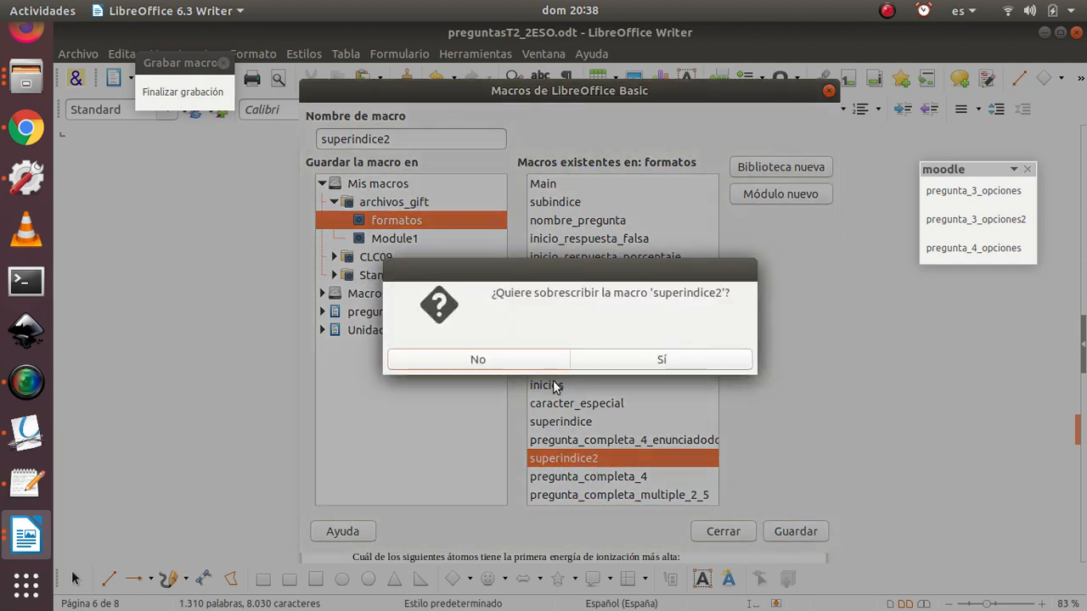
{"action": "left_click", "coordinate": [672, 366]}
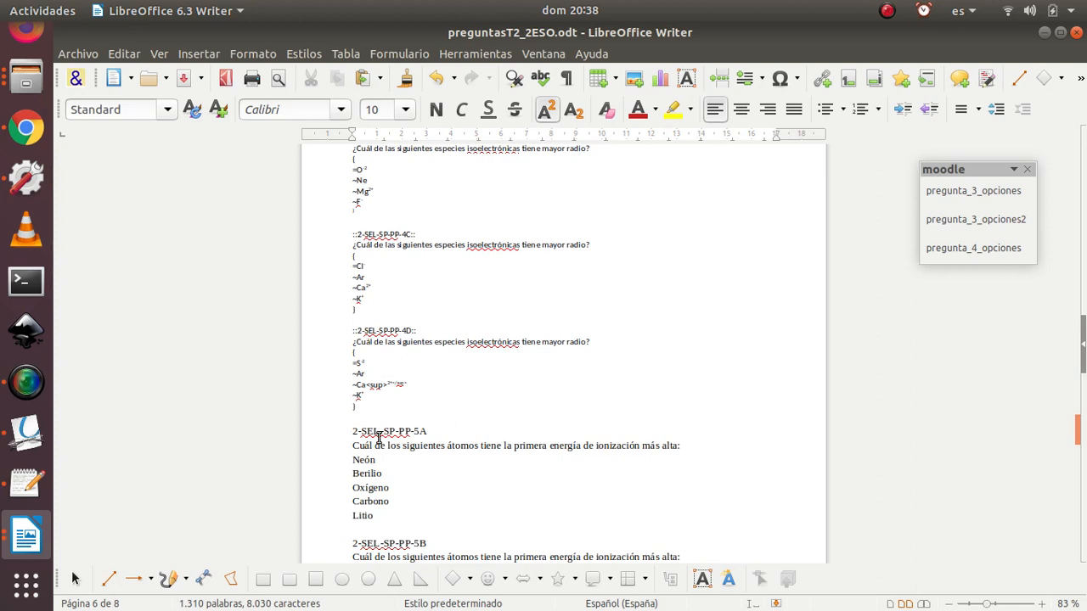
Step: Customize the moodle toolbar by adding the superindice macro from archivos_gift, formatos
{"action": "scroll", "coordinate": [419, 395], "scroll_direction": "up", "scroll_amount": 3}
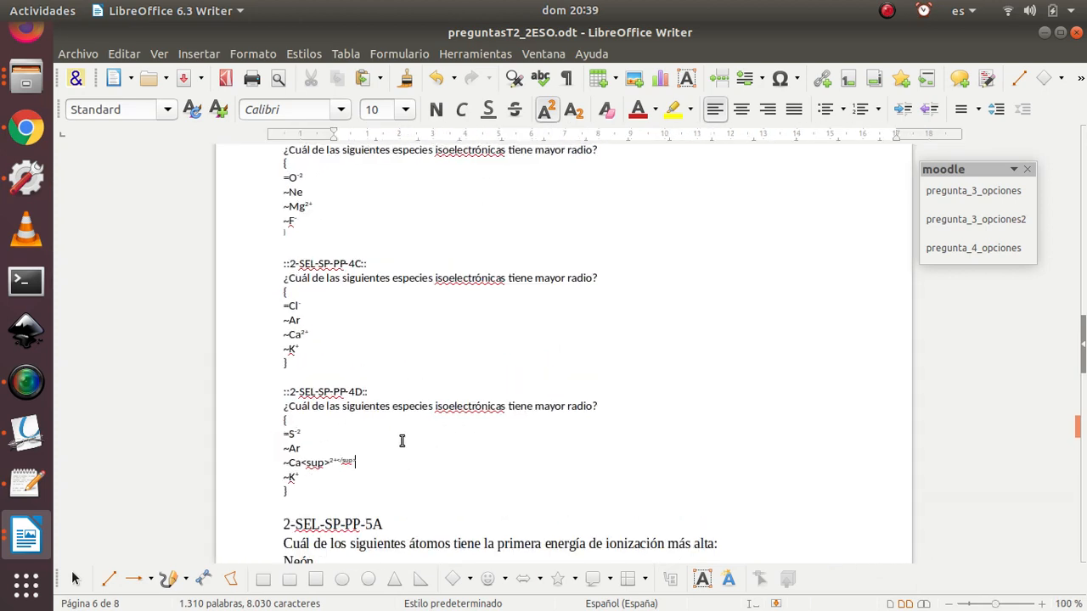
{"action": "scroll", "coordinate": [382, 481], "scroll_direction": "up", "scroll_amount": 3}
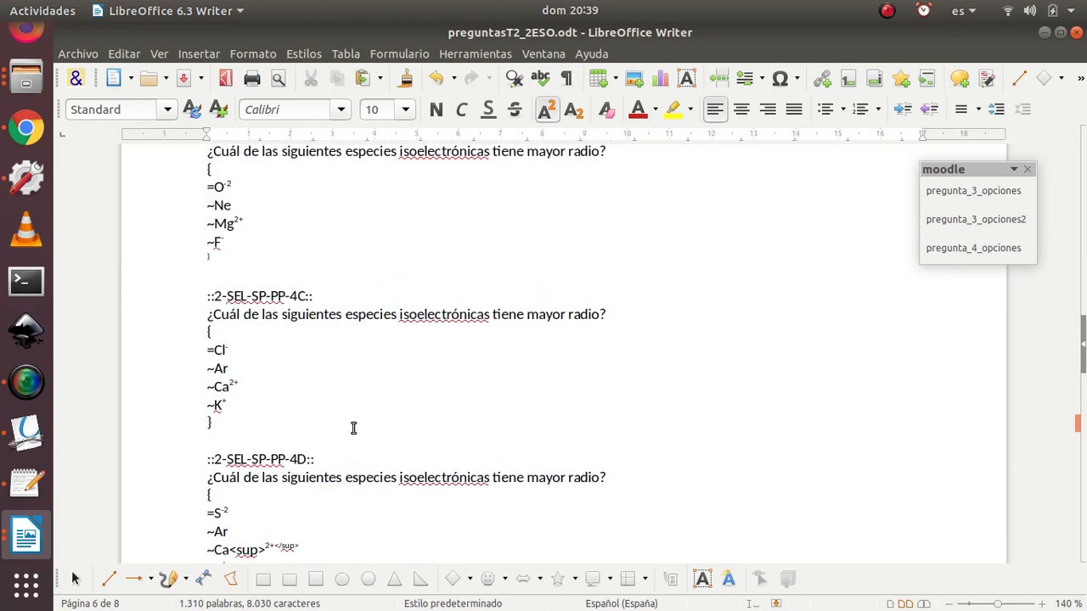
{"action": "scroll", "coordinate": [301, 362], "scroll_direction": "up", "scroll_amount": 2}
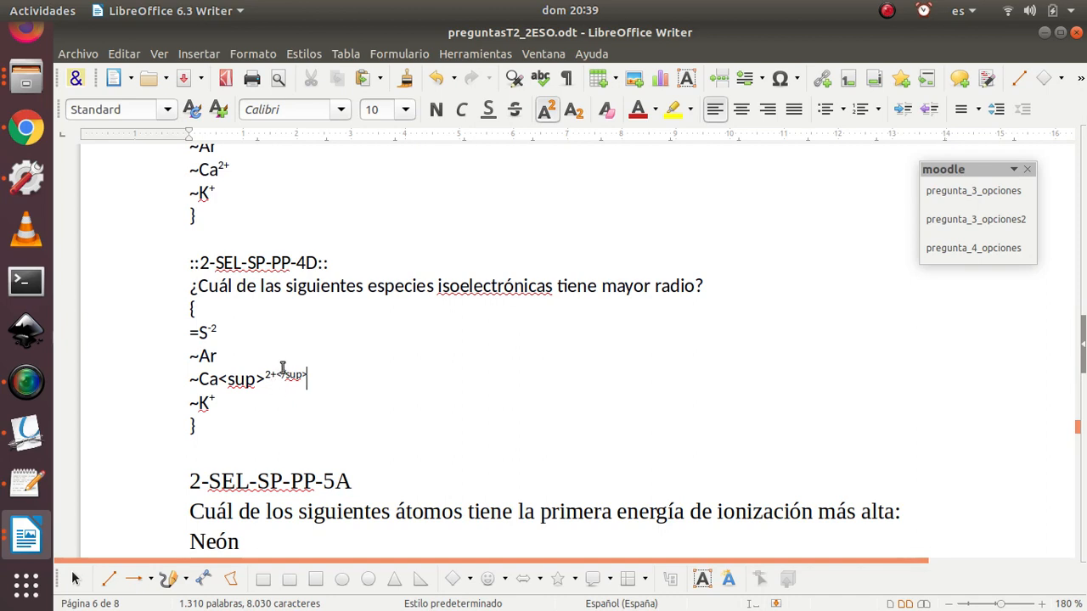
{"action": "right_click", "coordinate": [1010, 266]}
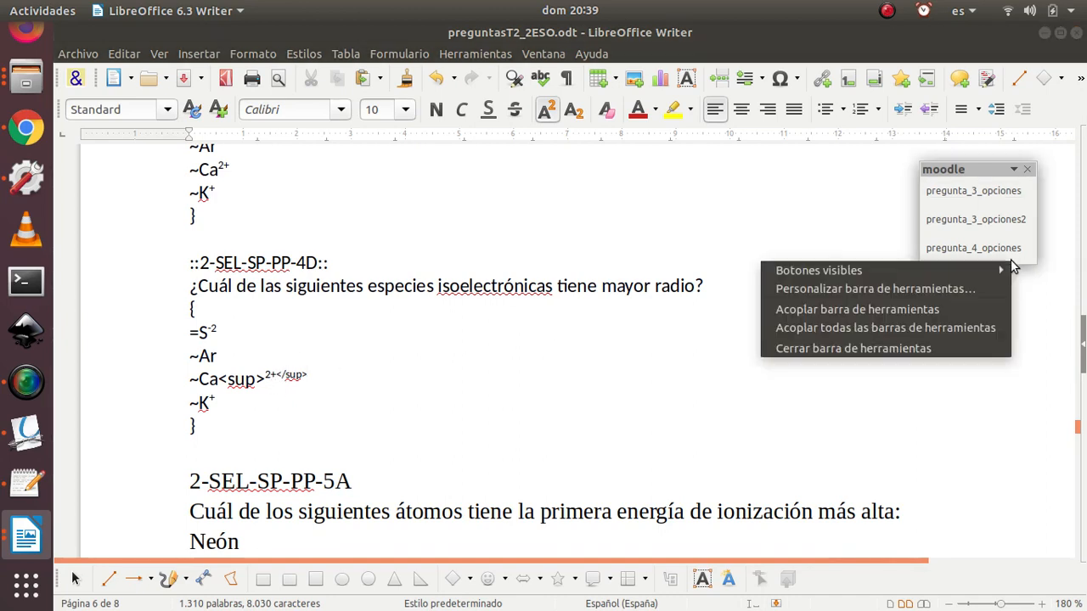
{"action": "left_click", "coordinate": [870, 290]}
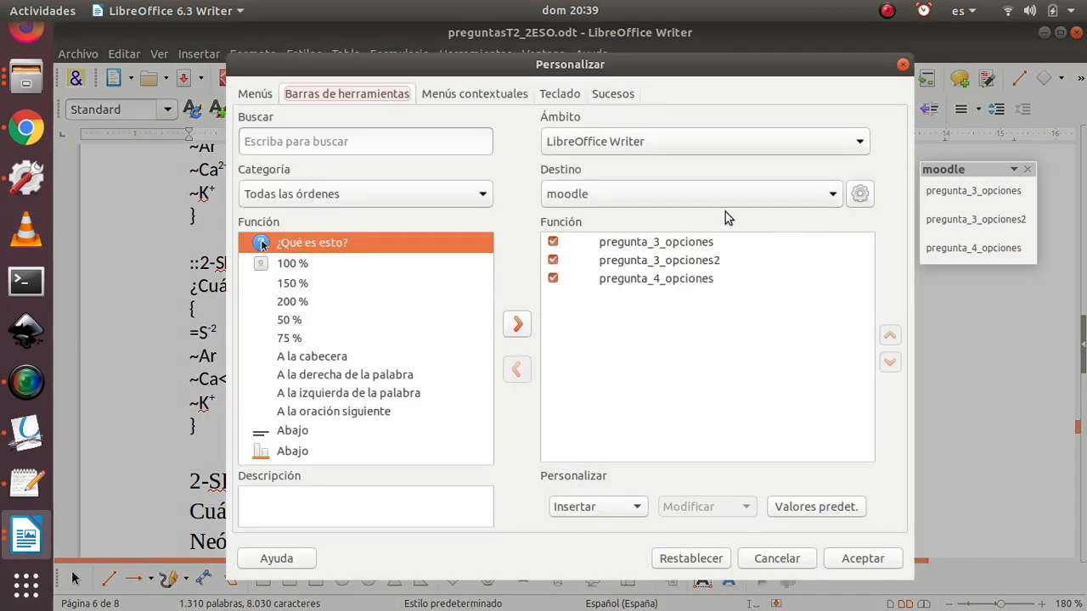
{"action": "left_click", "coordinate": [459, 196]}
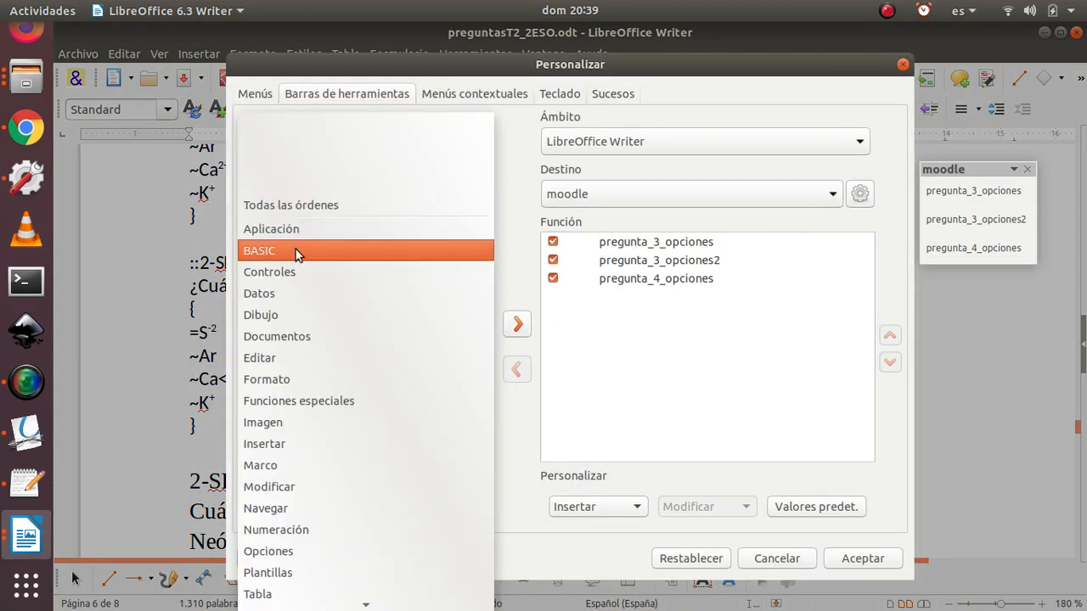
{"action": "scroll", "coordinate": [310, 280], "scroll_direction": "down", "scroll_amount": 2}
{"action": "left_click", "coordinate": [278, 583]}
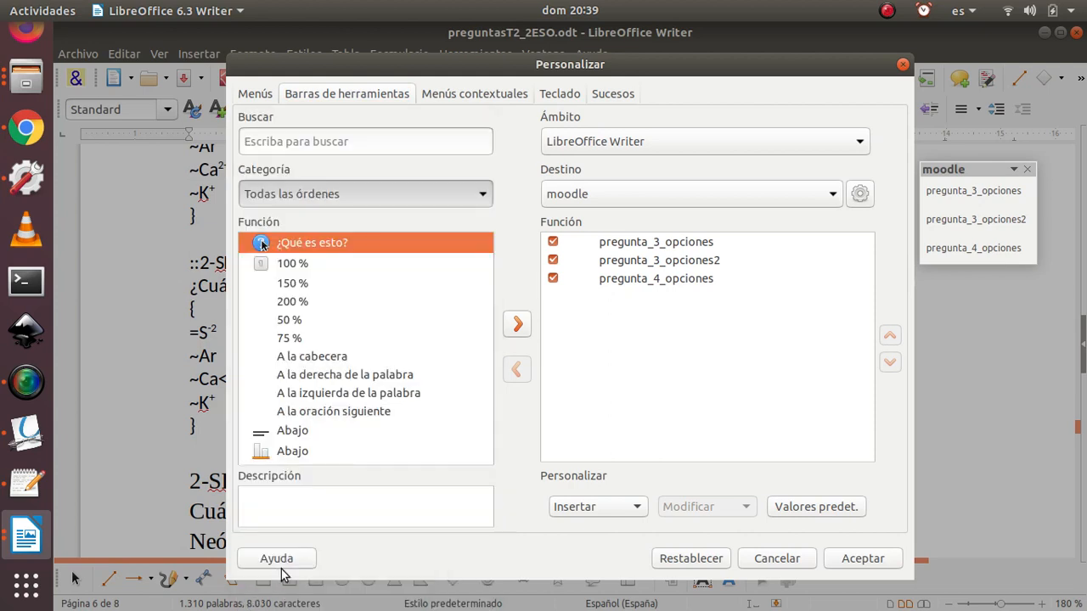
{"action": "left_click", "coordinate": [245, 246]}
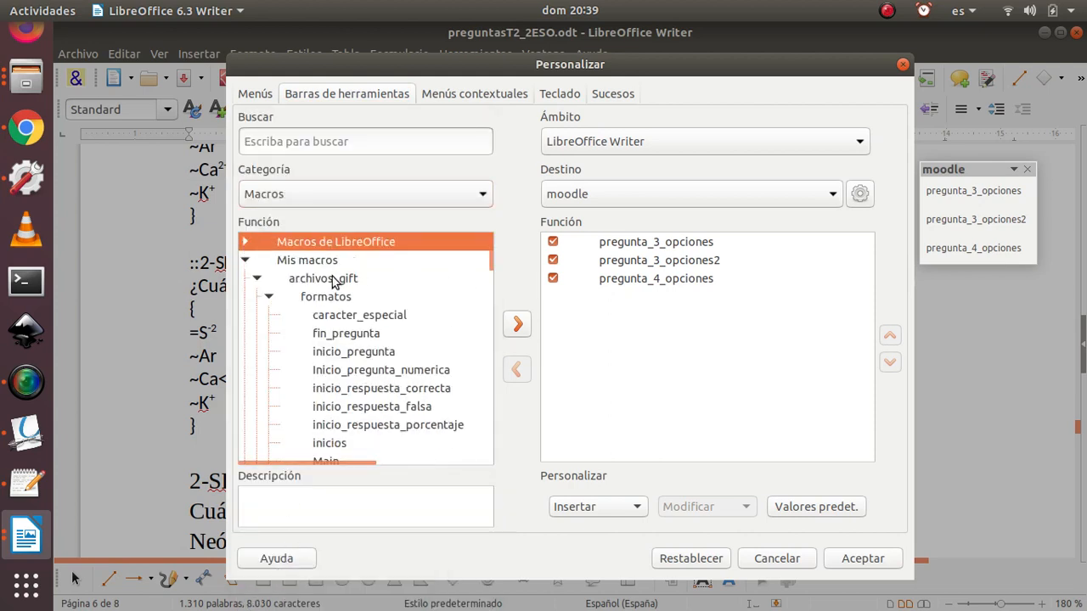
{"action": "scroll", "coordinate": [395, 321], "scroll_direction": "down", "scroll_amount": 6}
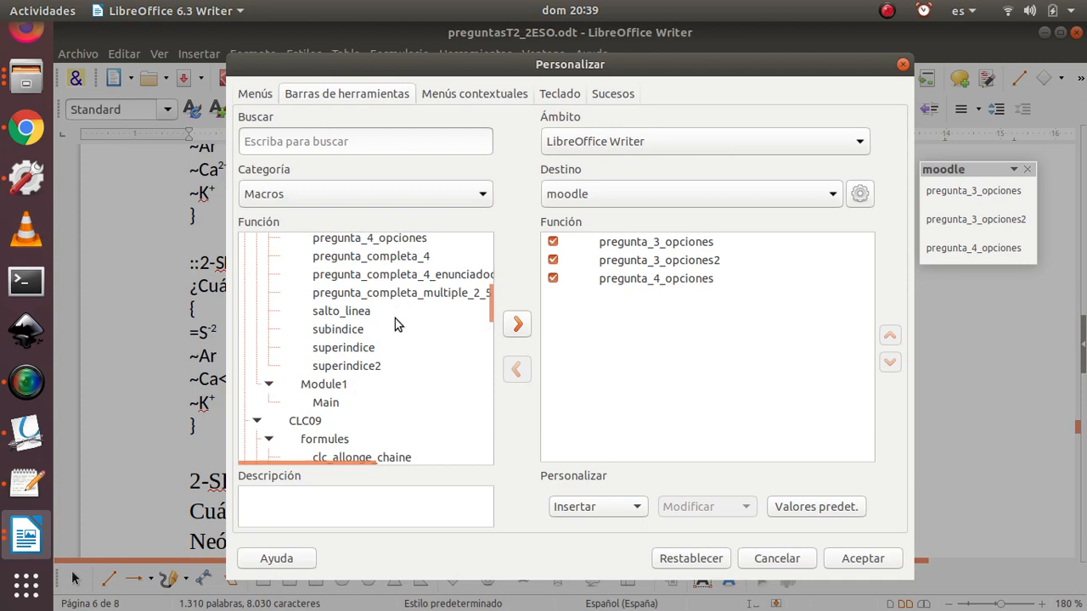
{"action": "left_click", "coordinate": [358, 350]}
{"action": "left_click", "coordinate": [515, 326]}
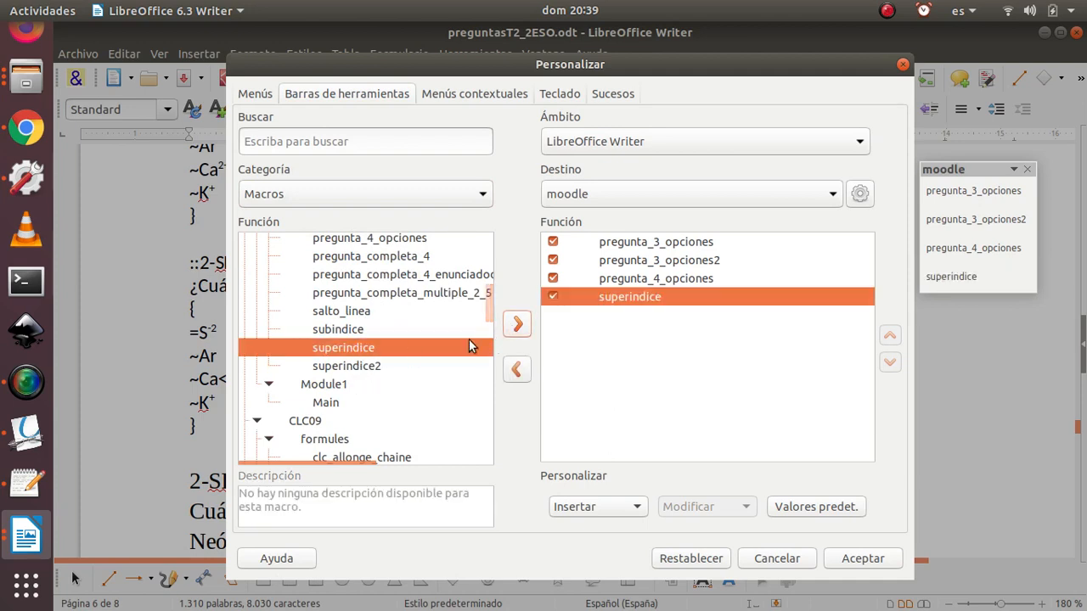
Step: Add the superindice2 macro to the moodle toolbar as well and accept the customization
{"action": "left_click", "coordinate": [364, 366]}
{"action": "left_click", "coordinate": [518, 327]}
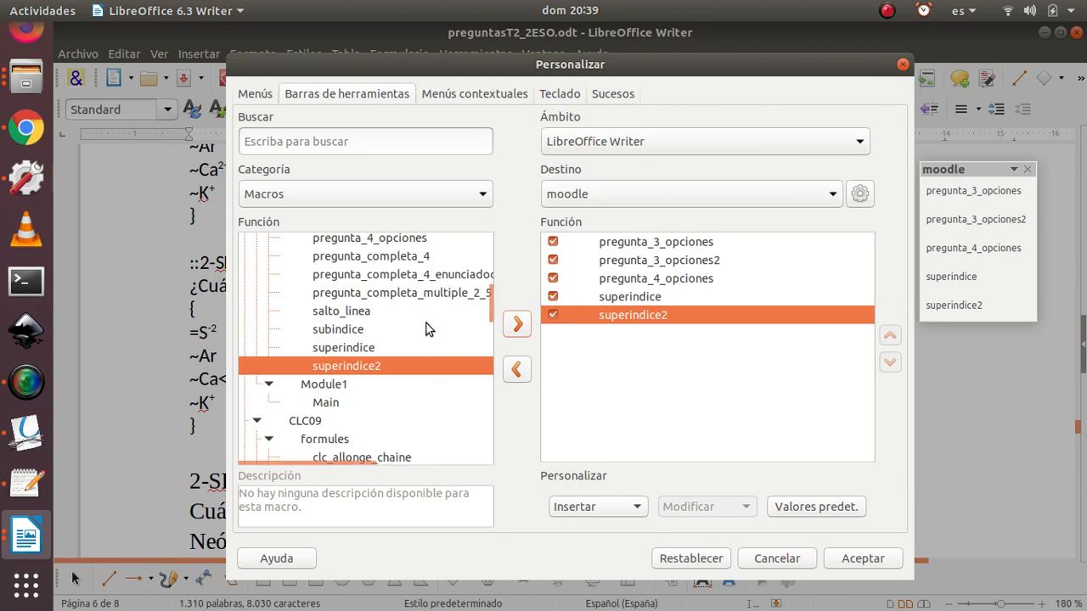
{"action": "scroll", "coordinate": [427, 327], "scroll_direction": "up", "scroll_amount": 4}
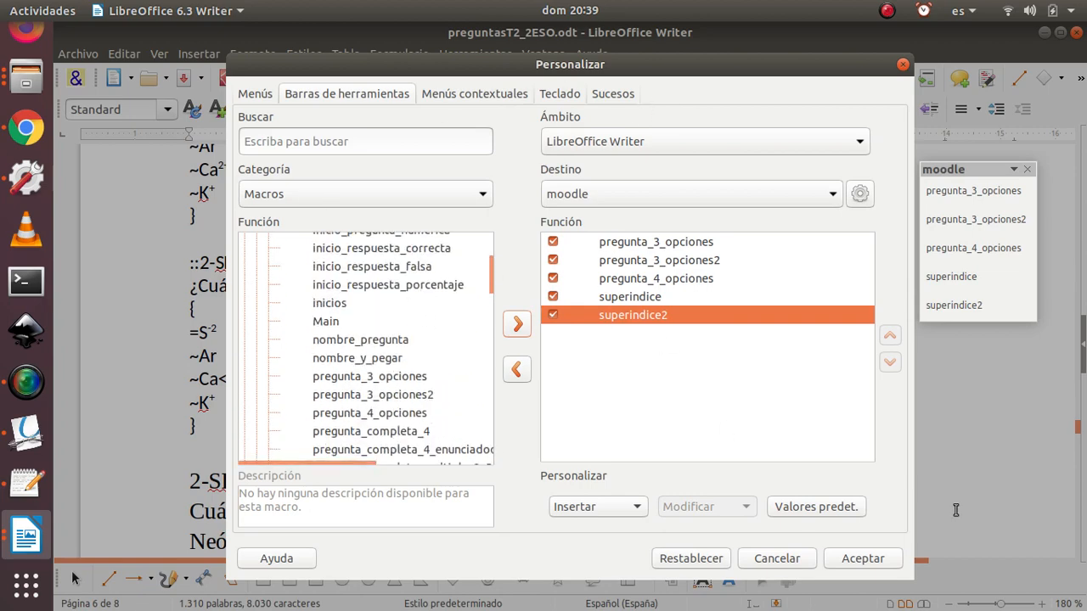
{"action": "left_click", "coordinate": [860, 557]}
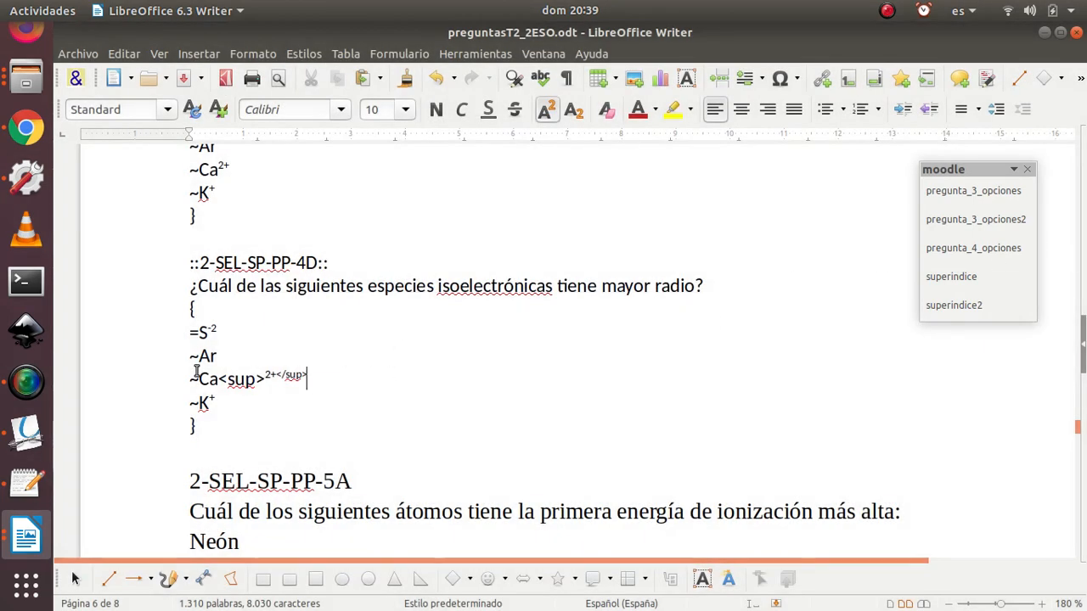
Step: Tag the S and K superscripts of question 2-SEL-SP-PP-4D and the K, Ca and Cl ones of 4C with the superindice and superindice2 macros
{"action": "left_click", "coordinate": [972, 312]}
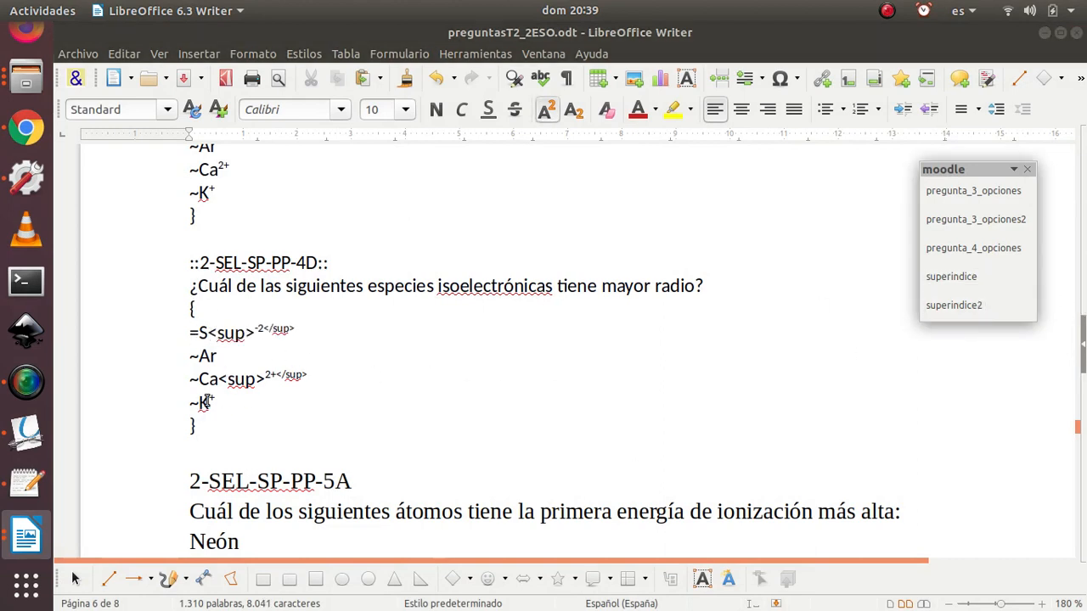
{"action": "left_click", "coordinate": [952, 278]}
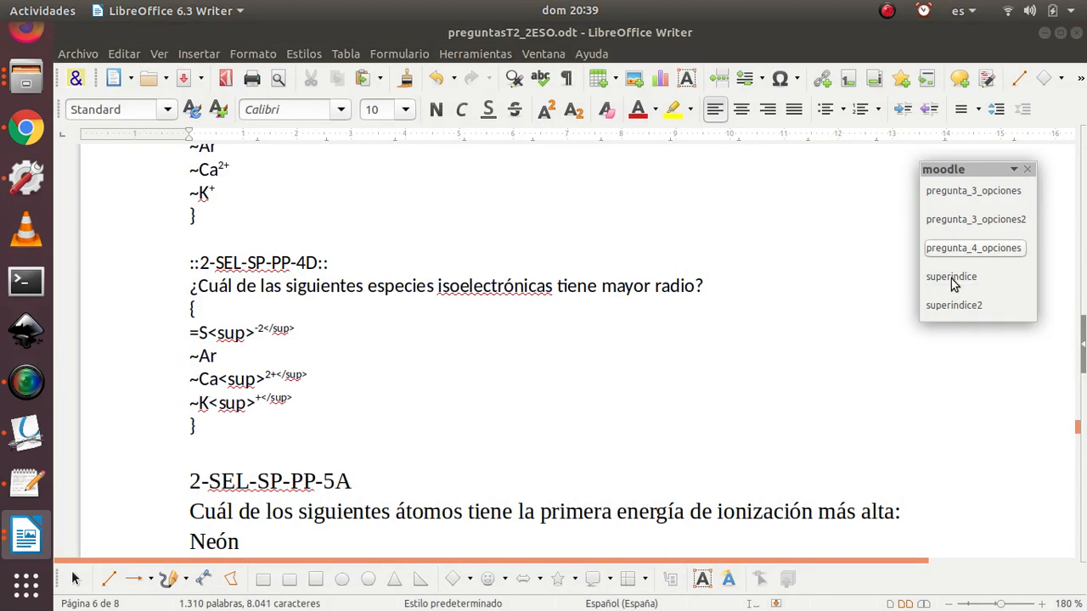
{"action": "scroll", "coordinate": [279, 342], "scroll_direction": "up", "scroll_amount": 4}
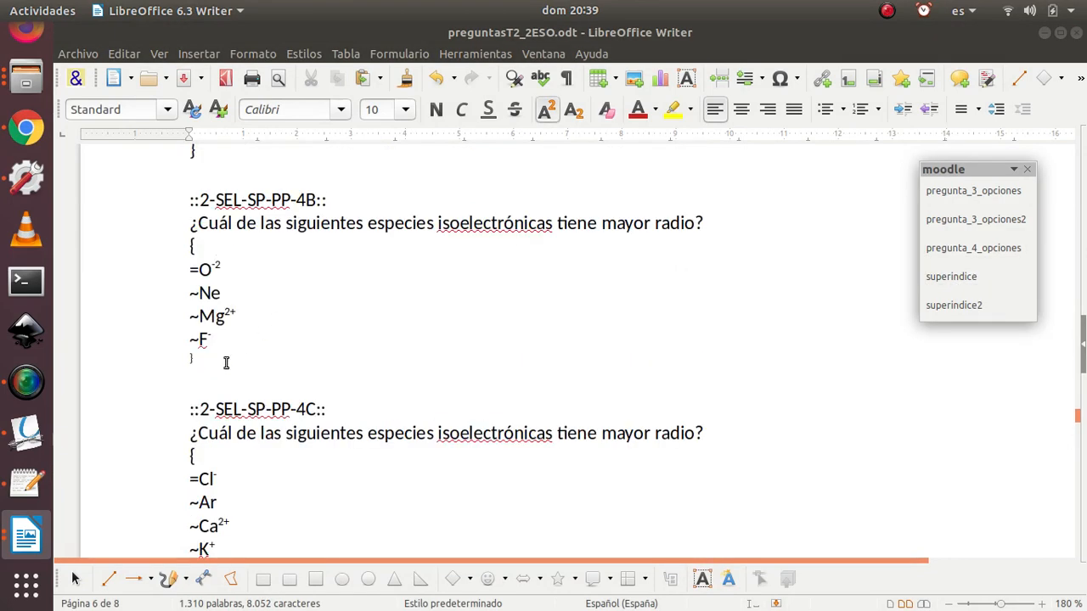
{"action": "scroll", "coordinate": [226, 361], "scroll_direction": "down", "scroll_amount": 2}
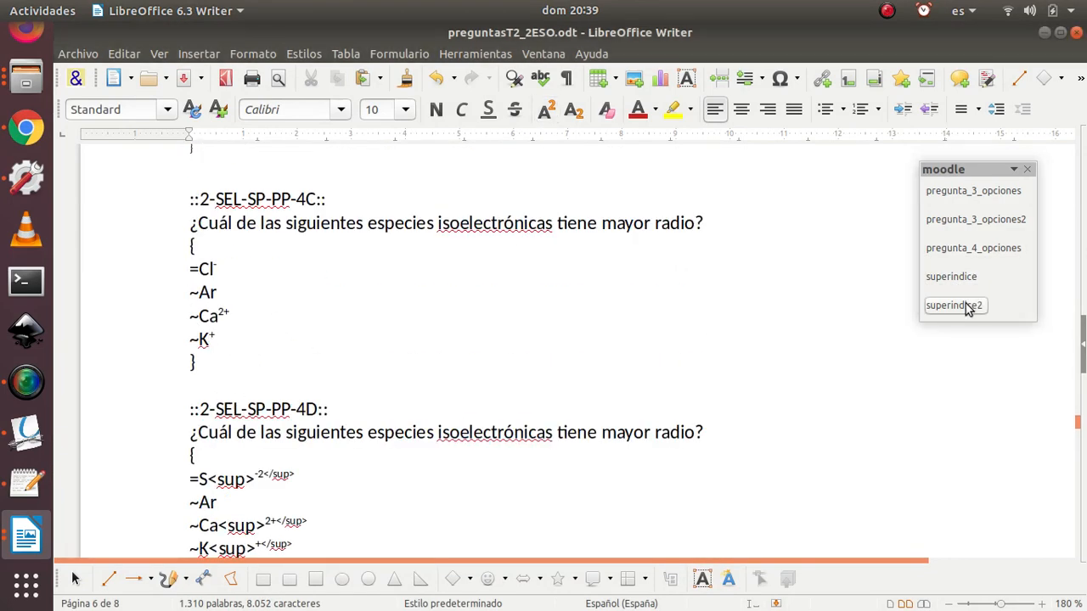
{"action": "left_click", "coordinate": [934, 277]}
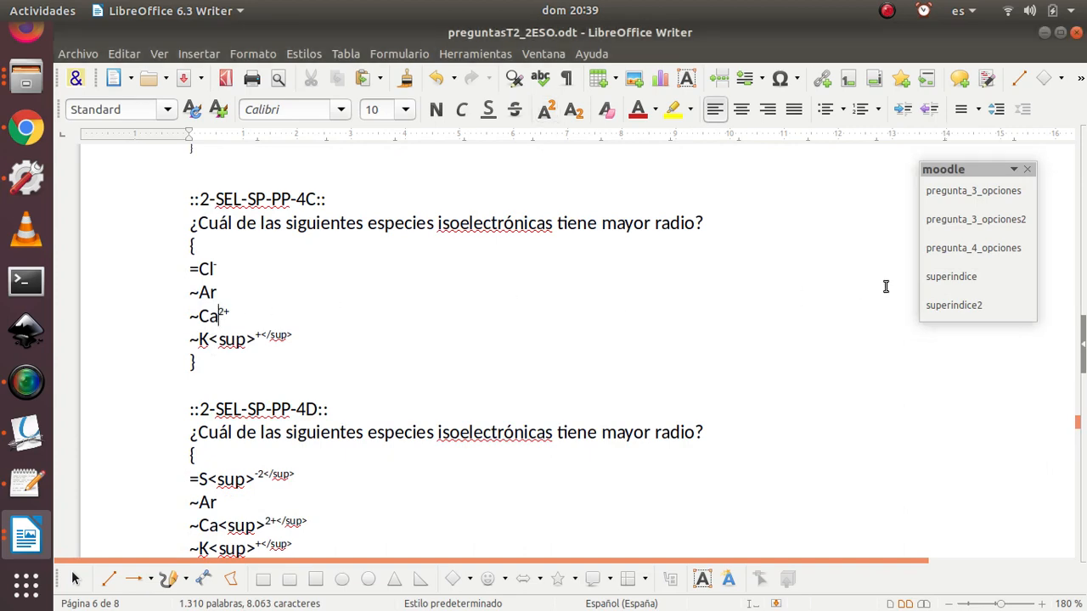
{"action": "left_click", "coordinate": [956, 305]}
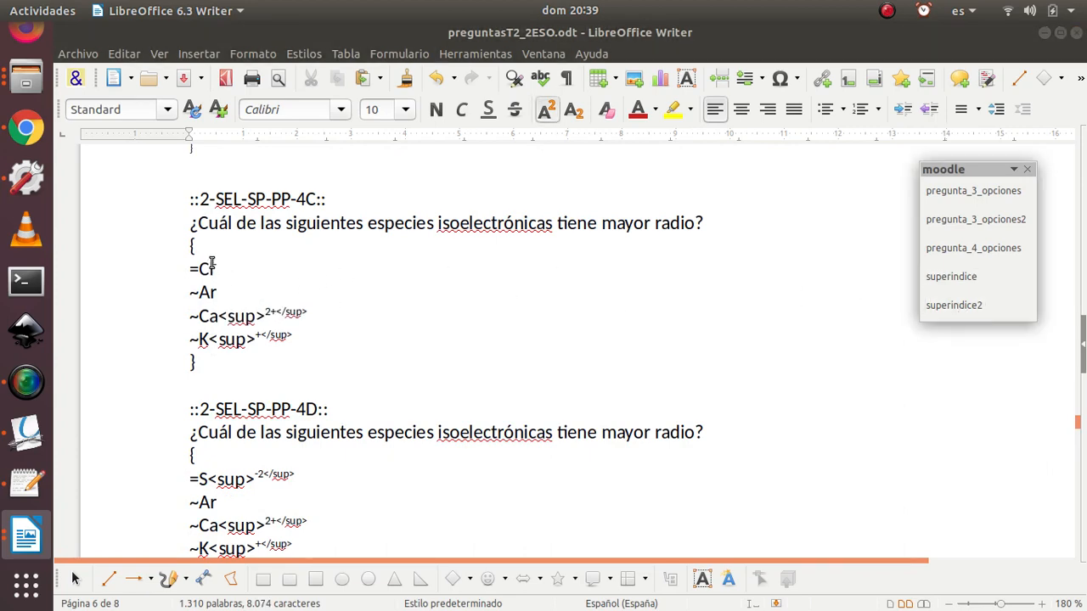
{"action": "left_click", "coordinate": [942, 277]}
Step: Tag the Na, Mg and F superscripts of question 2-SEL-SP-PP-4A with the superindice and superindice2 macros
{"action": "scroll", "coordinate": [318, 275], "scroll_direction": "up", "scroll_amount": 4}
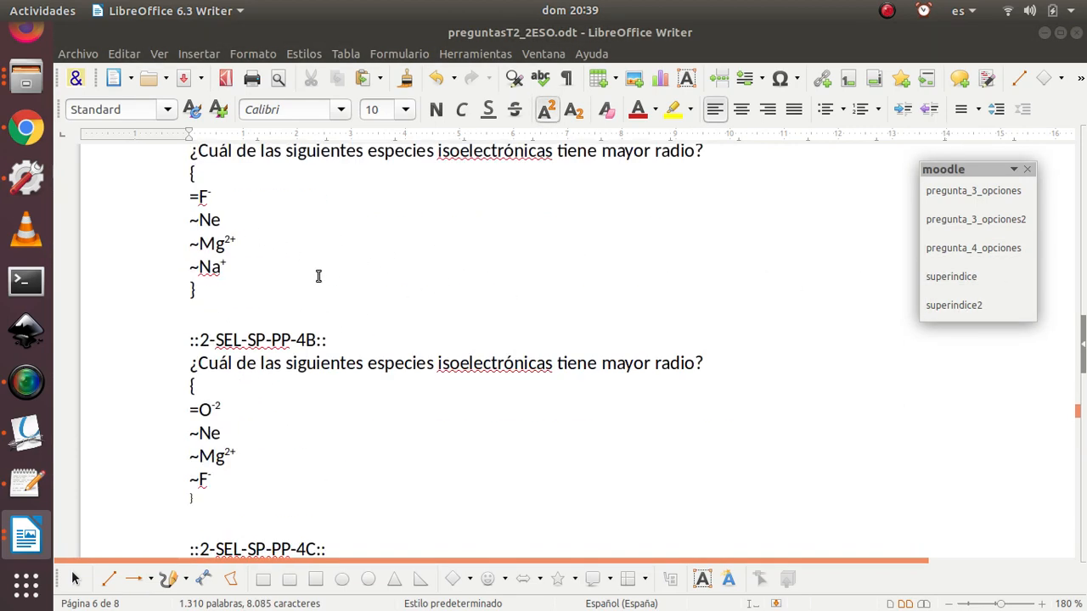
{"action": "left_click_drag", "start_coordinate": [217, 266], "coordinate": [224, 240]}
{"action": "left_click", "coordinate": [951, 277]}
{"action": "left_click", "coordinate": [950, 277]}
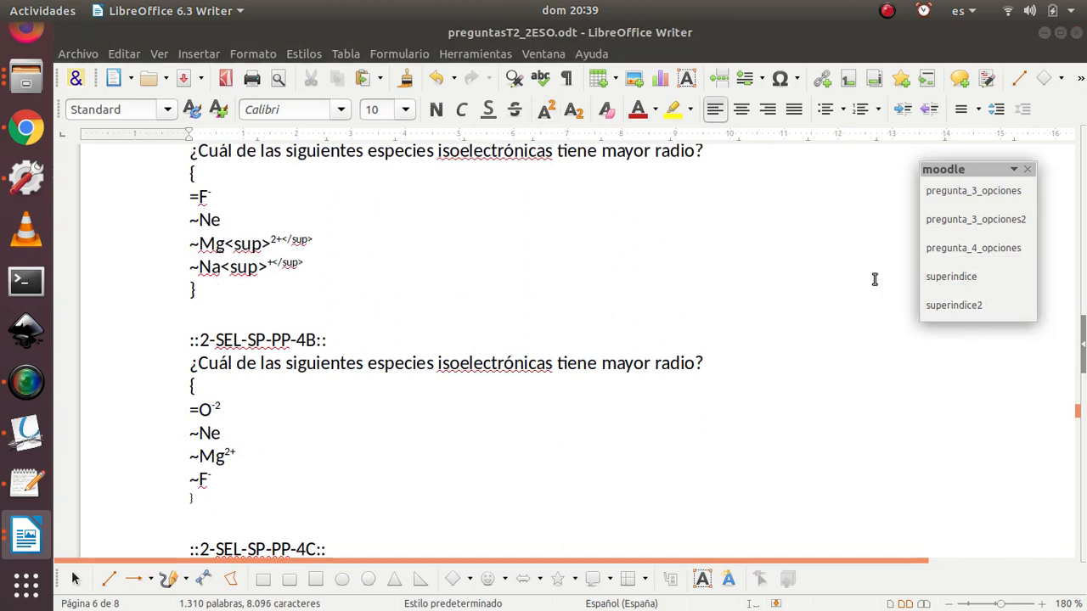
{"action": "left_click", "coordinate": [209, 202]}
{"action": "left_click", "coordinate": [207, 196]}
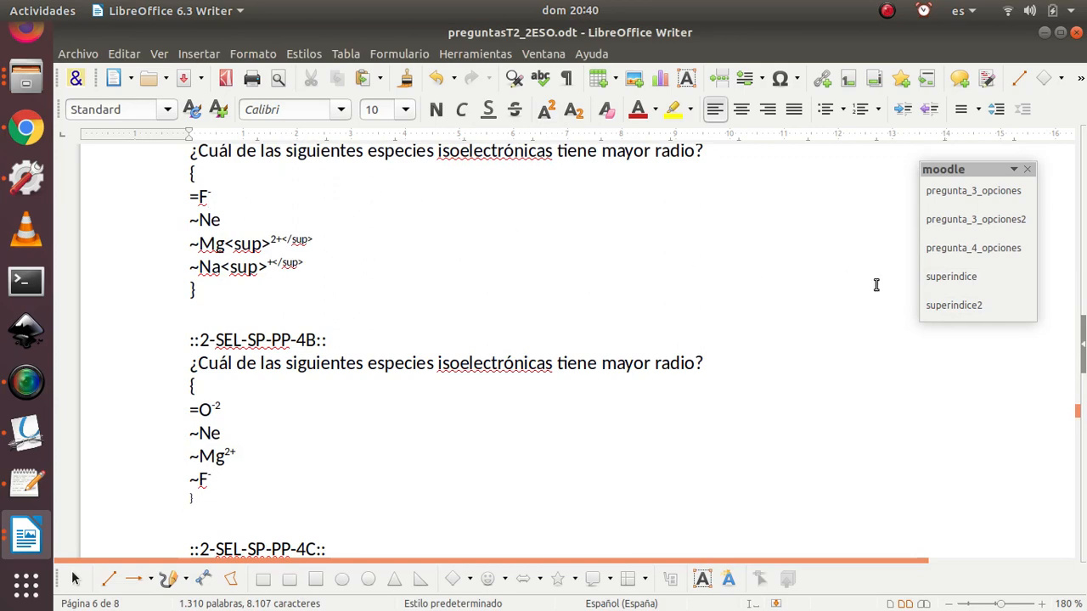
{"action": "left_click", "coordinate": [951, 277]}
Step: Run superindice2 on the O and Mg superscripts of question 2-SEL-SP-PP-4B and superindice on its F superscript
{"action": "scroll", "coordinate": [419, 264], "scroll_direction": "up", "scroll_amount": 3}
{"action": "scroll", "coordinate": [418, 264], "scroll_direction": "up", "scroll_amount": 4}
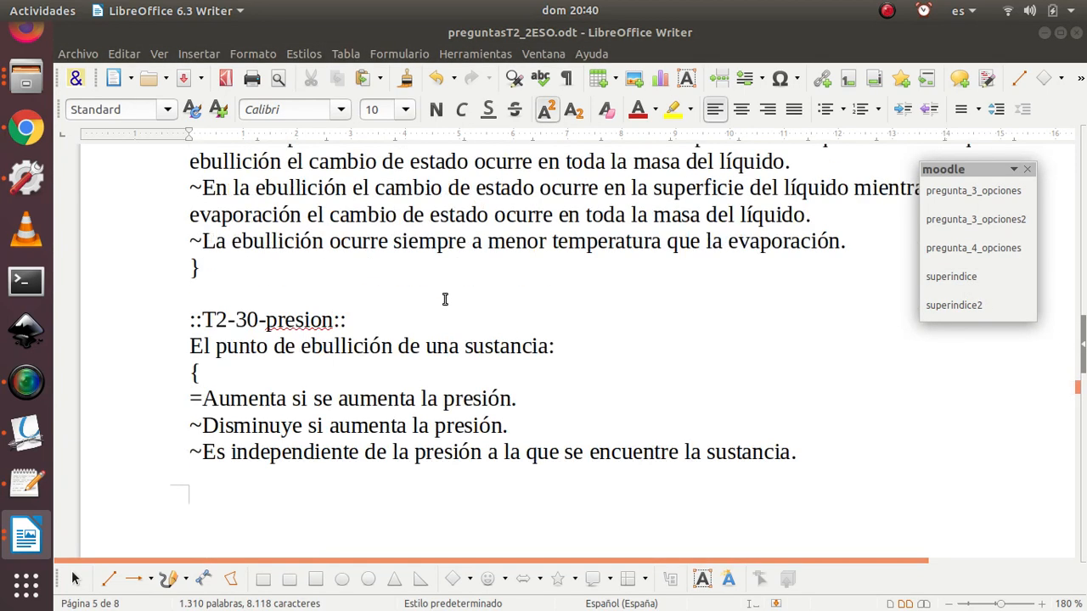
{"action": "scroll", "coordinate": [697, 342], "scroll_direction": "down", "scroll_amount": 5}
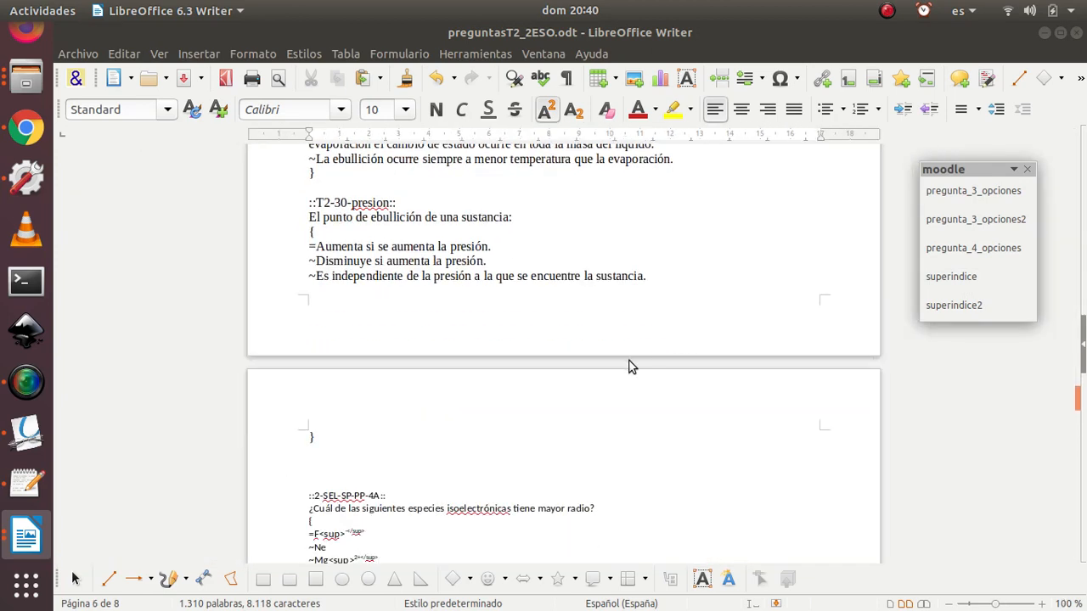
{"action": "scroll", "coordinate": [697, 339], "scroll_direction": "down", "scroll_amount": 5}
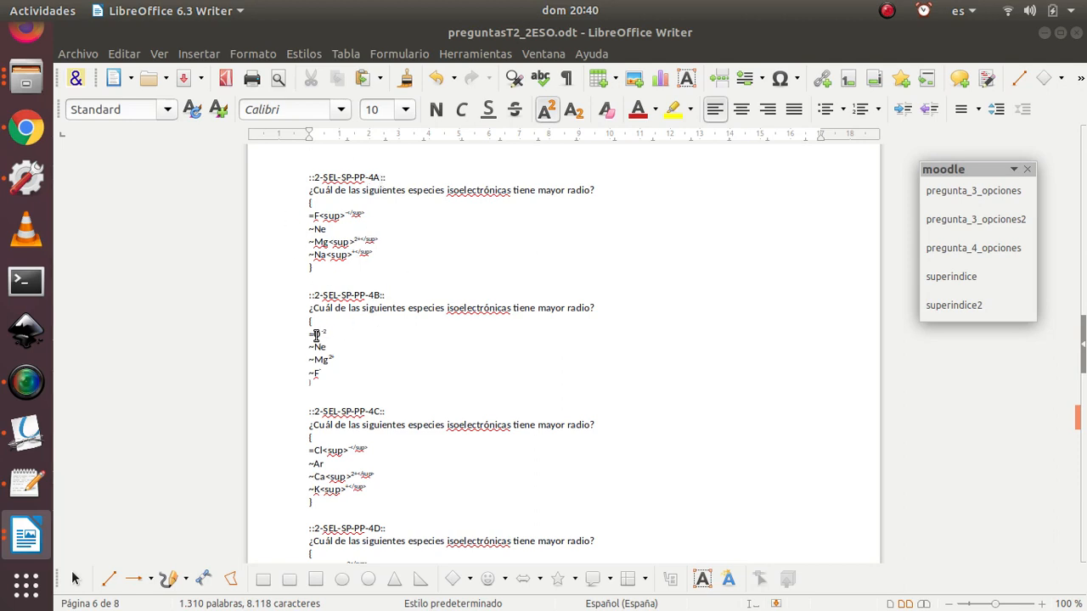
{"action": "left_click", "coordinate": [953, 305]}
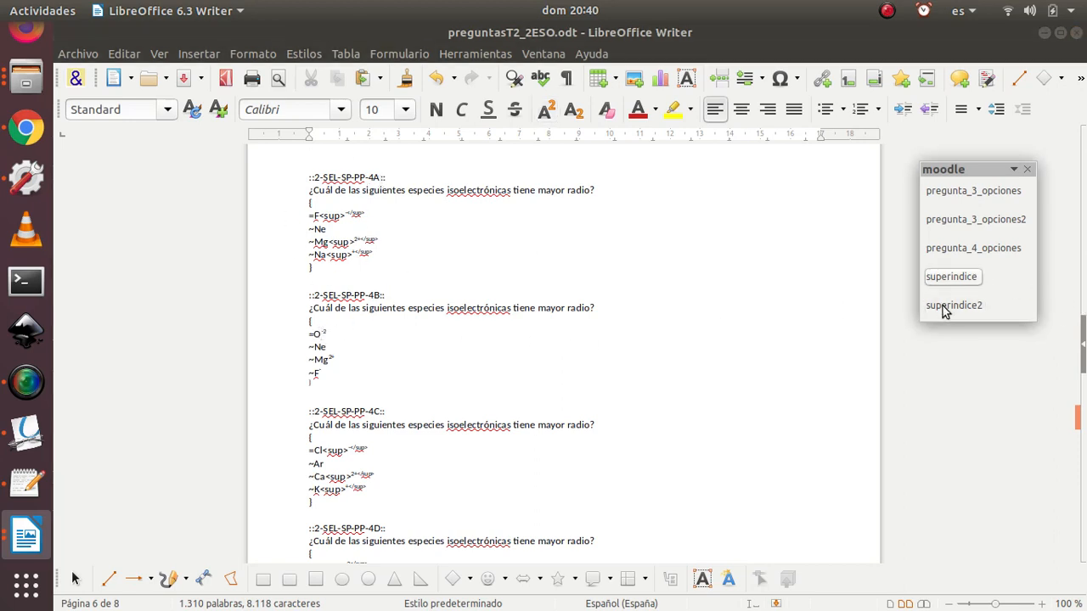
{"action": "left_click", "coordinate": [329, 361]}
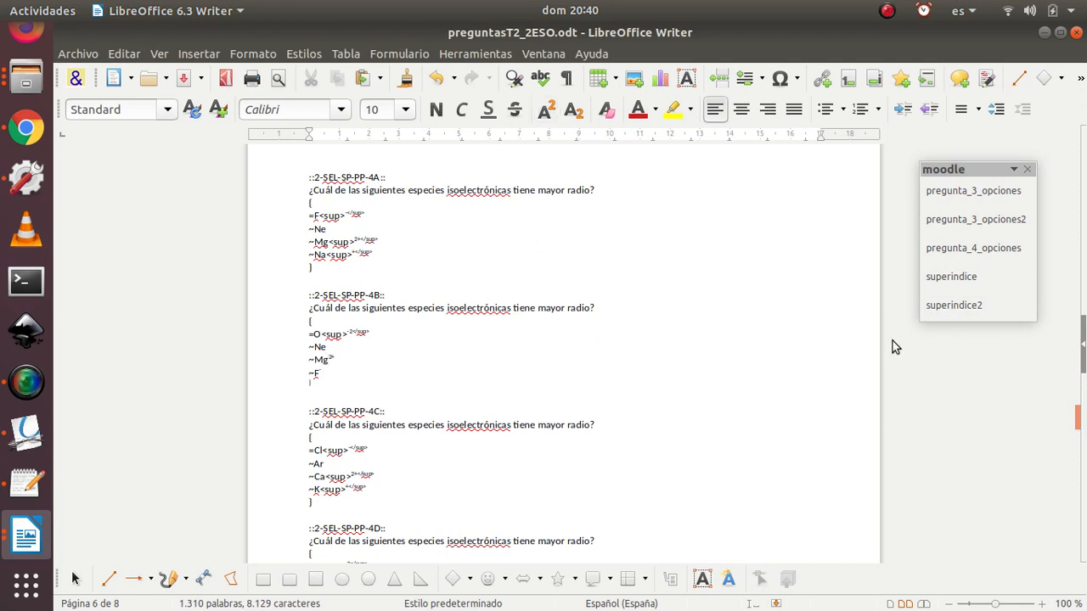
{"action": "left_click", "coordinate": [949, 306]}
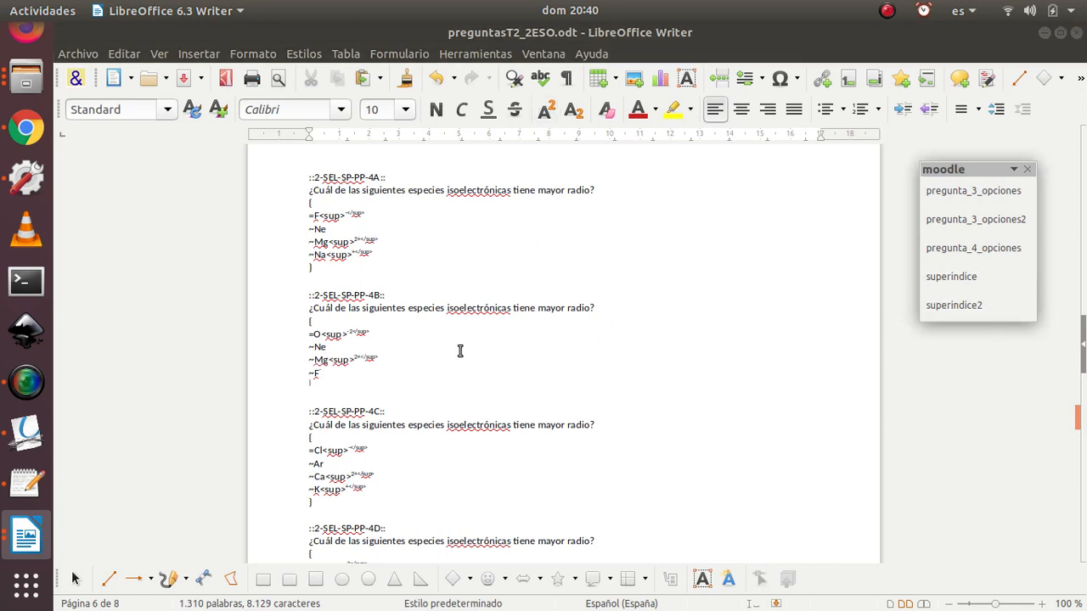
{"action": "left_click", "coordinate": [320, 373]}
{"action": "left_click", "coordinate": [949, 281]}
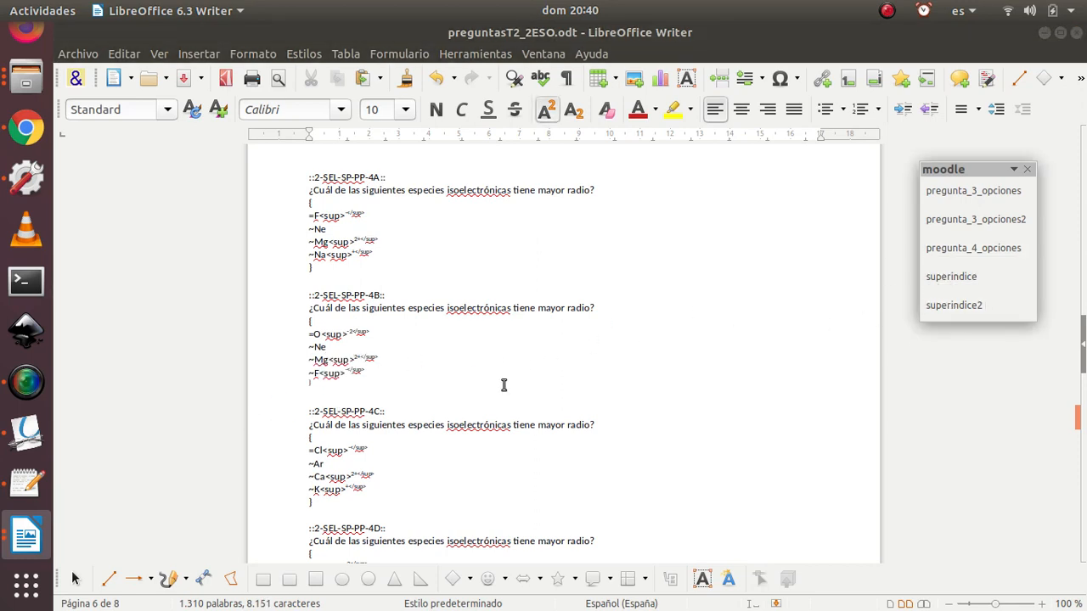
Step: Delete the extra blank lines between the closing brace of question T2-30-presion and the title of 2-SEL-SP-PP-4A
{"action": "scroll", "coordinate": [503, 385], "scroll_direction": "down", "scroll_amount": 5}
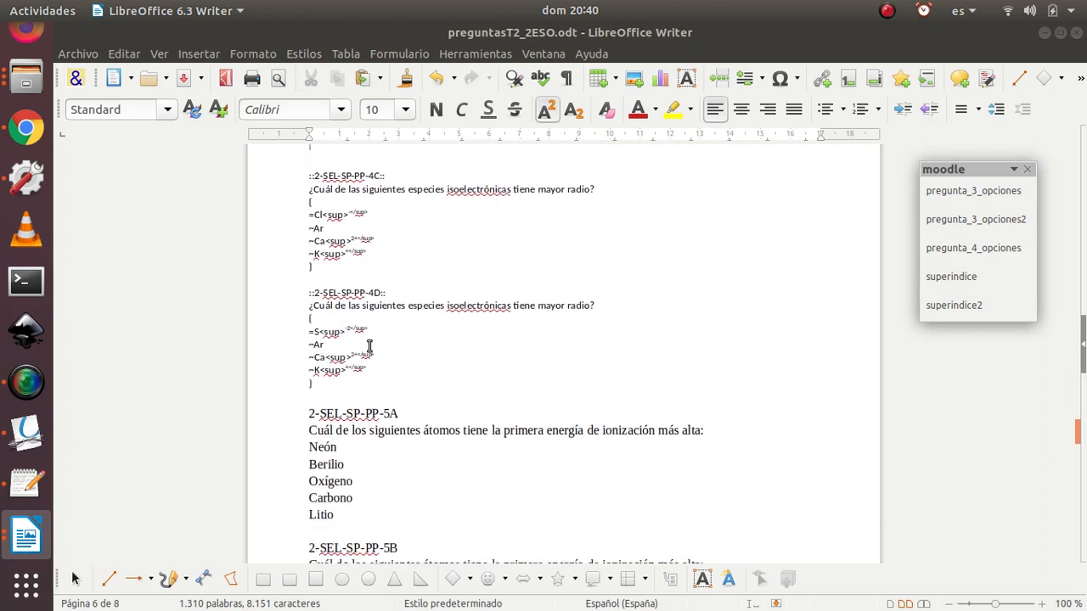
{"action": "scroll", "coordinate": [374, 344], "scroll_direction": "up", "scroll_amount": 3}
{"action": "scroll", "coordinate": [366, 358], "scroll_direction": "up", "scroll_amount": 3}
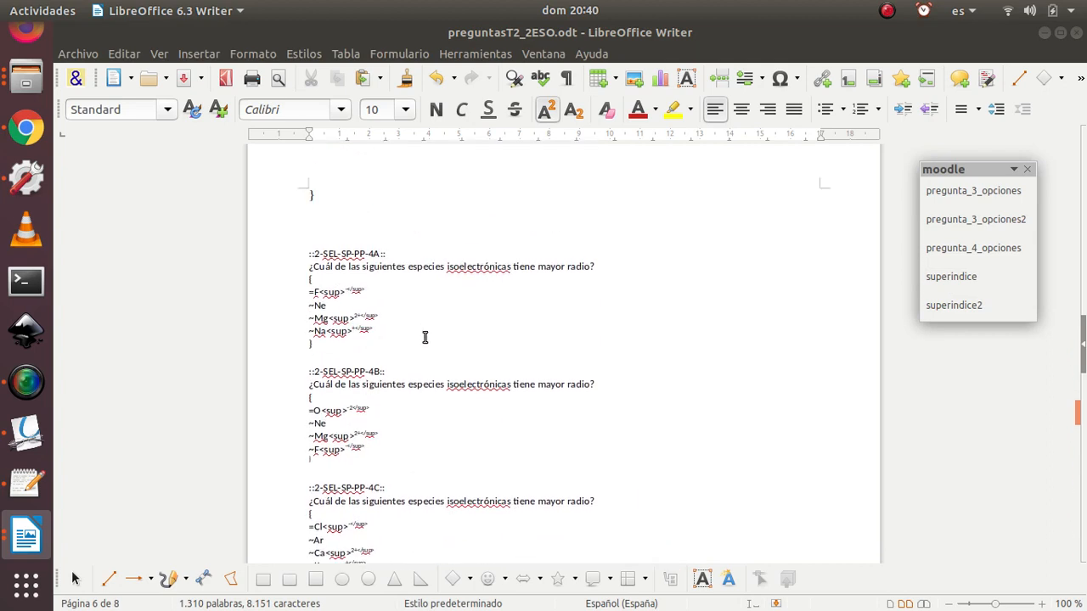
{"action": "scroll", "coordinate": [379, 357], "scroll_direction": "up", "scroll_amount": 4}
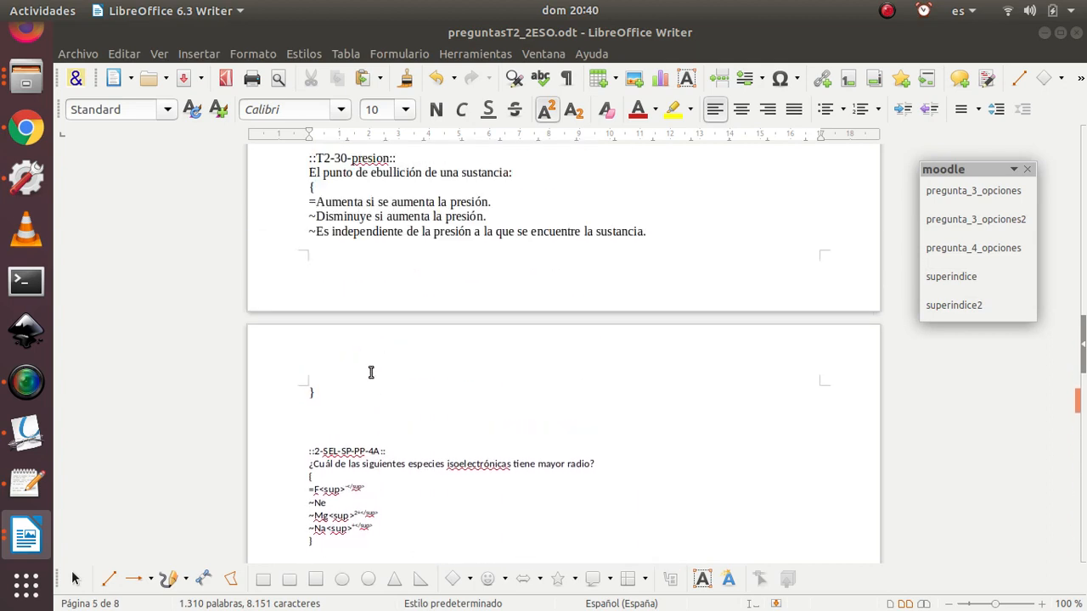
{"action": "left_click", "coordinate": [331, 413]}
{"action": "key", "text": "Delete"}
{"action": "key", "text": "Delete"}
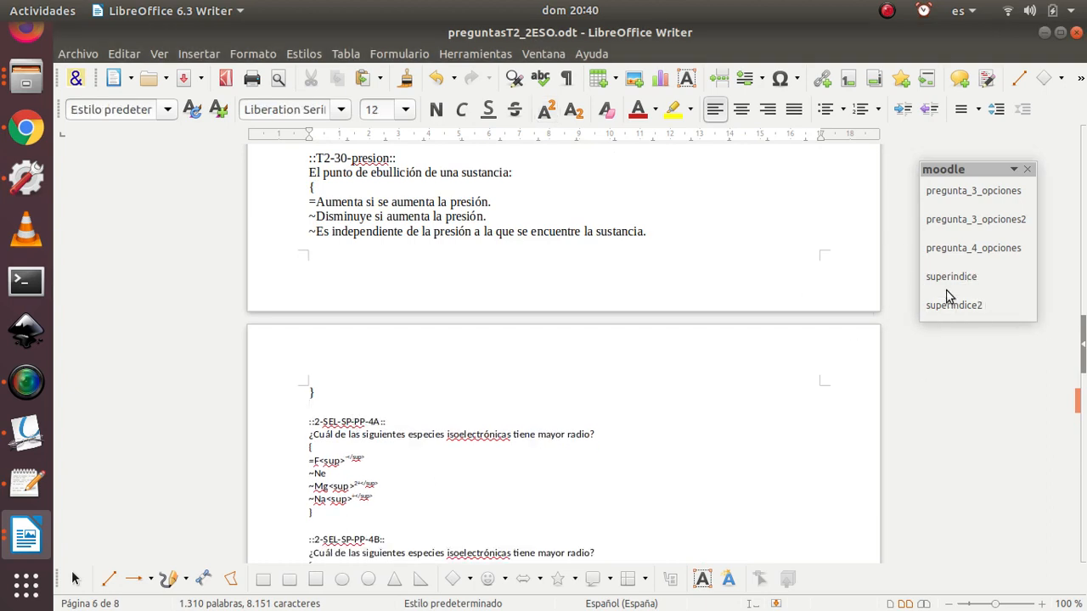
Step: Unmaximize the document window and switch to the GIFT manual in Okular to consult section 4.2 on multiple-selection questions
{"action": "scroll", "coordinate": [452, 413], "scroll_direction": "down", "scroll_amount": 10}
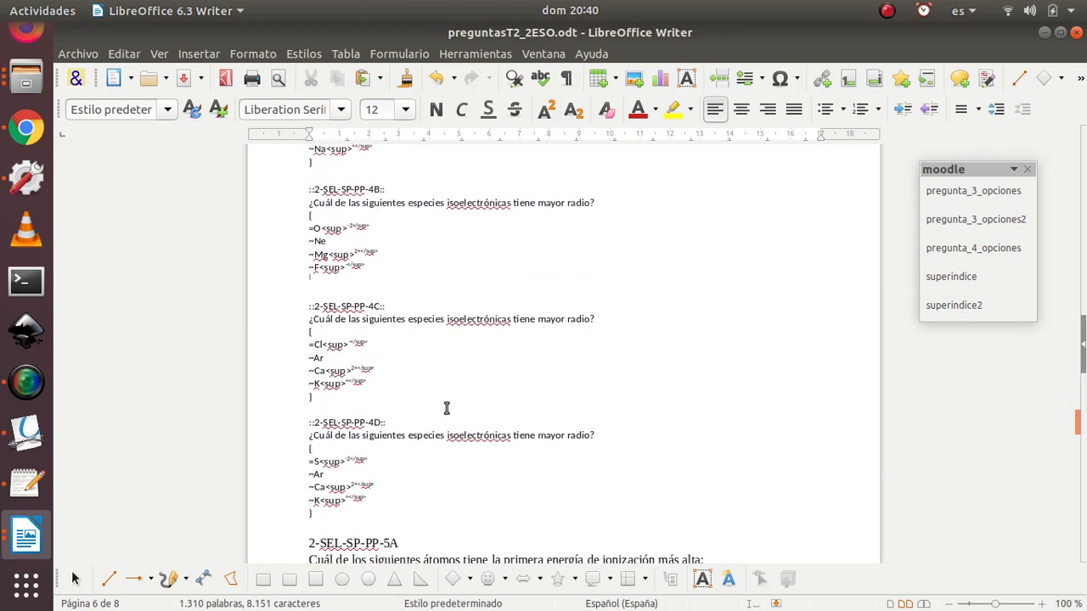
{"action": "scroll", "coordinate": [412, 358], "scroll_direction": "down", "scroll_amount": 3}
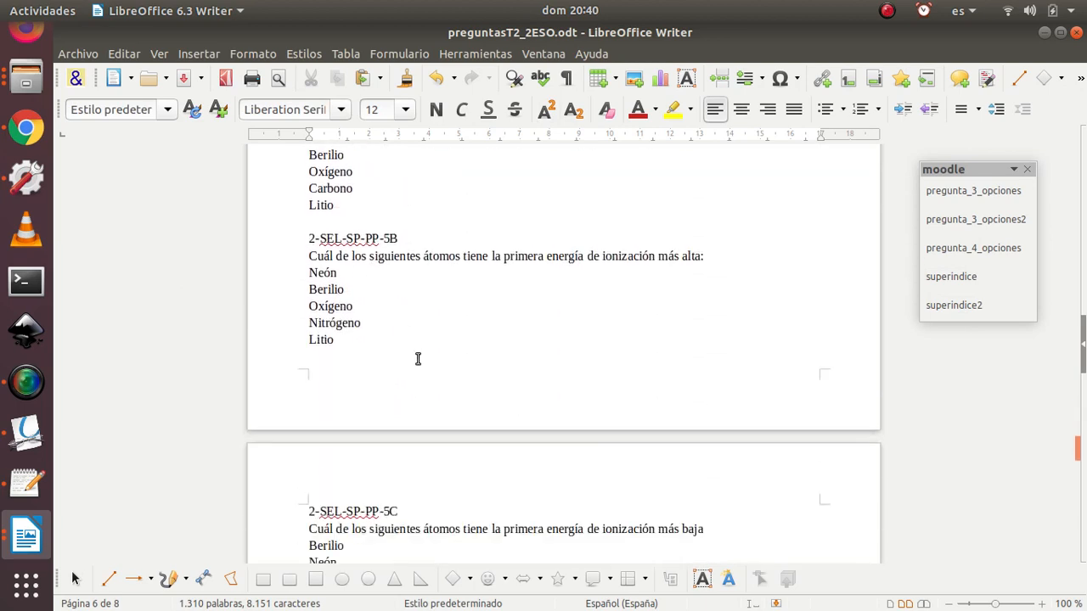
{"action": "scroll", "coordinate": [424, 361], "scroll_direction": "up", "scroll_amount": 2}
{"action": "scroll", "coordinate": [347, 293], "scroll_direction": "up", "scroll_amount": 2}
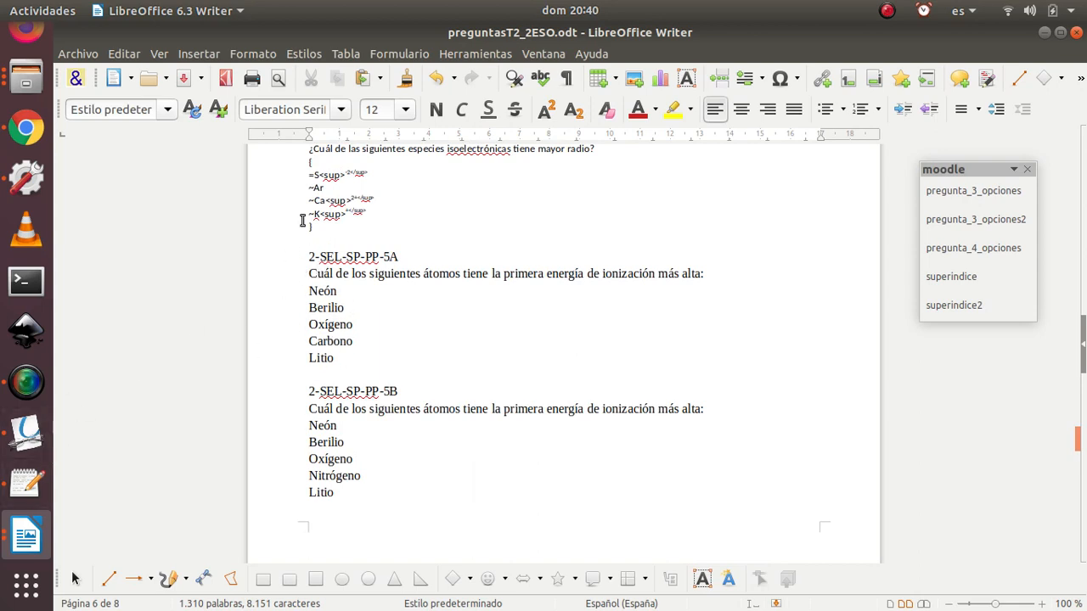
{"action": "left_click", "coordinate": [1061, 33]}
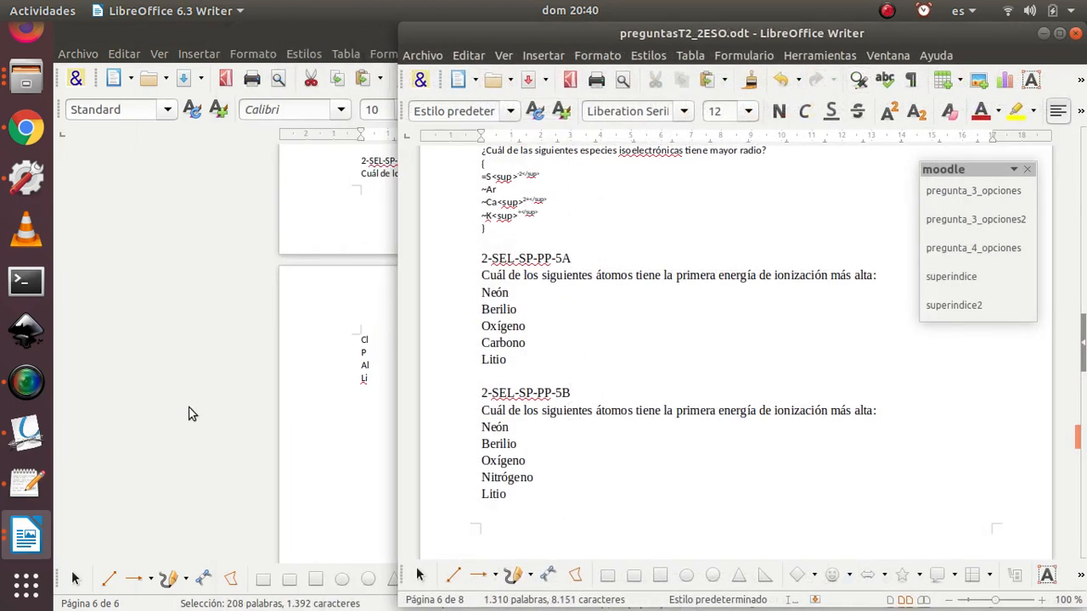
{"action": "left_click", "coordinate": [29, 433]}
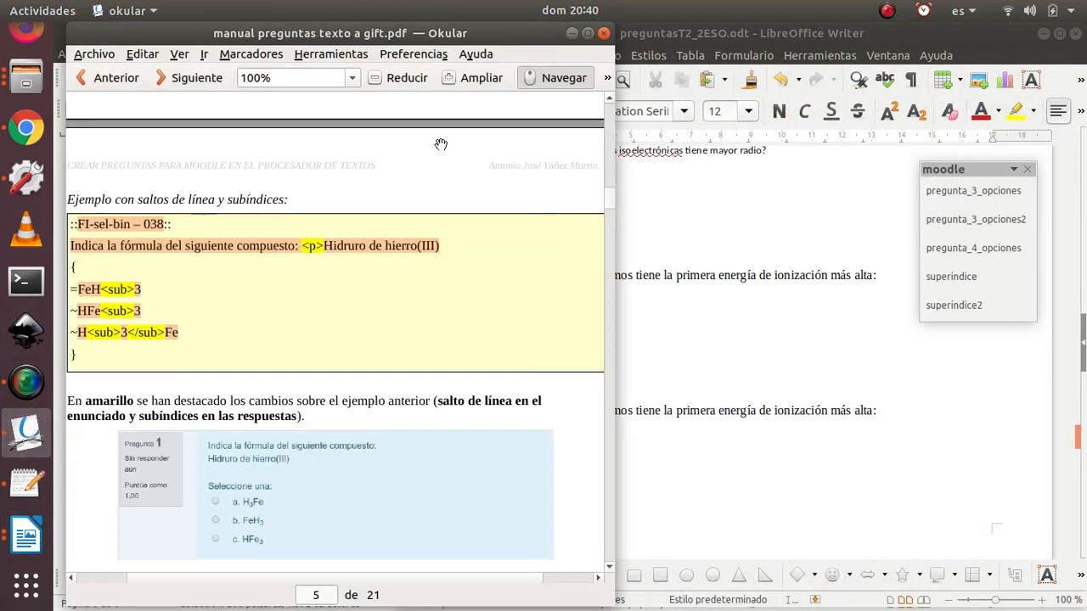
{"action": "scroll", "coordinate": [396, 289], "scroll_direction": "down", "scroll_amount": 10}
{"action": "scroll", "coordinate": [362, 299], "scroll_direction": "down", "scroll_amount": 10}
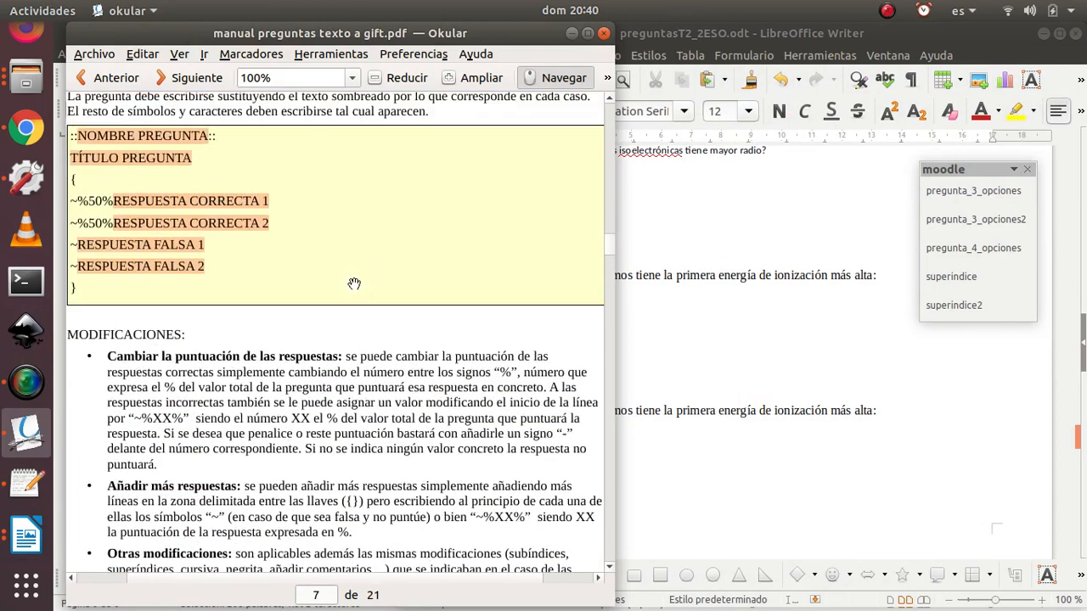
{"action": "scroll", "coordinate": [360, 289], "scroll_direction": "up", "scroll_amount": 1}
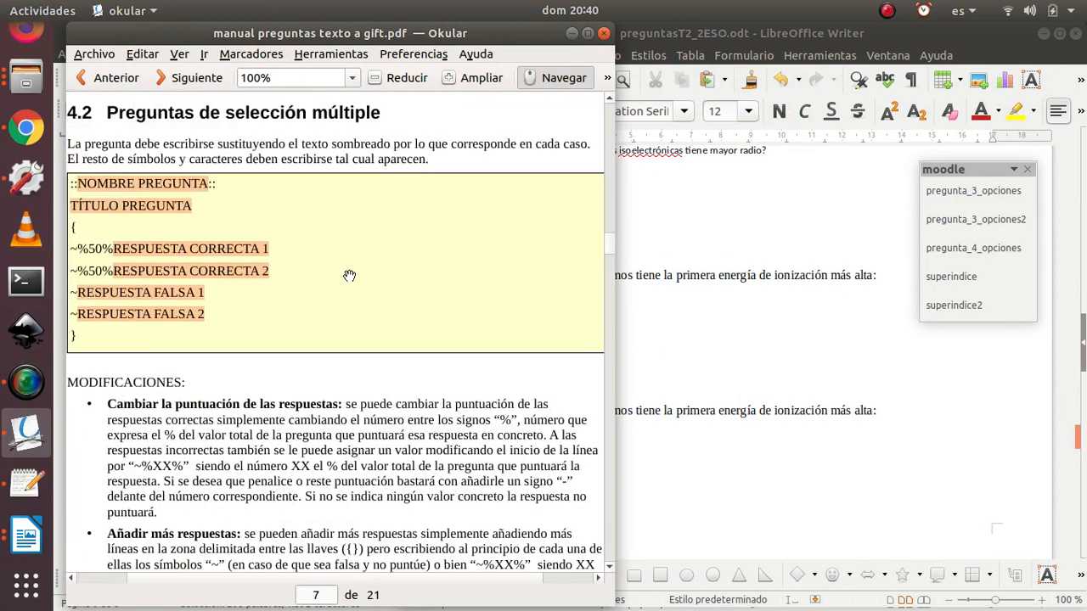
Step: While recording a macro, enclose the title 2-SEL-SP-PP-5A between :: marks and add a { line below its question text, and discard the recording
{"action": "left_click", "coordinate": [718, 314]}
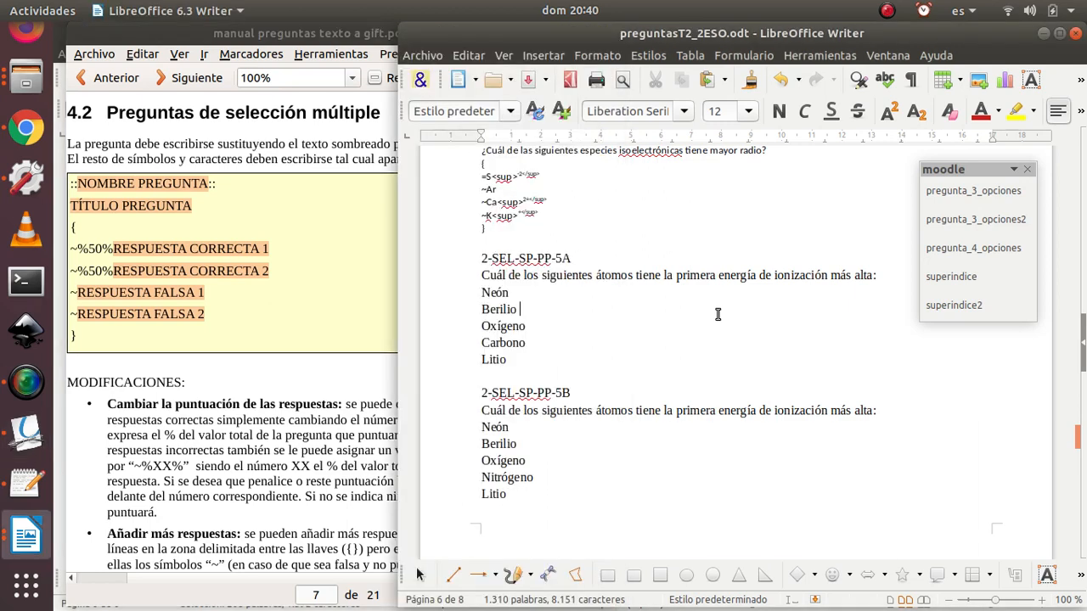
{"action": "left_click", "coordinate": [479, 259]}
{"action": "left_click", "coordinate": [819, 55]}
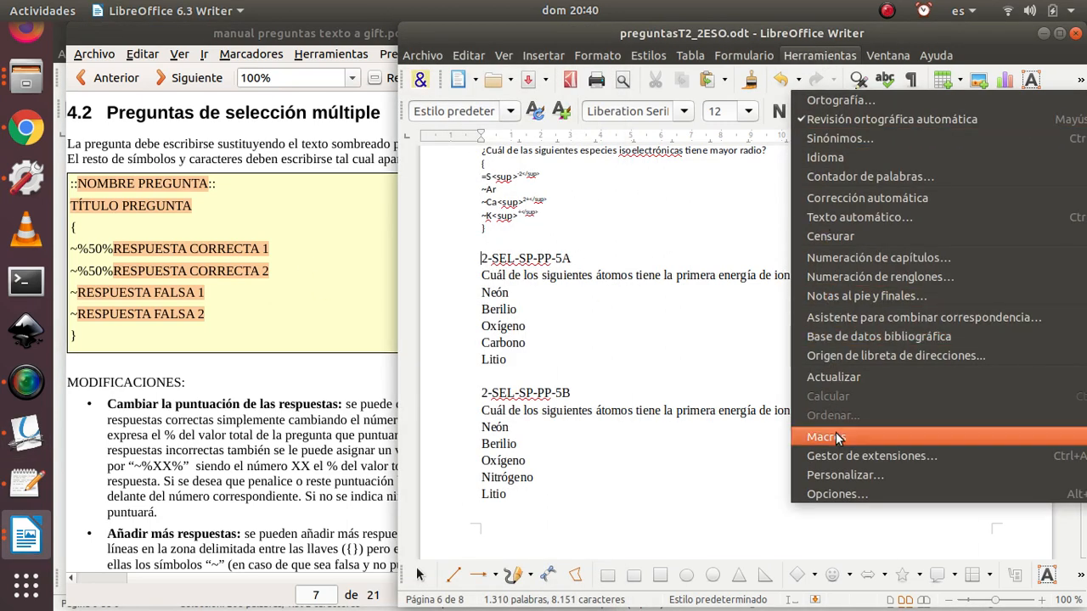
{"action": "mouse_move", "coordinate": [813, 441]}
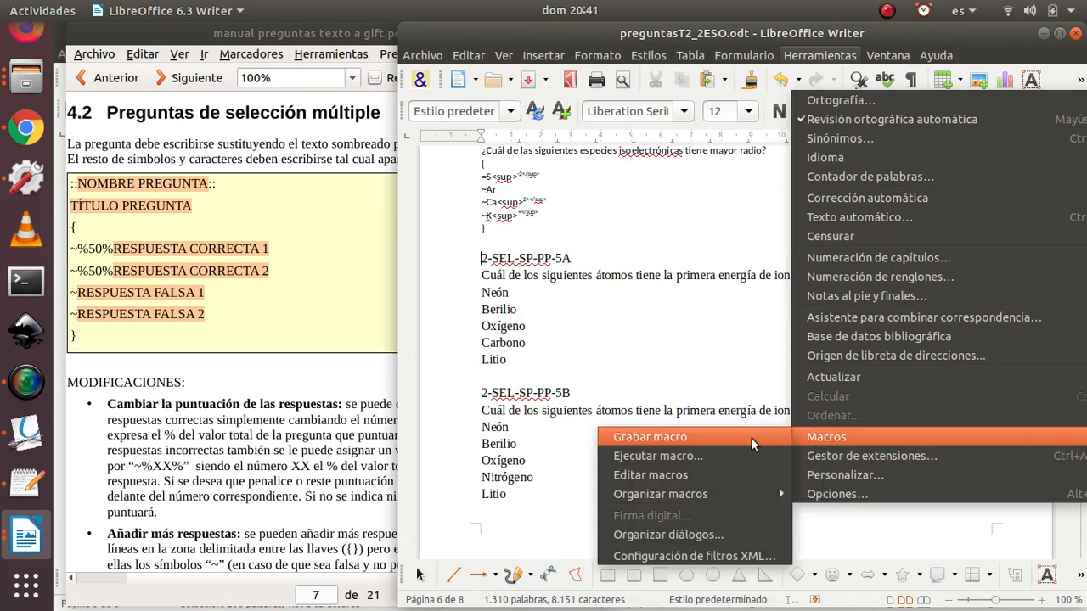
{"action": "left_click", "coordinate": [755, 435]}
{"action": "left_click", "coordinate": [481, 258]}
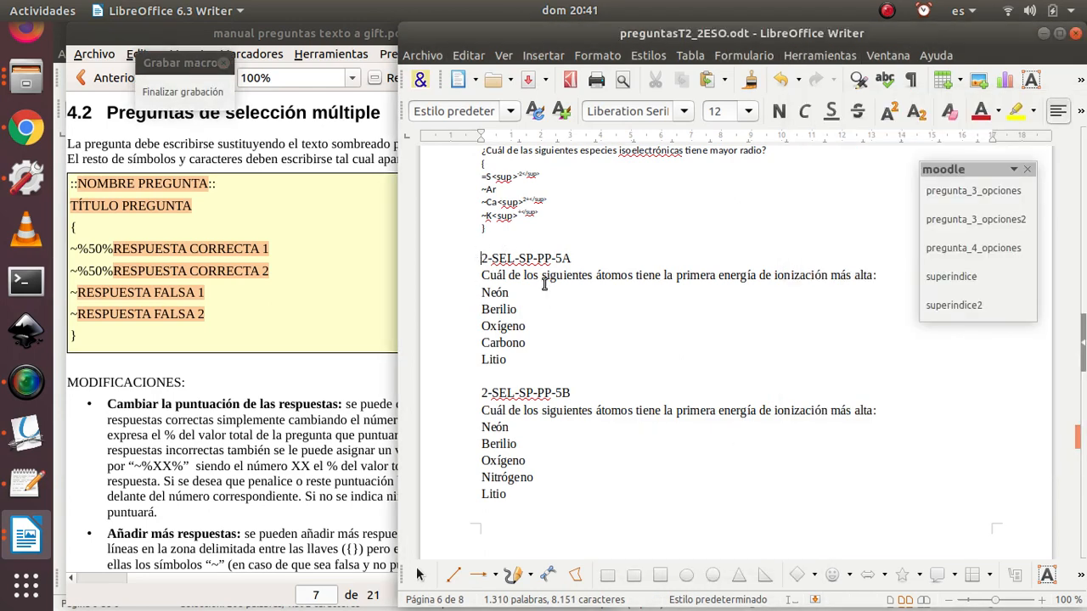
{"action": "type", "text": "::"}
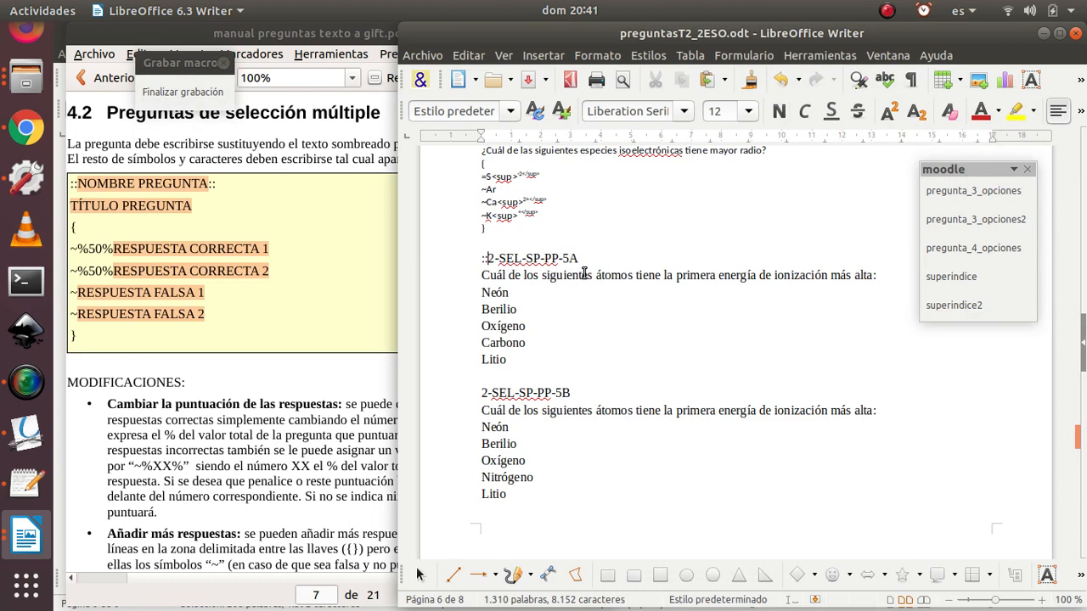
{"action": "key", "text": "End"}
{"action": "key", "text": "Return"}
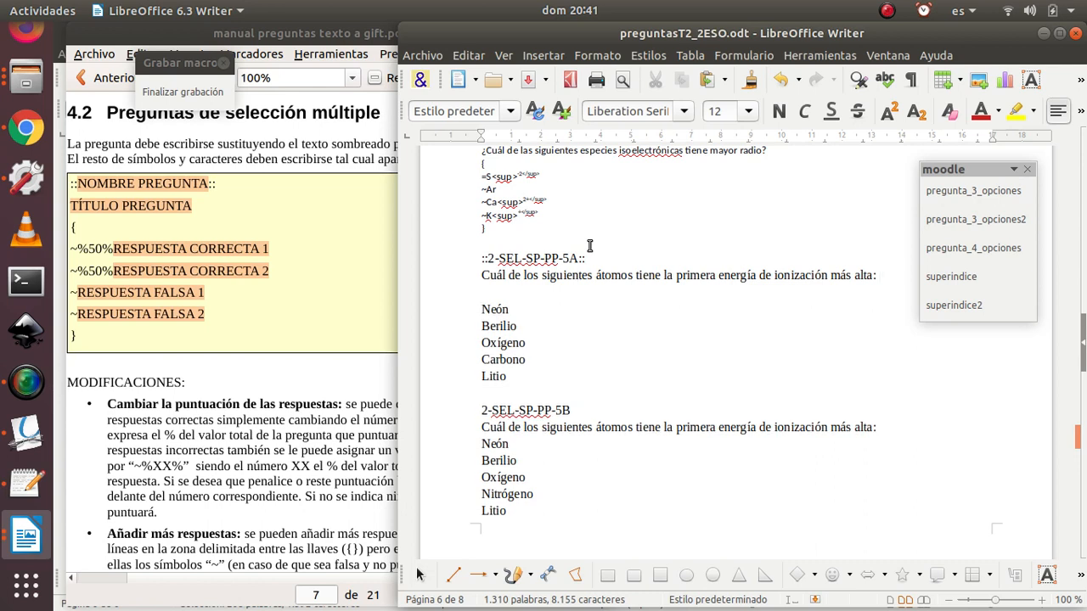
{"action": "type", "text": "{"}
{"action": "left_click", "coordinate": [224, 62]}
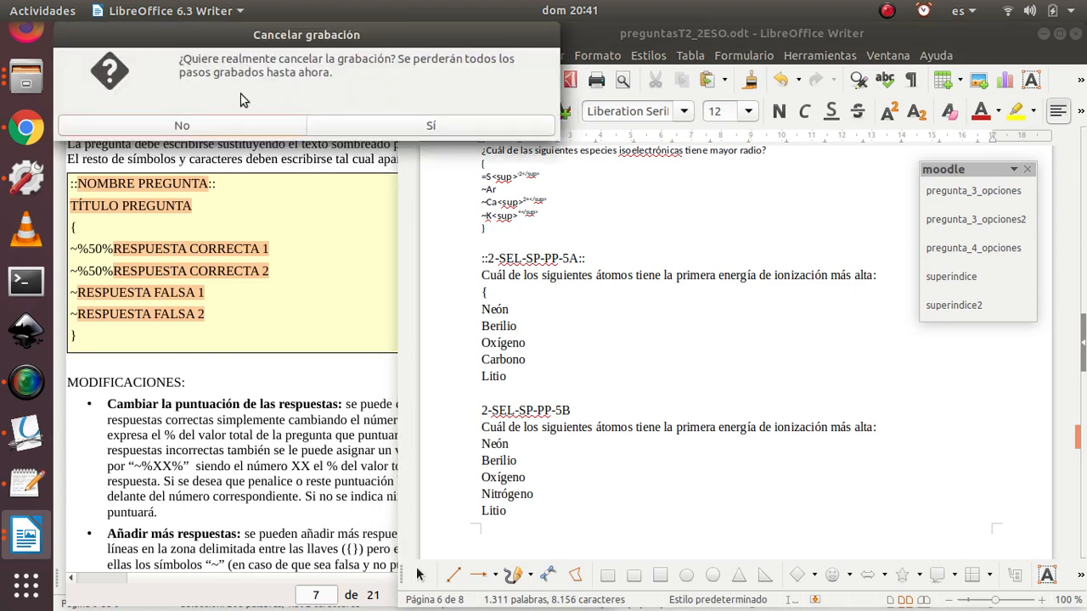
{"action": "left_click", "coordinate": [347, 126]}
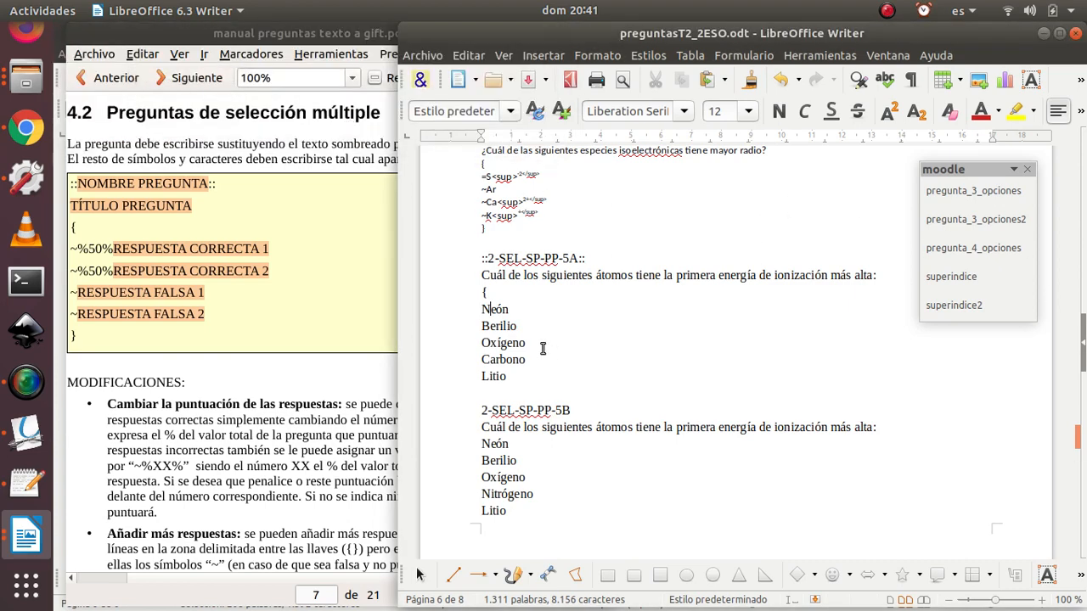
Step: Remove the { line below the question text of 2-SEL-SP-PP-5A and the :: marks around its title
{"action": "left_click", "coordinate": [502, 290]}
{"action": "key", "text": "BackSpace"}
{"action": "key", "text": "BackSpace"}
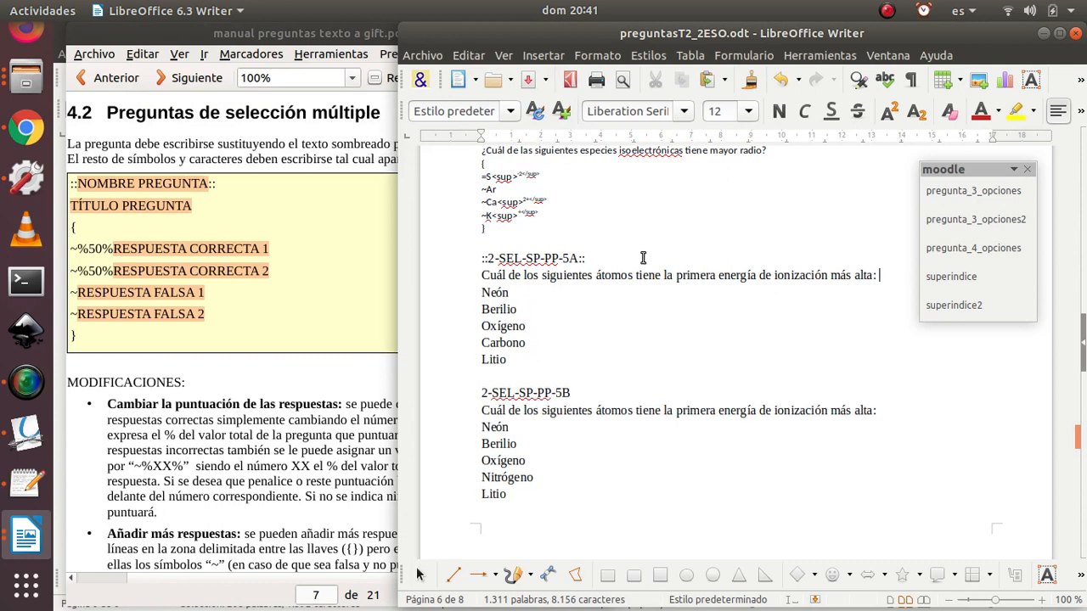
{"action": "left_click", "coordinate": [607, 259]}
{"action": "key", "text": "BackSpace"}
{"action": "key", "text": "BackSpace"}
{"action": "left_click", "coordinate": [488, 258]}
{"action": "key", "text": "BackSpace"}
{"action": "key", "text": "BackSpace"}
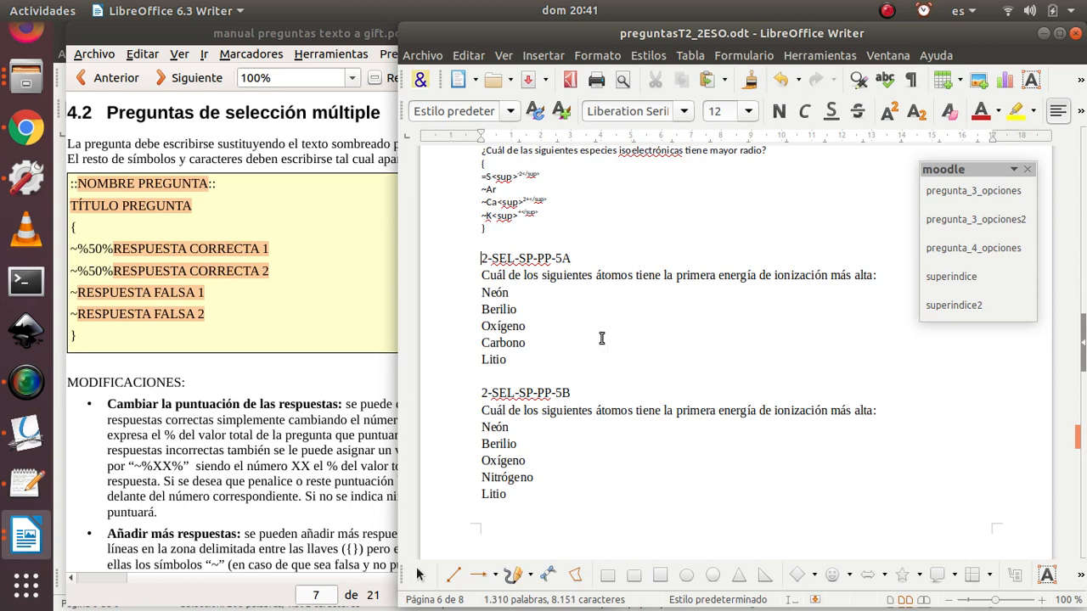
Step: Start recording a new macro, enclosing the title 2-SEL-SP-PP-5A between :: marks and adding a { line below its question text
{"action": "left_click", "coordinate": [818, 56]}
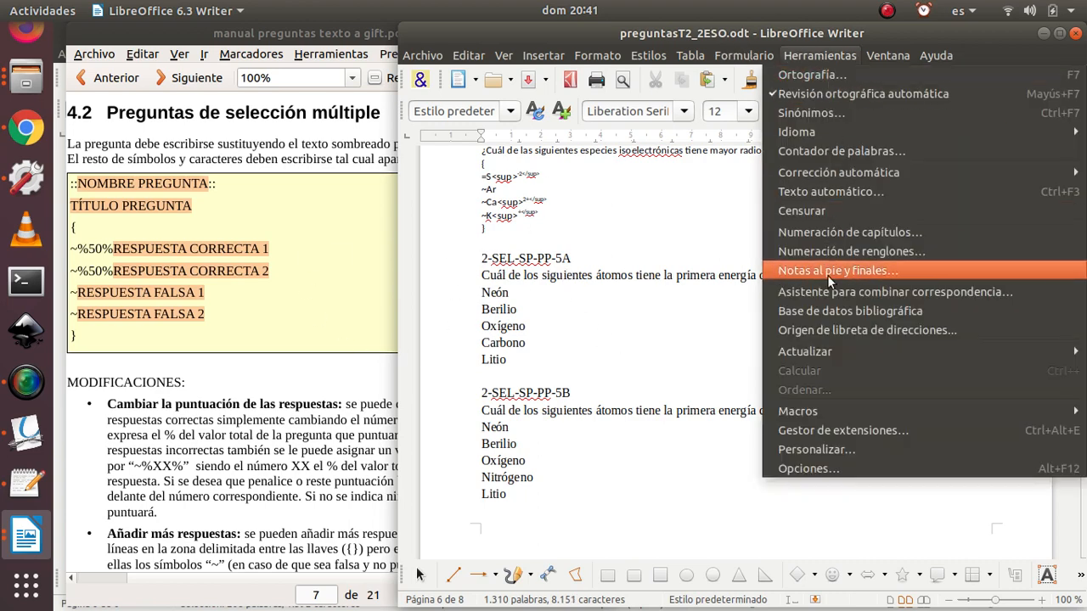
{"action": "mouse_move", "coordinate": [801, 413]}
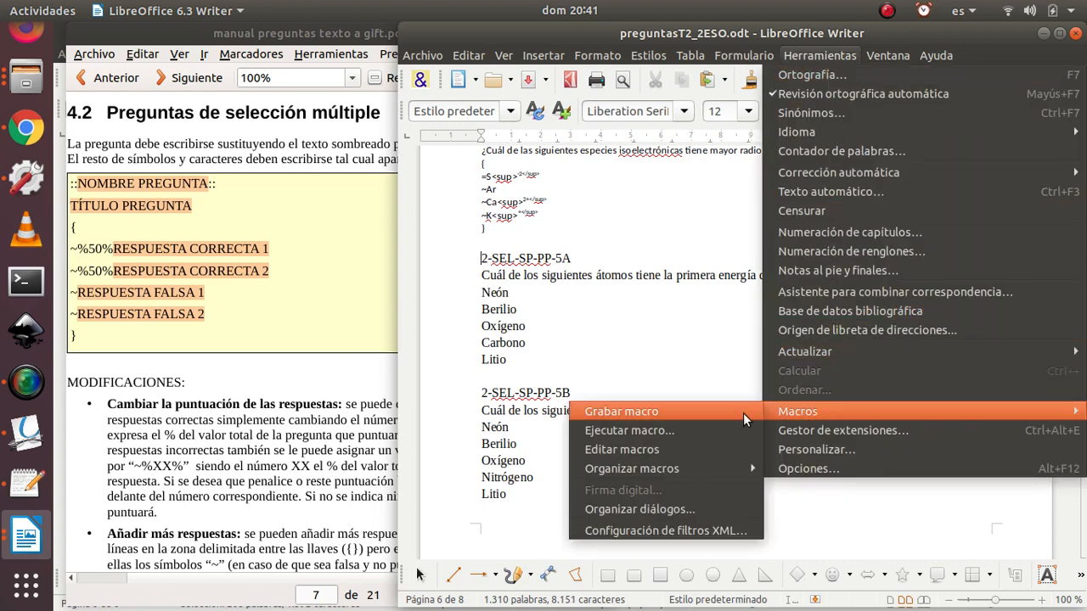
{"action": "left_click", "coordinate": [656, 411]}
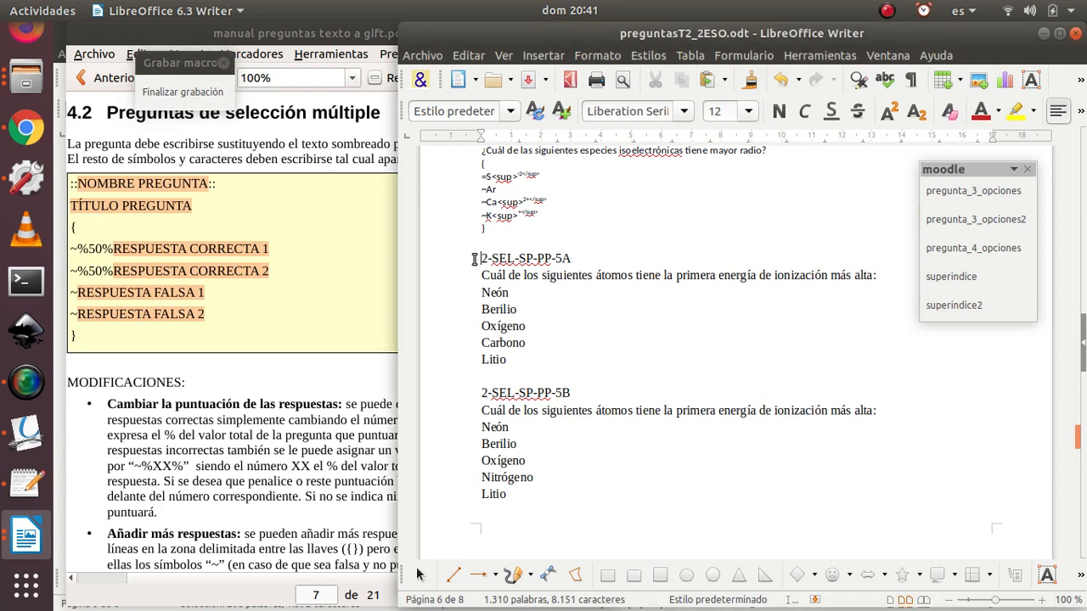
{"action": "type", "text": "::"}
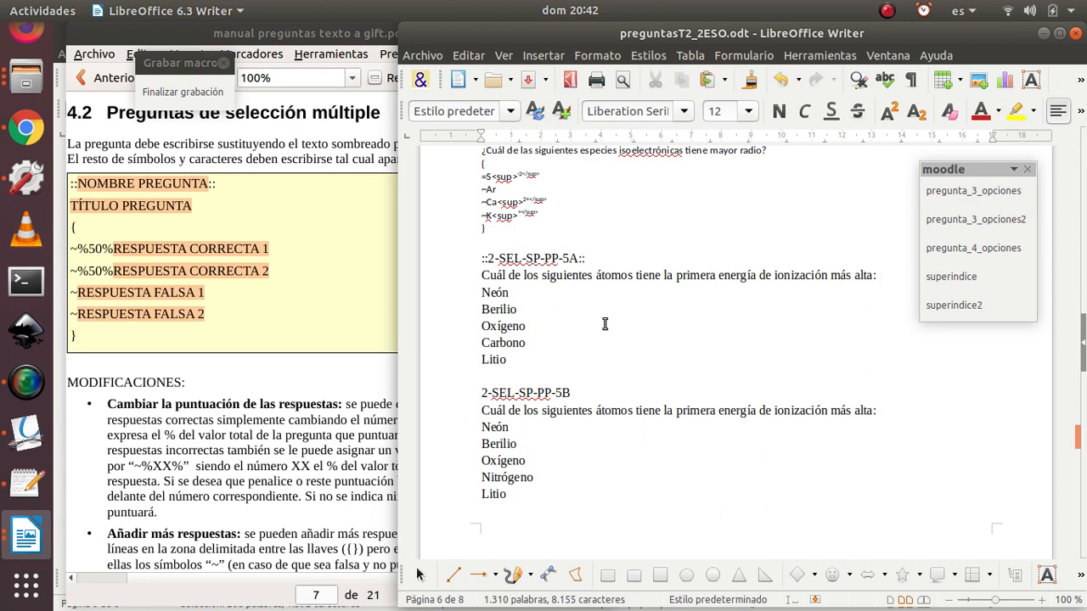
{"action": "key", "text": "Return"}
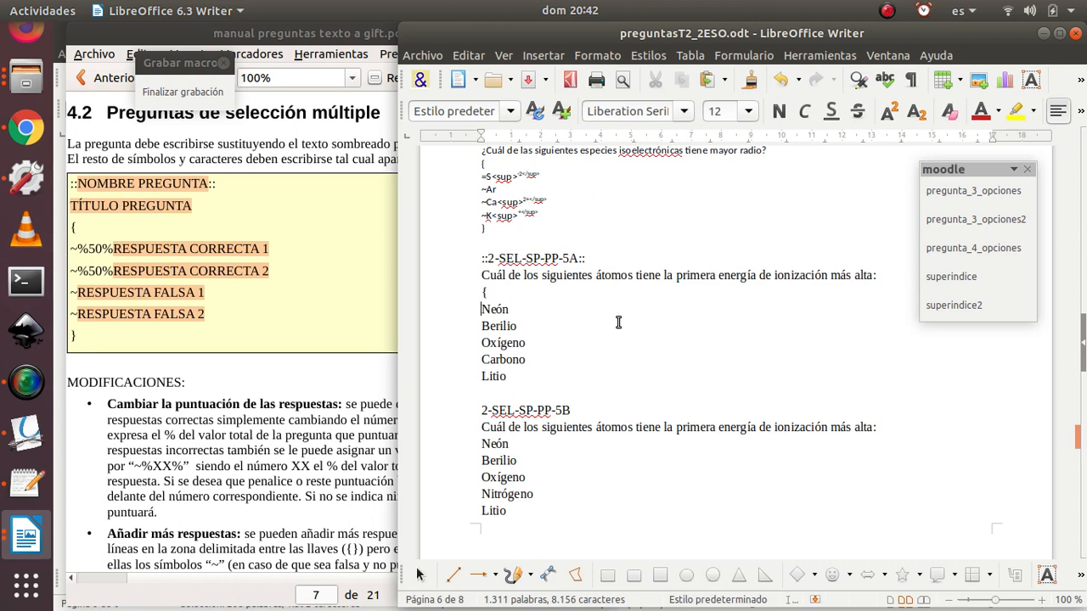
Step: Prefix Neón and Berilio with ~%50% and Oxígeno, Carbono and Litio with ~, and close the question with a } line
{"action": "type", "text": "~%50%"}
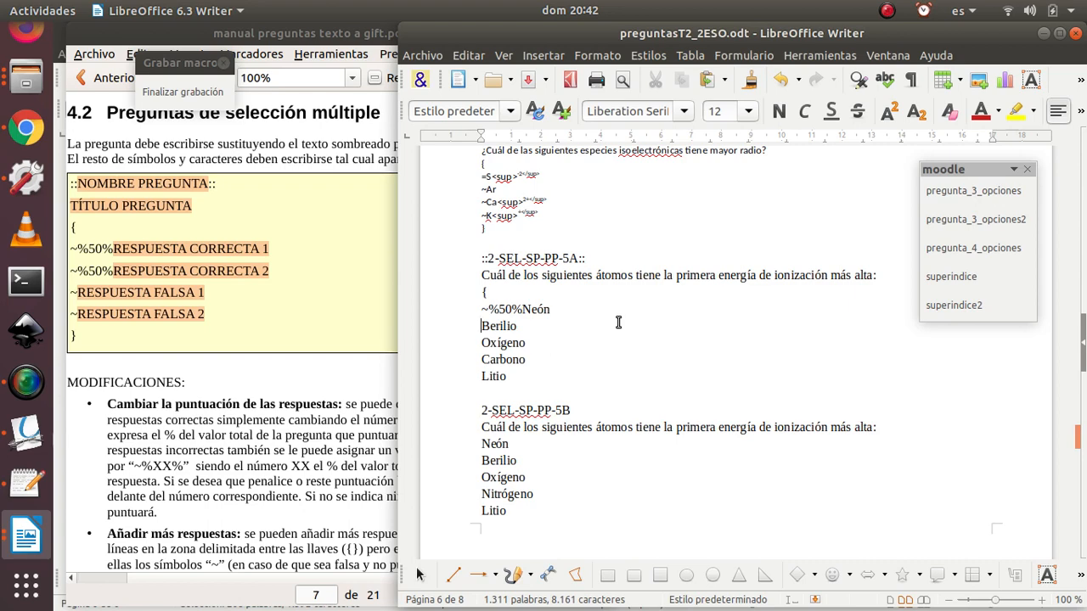
{"action": "type", "text": "~%50%"}
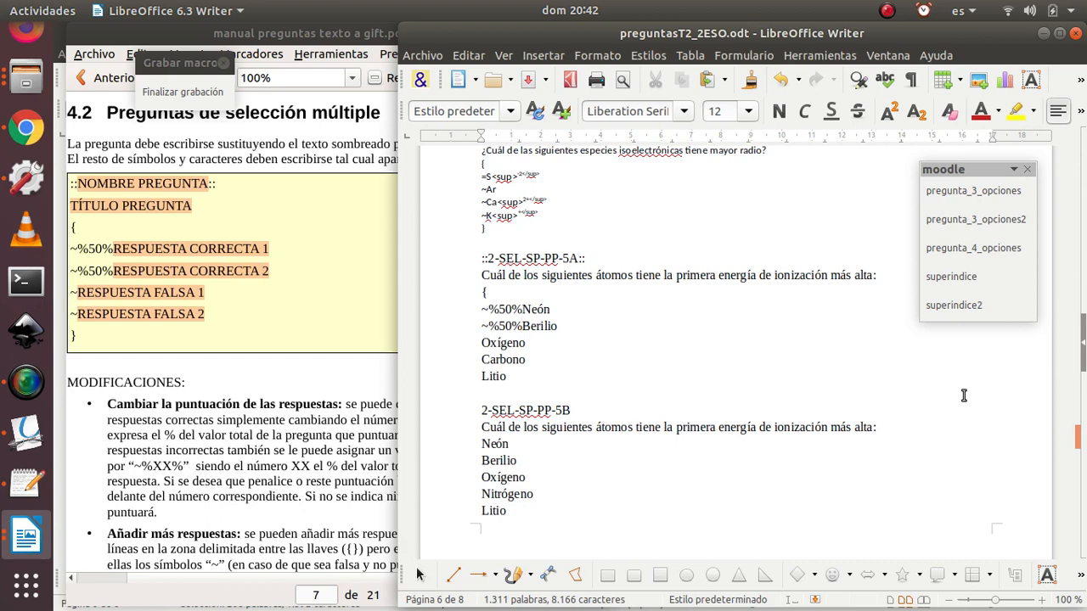
{"action": "type", "text": "~"}
{"action": "type", "text": "~"}
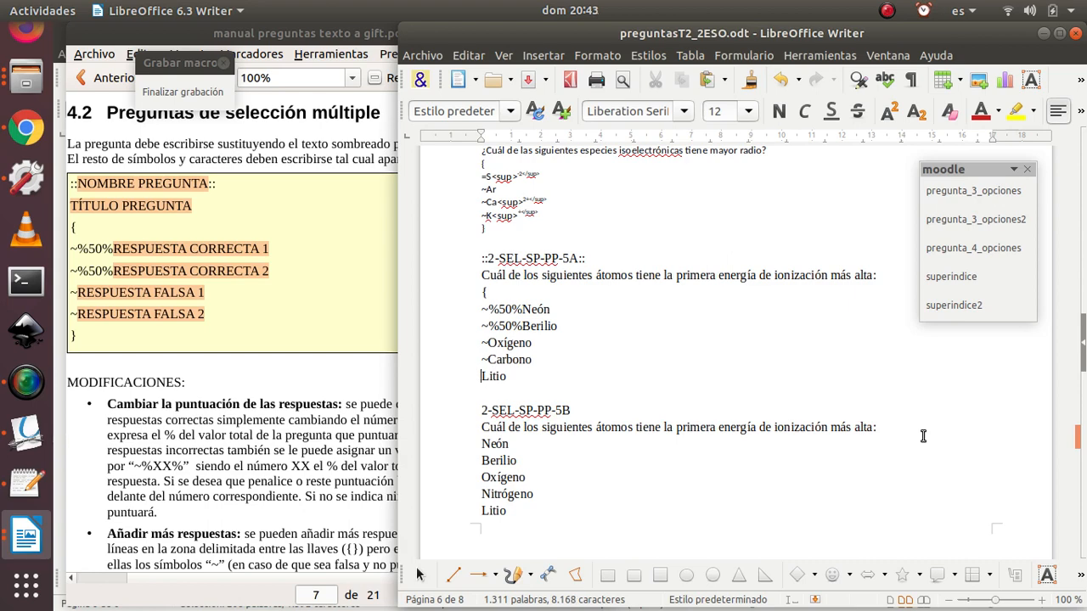
{"action": "type", "text": "~"}
{"action": "key", "text": "Return"}
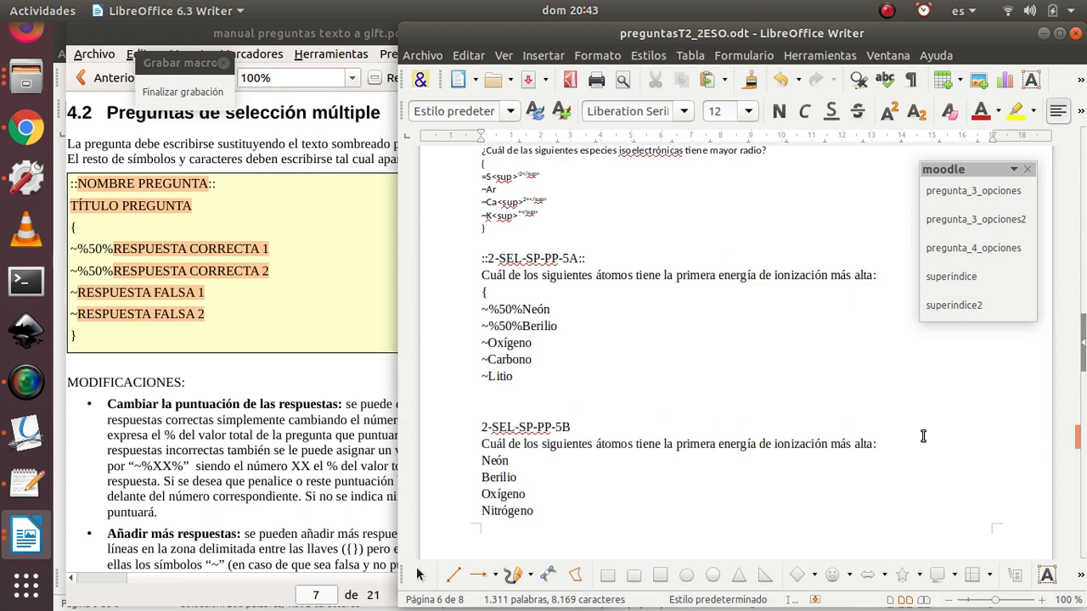
{"action": "type", "text": "}"}
Step: Finish the recording and save the macro as pregunta_multiple_5 in the formatos module of archivos_gift
{"action": "left_click", "coordinate": [216, 92]}
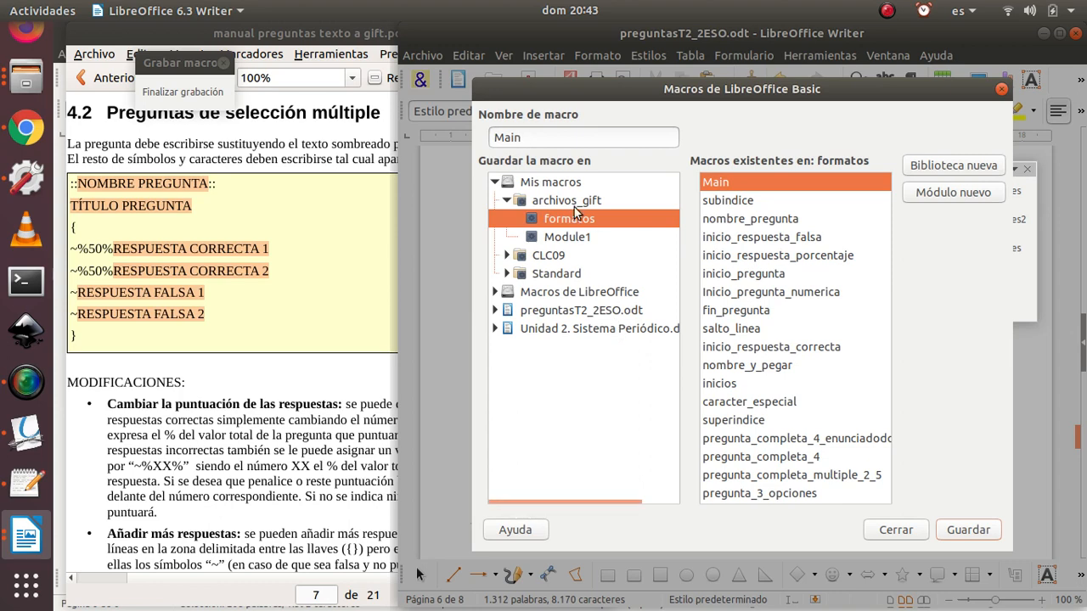
{"action": "left_click_drag", "start_coordinate": [528, 138], "coordinate": [477, 137]}
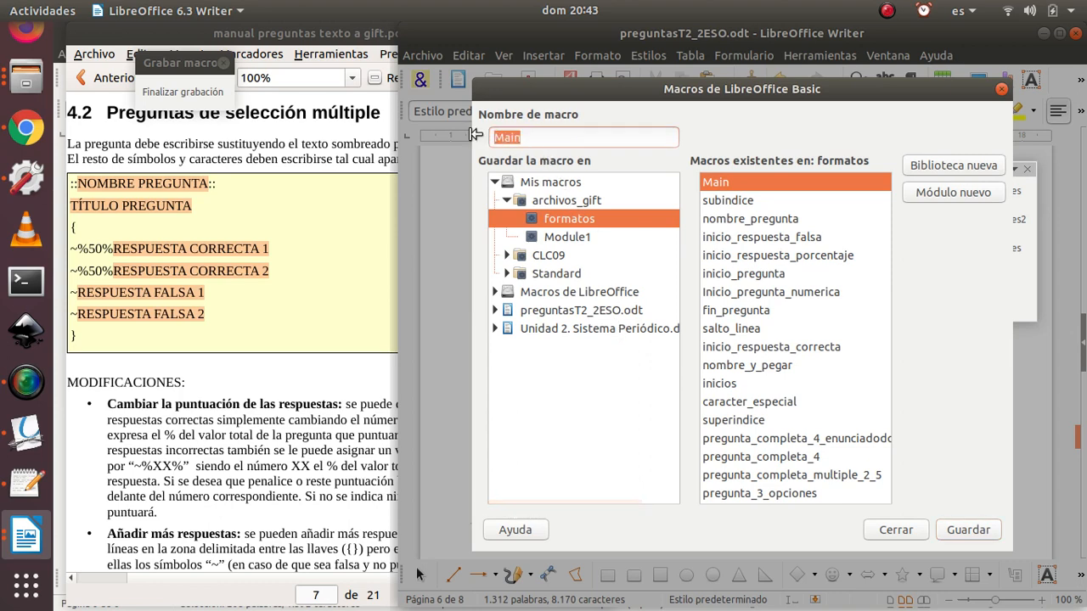
{"action": "type", "text": "pregunta"}
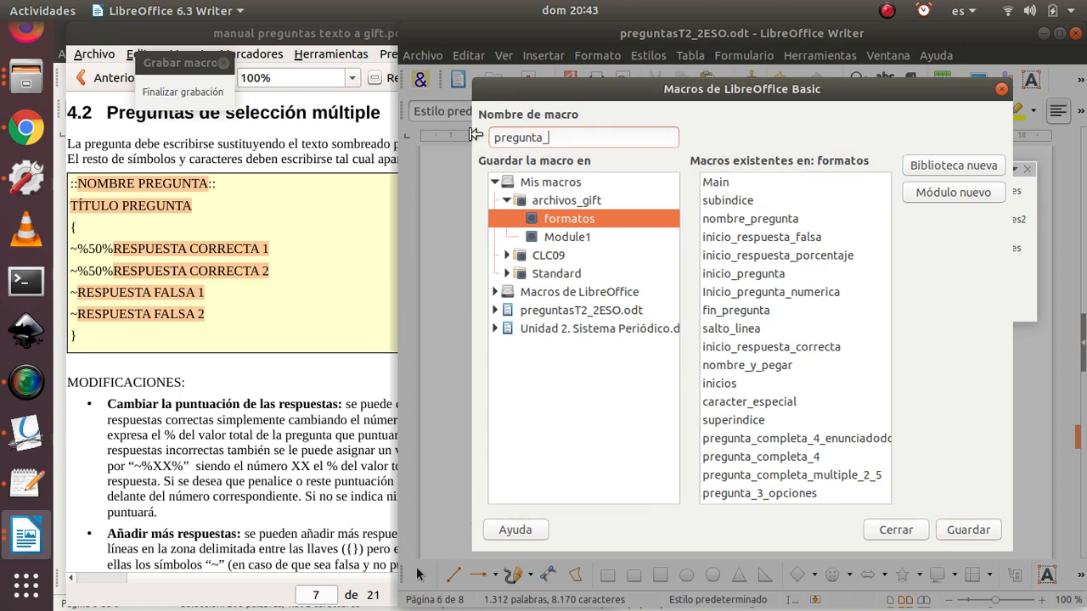
{"action": "type", "text": "_multiple_5"}
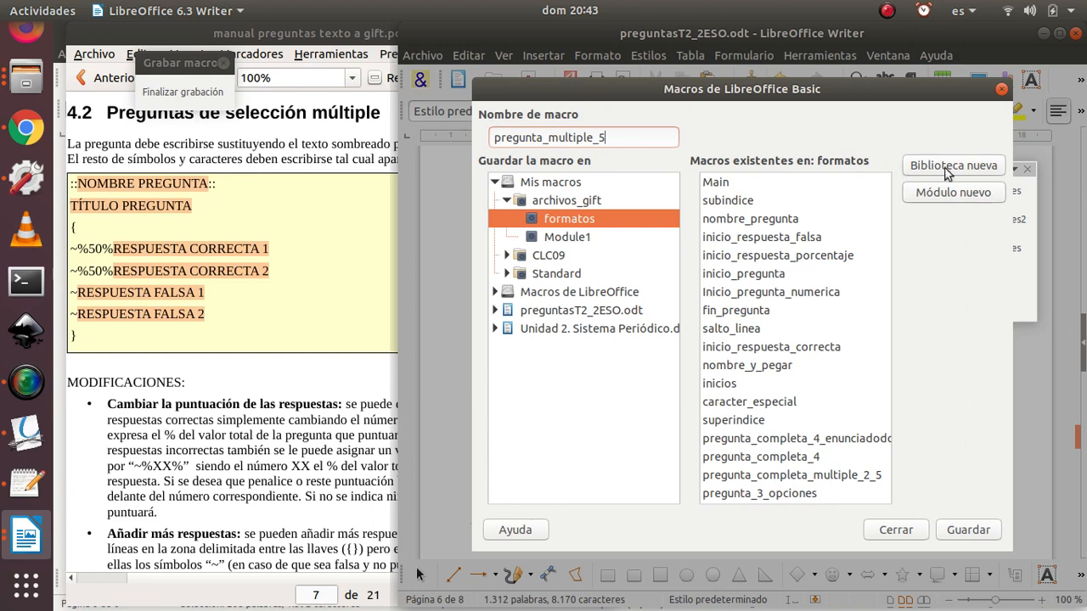
{"action": "left_click", "coordinate": [969, 535]}
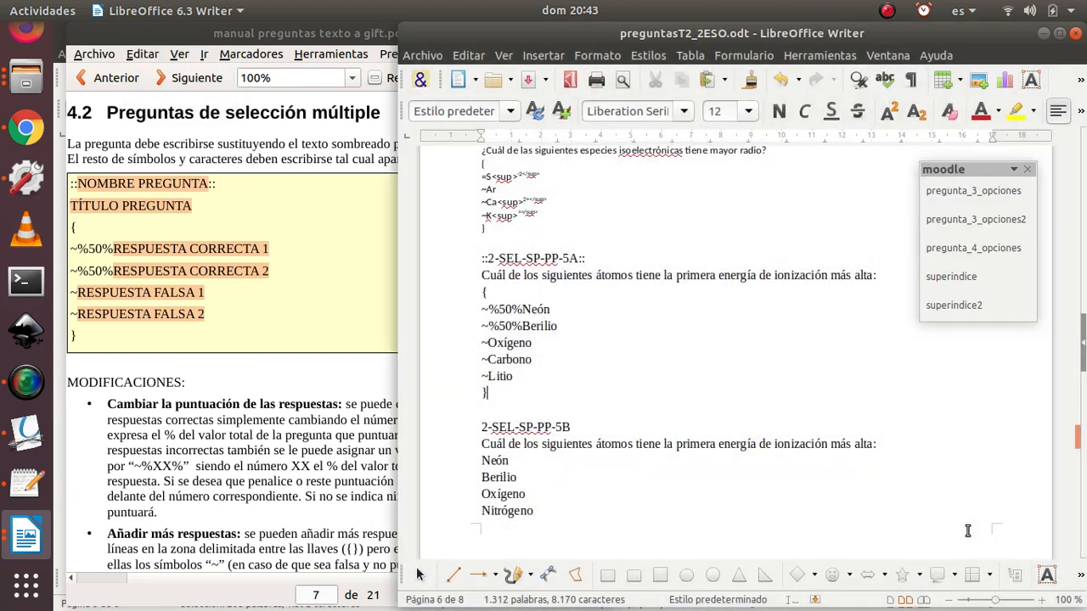
Step: Add the pregunta_multiple_5 macro from the formatos module to the moodle toolbar
{"action": "right_click", "coordinate": [1016, 305]}
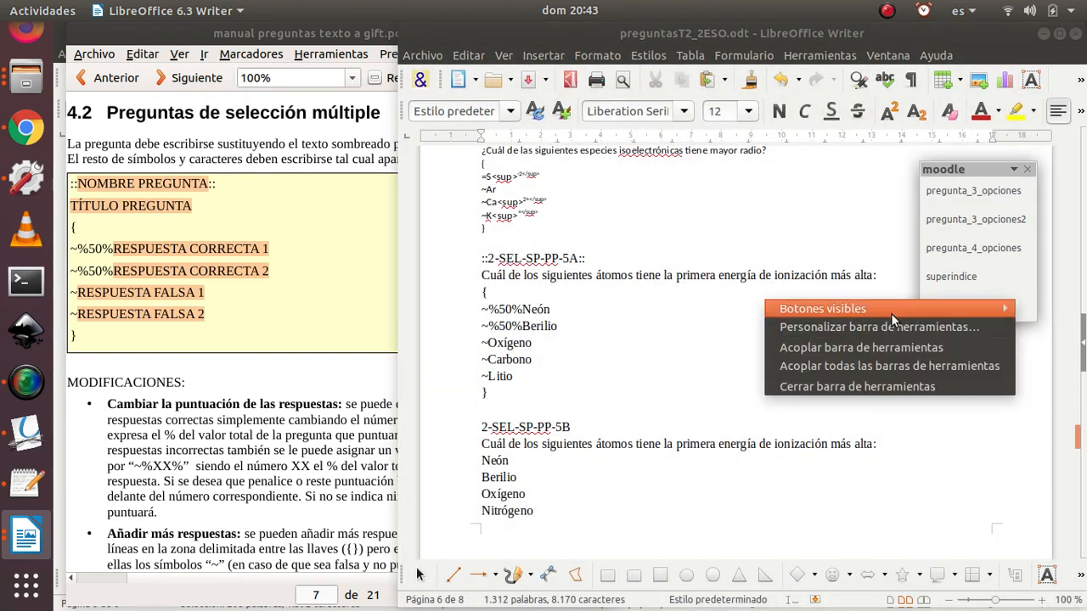
{"action": "left_click", "coordinate": [873, 328]}
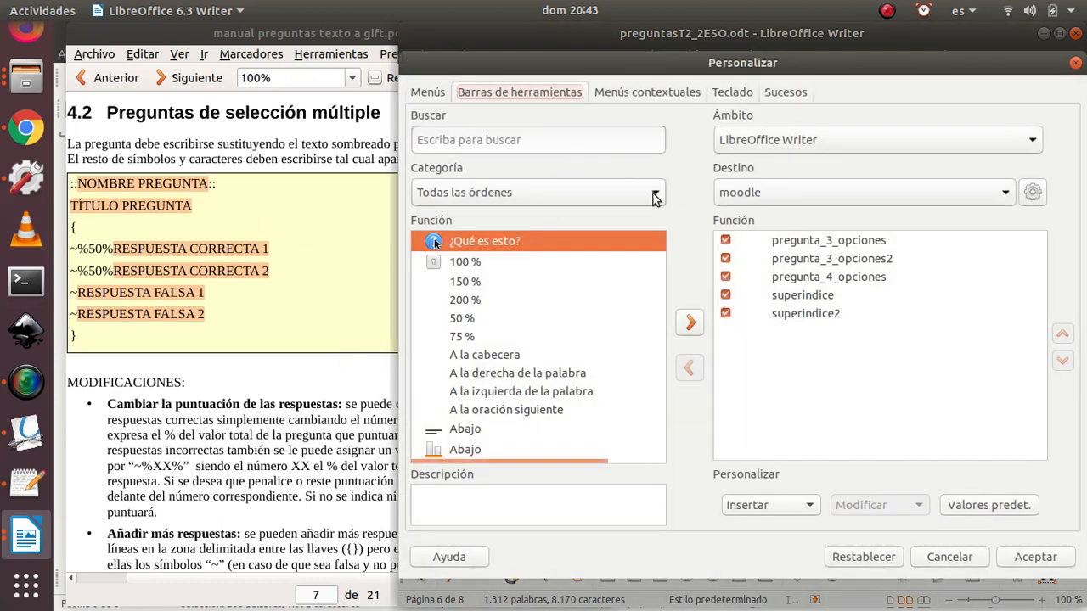
{"action": "left_click", "coordinate": [652, 193]}
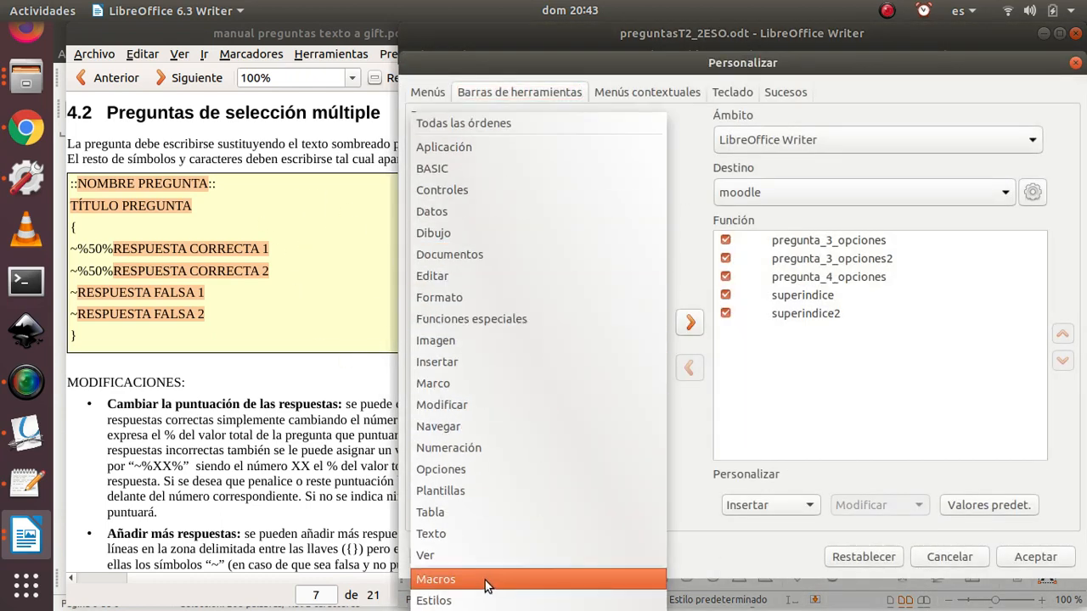
{"action": "left_click", "coordinate": [527, 579]}
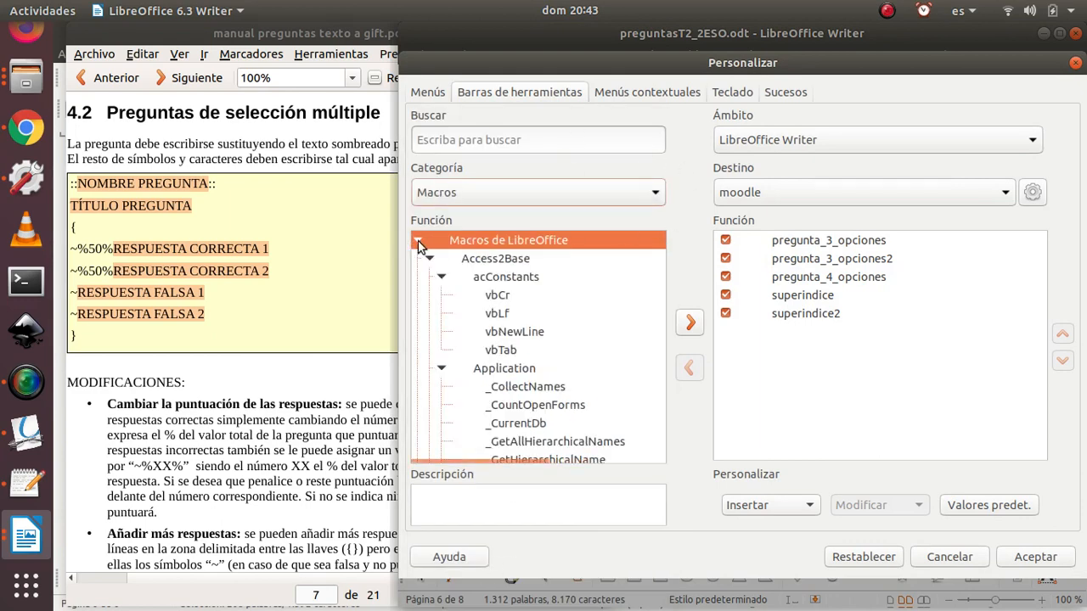
{"action": "left_click", "coordinate": [418, 242]}
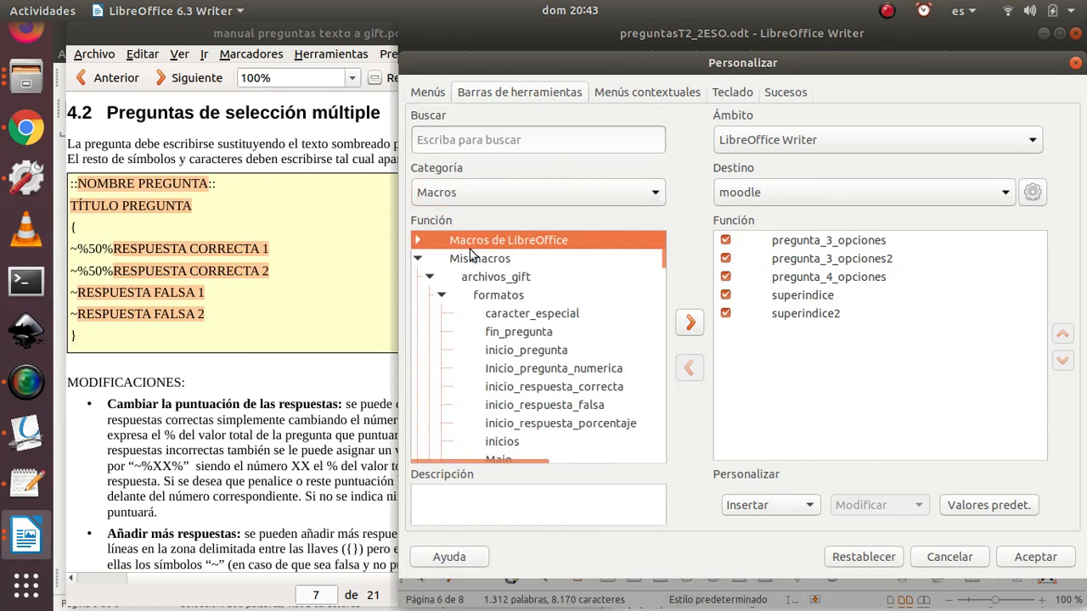
{"action": "scroll", "coordinate": [505, 327], "scroll_direction": "down", "scroll_amount": 3}
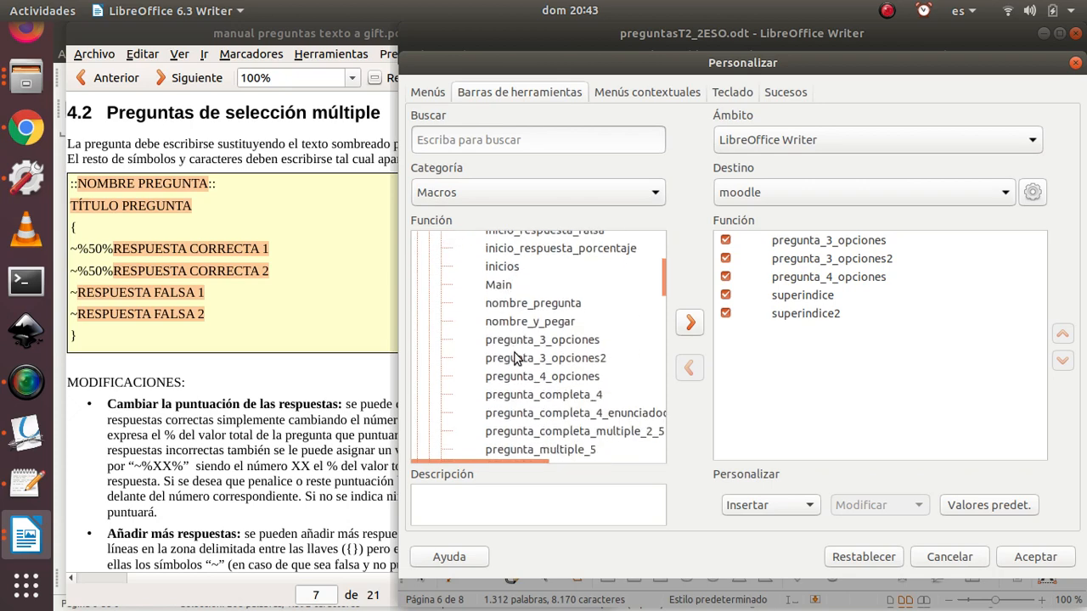
{"action": "scroll", "coordinate": [514, 359], "scroll_direction": "down", "scroll_amount": 1}
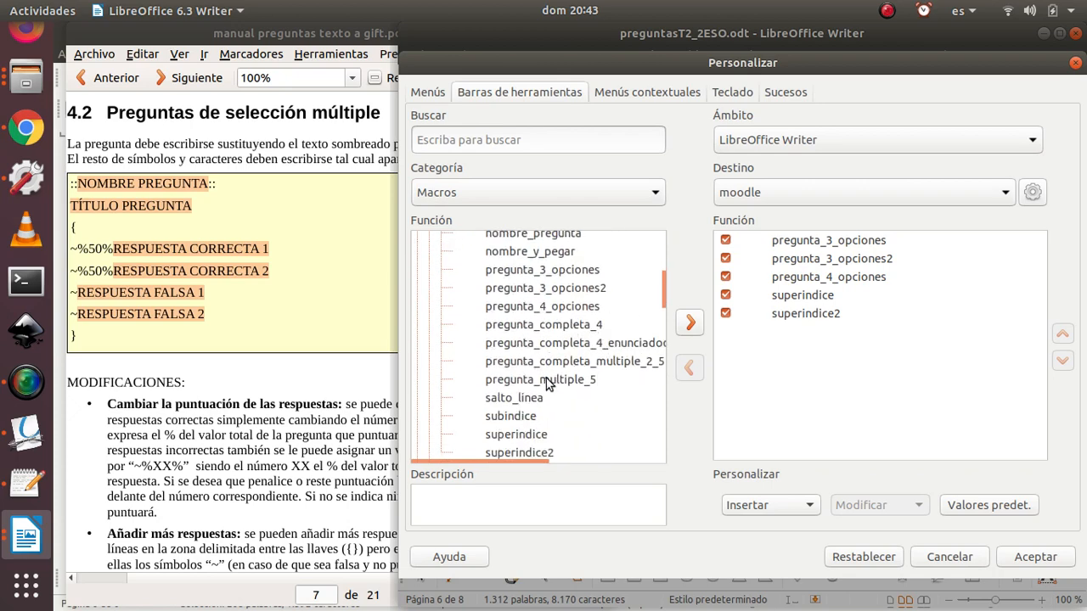
{"action": "left_click", "coordinate": [546, 380]}
{"action": "left_click", "coordinate": [689, 323]}
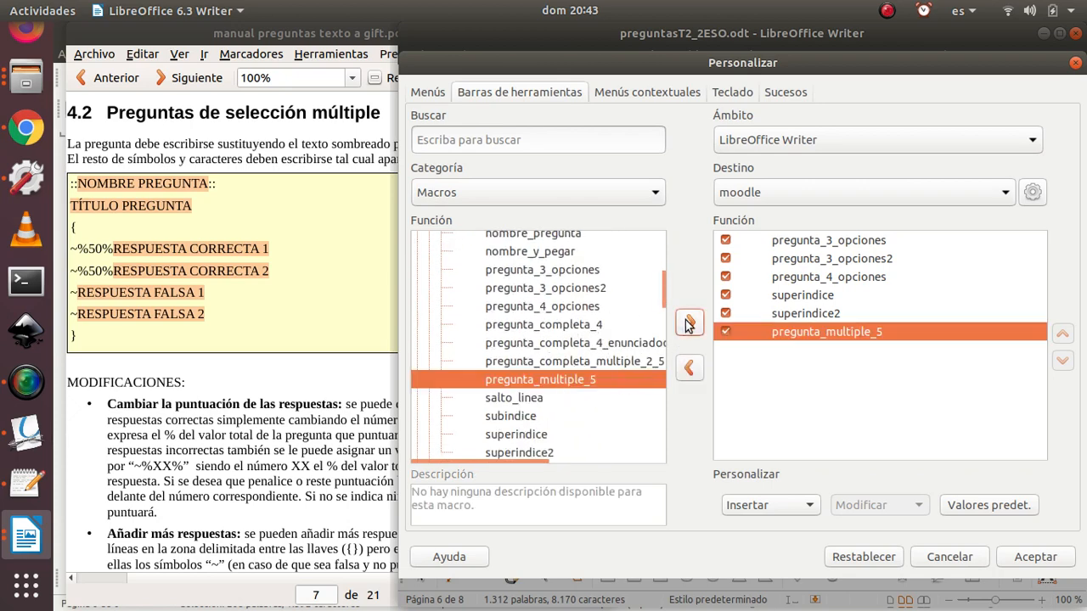
{"action": "left_click", "coordinate": [1053, 558]}
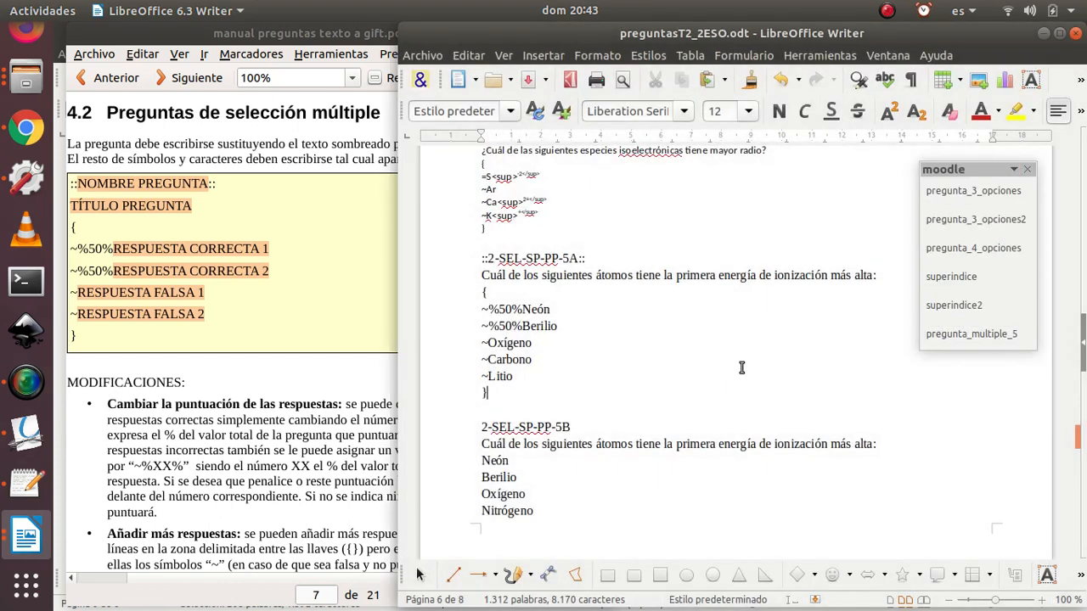
Step: Run pregunta_multiple_5 from the title of each of the questions 2-SEL-SP-PP-5B, 2-SEL-SP-PP-5C and 2-SEL-SP-PP-5D
{"action": "scroll", "coordinate": [620, 448], "scroll_direction": "down", "scroll_amount": 2}
{"action": "scroll", "coordinate": [527, 421], "scroll_direction": "down", "scroll_amount": 5}
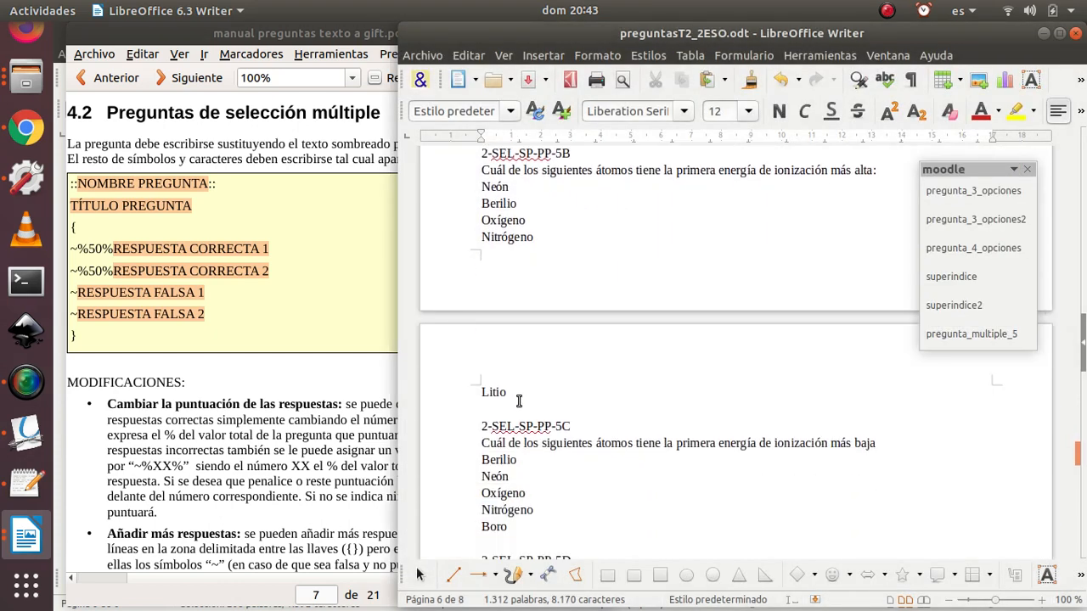
{"action": "scroll", "coordinate": [496, 307], "scroll_direction": "up", "scroll_amount": 2}
{"action": "left_click", "coordinate": [481, 225]}
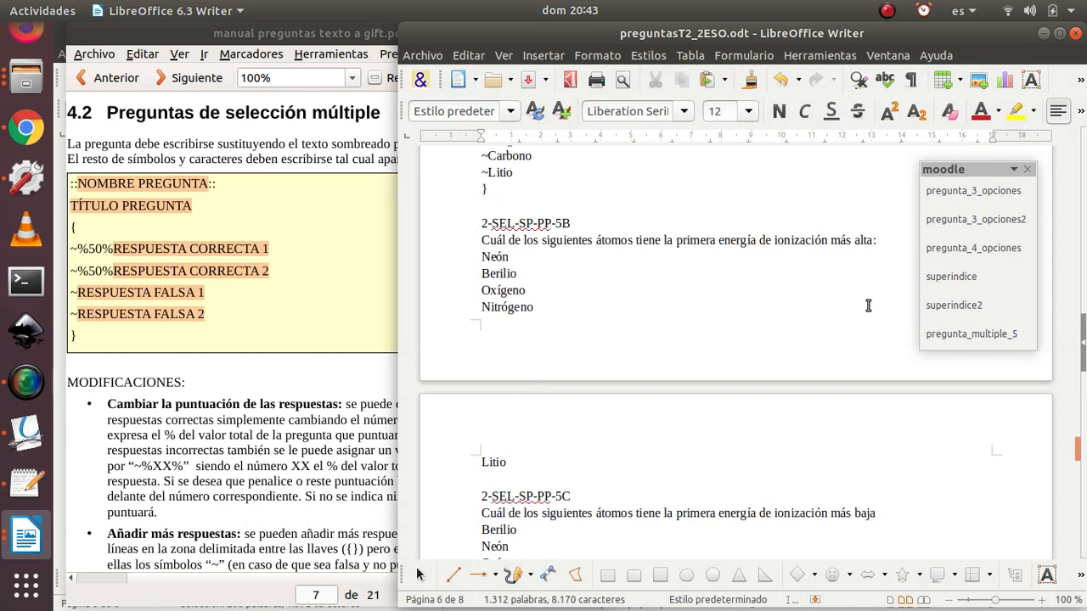
{"action": "left_click", "coordinate": [971, 334]}
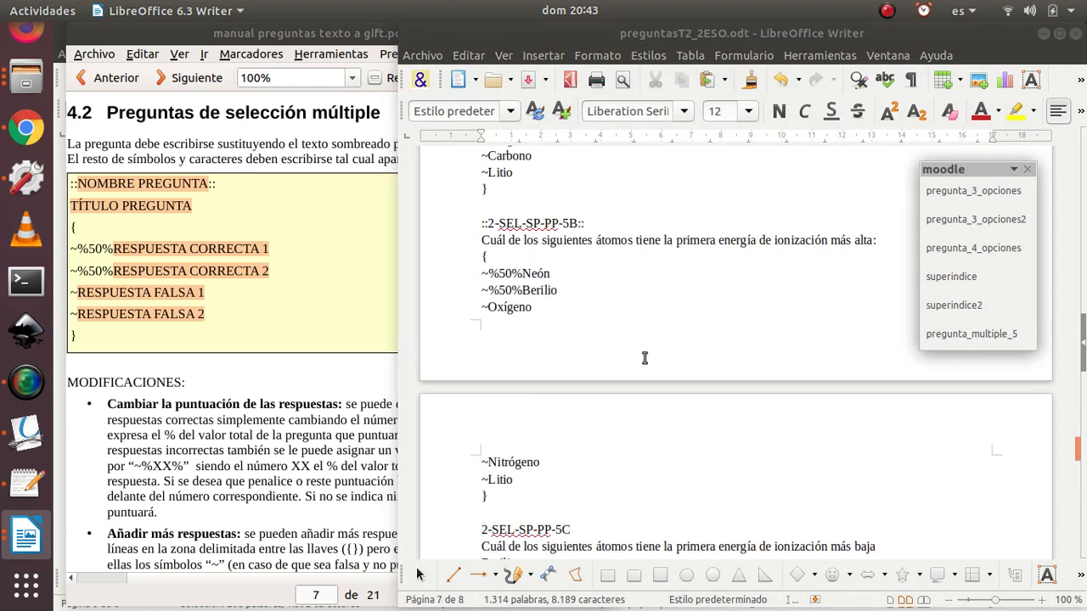
{"action": "scroll", "coordinate": [643, 359], "scroll_direction": "down", "scroll_amount": 7}
{"action": "left_click", "coordinate": [476, 300]}
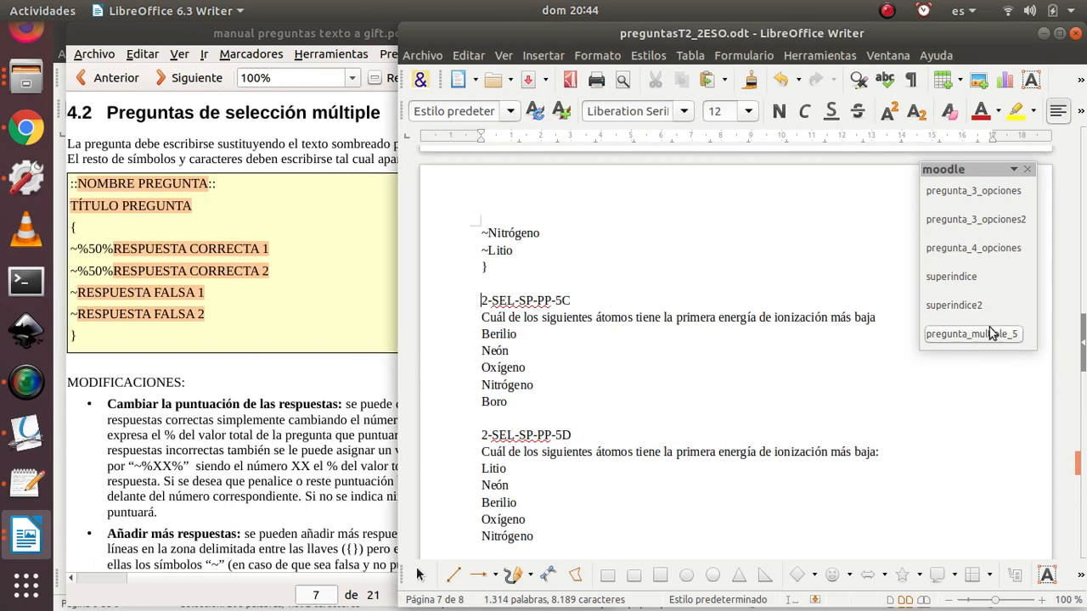
{"action": "left_click", "coordinate": [985, 334]}
{"action": "scroll", "coordinate": [500, 336], "scroll_direction": "down", "scroll_amount": 3}
{"action": "left_click", "coordinate": [481, 303]}
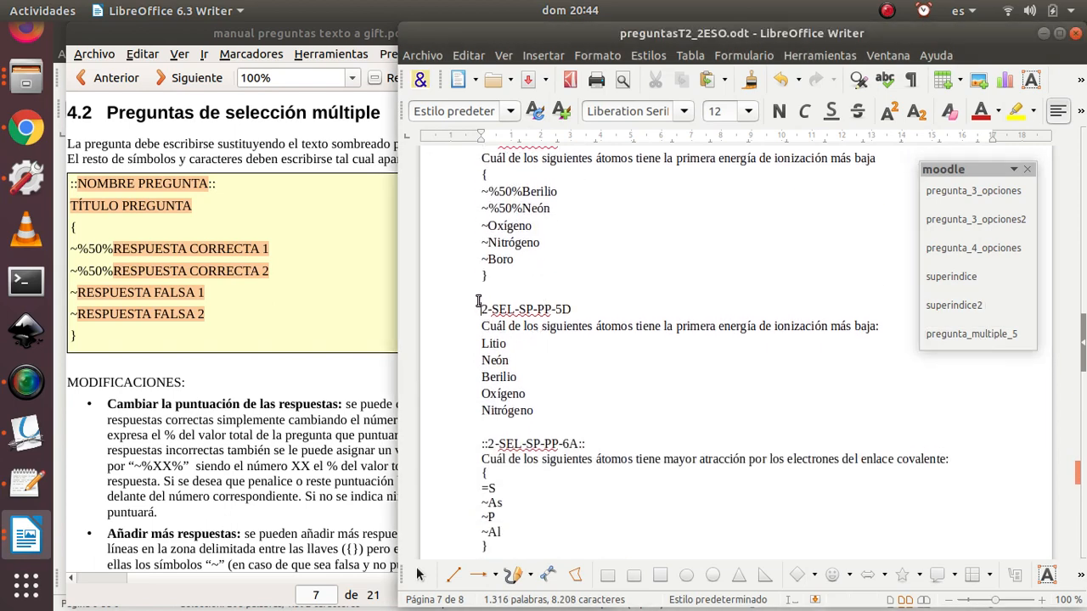
{"action": "left_click", "coordinate": [976, 334]}
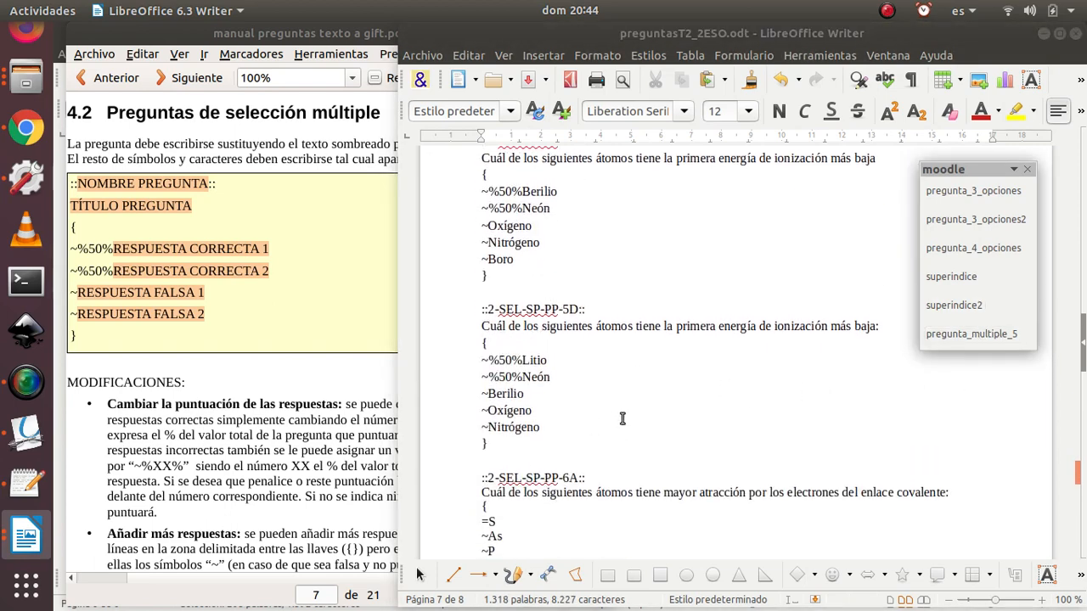
Step: Maximize the document window and review the converted questions from the end of the document back to 2-SEL-SP-PP-4D
{"action": "scroll", "coordinate": [628, 442], "scroll_direction": "down", "scroll_amount": 14}
{"action": "scroll", "coordinate": [643, 440], "scroll_direction": "down", "scroll_amount": 3}
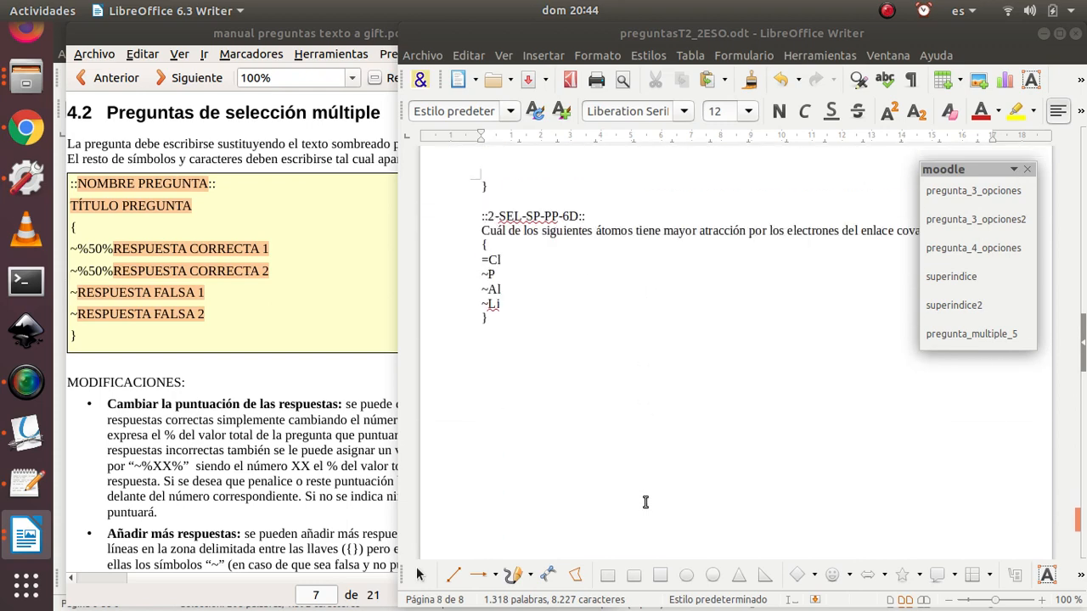
{"action": "scroll", "coordinate": [619, 440], "scroll_direction": "up", "scroll_amount": 4}
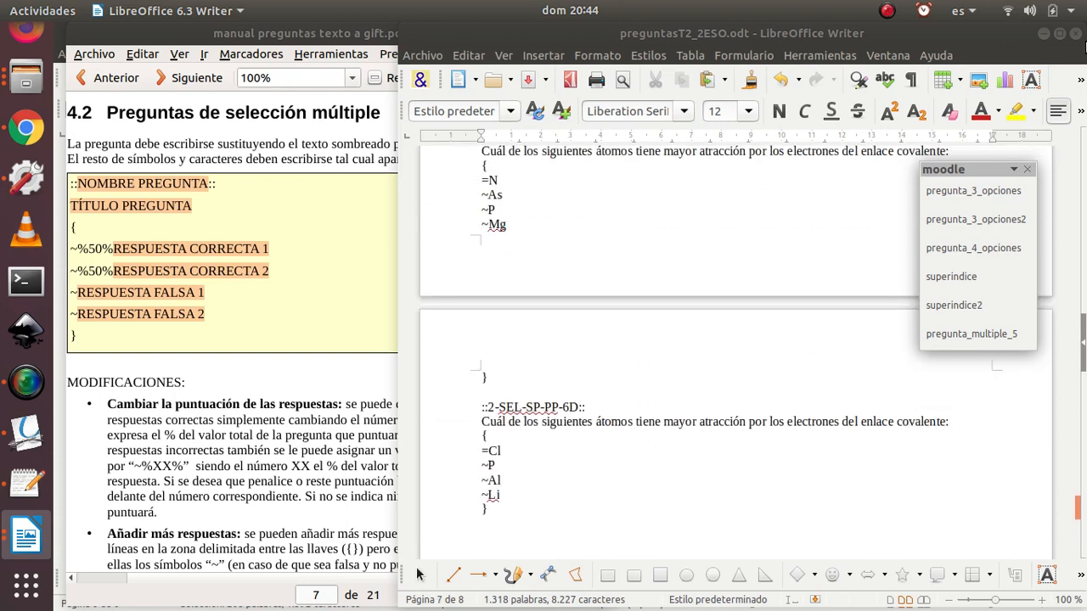
{"action": "left_click", "coordinate": [1060, 33]}
{"action": "scroll", "coordinate": [422, 462], "scroll_direction": "up", "scroll_amount": 20}
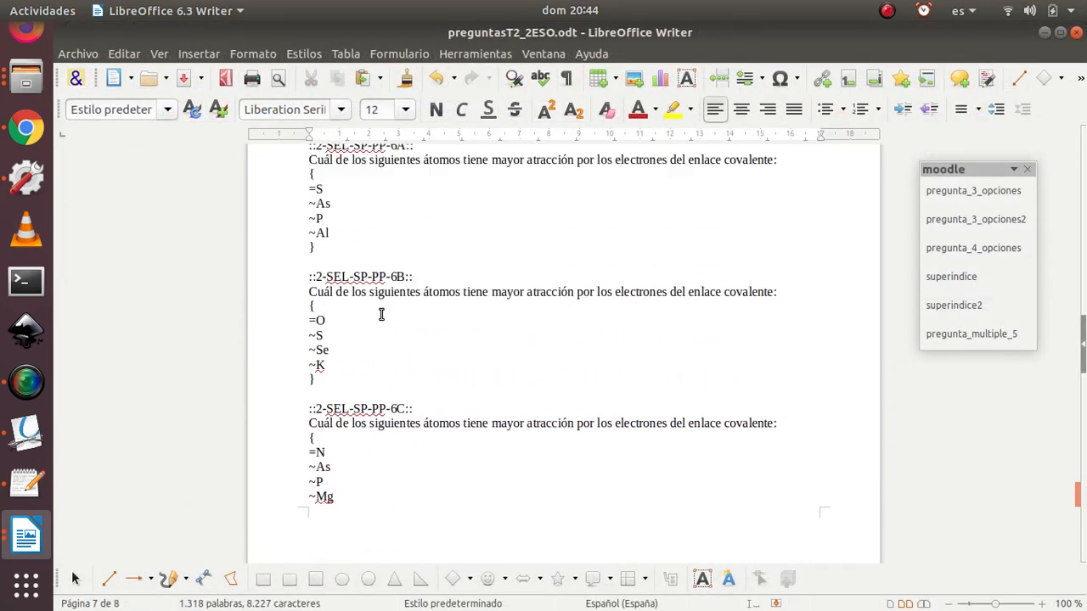
{"action": "scroll", "coordinate": [400, 245], "scroll_direction": "up", "scroll_amount": 12}
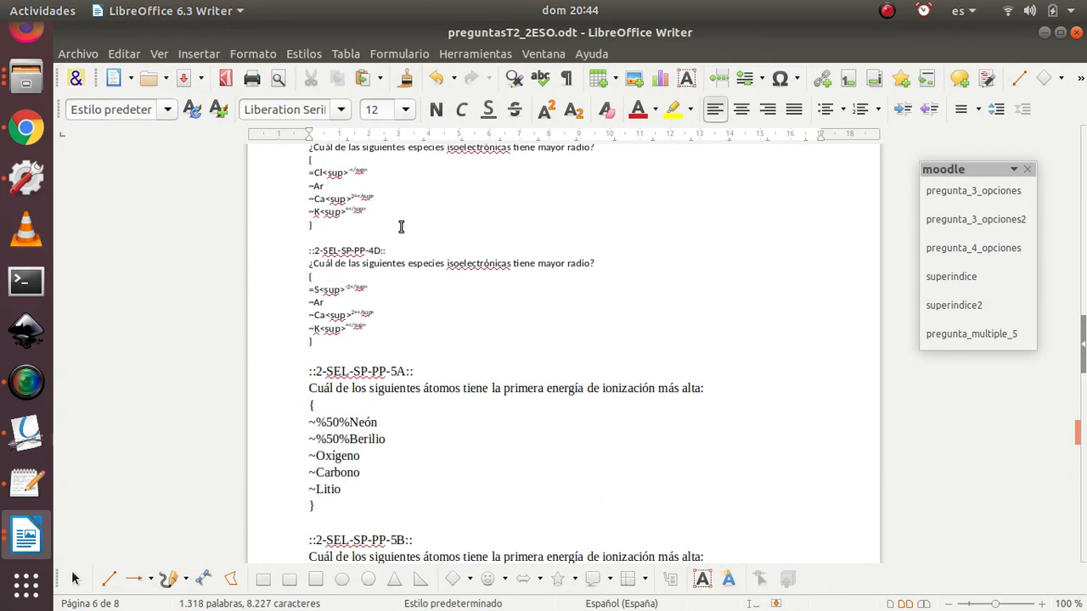
Step: Copy all the converted questions in preguntasT2_2ESO.odt and paste them into the blank untitled document in the text editor
{"action": "scroll", "coordinate": [390, 265], "scroll_direction": "up", "scroll_amount": 8}
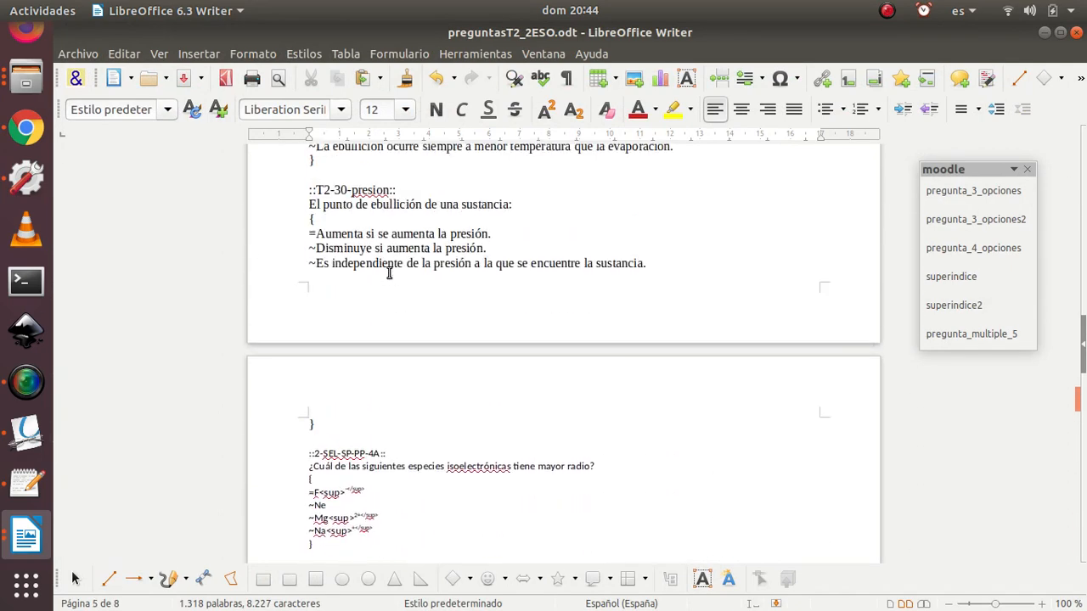
{"action": "scroll", "coordinate": [365, 306], "scroll_direction": "down", "scroll_amount": 5}
{"action": "scroll", "coordinate": [361, 315], "scroll_direction": "down", "scroll_amount": 4}
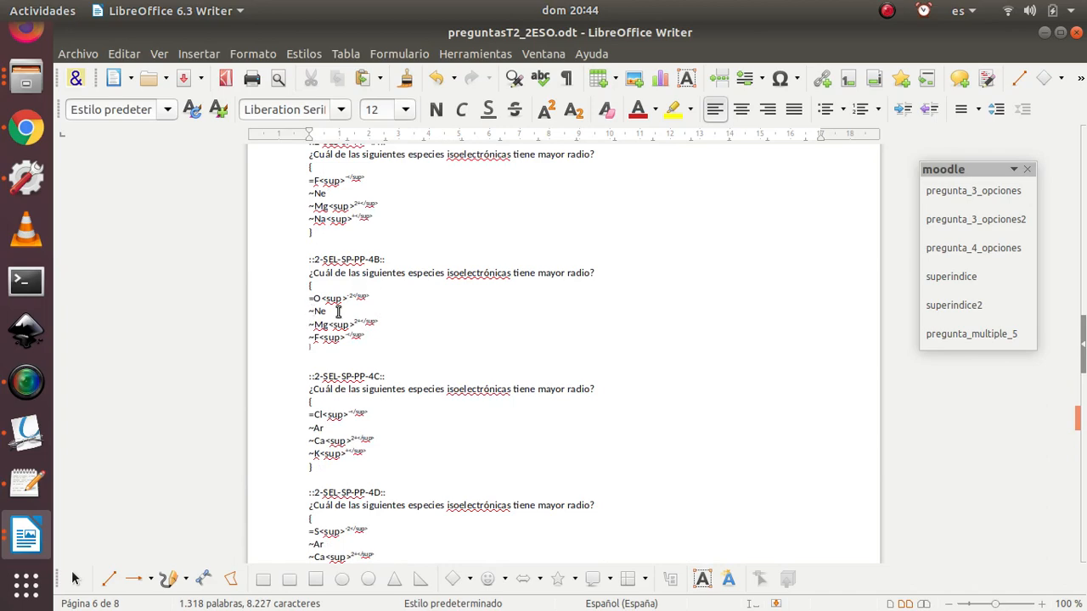
{"action": "scroll", "coordinate": [422, 313], "scroll_direction": "down", "scroll_amount": 20}
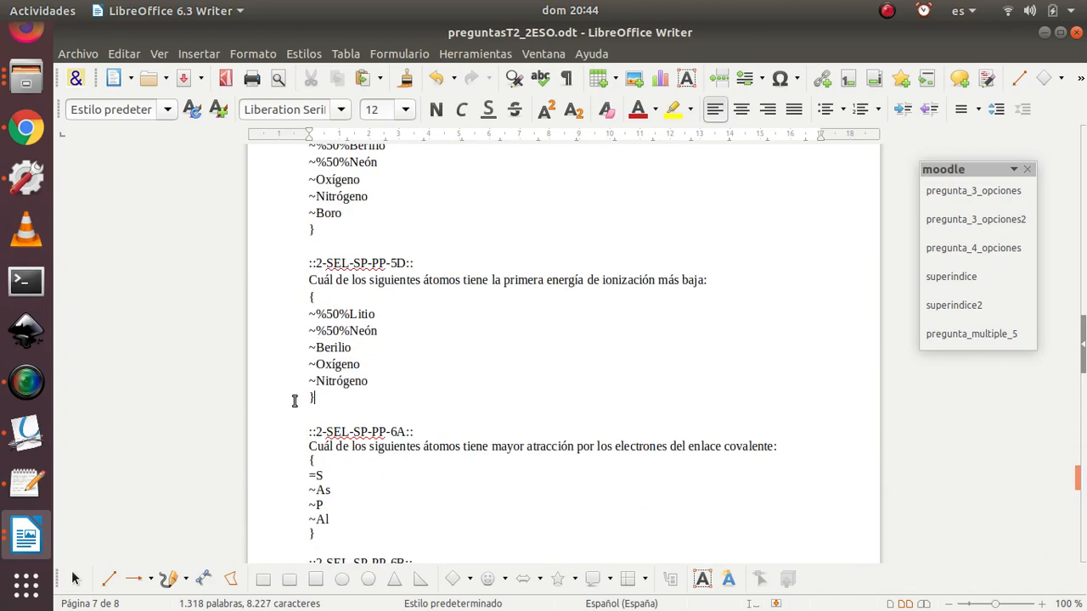
{"action": "scroll", "coordinate": [295, 400], "scroll_direction": "down", "scroll_amount": 15}
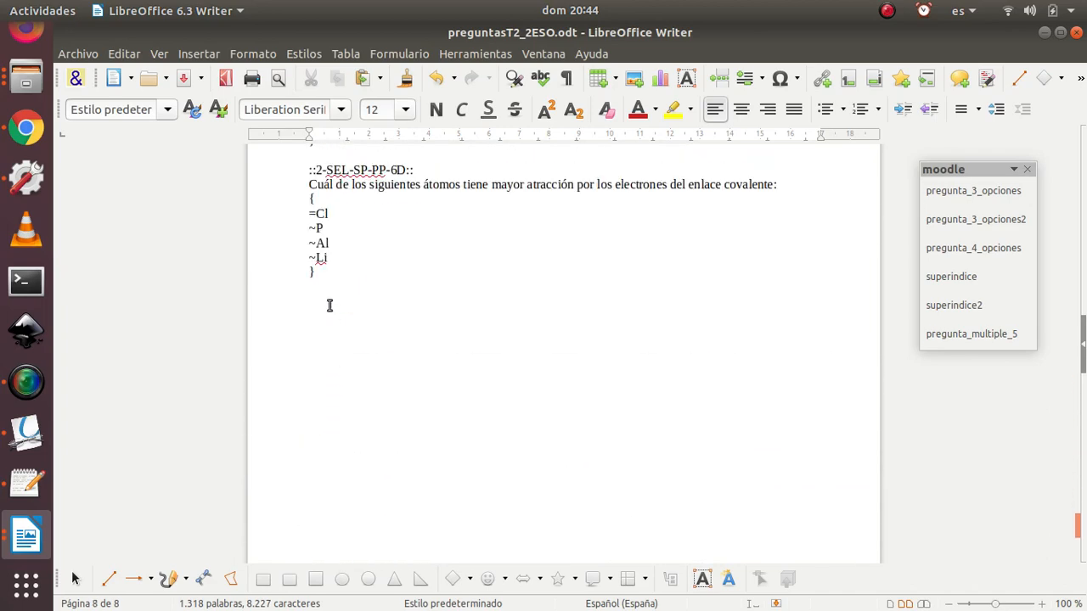
{"action": "left_click_drag", "start_coordinate": [322, 298], "coordinate": [290, 231]}
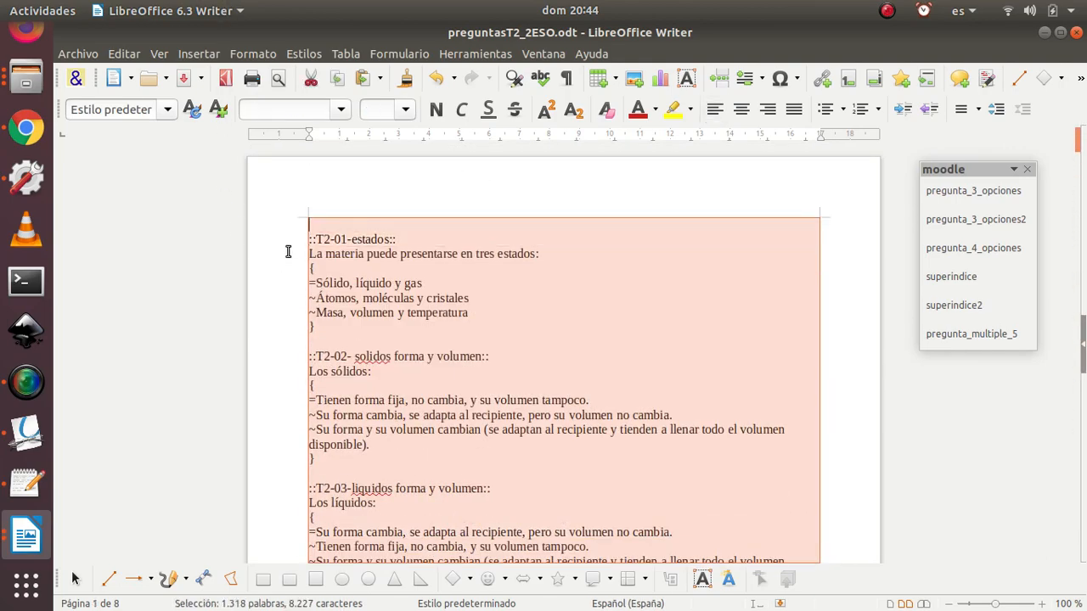
{"action": "left_click", "coordinate": [26, 483]}
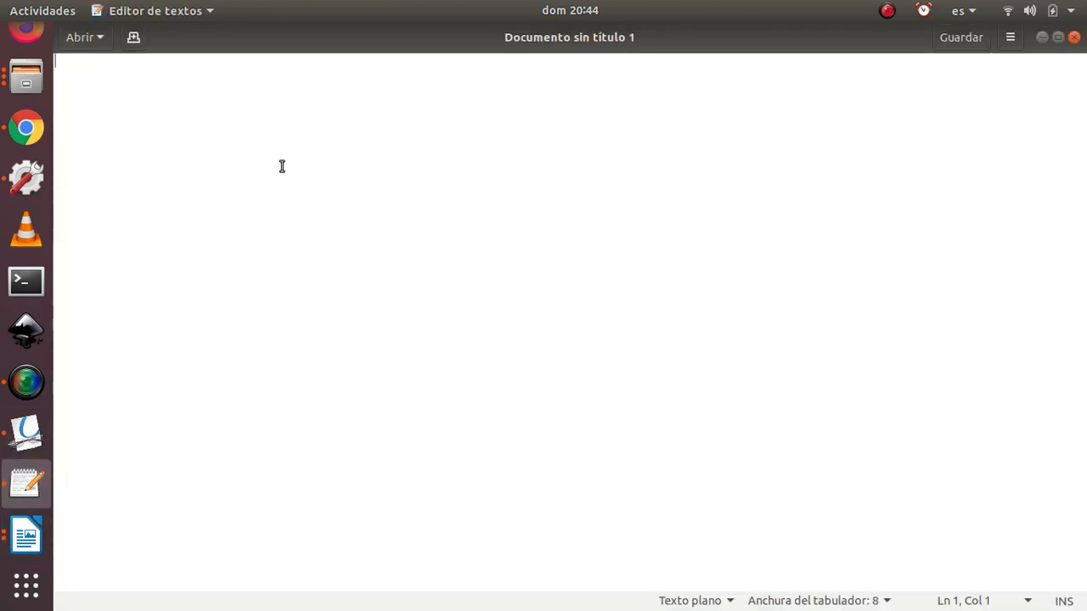
{"action": "key", "text": "ctrl+v"}
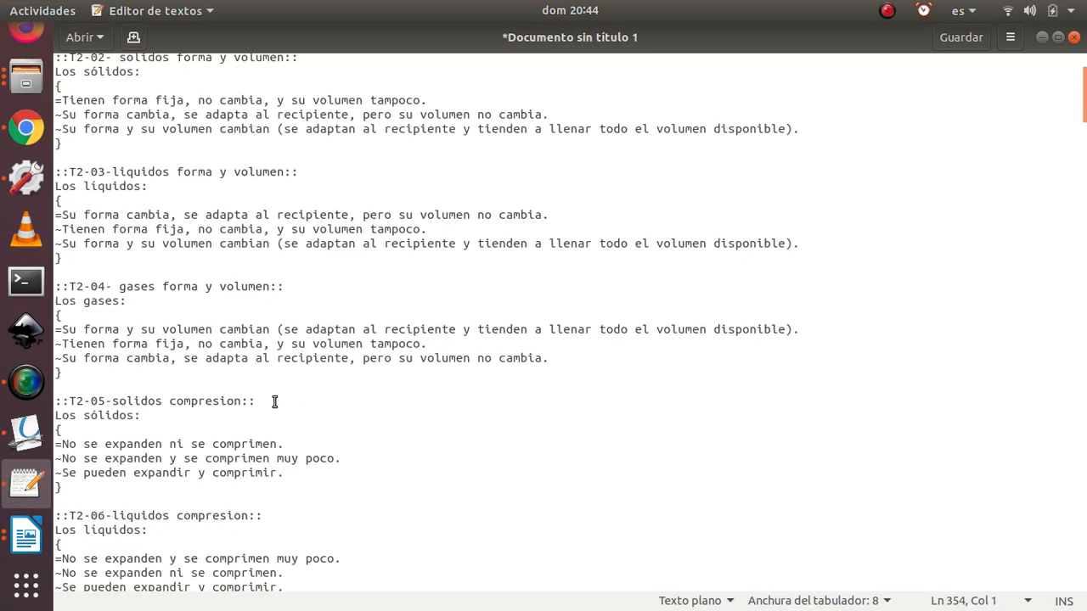
Step: Review the pasted plain-text questions from T2-01-estados through 2-SEL-SP-PP-6D, checking the GIFT markup, superscript tags and multiple-answer percentages
{"action": "scroll", "coordinate": [274, 402], "scroll_direction": "up", "scroll_amount": 3}
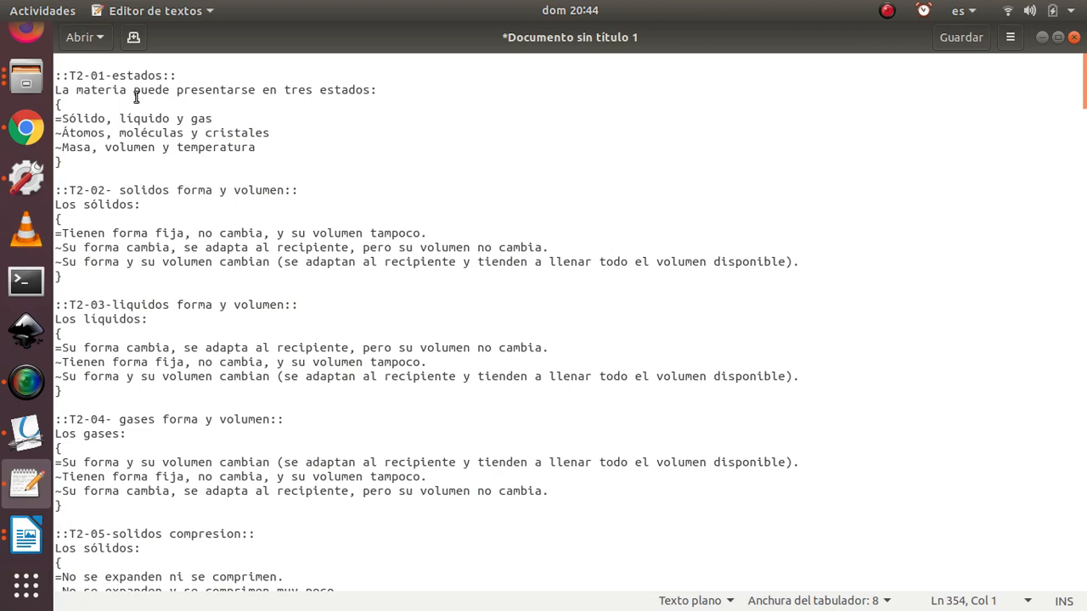
{"action": "scroll", "coordinate": [153, 110], "scroll_direction": "down", "scroll_amount": 2}
{"action": "scroll", "coordinate": [185, 213], "scroll_direction": "up", "scroll_amount": 3}
{"action": "scroll", "coordinate": [185, 213], "scroll_direction": "down", "scroll_amount": 10}
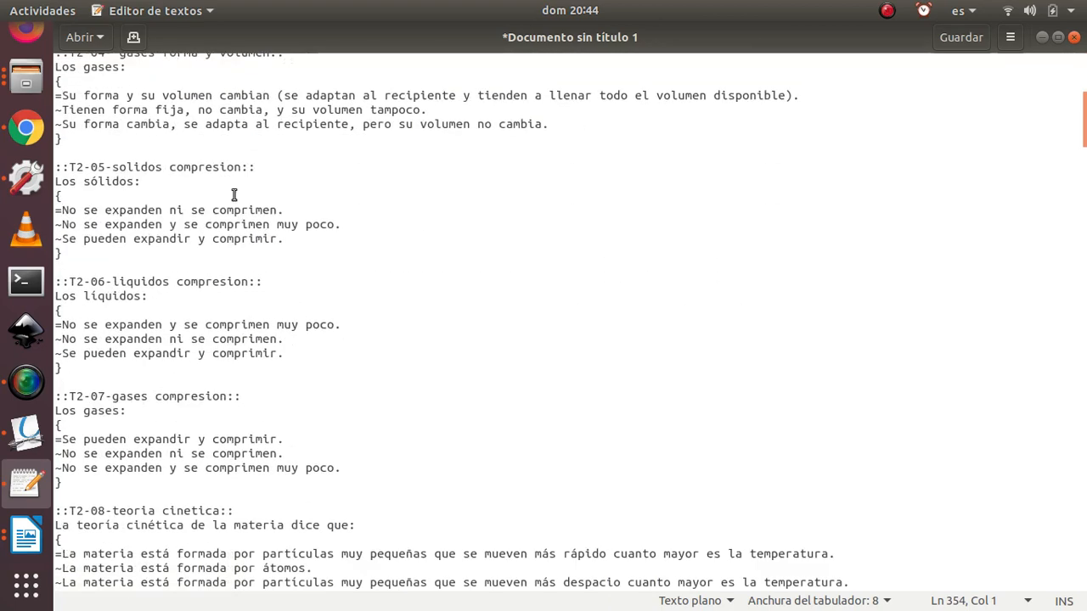
{"action": "scroll", "coordinate": [229, 215], "scroll_direction": "down", "scroll_amount": 6}
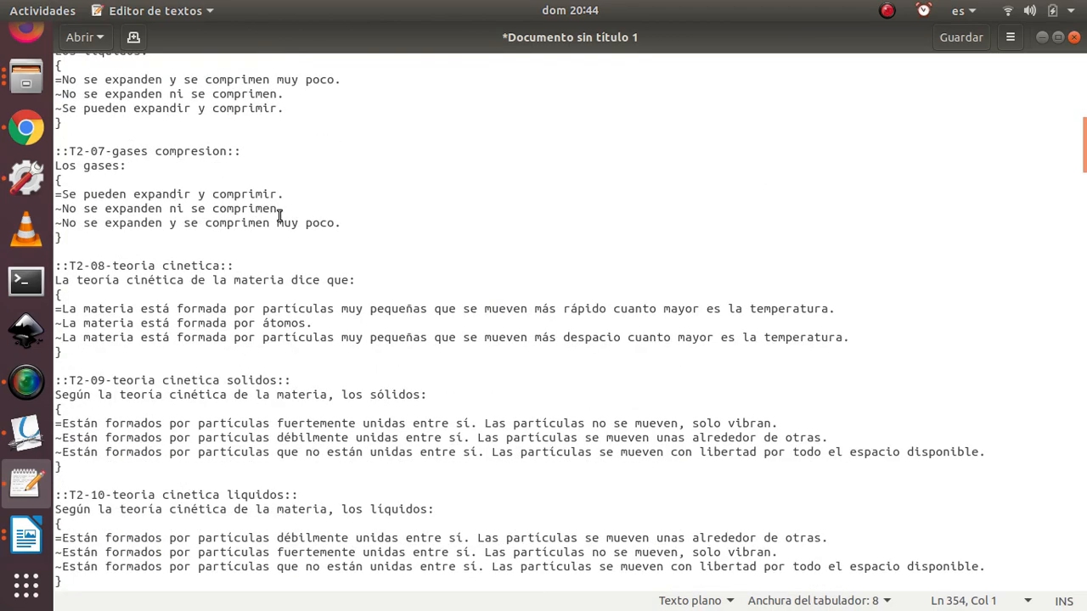
{"action": "scroll", "coordinate": [280, 288], "scroll_direction": "down", "scroll_amount": 17}
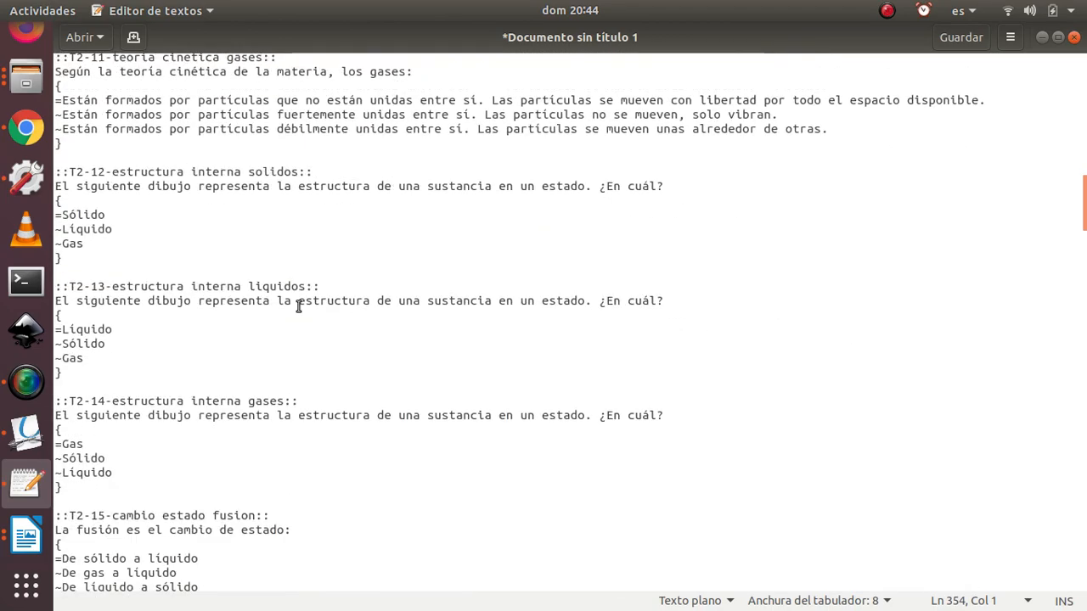
{"action": "scroll", "coordinate": [306, 330], "scroll_direction": "down", "scroll_amount": 20}
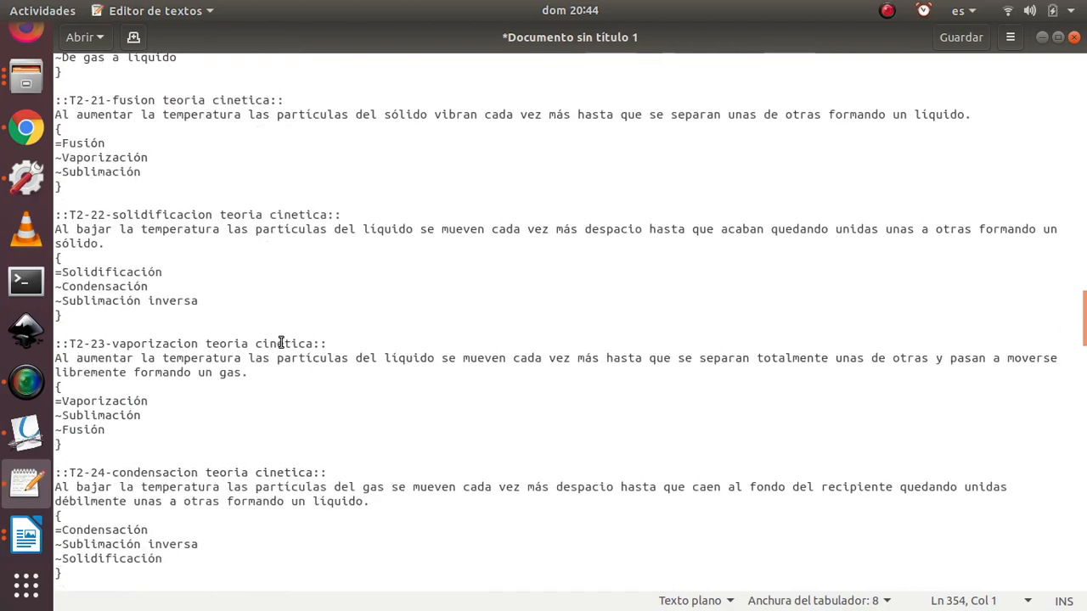
{"action": "scroll", "coordinate": [223, 385], "scroll_direction": "down", "scroll_amount": 8}
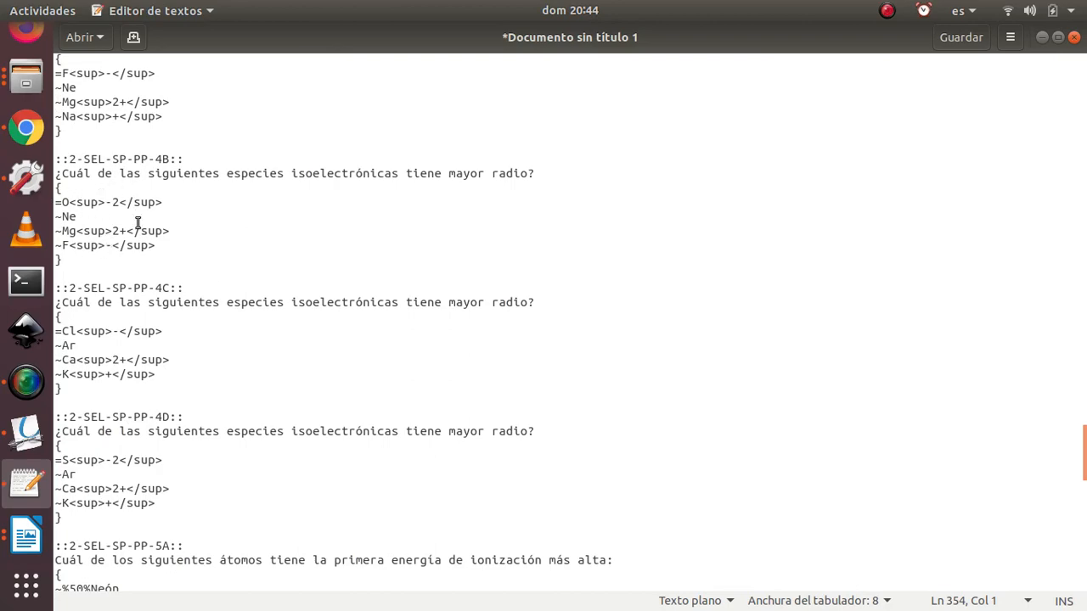
{"action": "scroll", "coordinate": [148, 170], "scroll_direction": "down", "scroll_amount": 6}
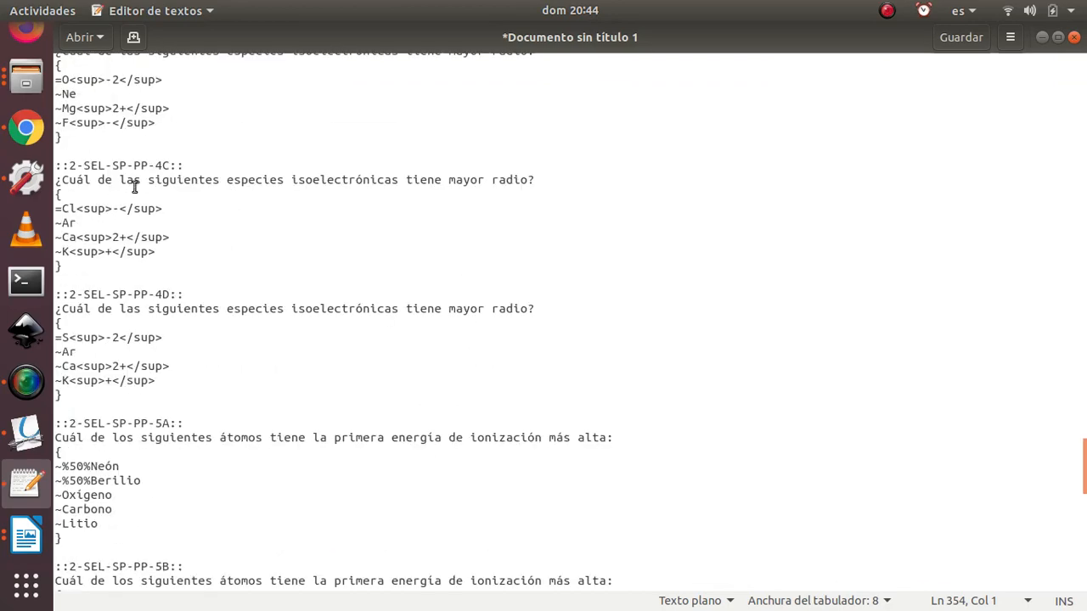
{"action": "scroll", "coordinate": [93, 229], "scroll_direction": "down", "scroll_amount": 18}
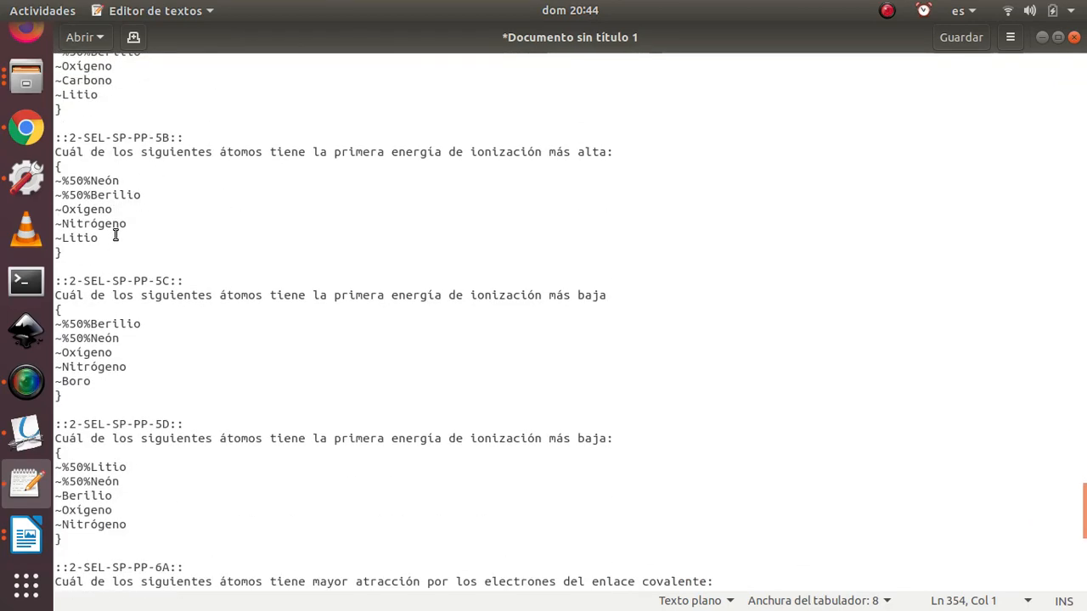
{"action": "scroll", "coordinate": [122, 263], "scroll_direction": "down", "scroll_amount": 1}
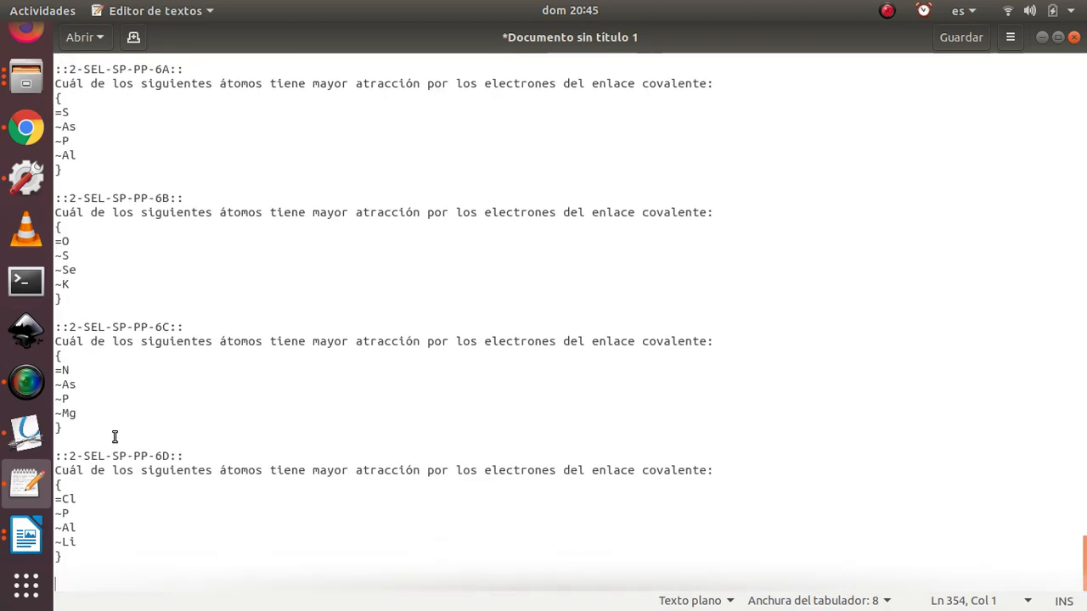
Step: Switch back to preguntasT2_2ESO.odt in LibreOffice Writer, clear the whole-document selection and view the first questions
{"action": "left_click", "coordinate": [28, 540]}
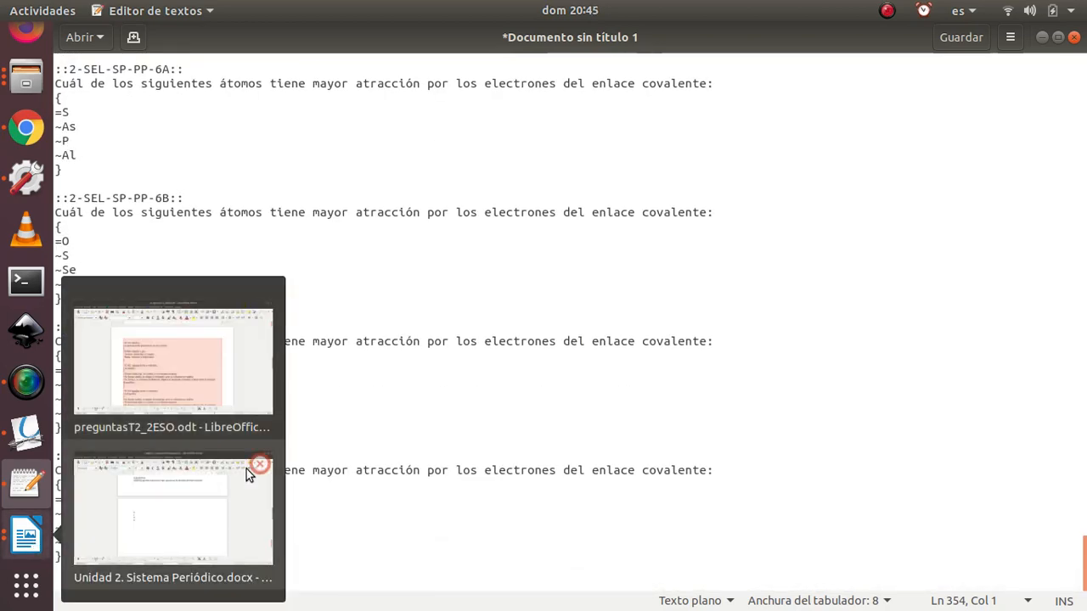
{"action": "left_click", "coordinate": [173, 365]}
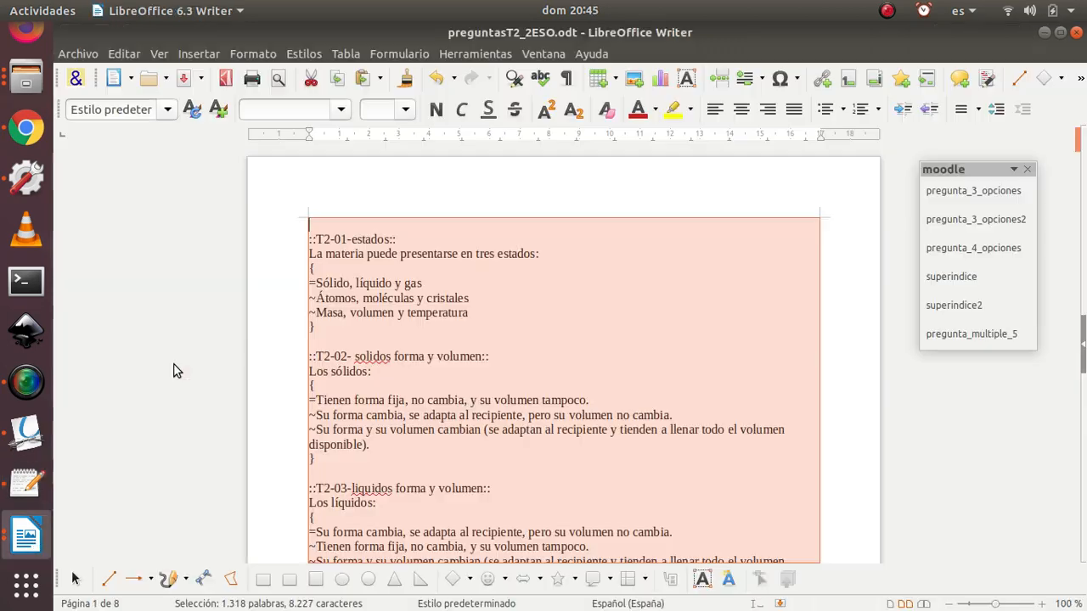
{"action": "left_click", "coordinate": [575, 313]}
{"action": "scroll", "coordinate": [577, 314], "scroll_direction": "down", "scroll_amount": 4}
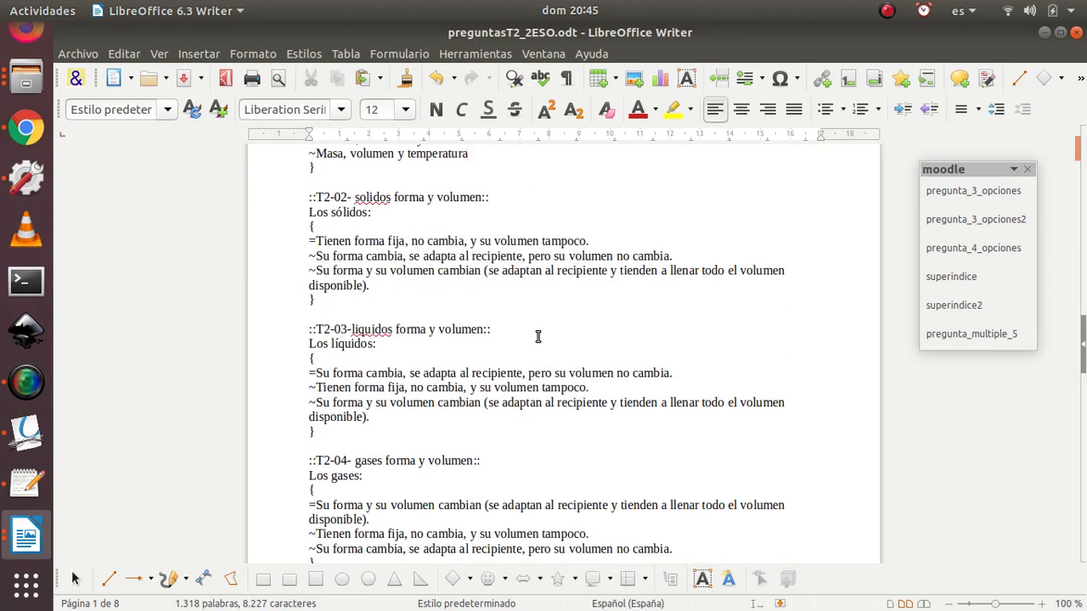